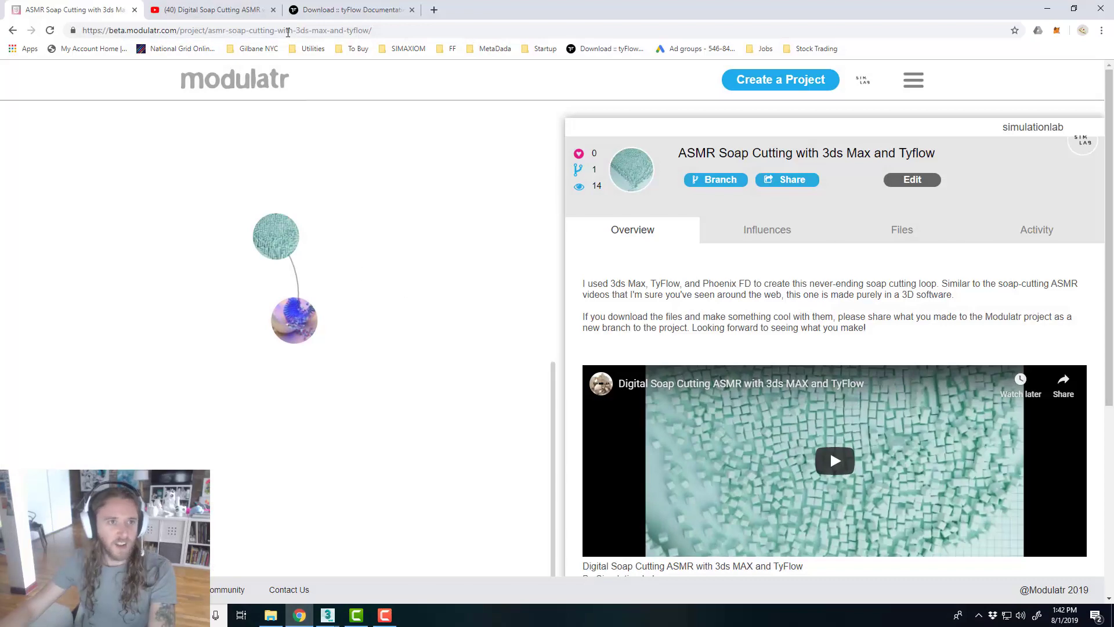
- Play the Digital Soap Cutting ASMR video from its beginning on YouTube and pause it partway
click(237, 11)
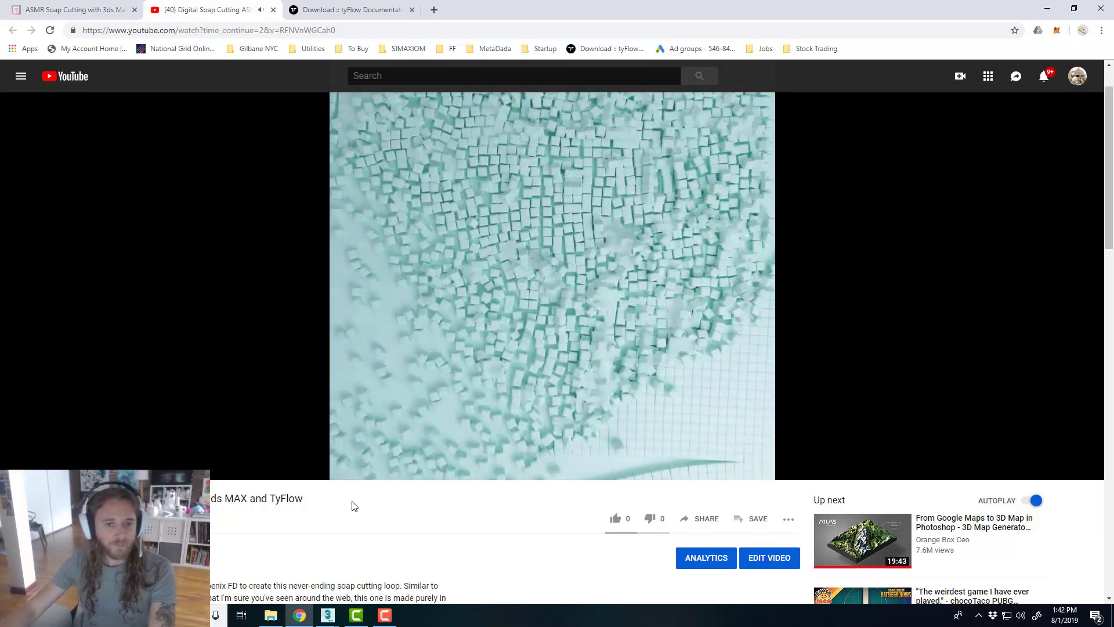
click(18, 459)
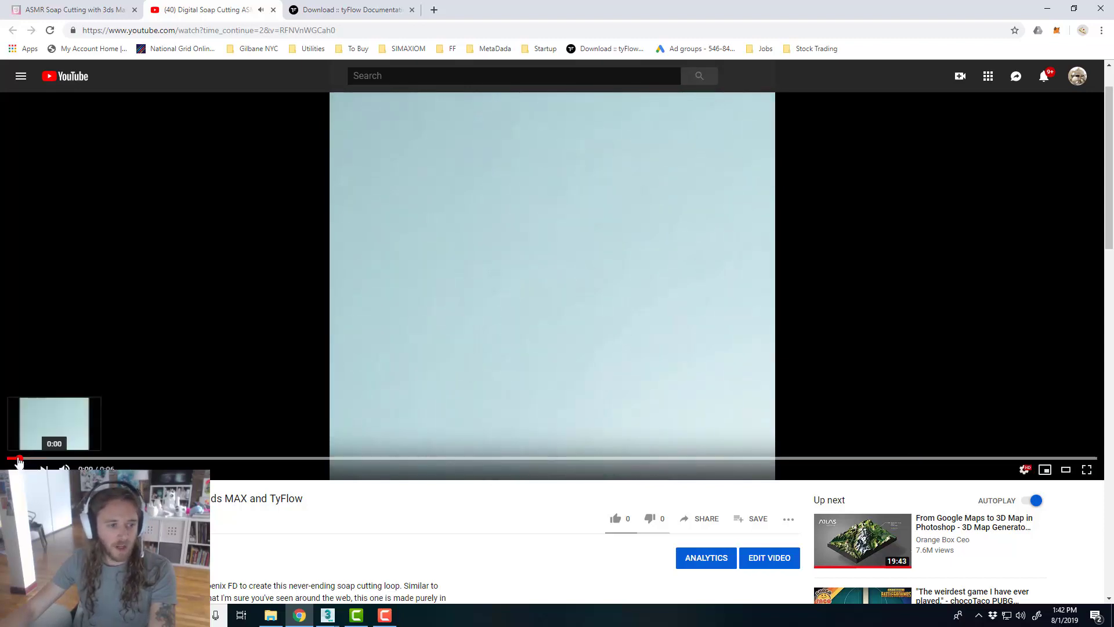
click(20, 471)
click(21, 471)
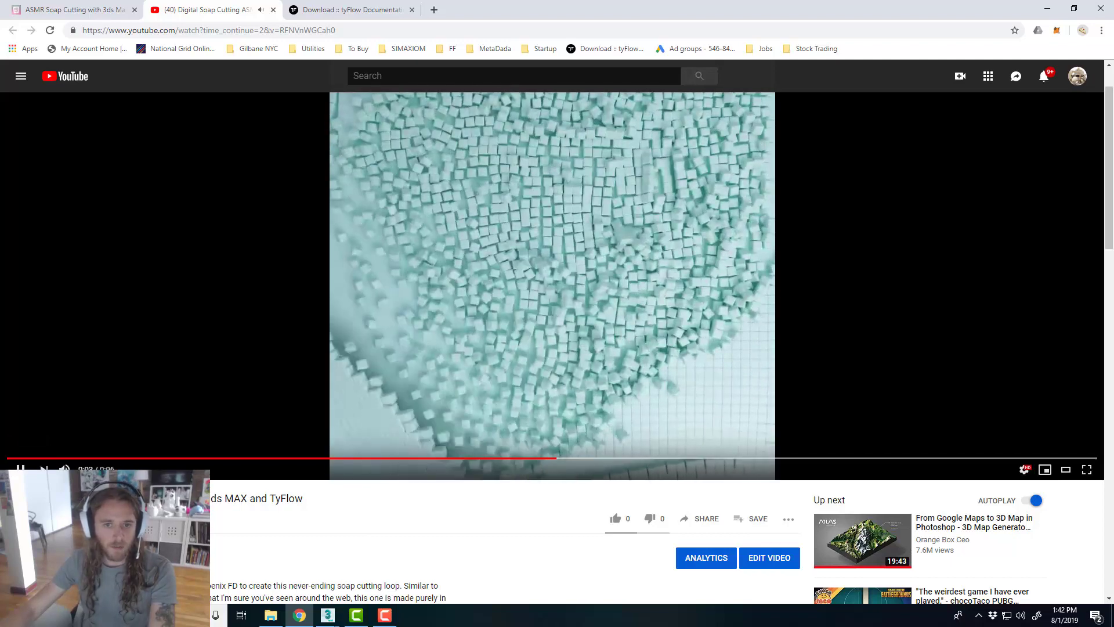
click(20, 469)
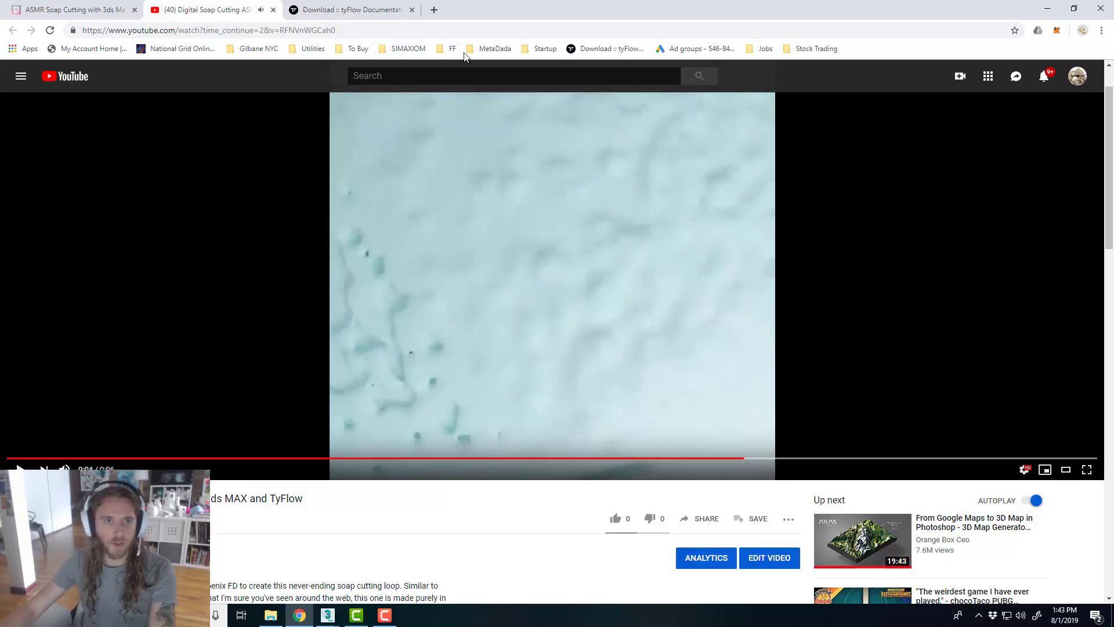
- Review the soap cutting project's influences on Modulatr and play the Soap Carving ASMR reference video briefly
click(78, 10)
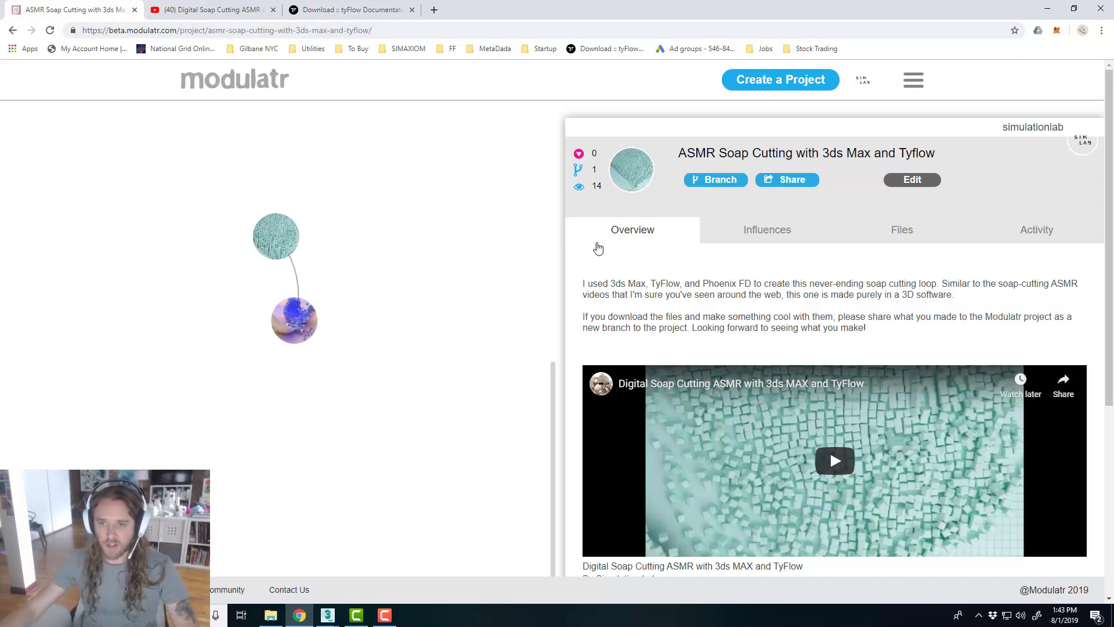
scroll(851, 311, down, 1)
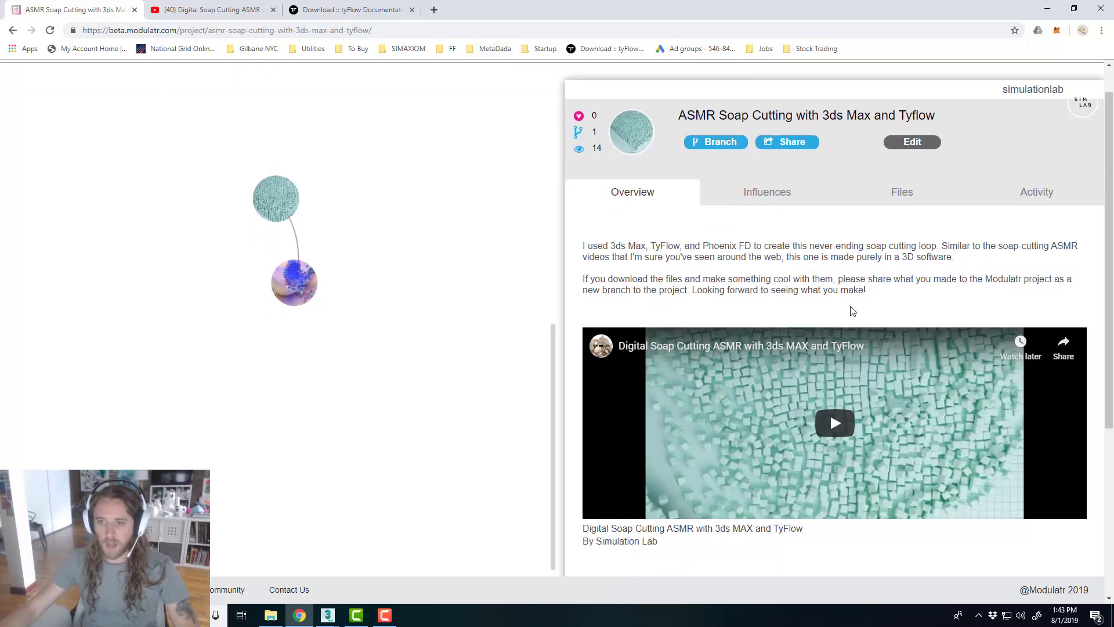
scroll(886, 302, up, 1)
click(766, 232)
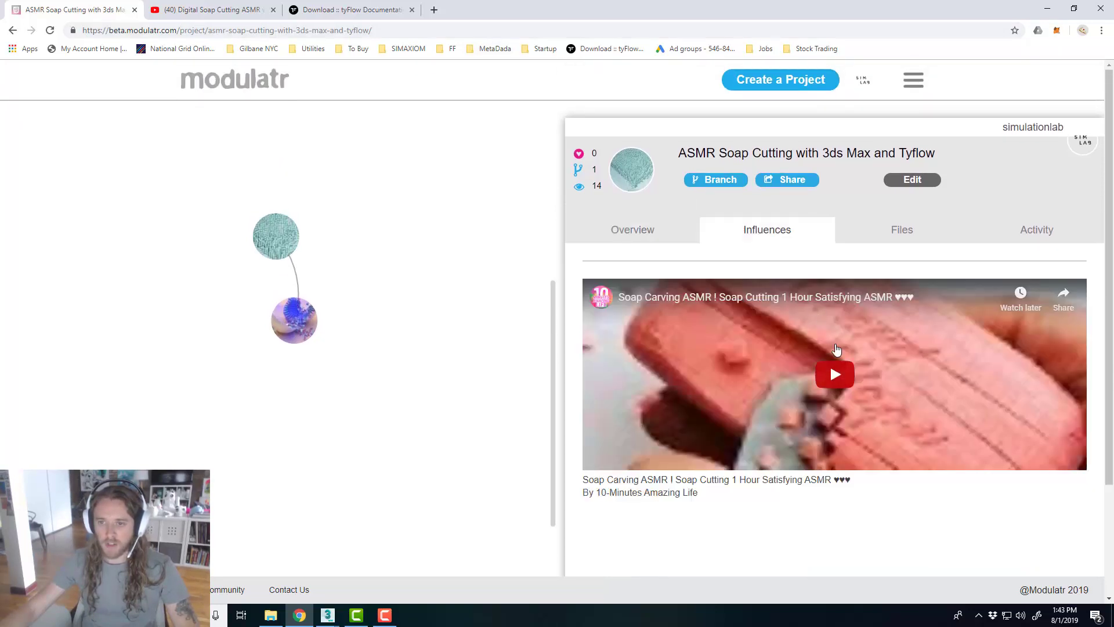
click(891, 366)
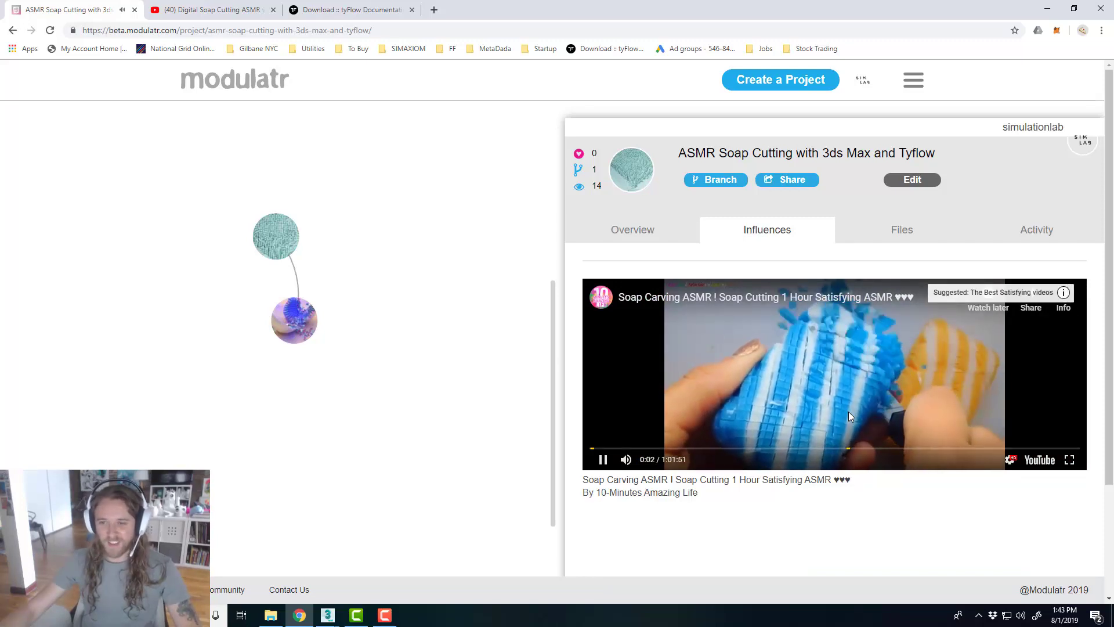
click(604, 460)
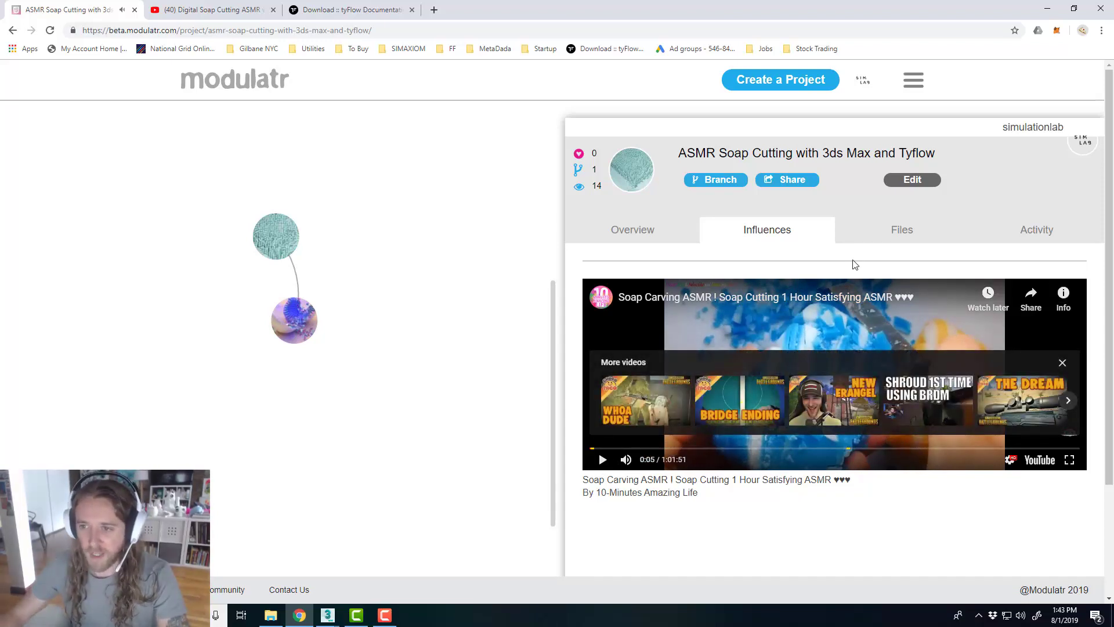
- Examine the soap cutting project's work files listing and the tyFlow beta download page
click(899, 235)
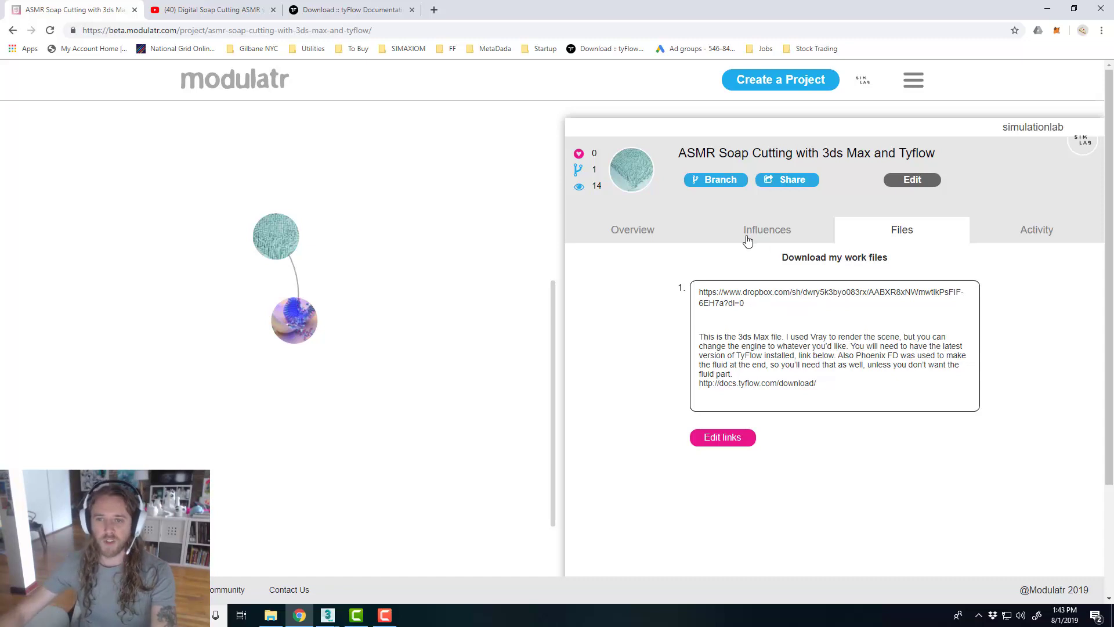
click(342, 11)
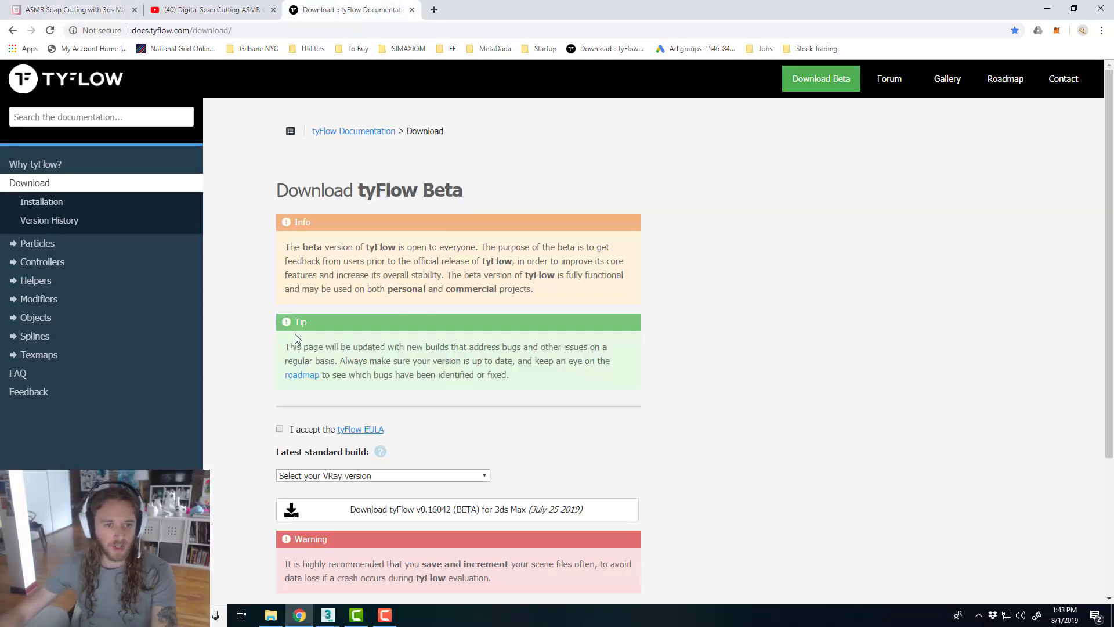
scroll(275, 279, down, 2)
scroll(673, 274, up, 2)
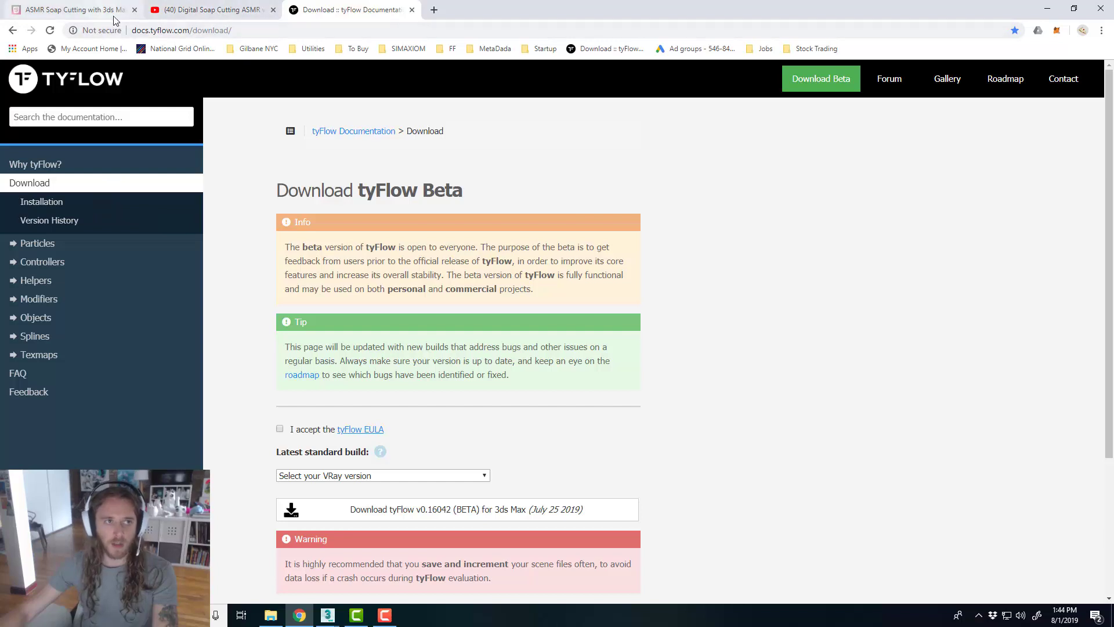
click(74, 10)
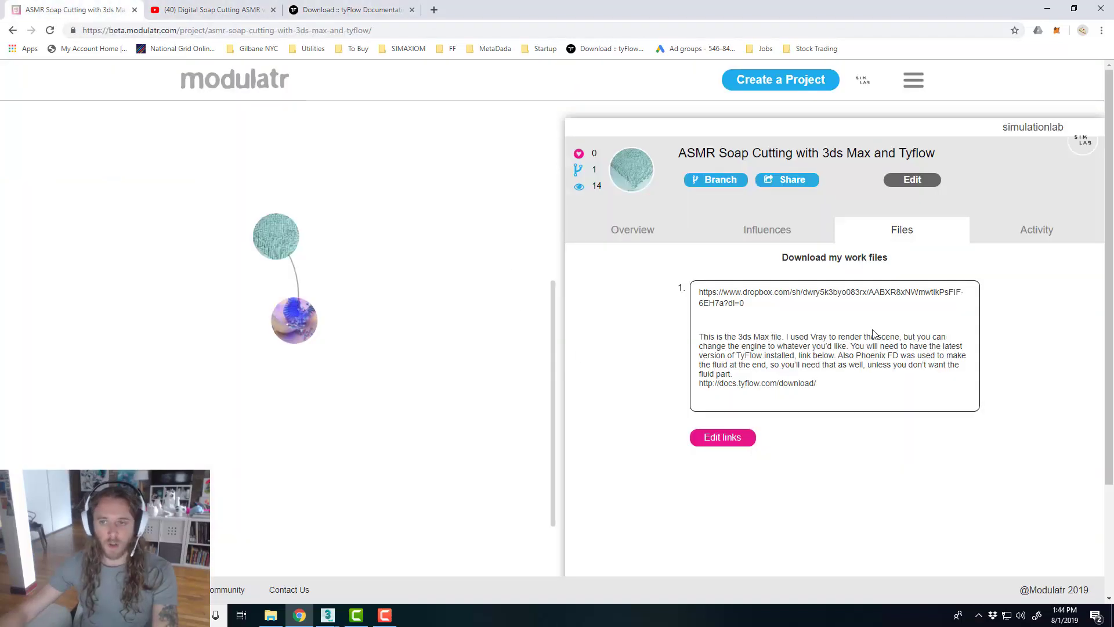
- Open the project's Geode Slicer branch and play its overview video
click(635, 239)
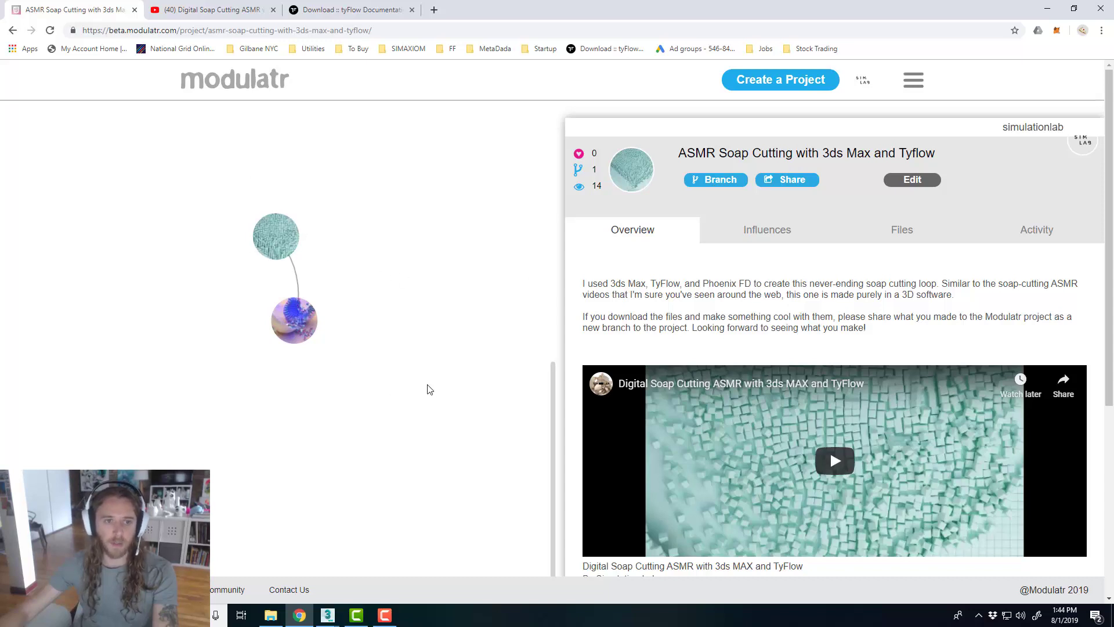
click(295, 320)
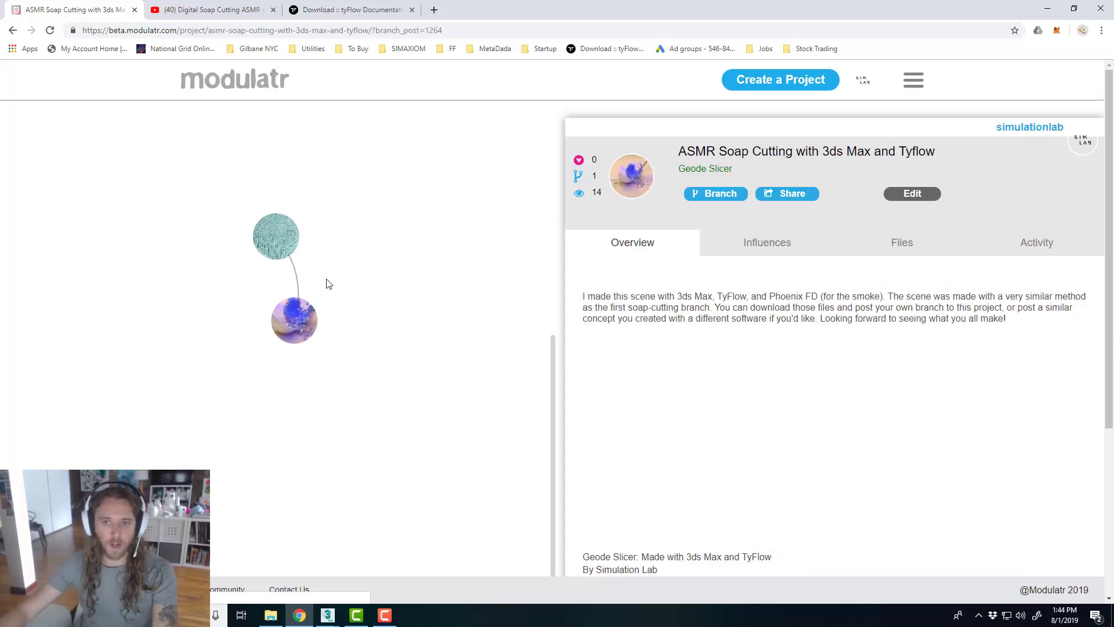
scroll(836, 406, down, 1)
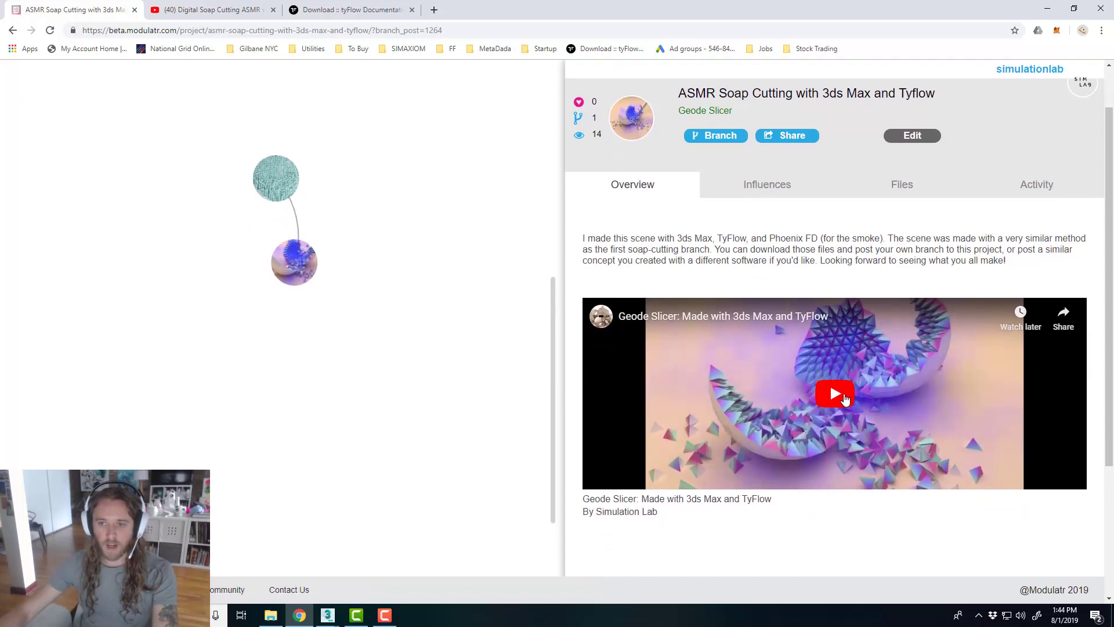
click(847, 398)
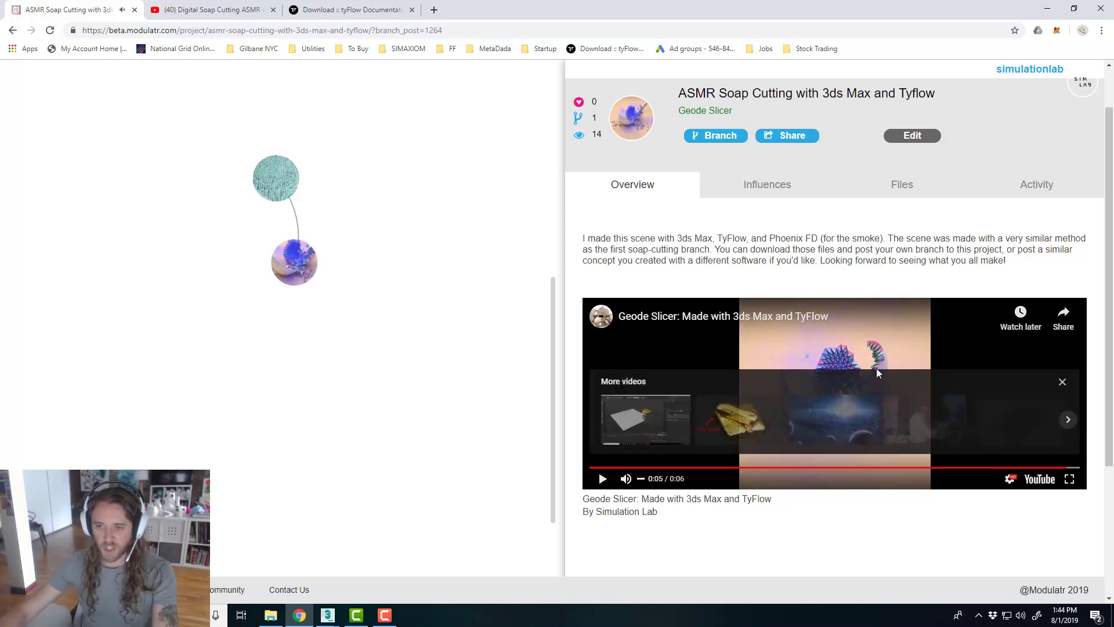
- Look through the Geode Slicer branch's influences and files, and return to the original soap cutting branch
click(768, 195)
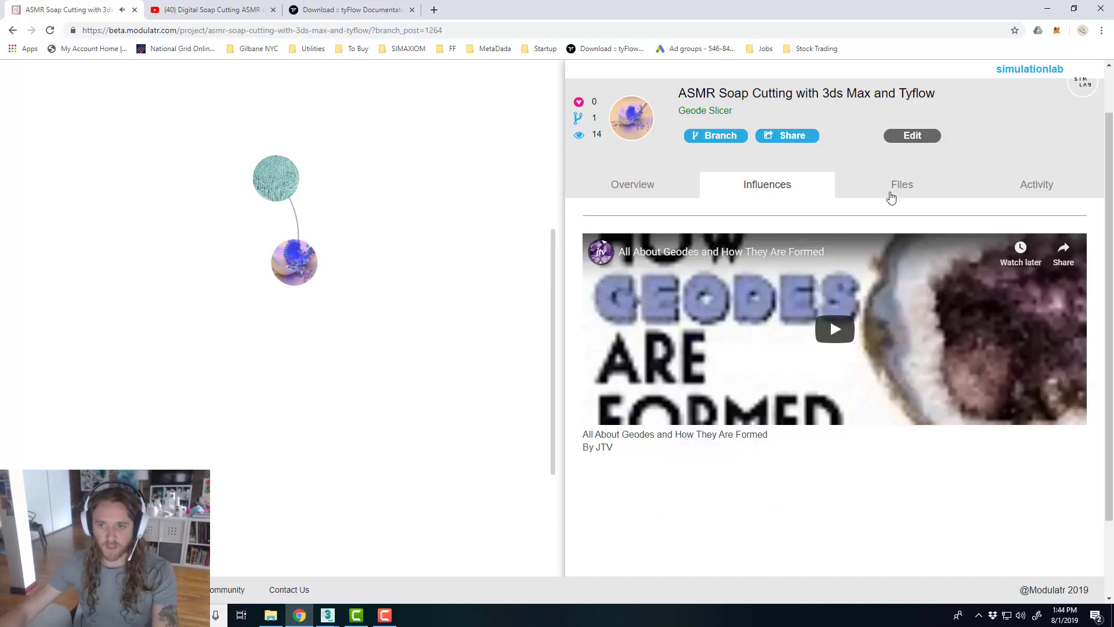
click(907, 195)
click(659, 192)
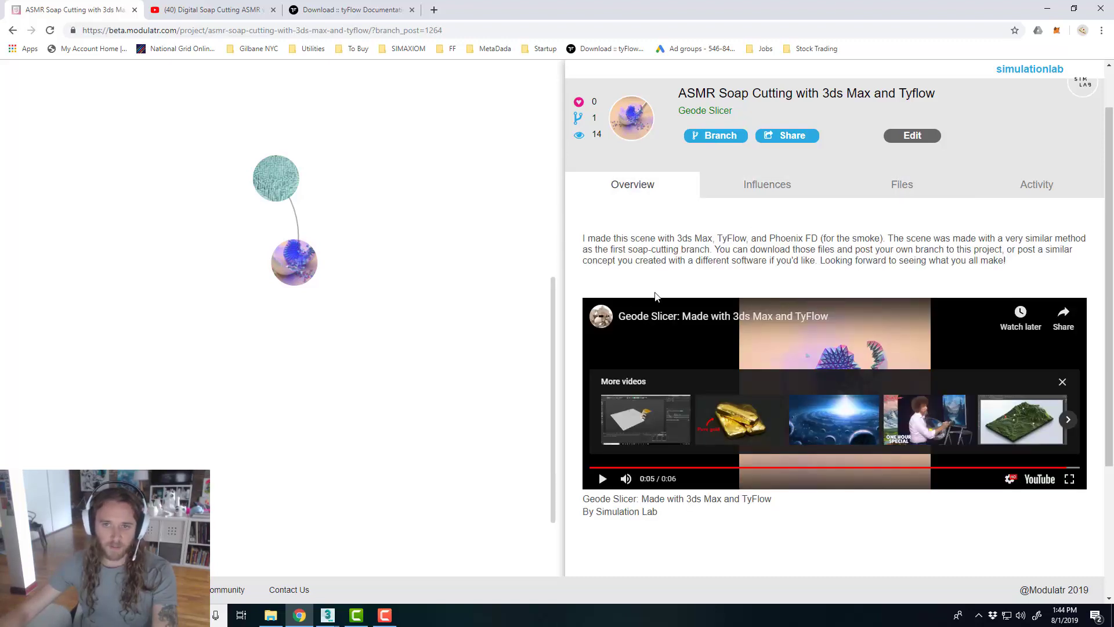
scroll(586, 239, up, 1)
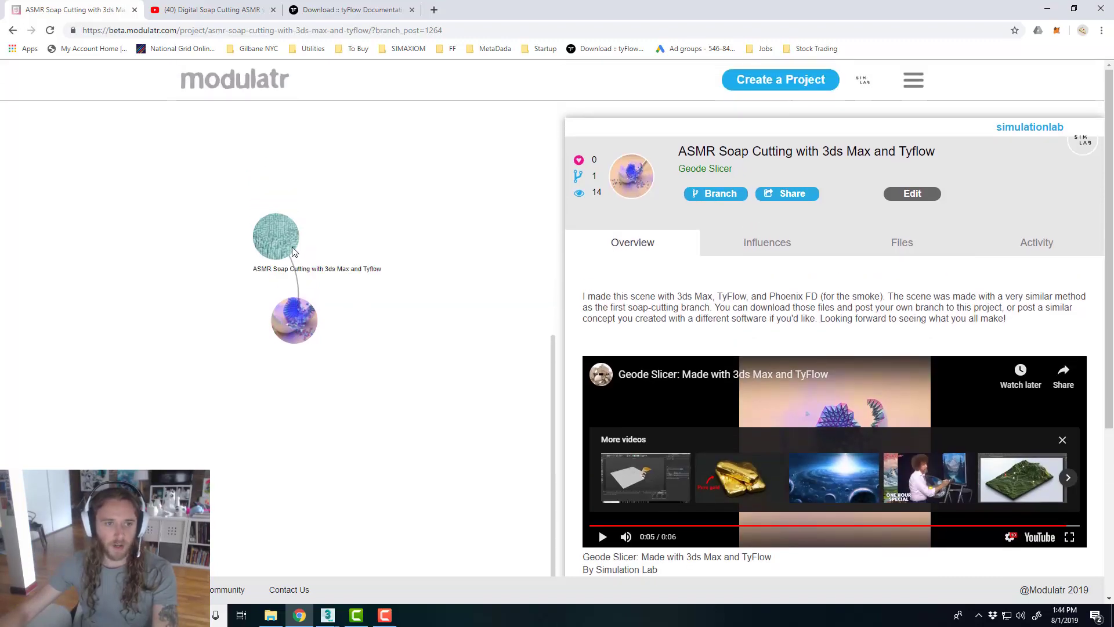
click(293, 251)
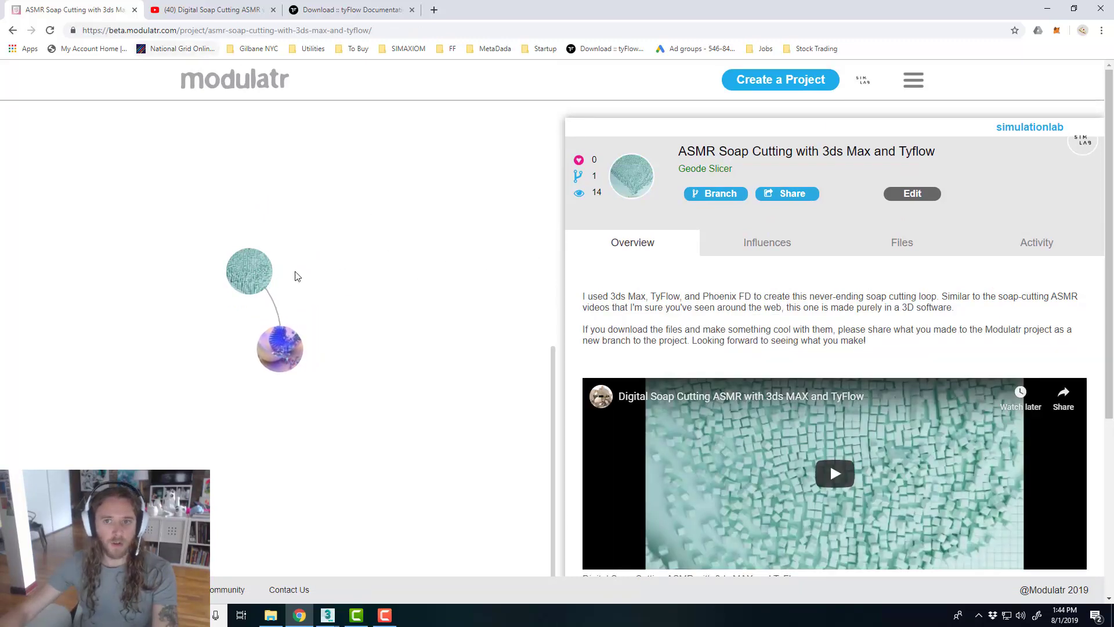
- Switch to 3ds Max and maximize the Perspective viewport
click(1047, 8)
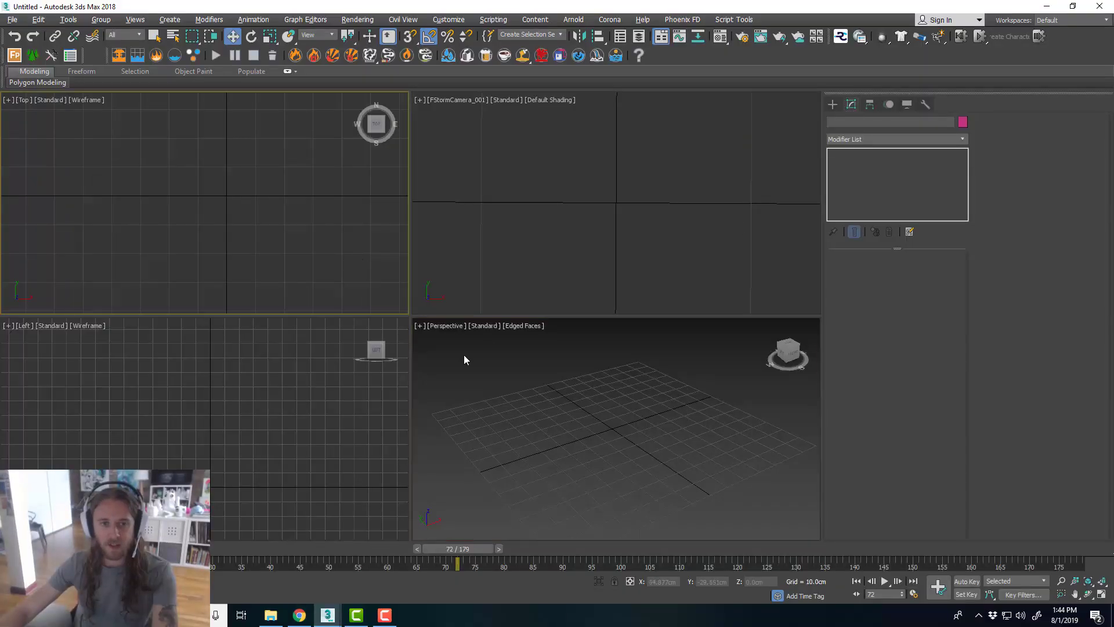
click(657, 426)
key(alt+w)
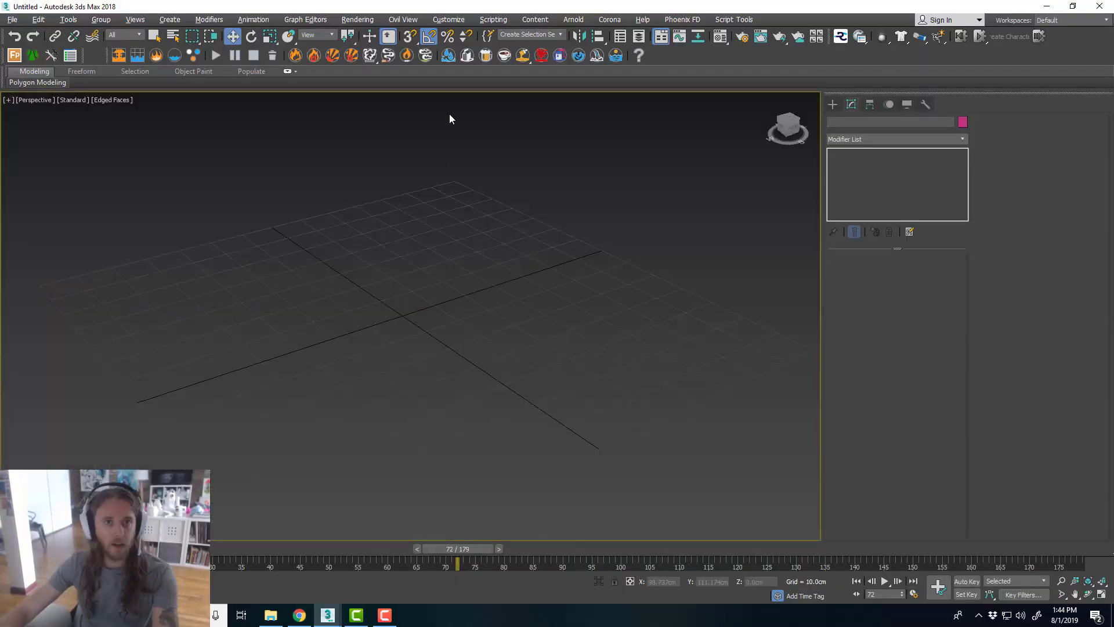
- Check the scene's display units and system unit scale in the units setup
click(449, 19)
click(487, 171)
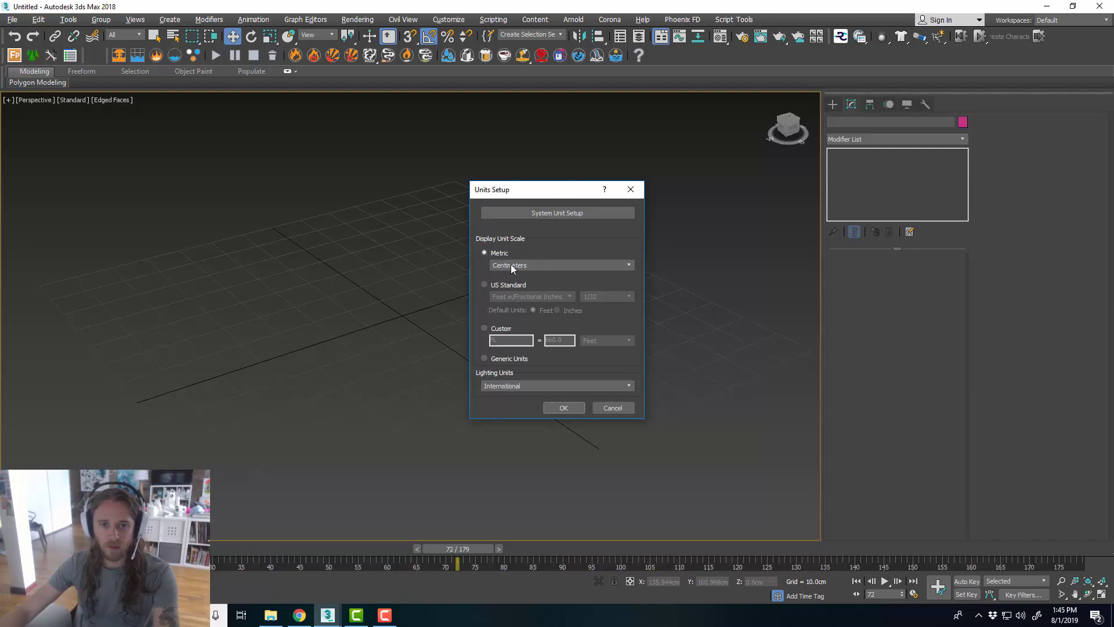
click(549, 213)
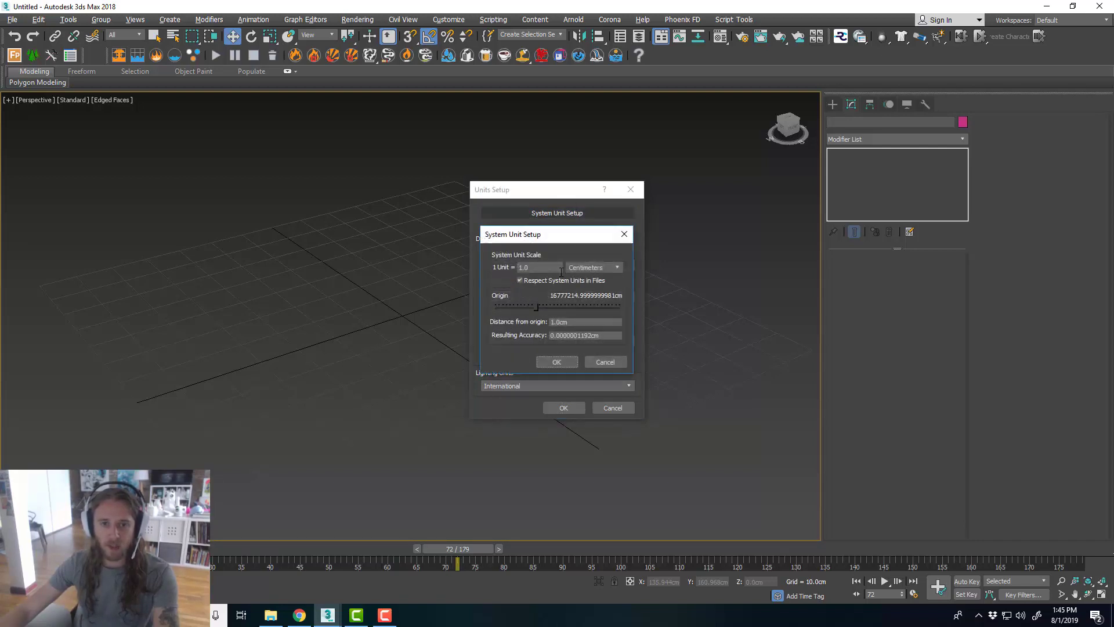
click(564, 363)
click(580, 408)
- Draw a standard plane primitive about 108 by 109 cm on the grid in the Perspective view
click(834, 104)
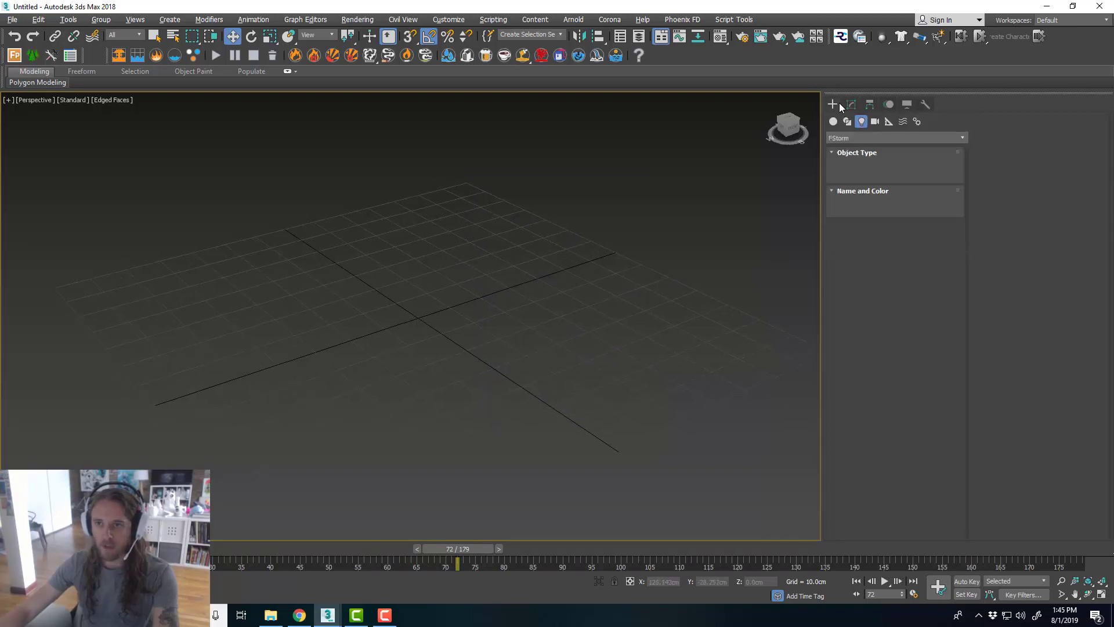
click(833, 121)
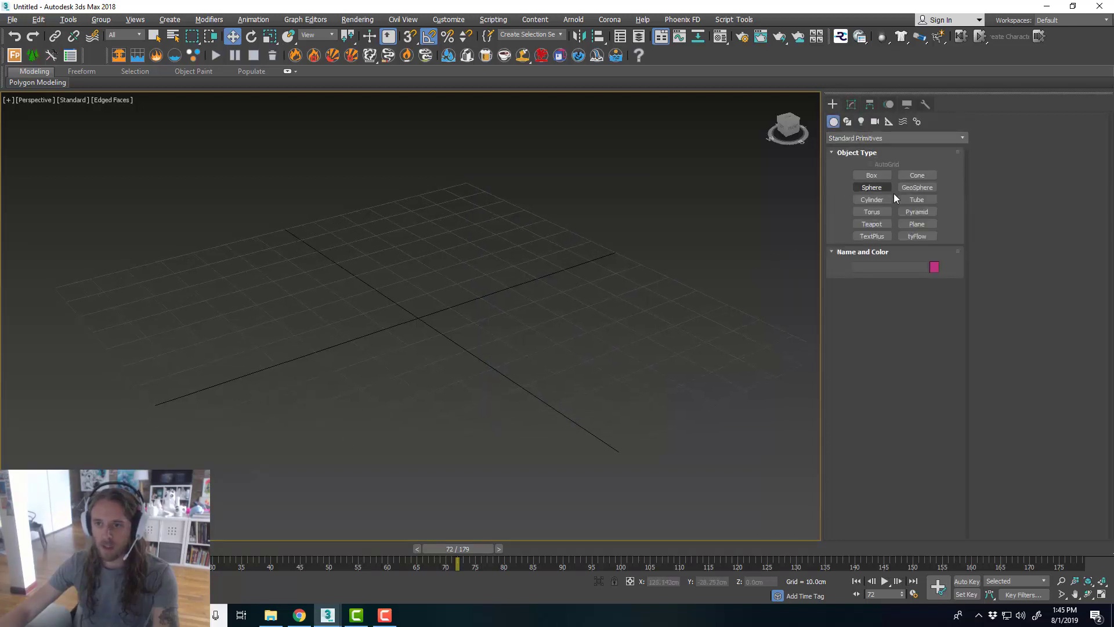
click(916, 224)
drag(406, 453, 489, 188)
key(w)
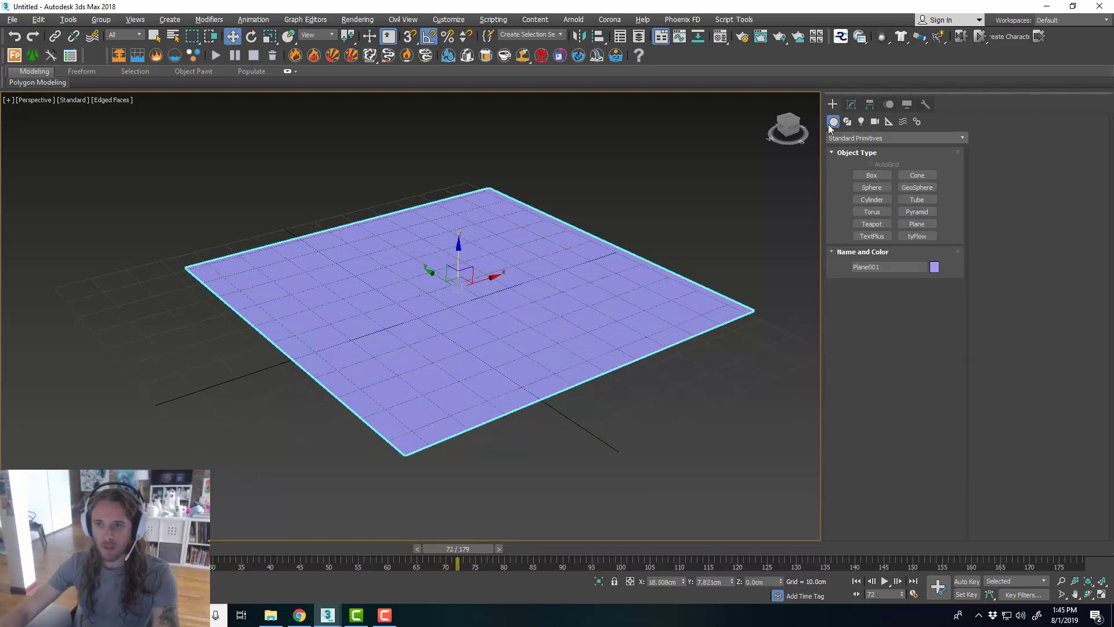
- Set the plane's length and width to 30 cm each
click(851, 105)
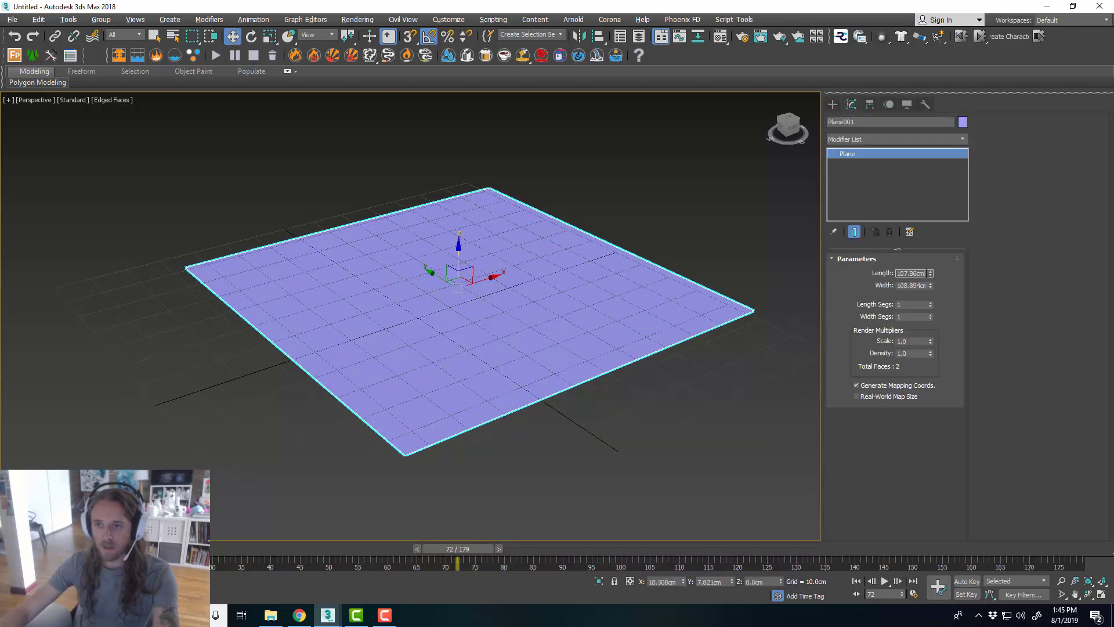
text(30)
key(Tab)
text(30)
key(Tab)
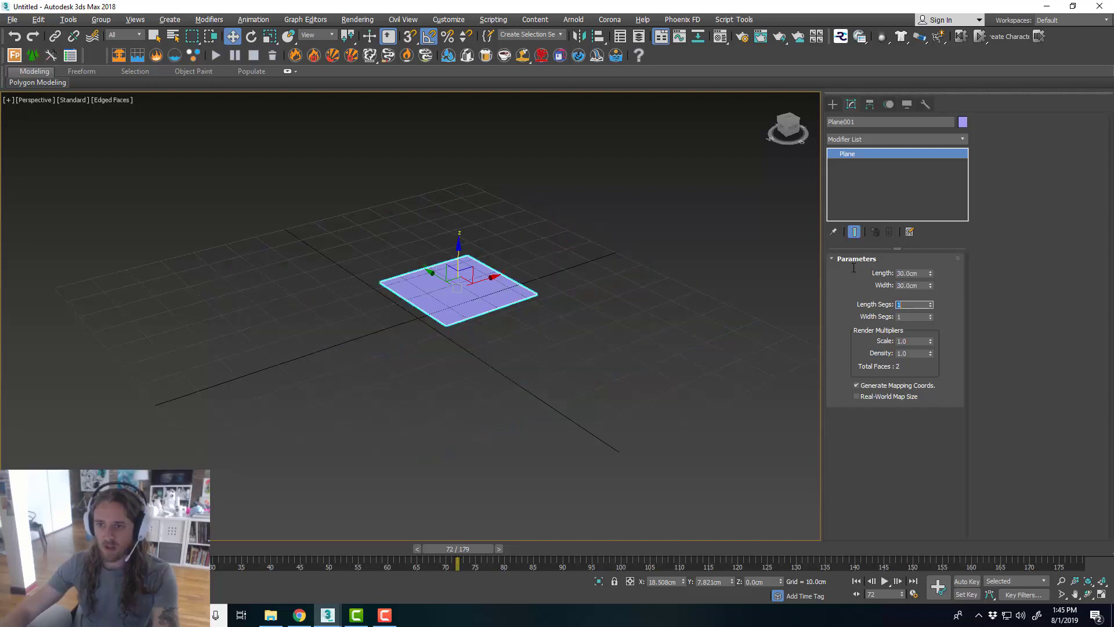
key(z)
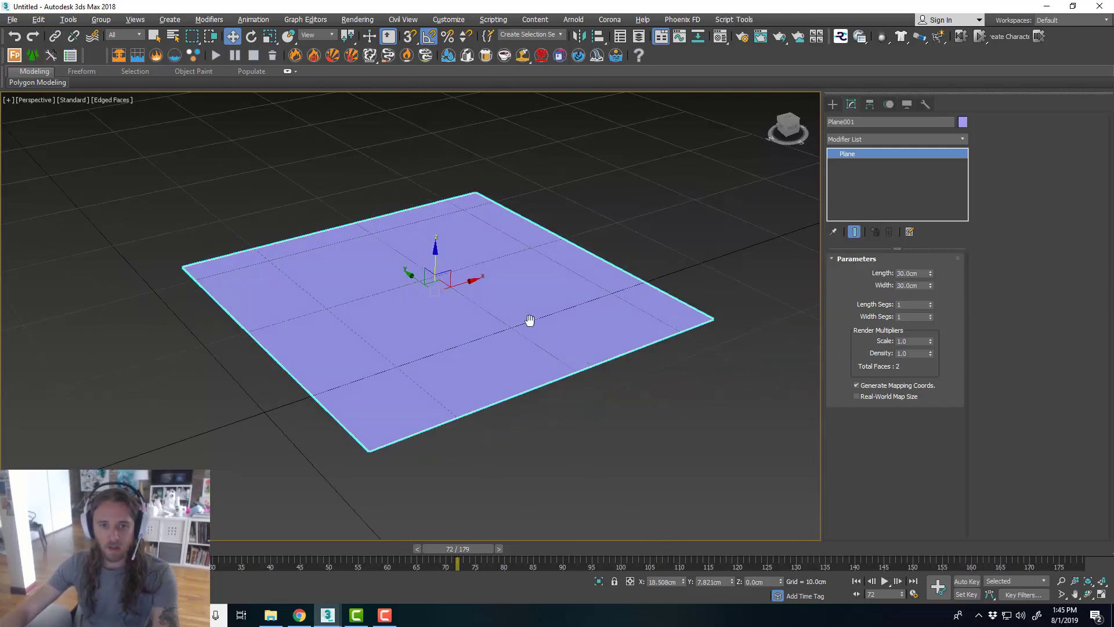
- Set the plane's length and width segments to 60 each and inspect the grid density
double_click(911, 304)
text(60)
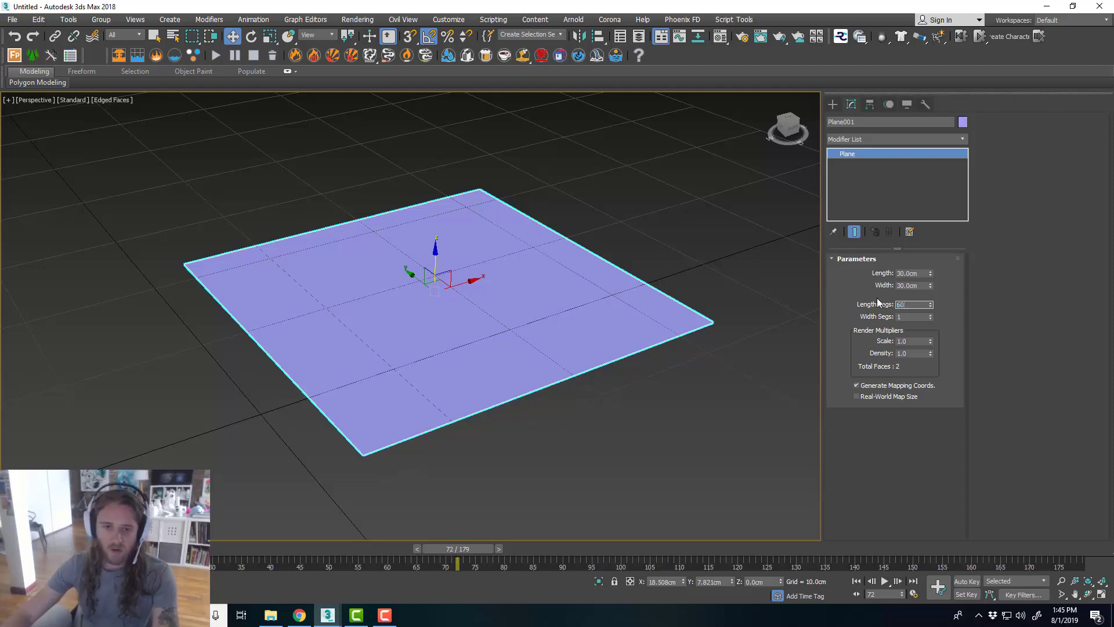
key(Tab)
text(60)
key(Tab)
scroll(560, 343, up, 5)
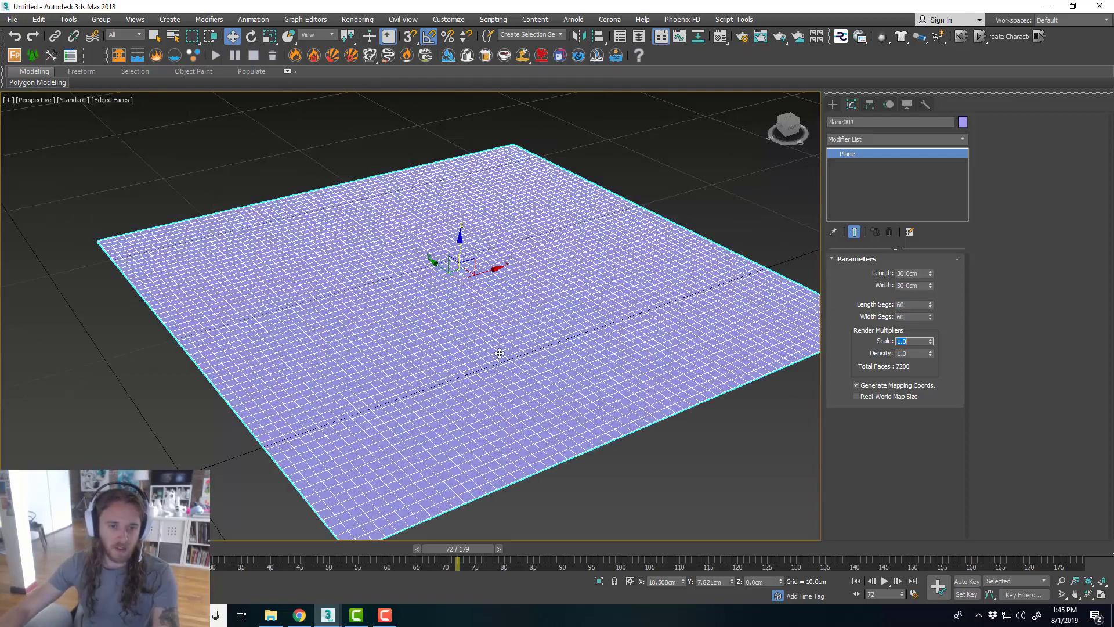
scroll(556, 338, down, 4)
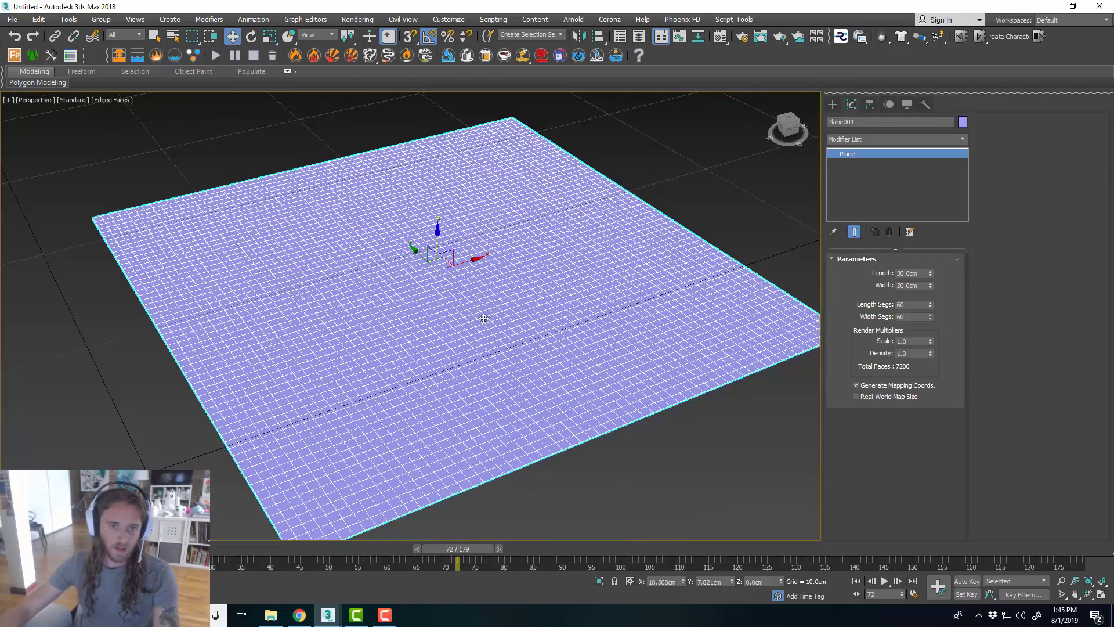
- Set the plane's length and width segments to 50 each
click(891, 303)
key(Tab)
text(50)
key(Tab)
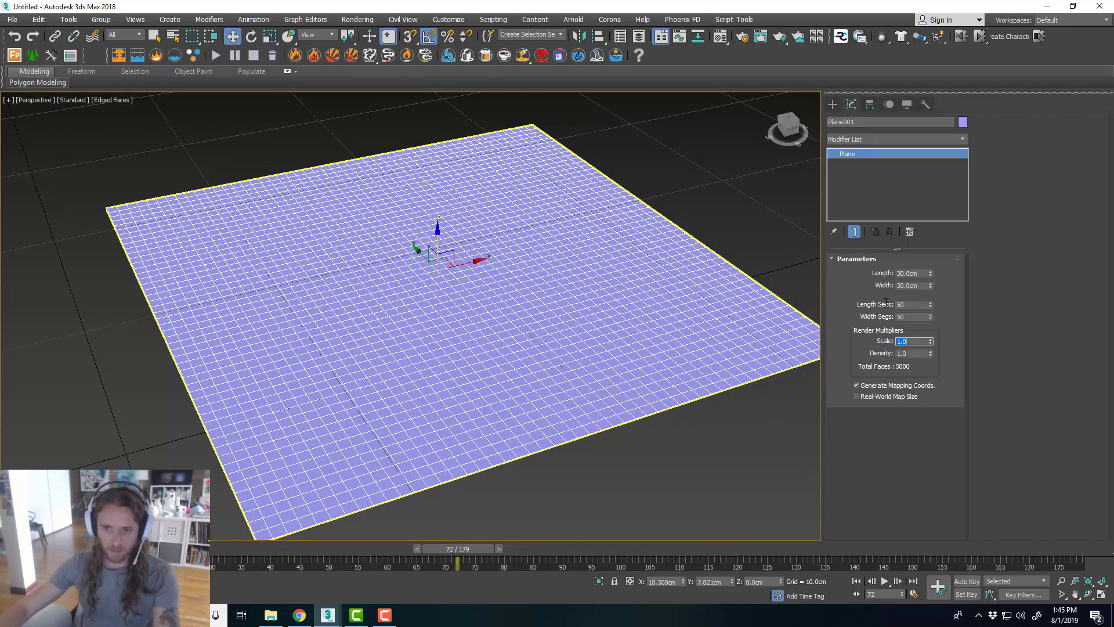
- Center the plane at the world origin by setting its X and Y position to 0
scroll(634, 477, down, 3)
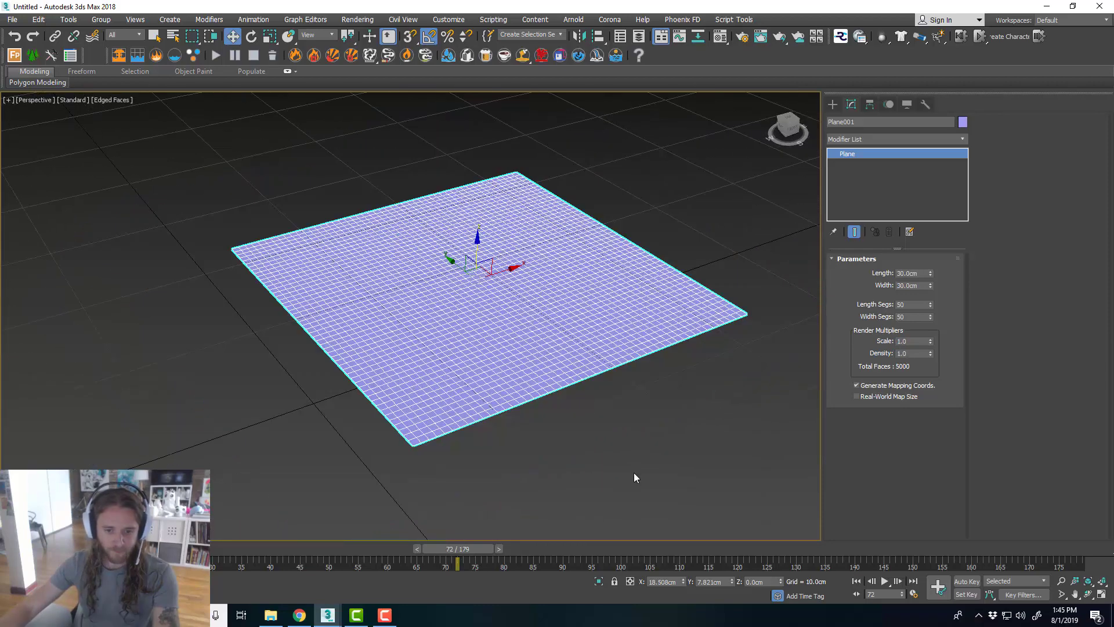
click(677, 582)
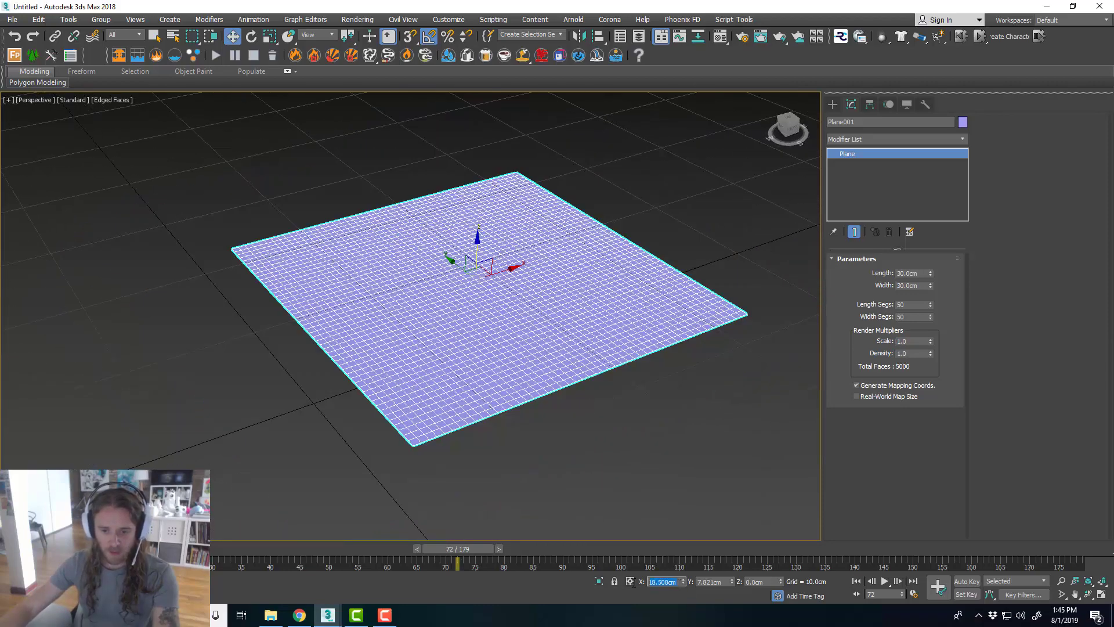
text(0)
key(Tab)
text(0)
key(Tab)
- Inspect the centered plane and its segment grid from several angles and distances
middle_drag(462, 361, 549, 295)
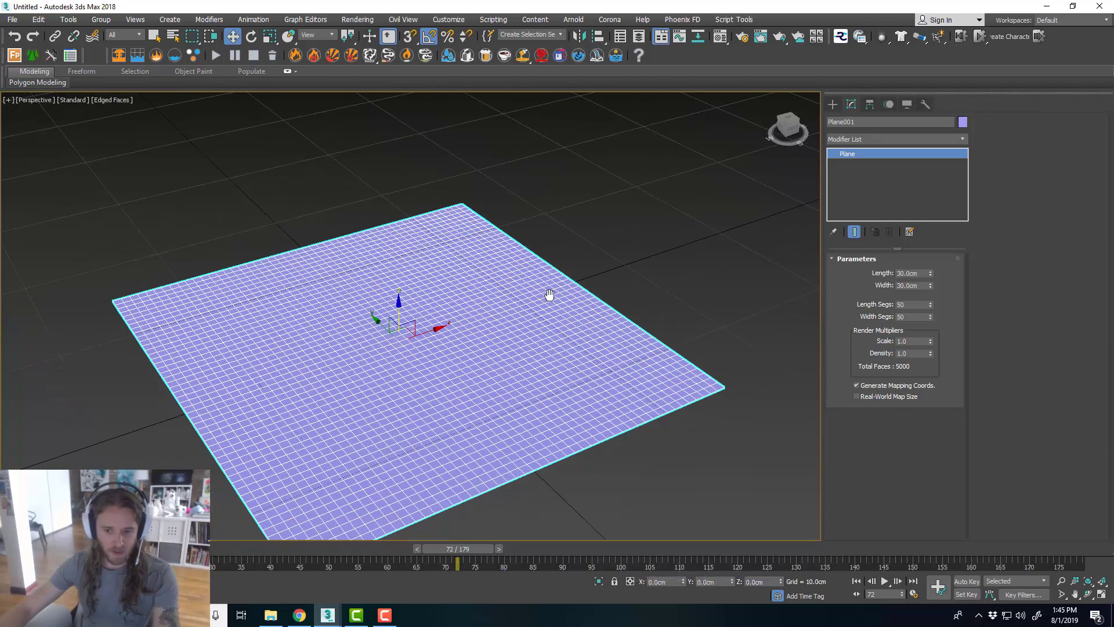
scroll(550, 296, up, 3)
alt+middle_drag(523, 391, 497, 353)
scroll(509, 364, down, 3)
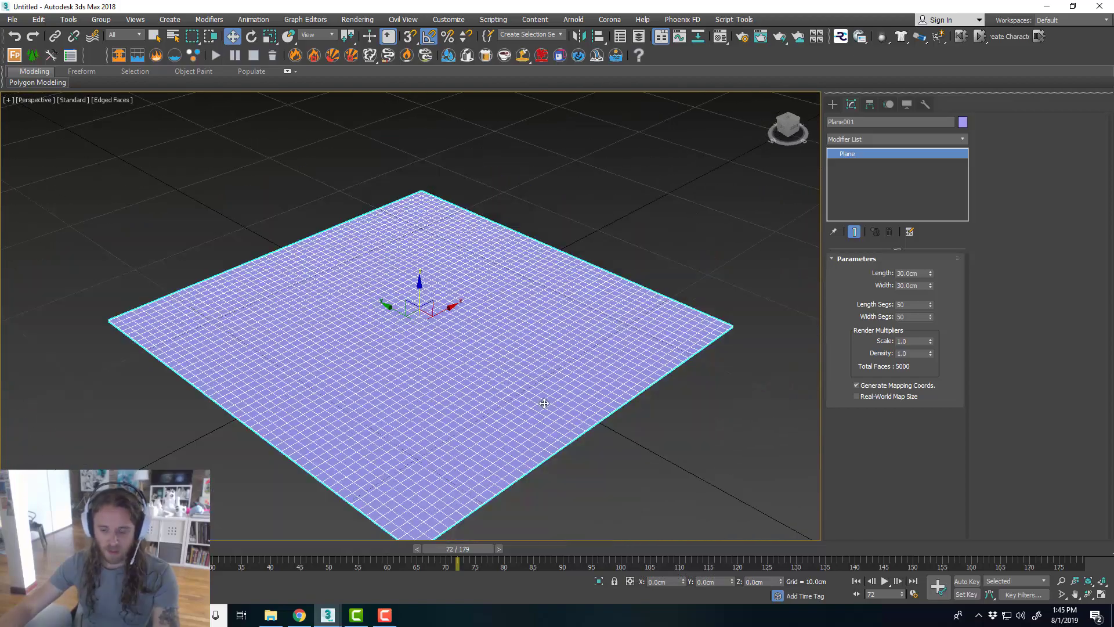
scroll(514, 383, down, 4)
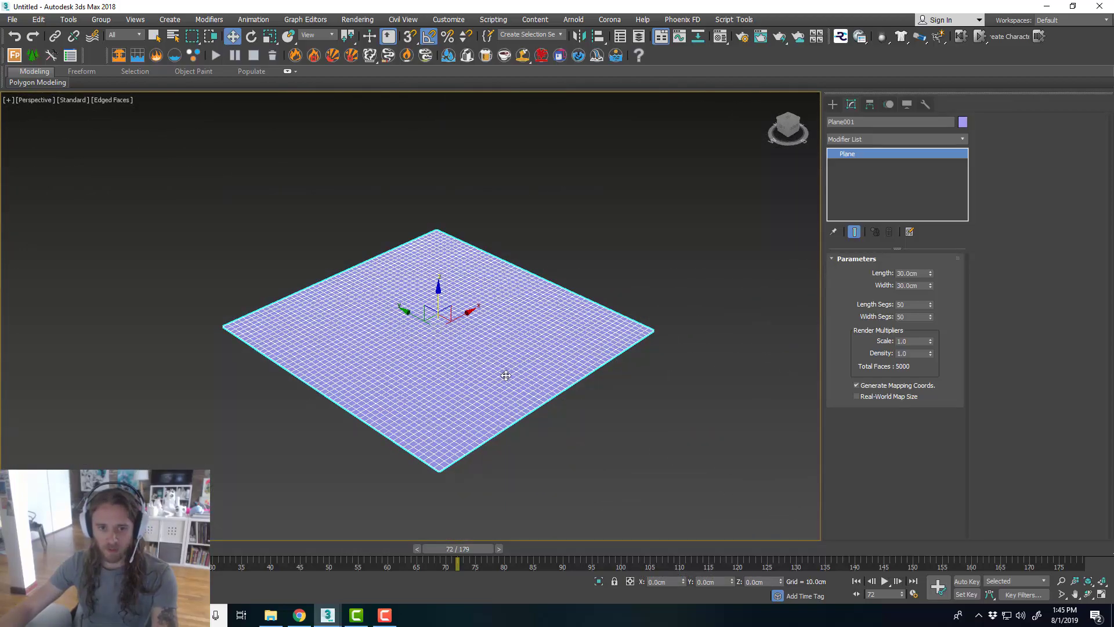
alt+middle_drag(506, 376, 569, 279)
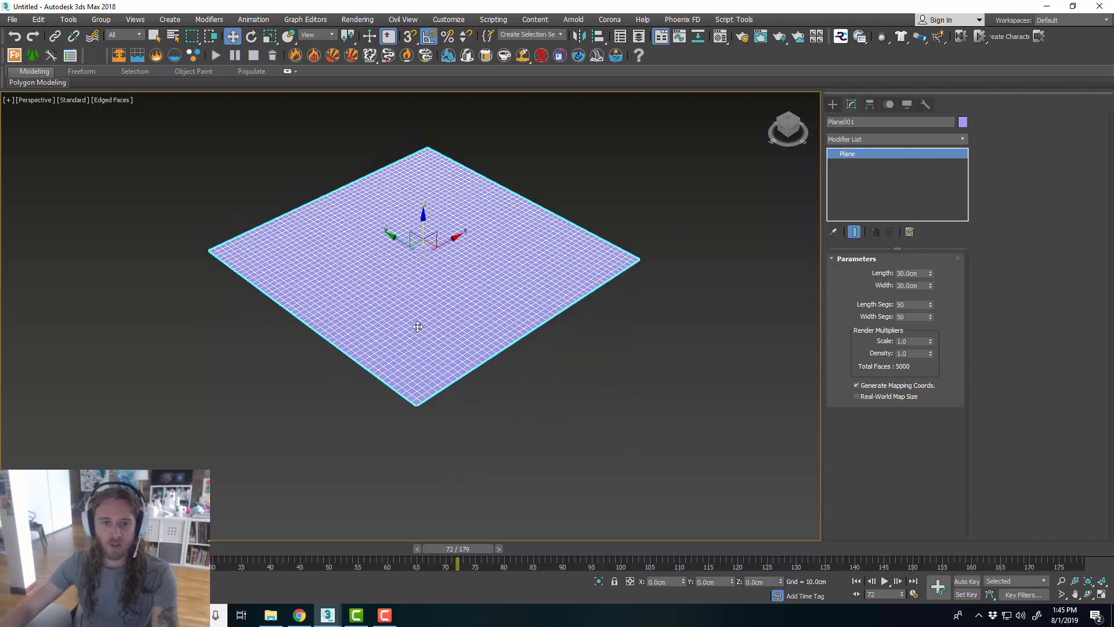
scroll(418, 323, up, 4)
alt+middle_drag(493, 363, 503, 343)
scroll(490, 390, down, 4)
scroll(453, 294, up, 4)
alt+middle_drag(582, 385, 610, 381)
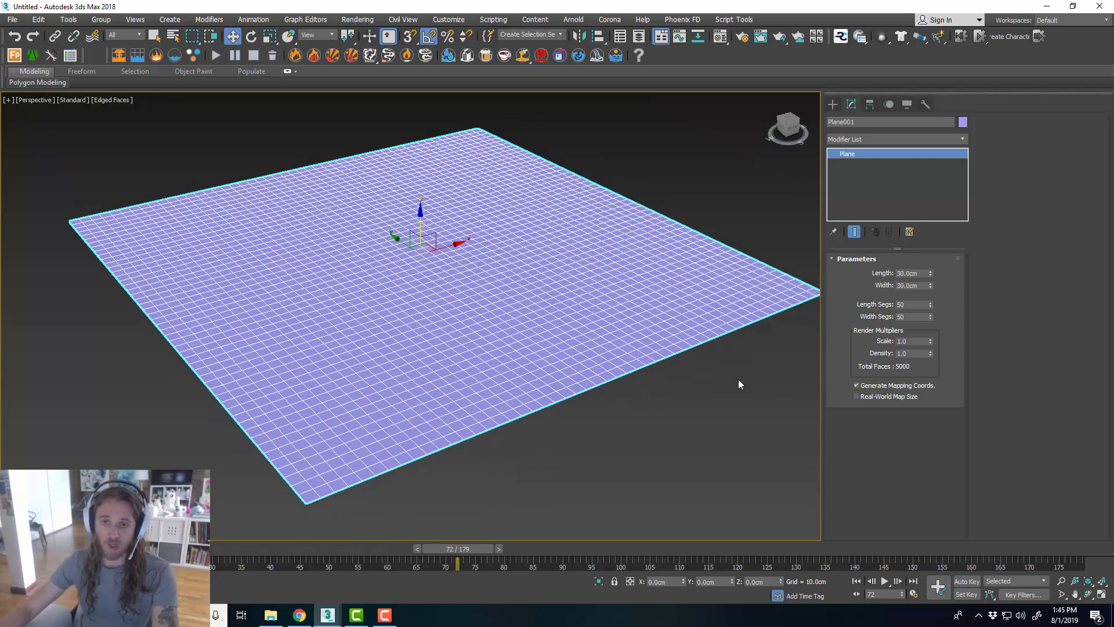
middle_drag(671, 171, 611, 166)
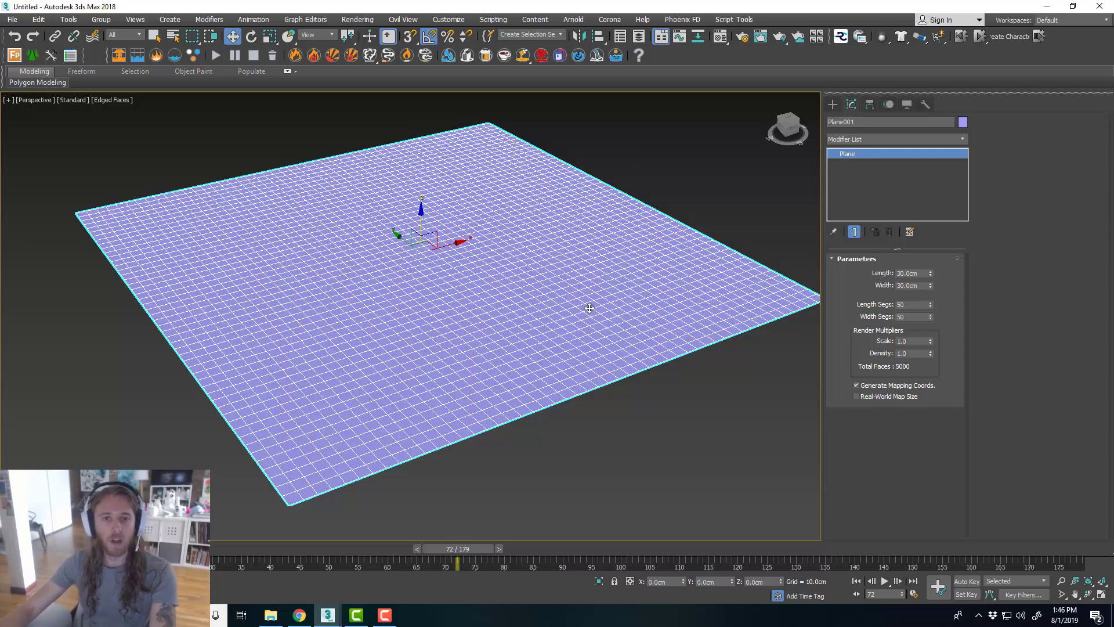
middle_drag(587, 304, 579, 304)
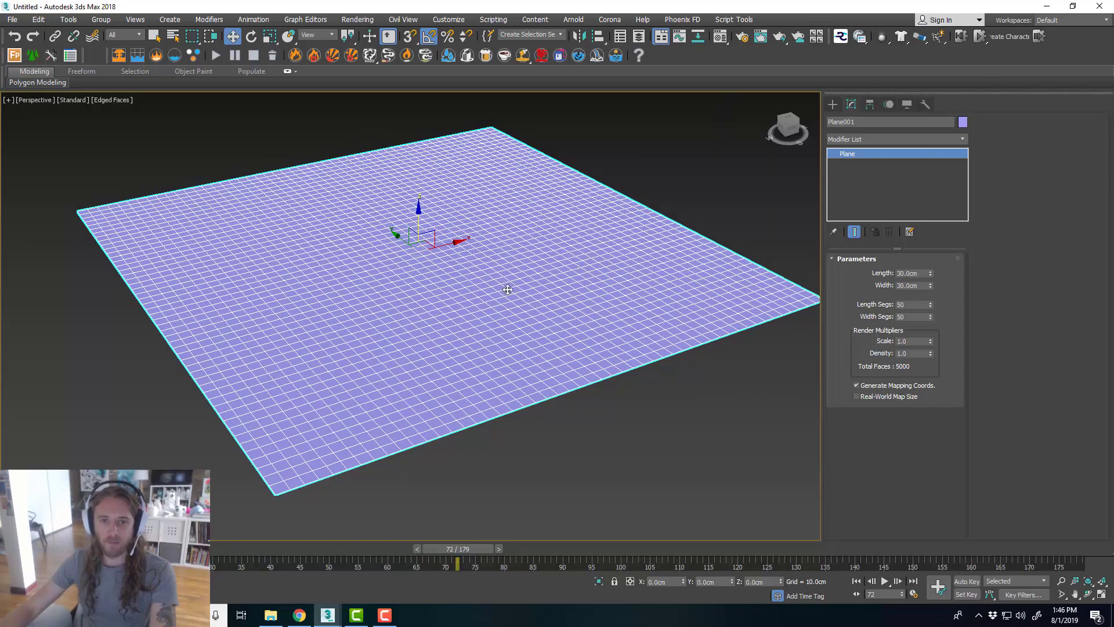
scroll(508, 291, up, 4)
middle_drag(513, 313, 535, 306)
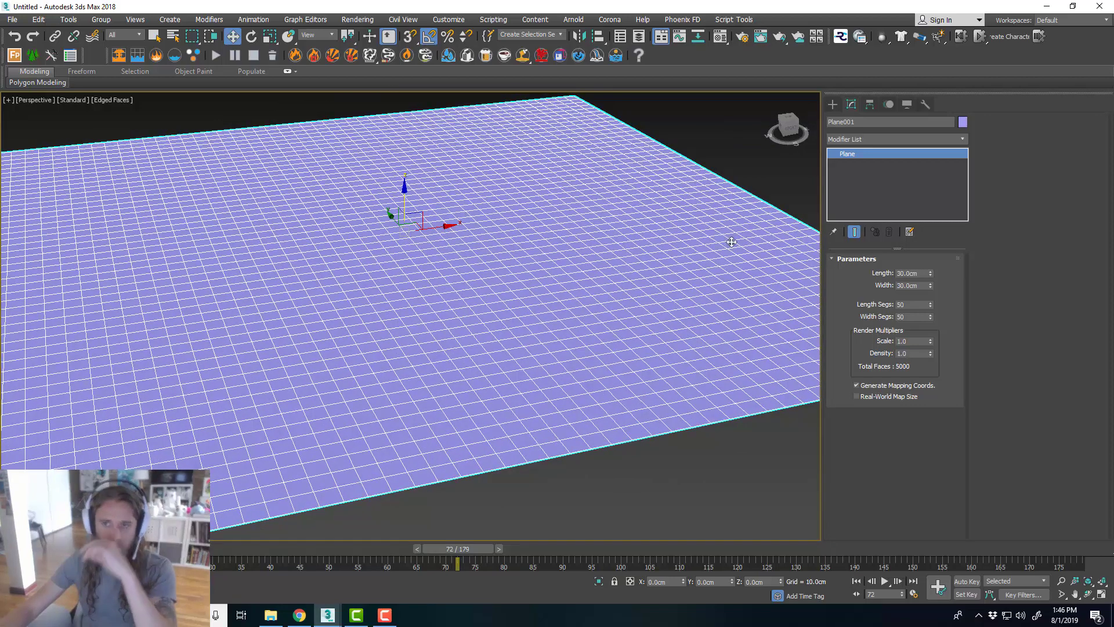
- Add an Edit Poly modifier to the plane and select all of its polygons
click(961, 140)
drag(965, 169, 955, 269)
click(889, 269)
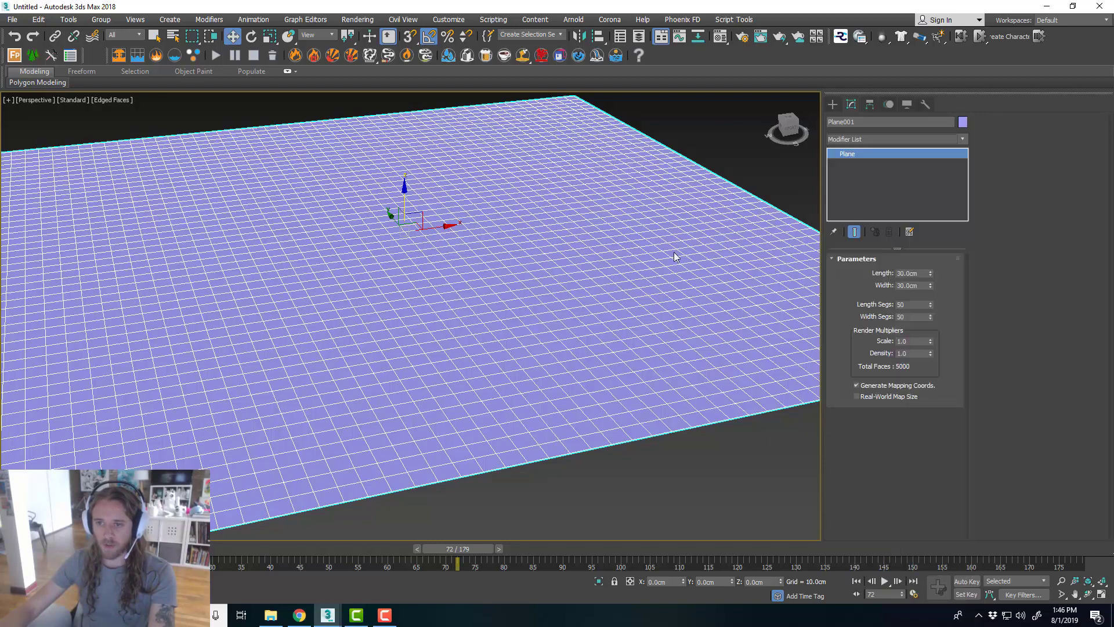
key(4)
scroll(534, 314, up, 3)
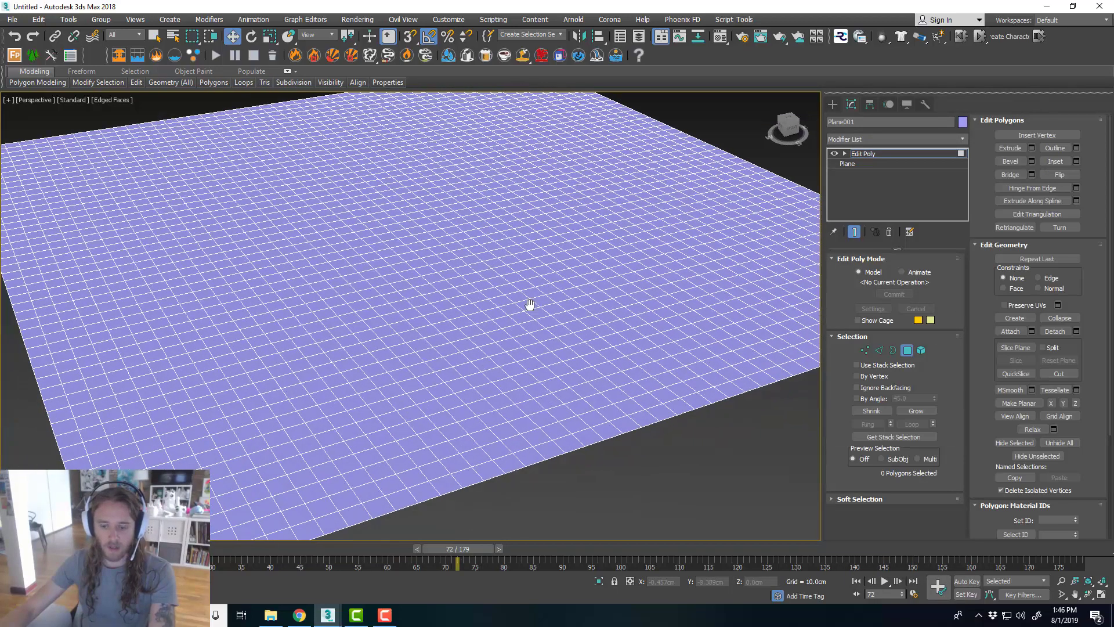
key(ctrl+a)
scroll(602, 391, down, 2)
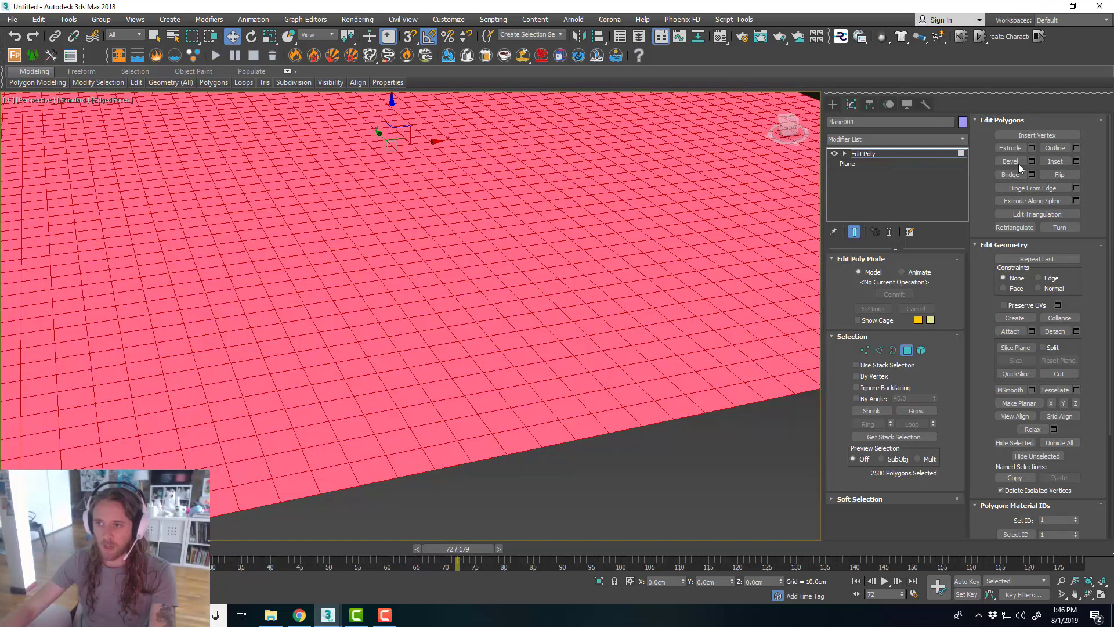
- Inset the selected polygons individually, by polygon, with an amount of 0.03 cm
click(1077, 161)
click(421, 322)
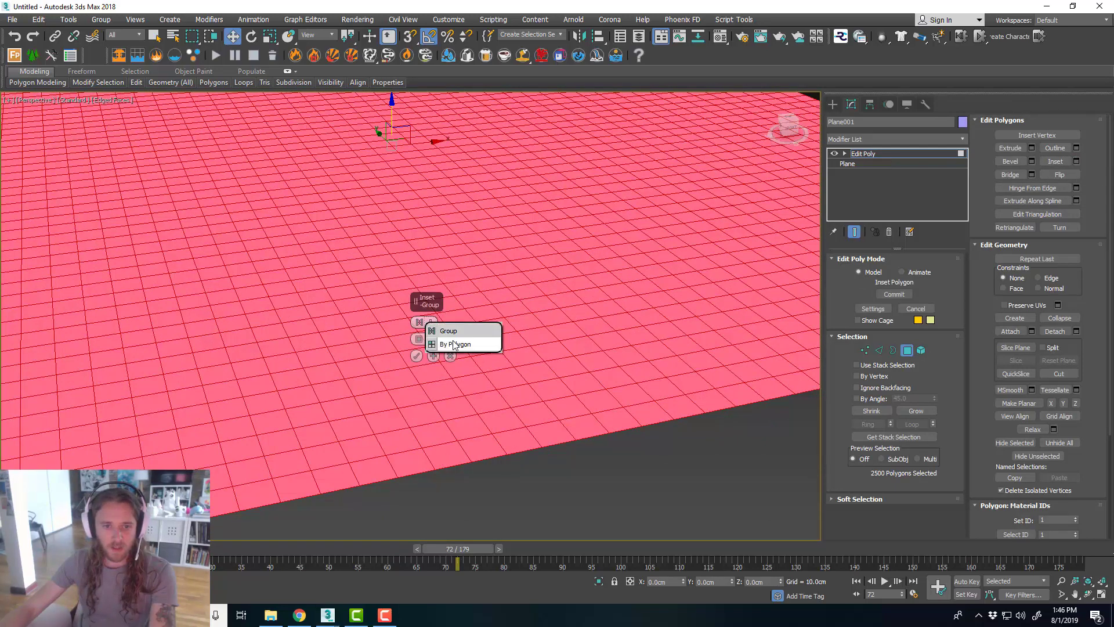
click(452, 339)
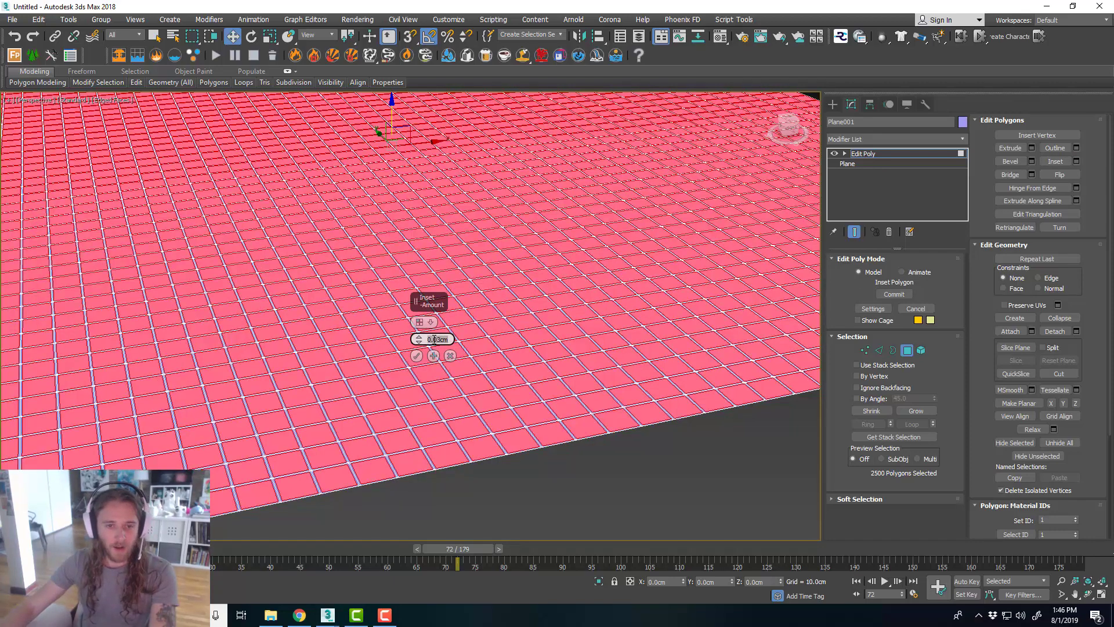
scroll(503, 392, down, 3)
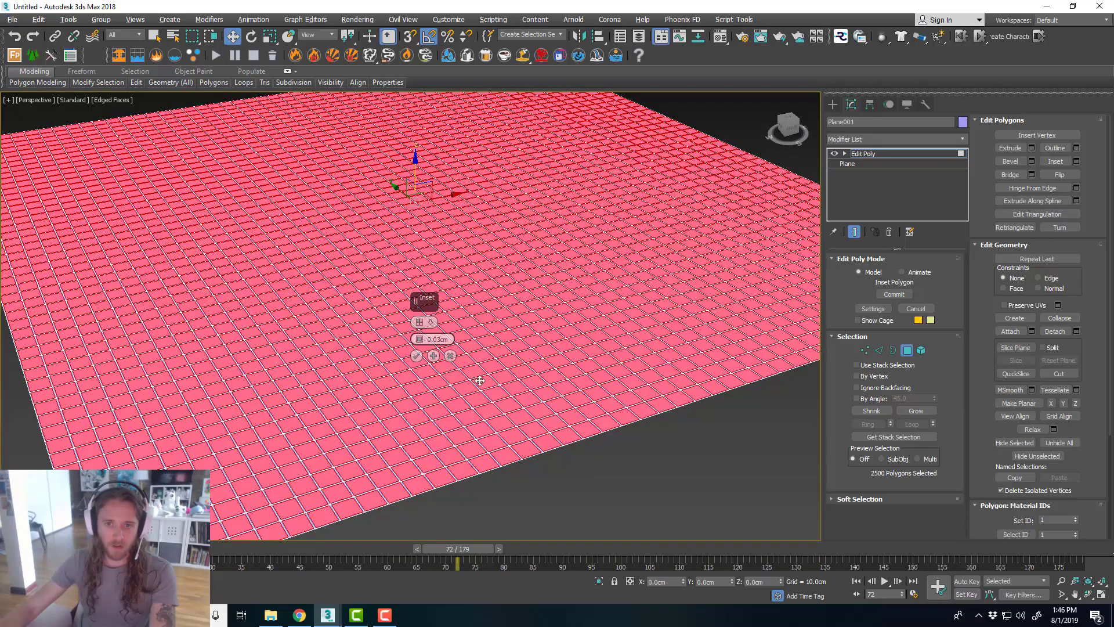
scroll(480, 381, up, 6)
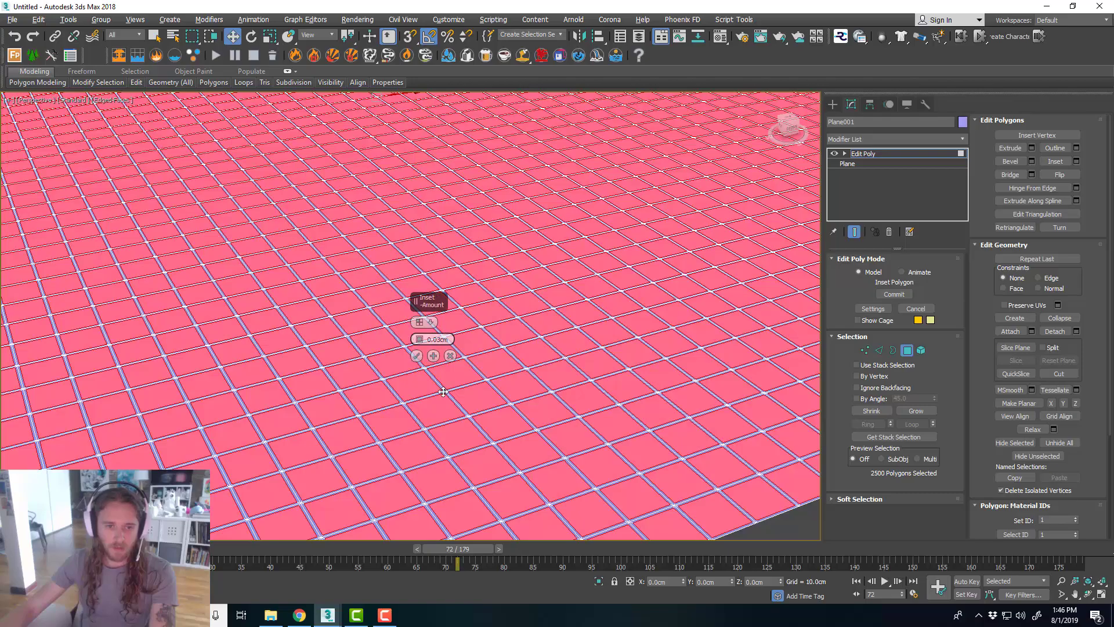
click(416, 356)
scroll(511, 377, down, 5)
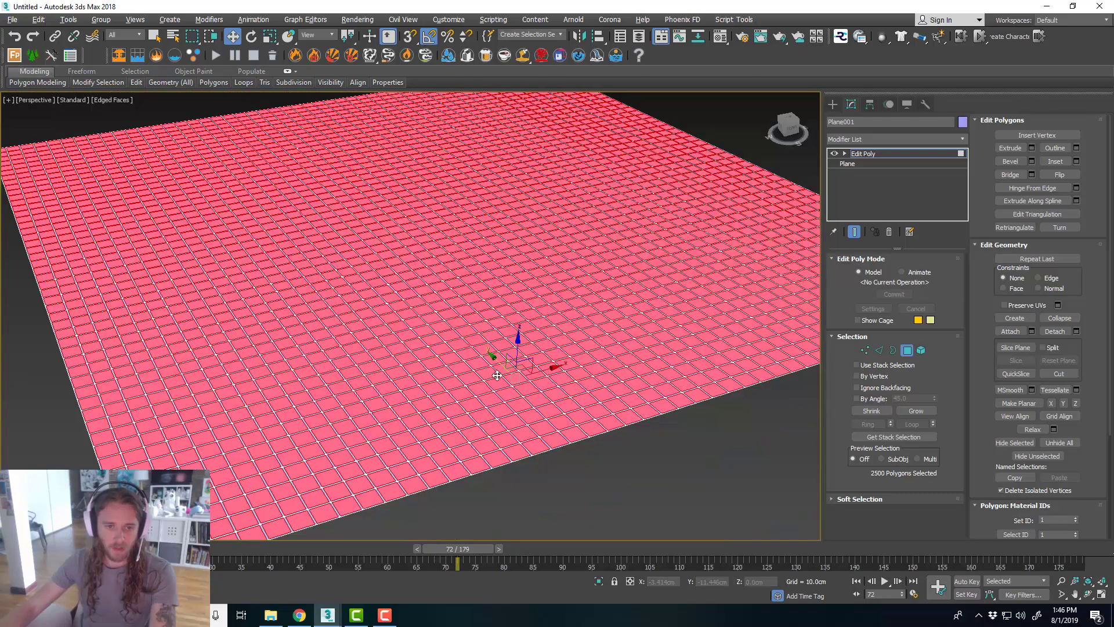
scroll(534, 406, up, 4)
alt+middle_drag(542, 420, 670, 375)
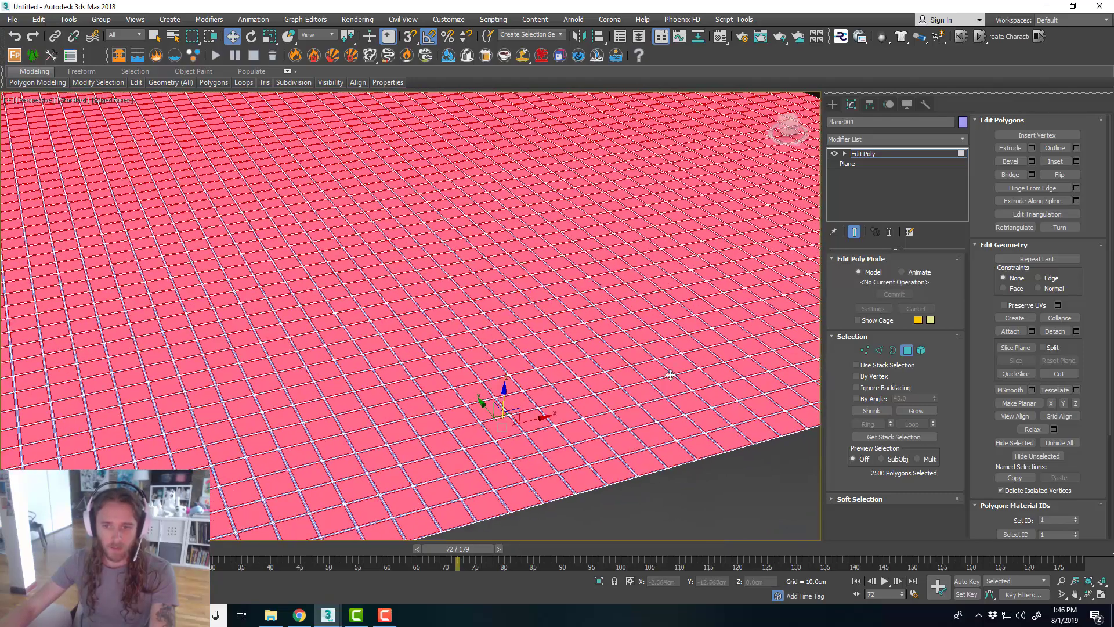
- Detach the inset polygons as a separate object and delete the leftover grid frame, leaving gaps between the square tiles
click(1054, 331)
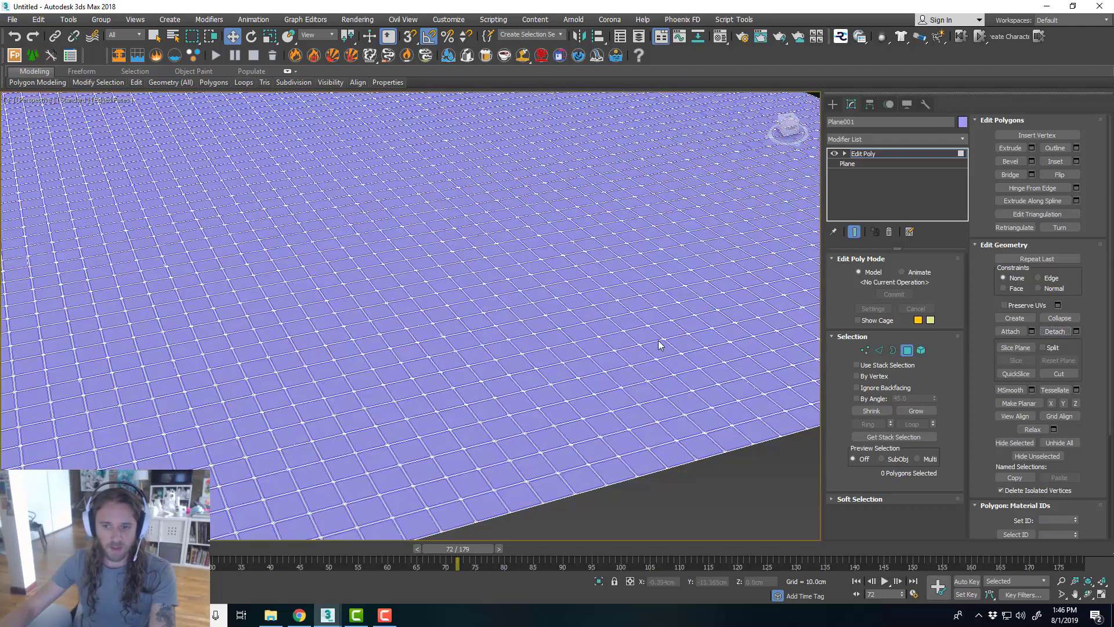
click(907, 350)
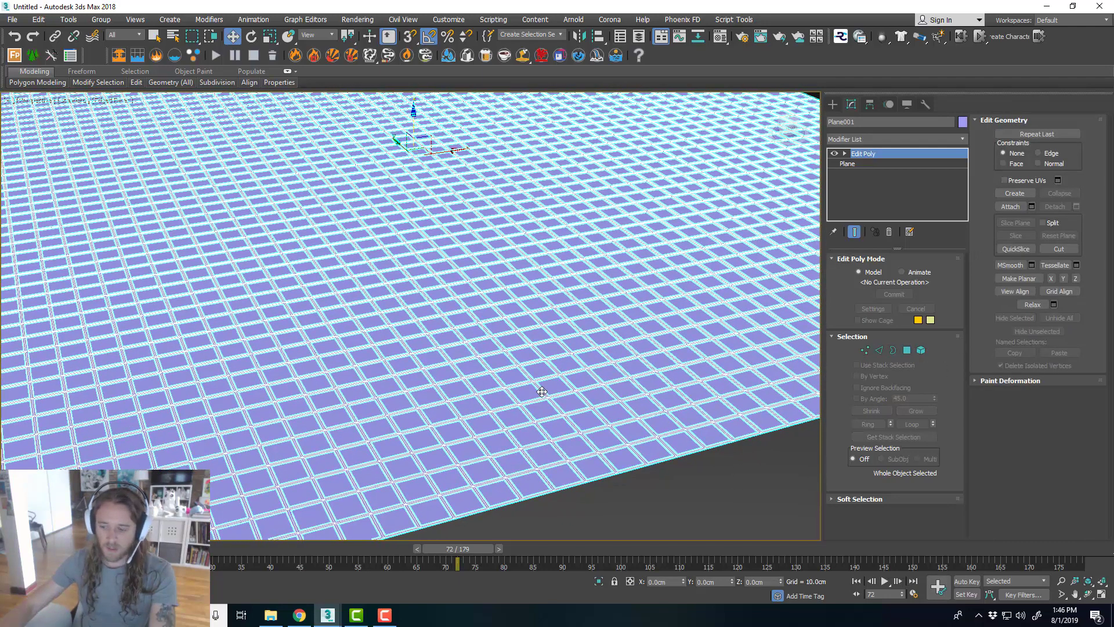
key(ctrl+d)
scroll(564, 410, down, 3)
alt+middle_drag(565, 410, 590, 426)
scroll(591, 440, down, 6)
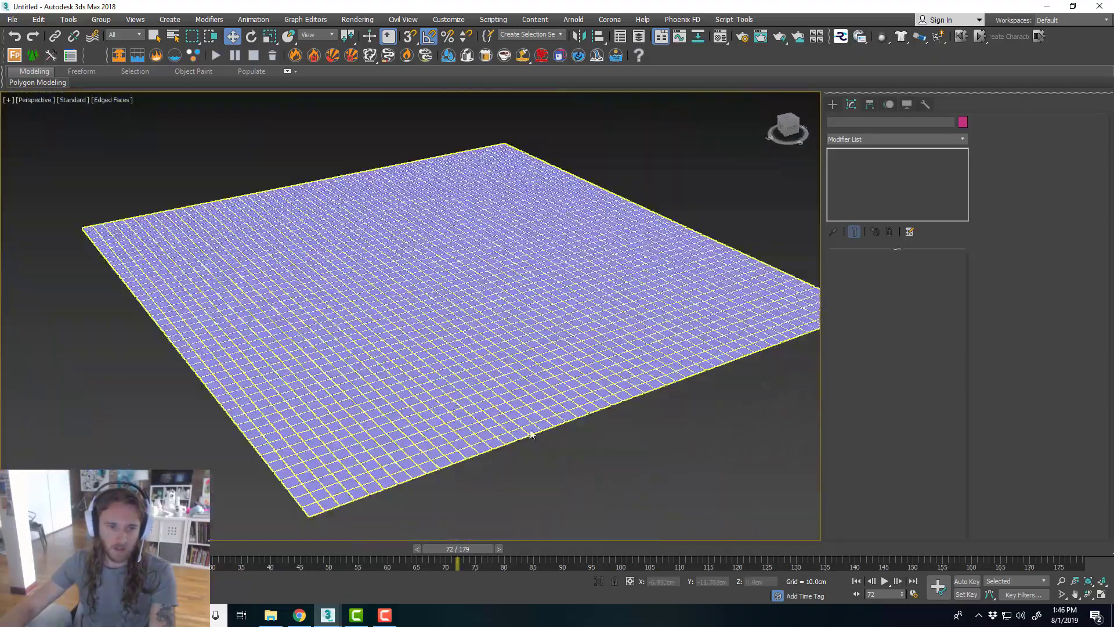
scroll(437, 399, up, 10)
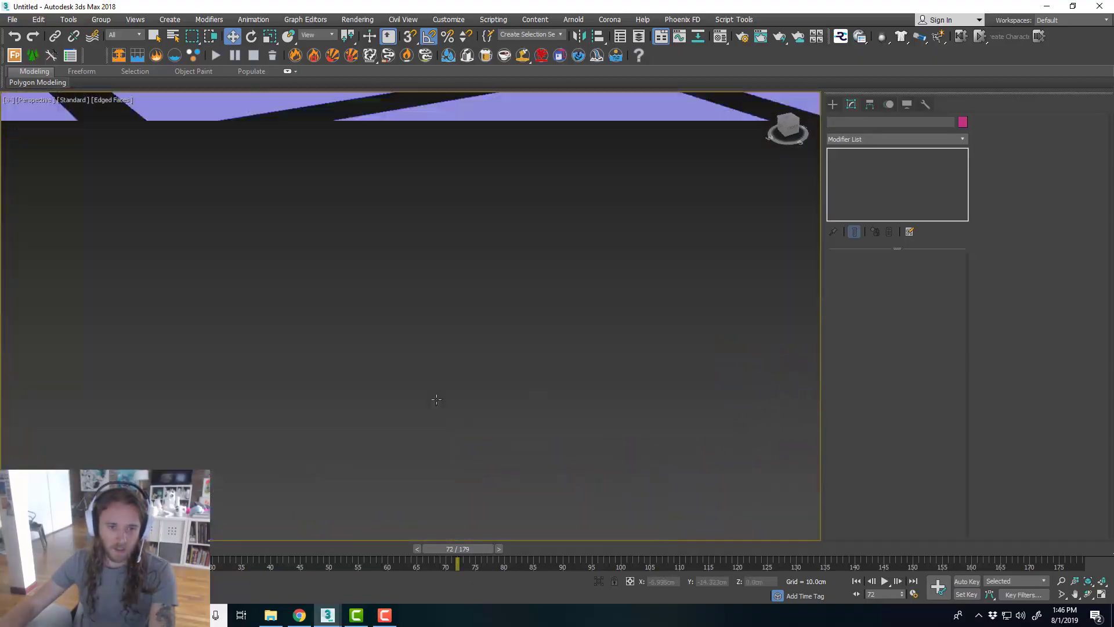
scroll(451, 387, down, 8)
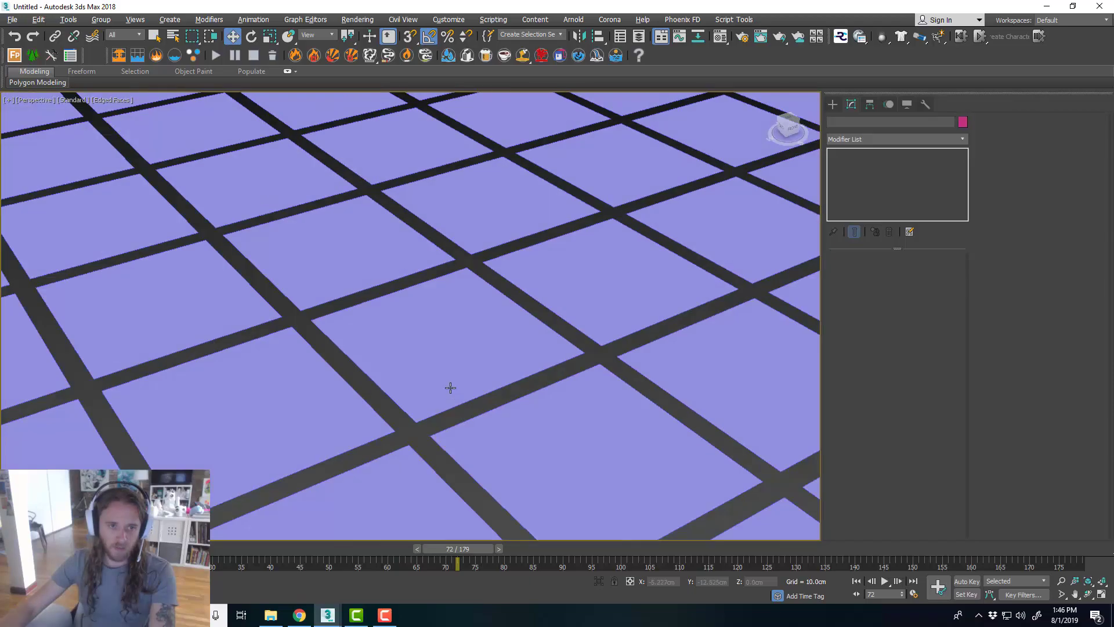
scroll(549, 409, down, 6)
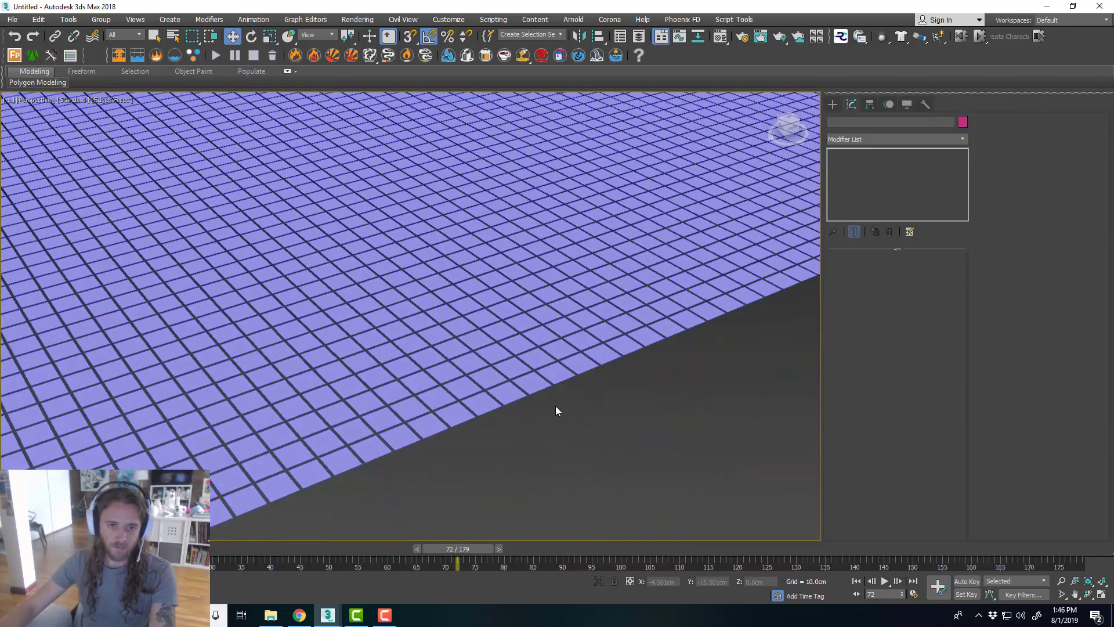
scroll(505, 365, up, 4)
- Add a Shell modifier with a 0.5 cm outer amount to the detached tiles, turning them into separate cubes
click(545, 361)
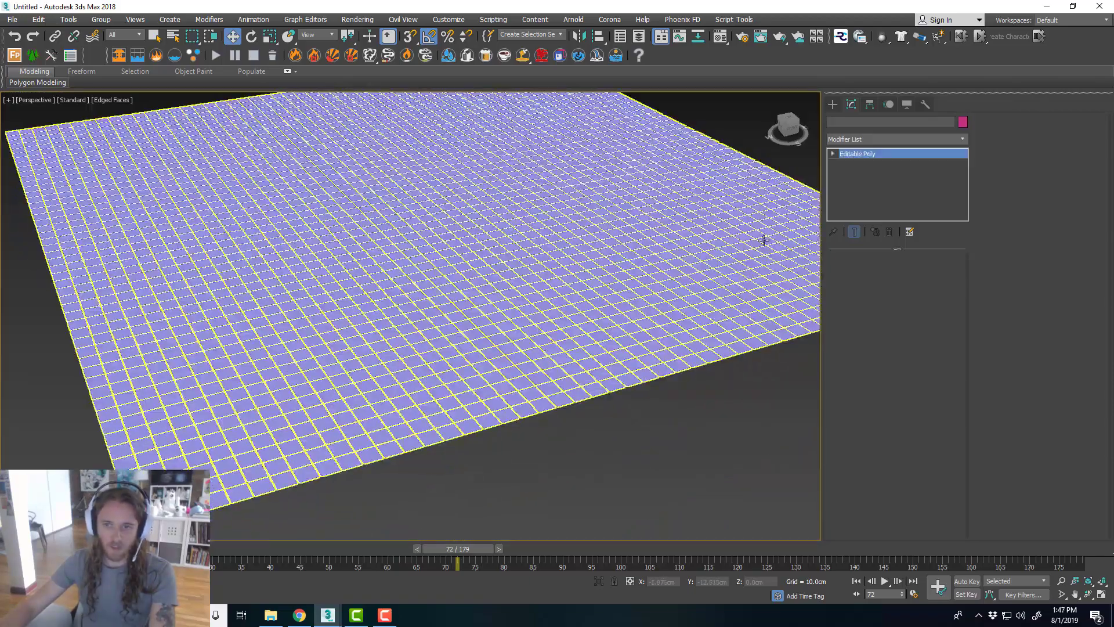
click(963, 139)
drag(964, 151, 963, 371)
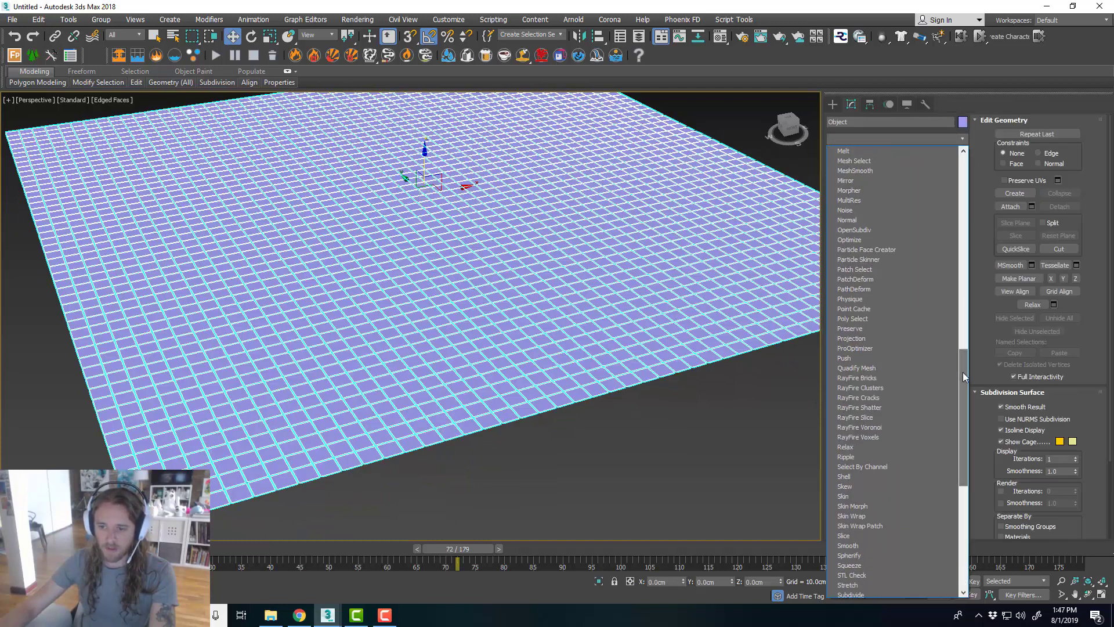
click(896, 474)
scroll(614, 346, up, 4)
scroll(614, 346, down, 5)
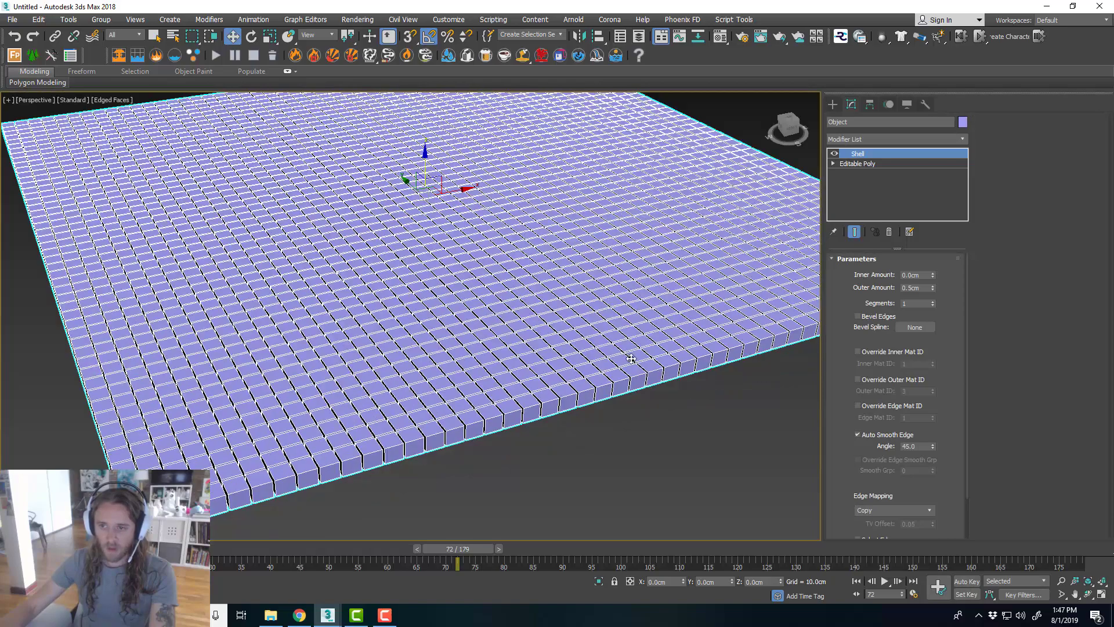
scroll(624, 350, up, 5)
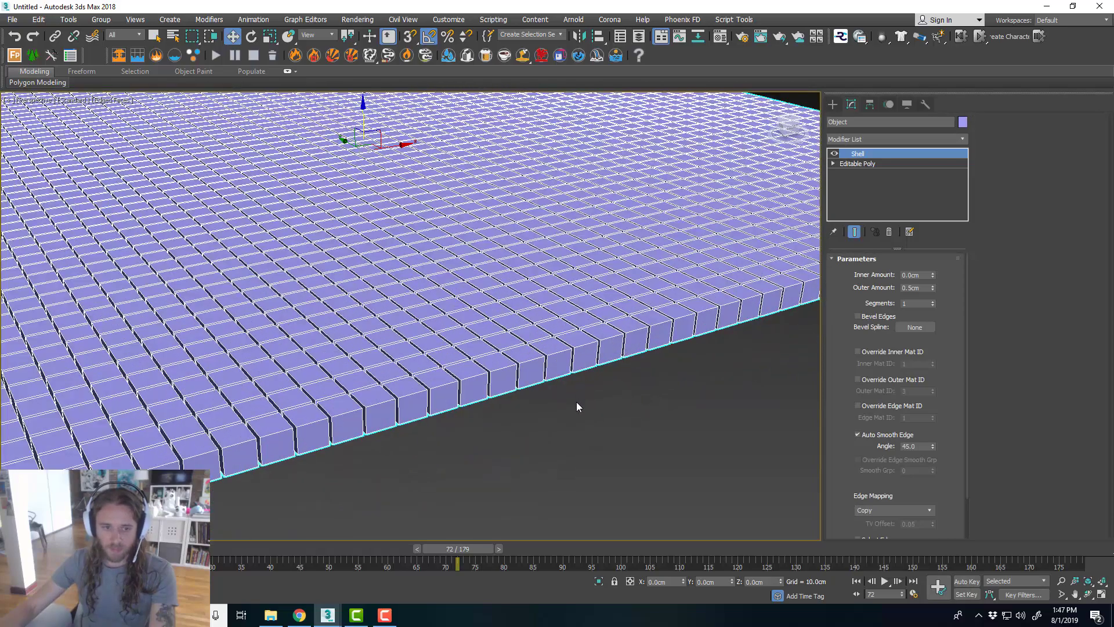
scroll(577, 401, down, 5)
scroll(644, 423, up, 1)
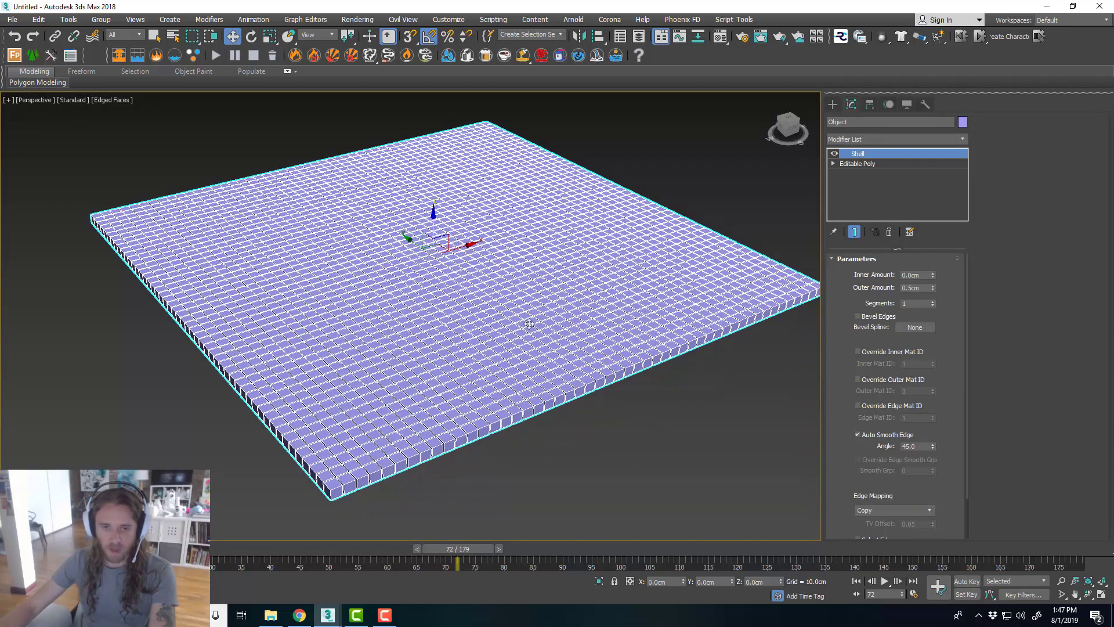
- Convert the shelled cube grid to an Editable Poly and check the gaps between the cubes
right_click(490, 271)
mouse_move(546, 391)
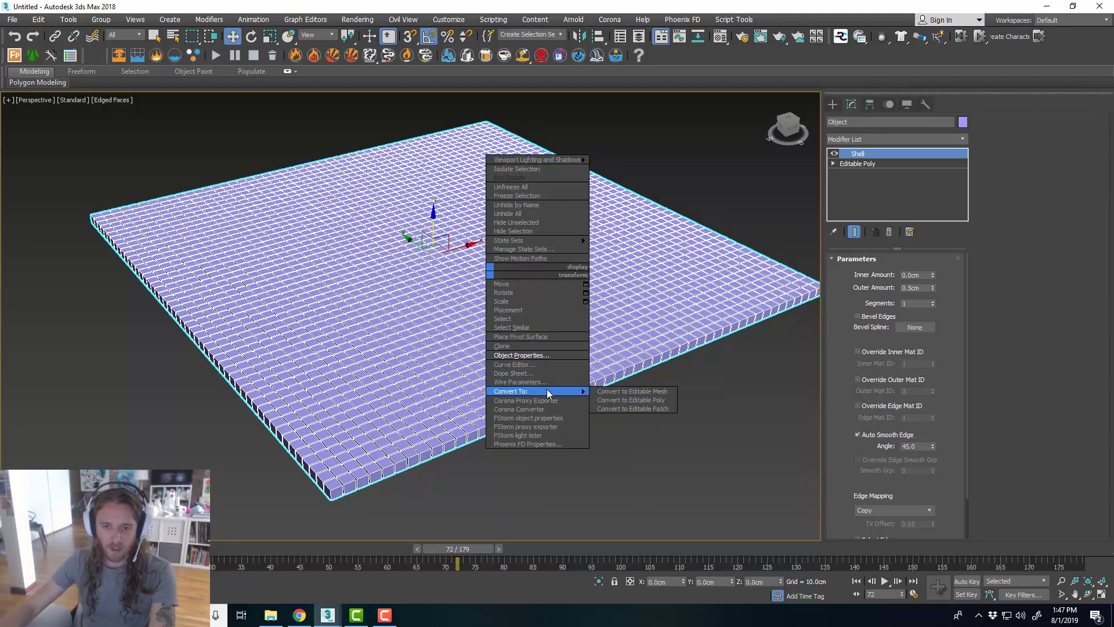
click(638, 401)
scroll(633, 404, up, 6)
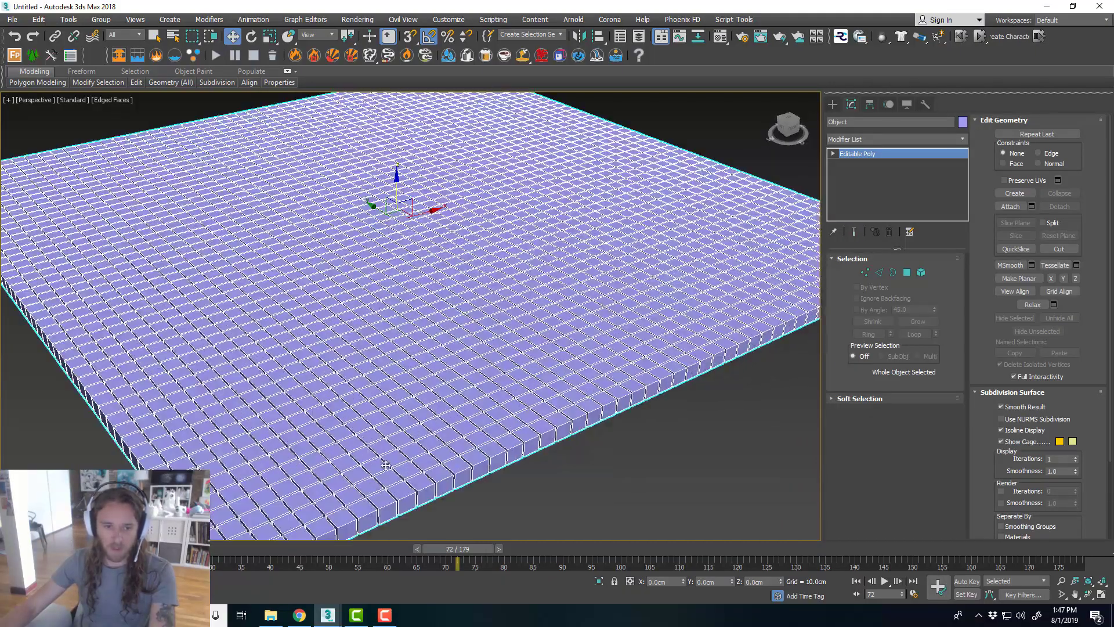
alt+middle_drag(385, 465, 400, 435)
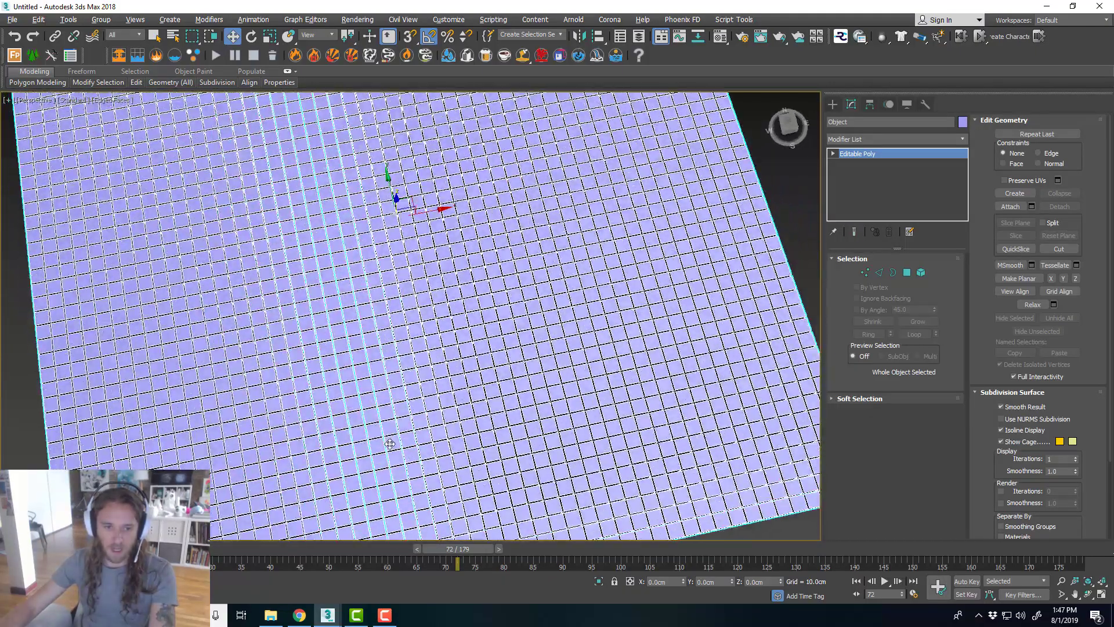
scroll(407, 423, up, 8)
scroll(444, 387, down, 5)
scroll(445, 388, down, 10)
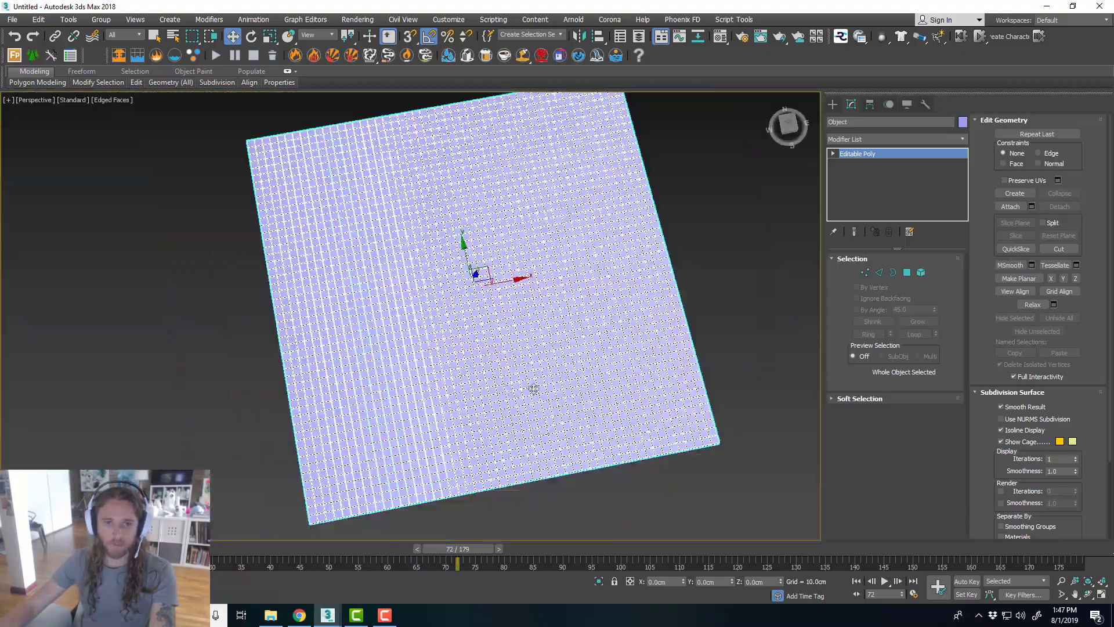
alt+middle_drag(530, 388, 552, 351)
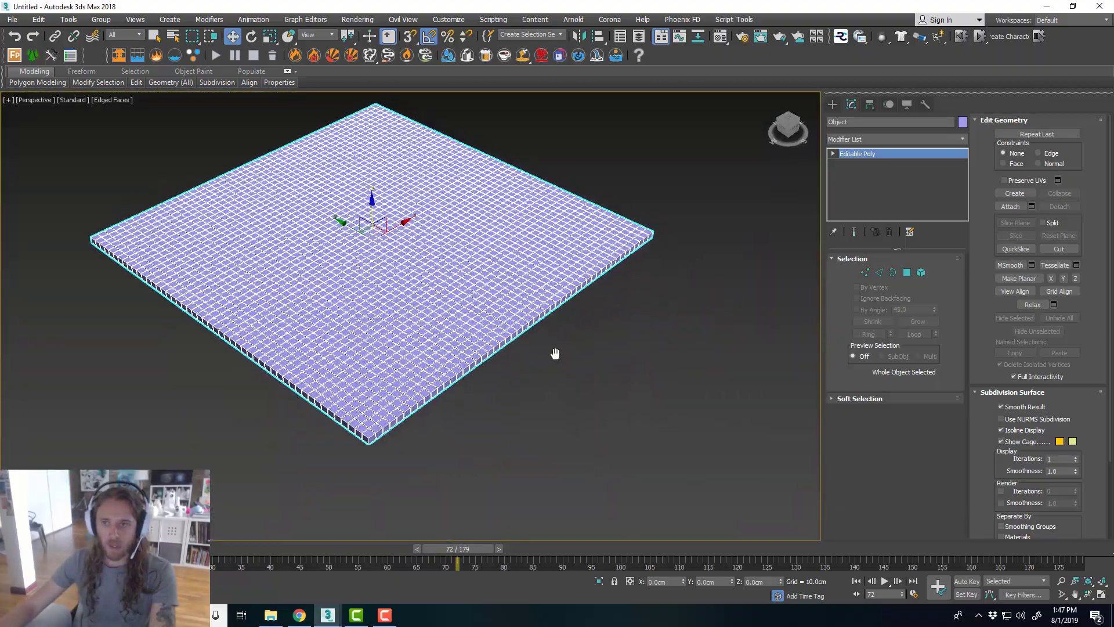
- Create a tyFlow object in the empty area beside the cube grid
click(751, 291)
click(833, 104)
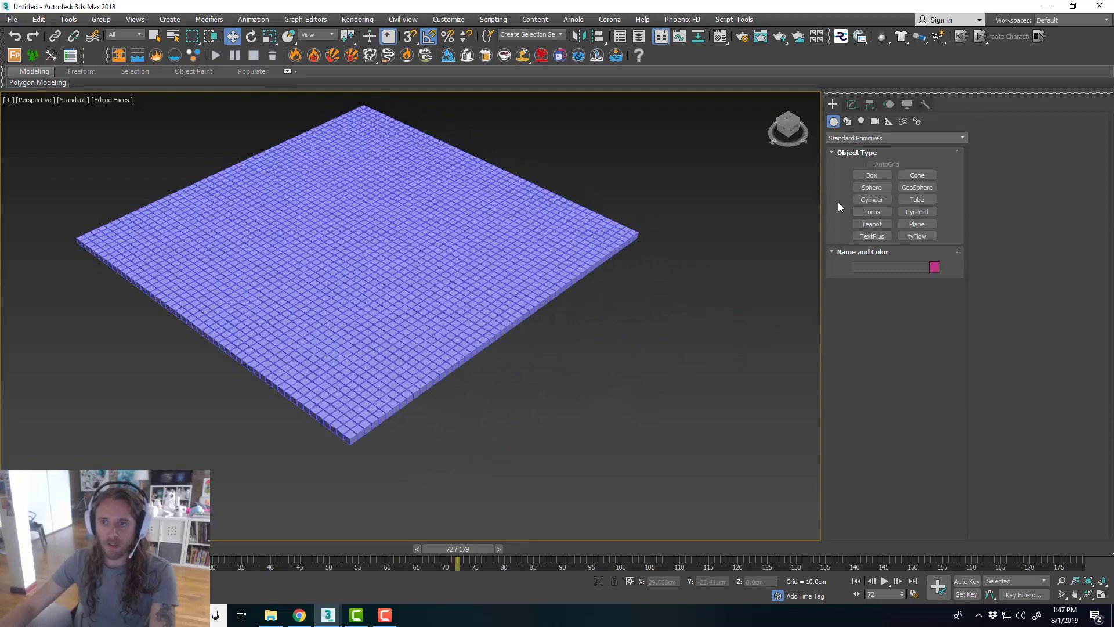
click(916, 236)
click(606, 351)
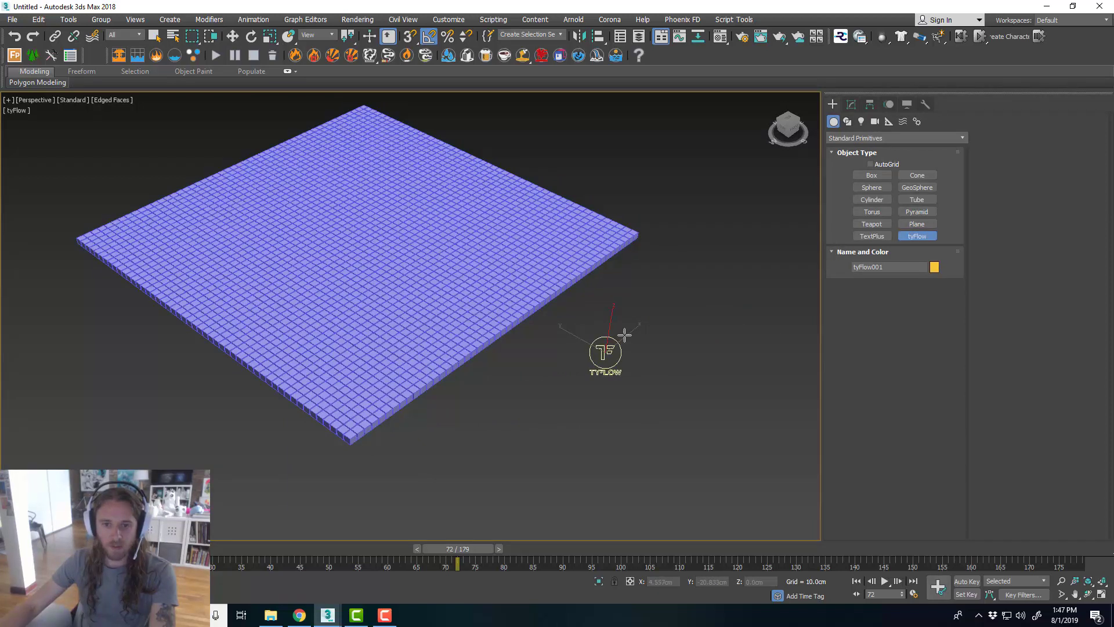
right_click(630, 331)
alt+middle_drag(542, 365, 545, 331)
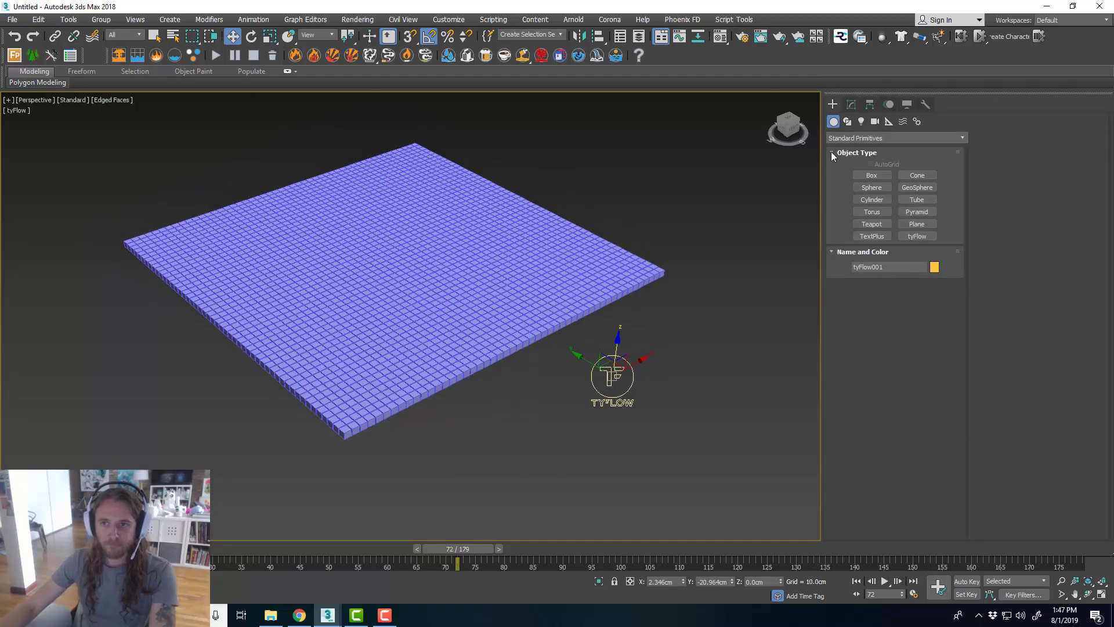
- Open the tyFlow editor and arrange its window and panes so all operators are listed and part of the cube grid stays in view
click(851, 104)
click(890, 284)
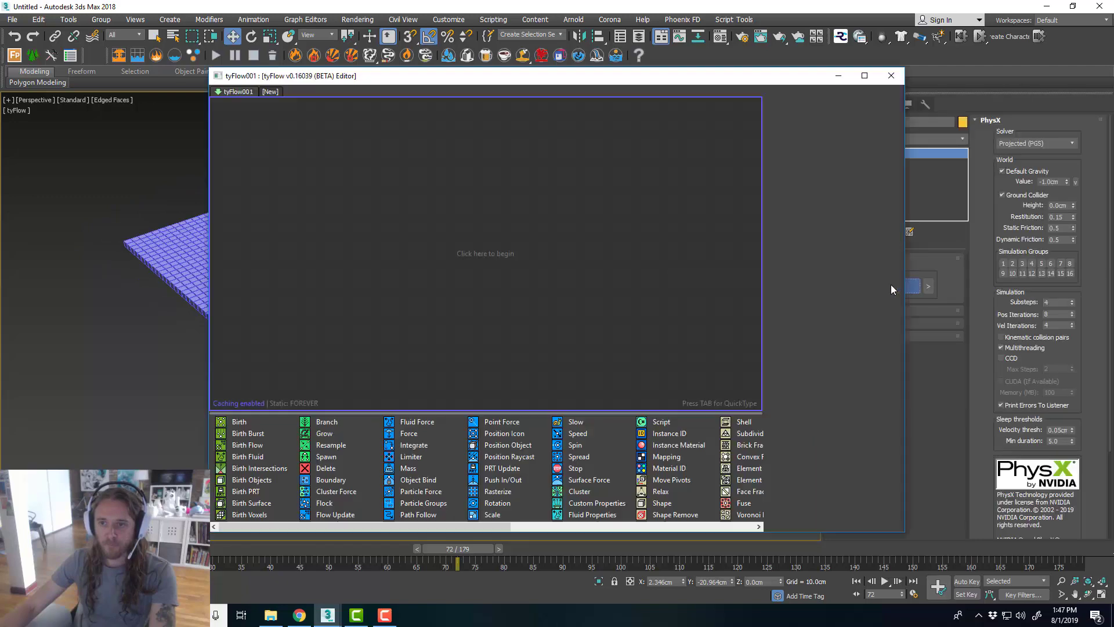
drag(551, 80, 442, 105)
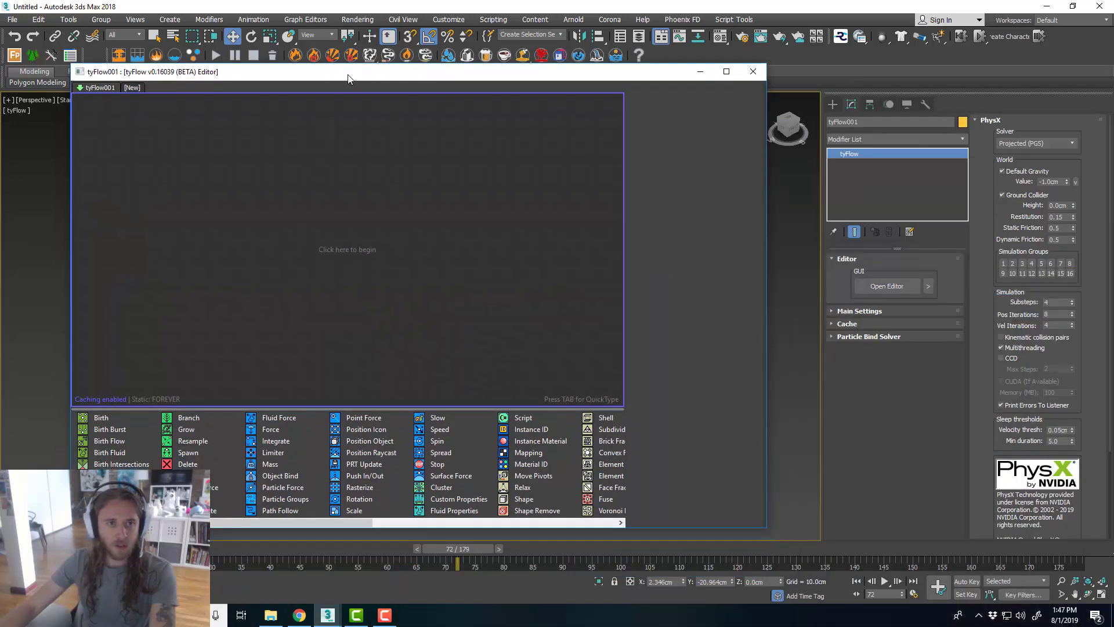
drag(348, 78, 381, 46)
drag(802, 496, 877, 564)
drag(566, 446, 575, 390)
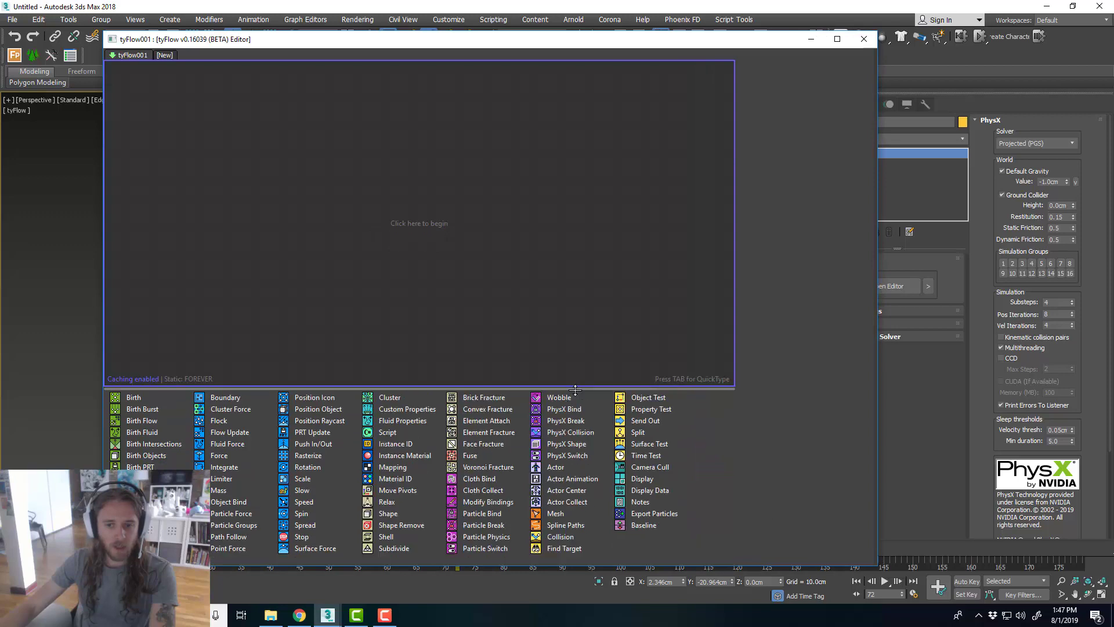
drag(464, 42, 817, 57)
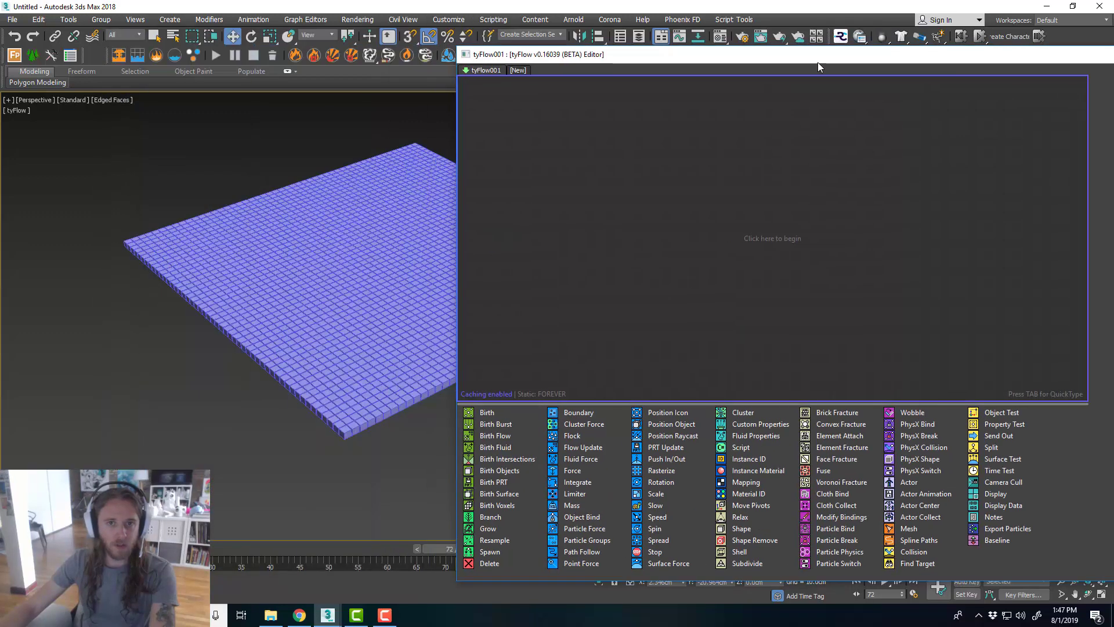
drag(635, 57, 475, 38)
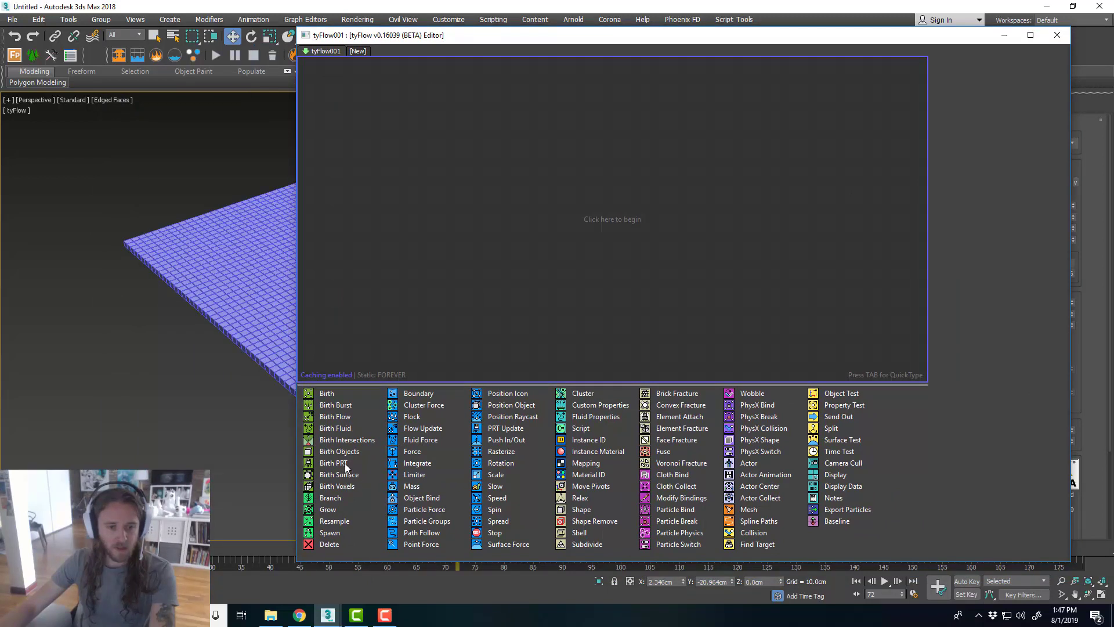
- Start an event with a Birth Objects operator and pick the cube grid as its source object
drag(346, 451, 541, 145)
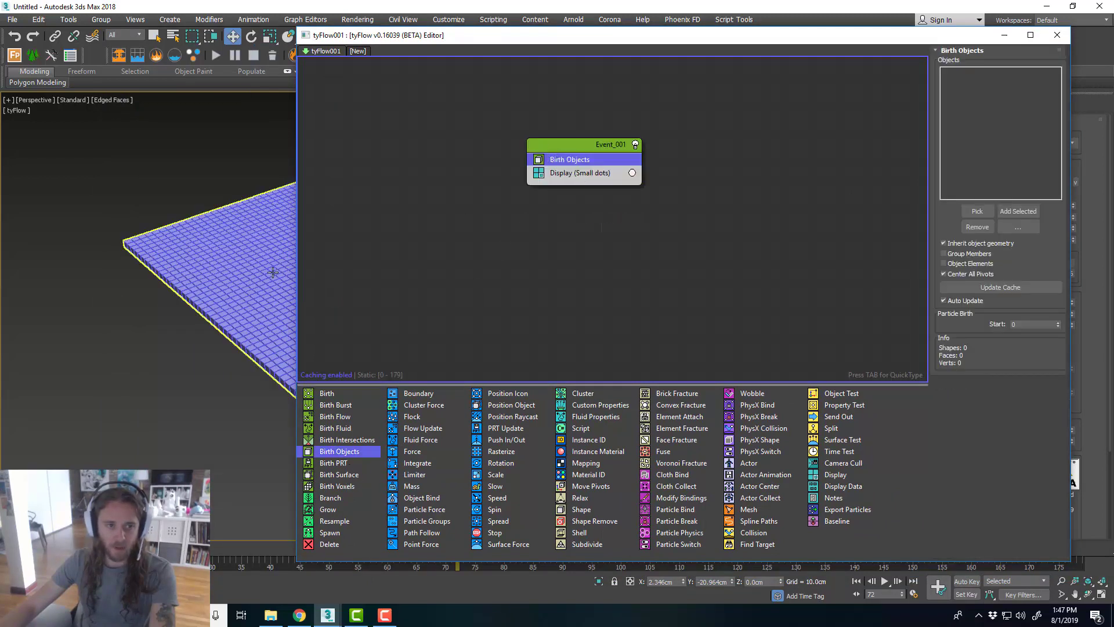
click(977, 212)
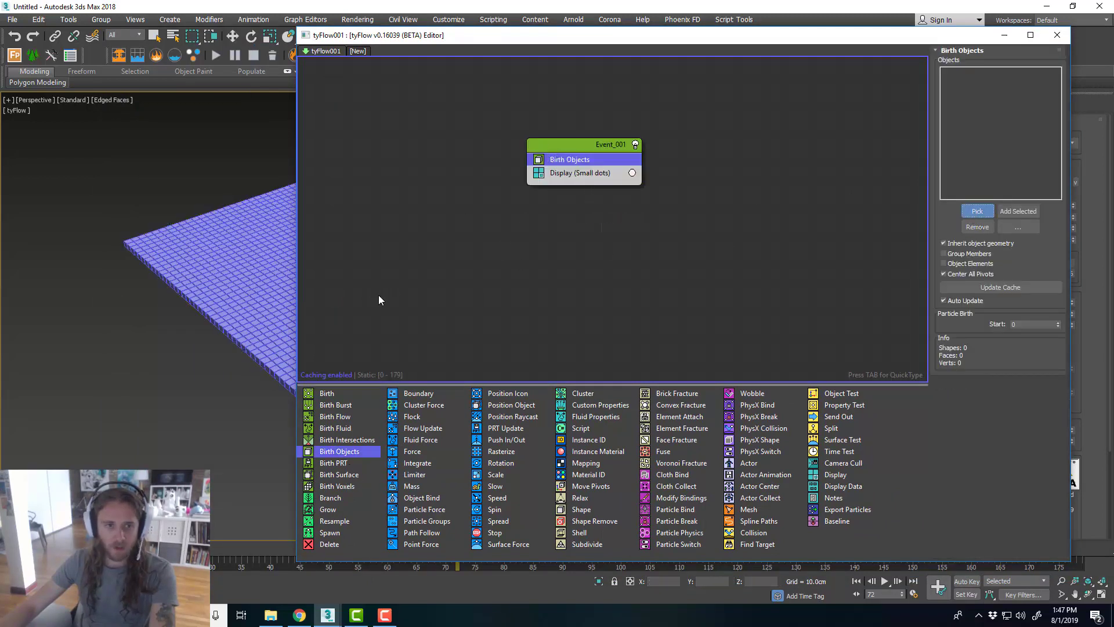
click(243, 266)
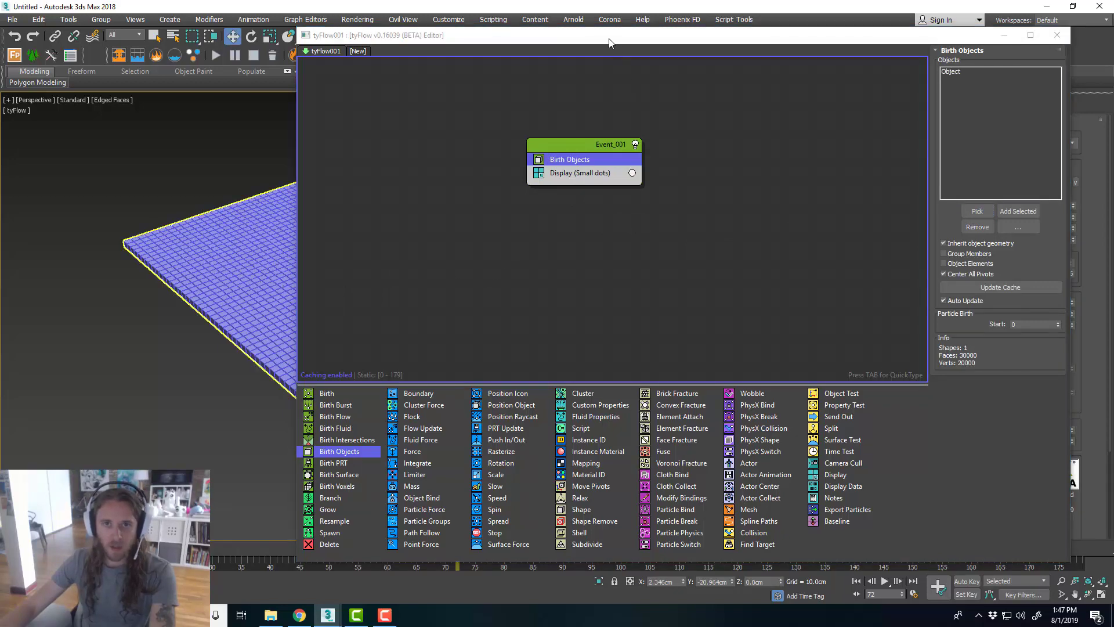
- Rename the cube grid object as SoapCube_Plane
drag(610, 42, 1050, 122)
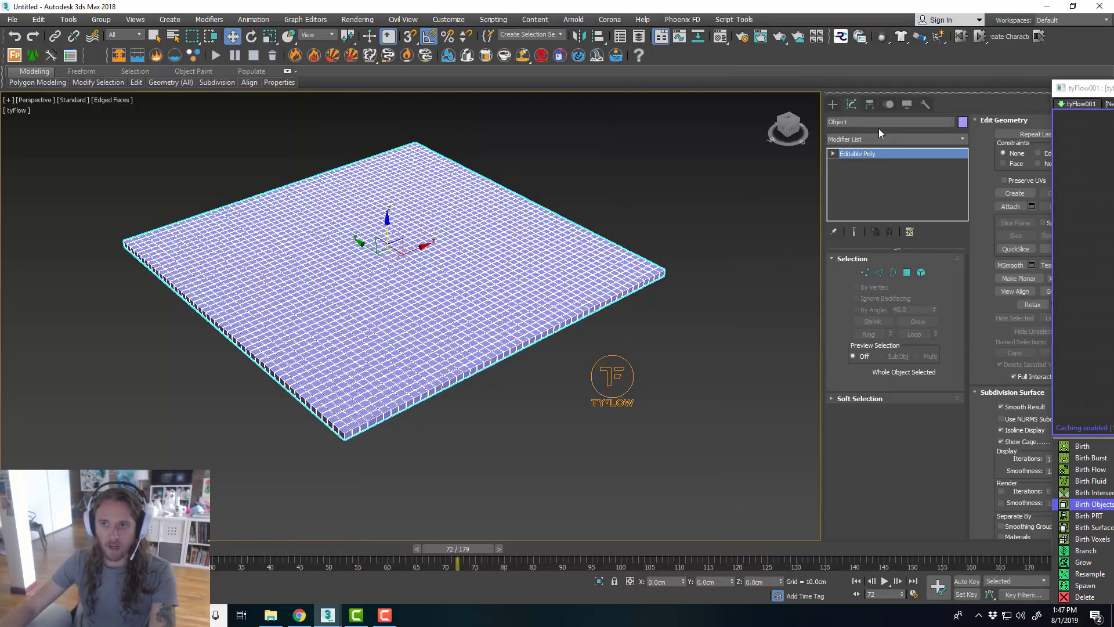
click(878, 122)
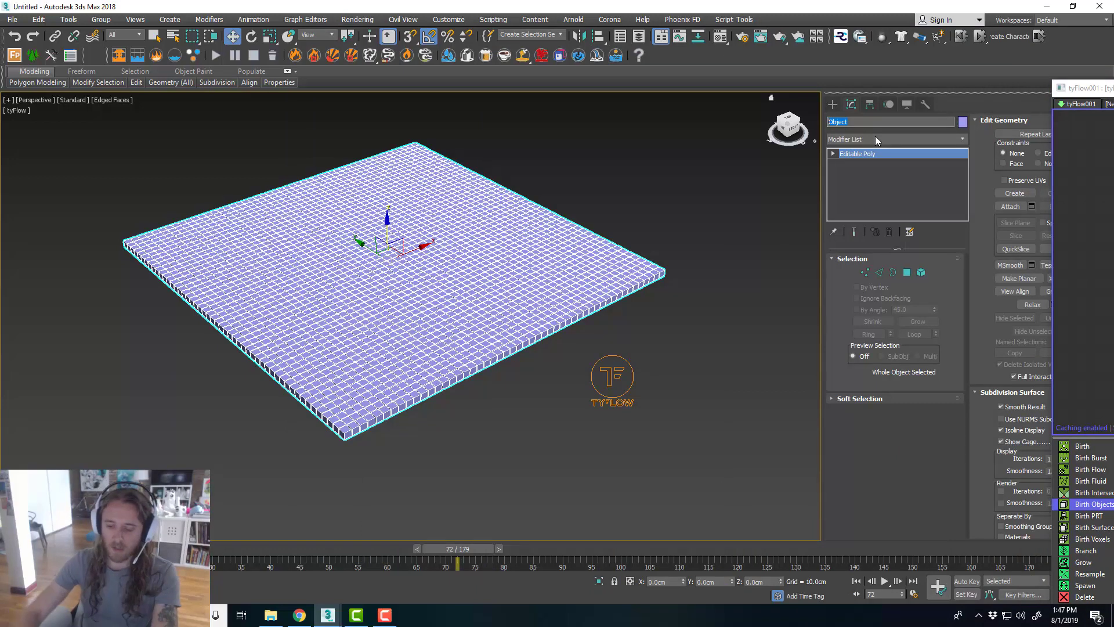
text(SoapCube_)
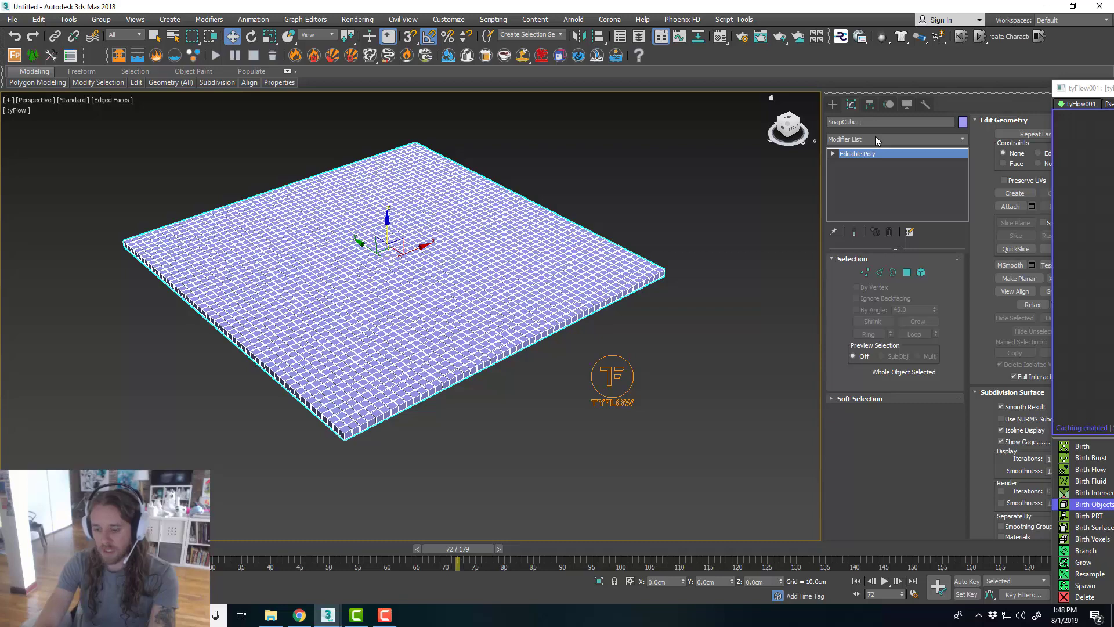
text(Plane)
key(Return)
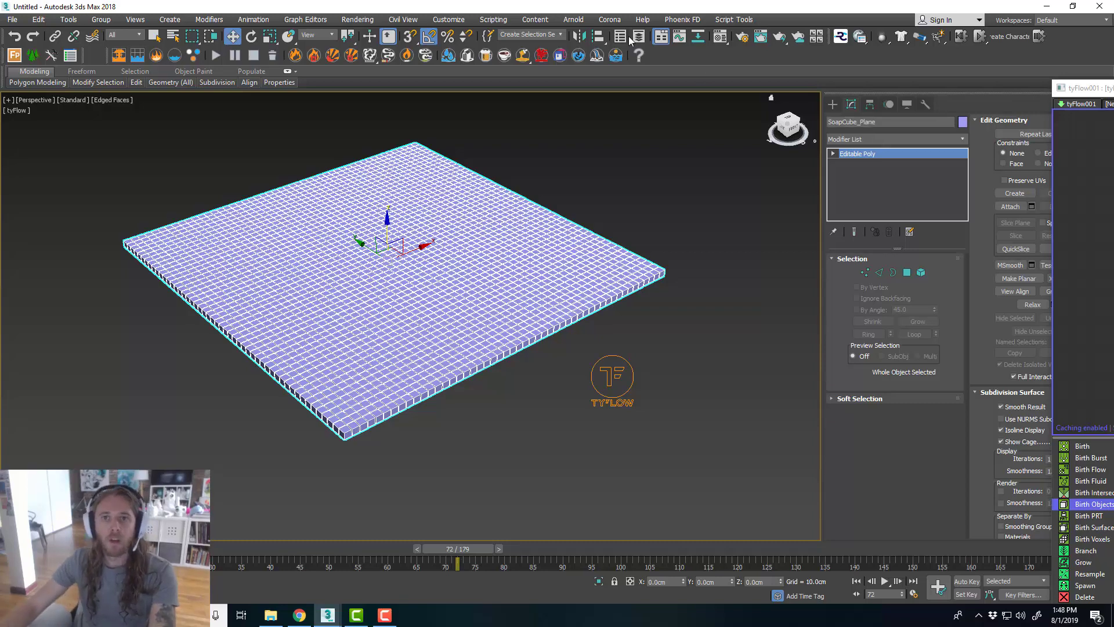
- Set the event's Display operator type to Geometry
drag(1113, 88, 580, 51)
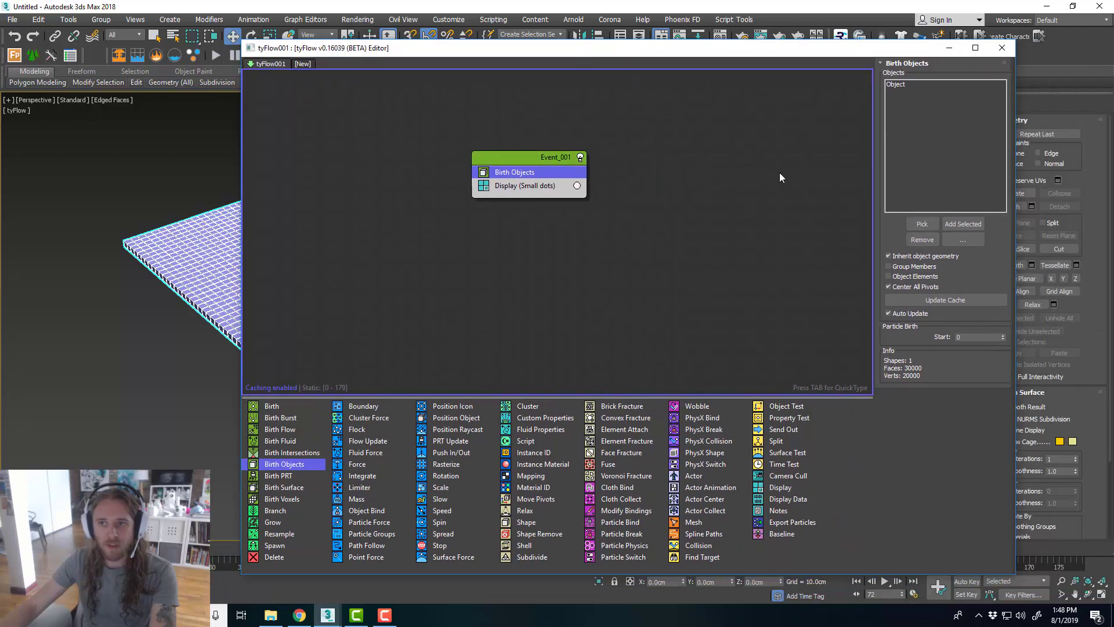
click(519, 187)
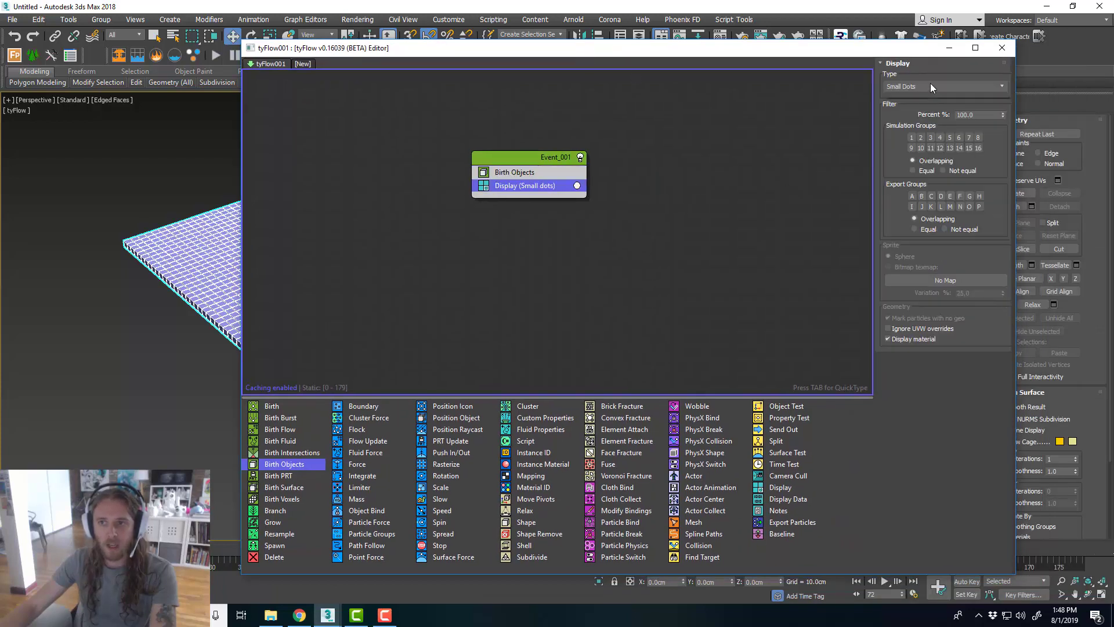
click(931, 87)
click(905, 142)
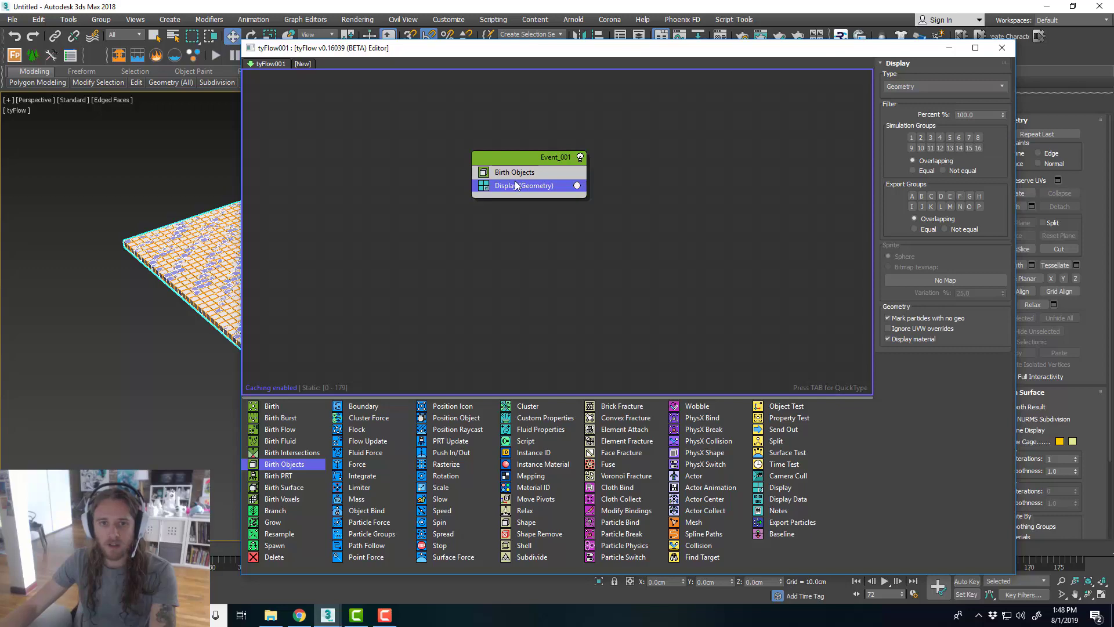
key(Escape)
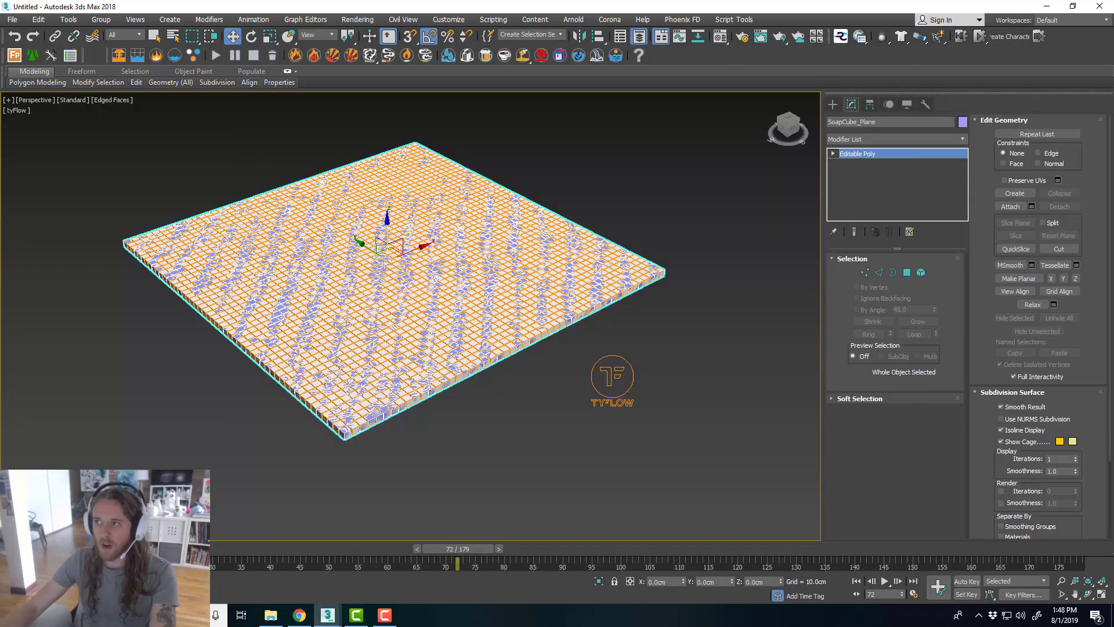
- Hide the original SoapCube_Plane object in the default layer so only the tyFlow geometry is shown
key(alt+ctrl+o)
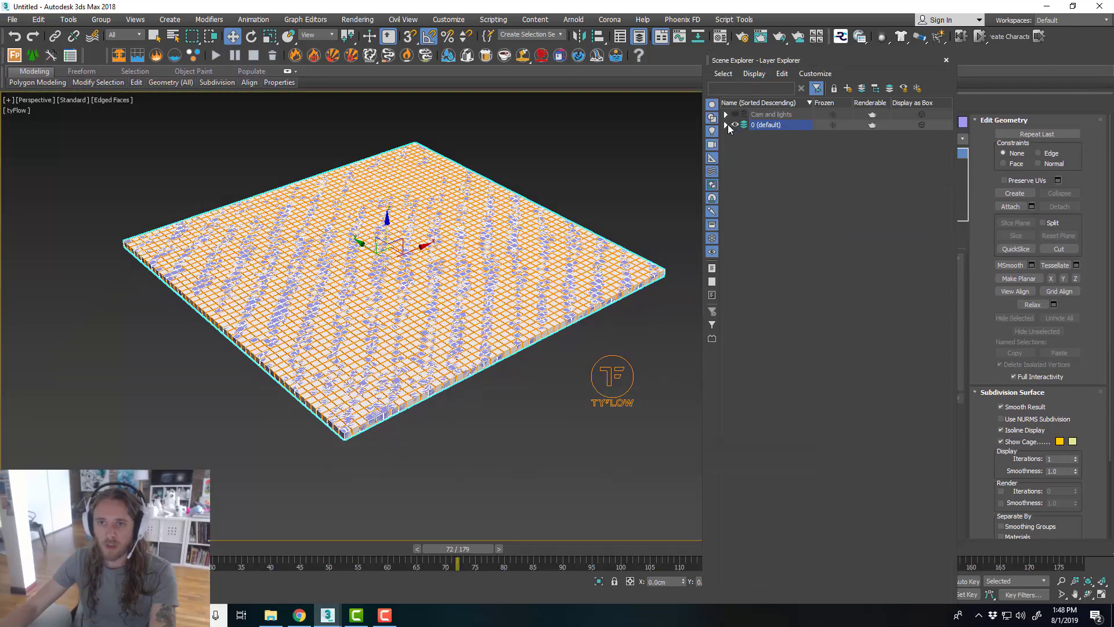
click(726, 125)
click(745, 146)
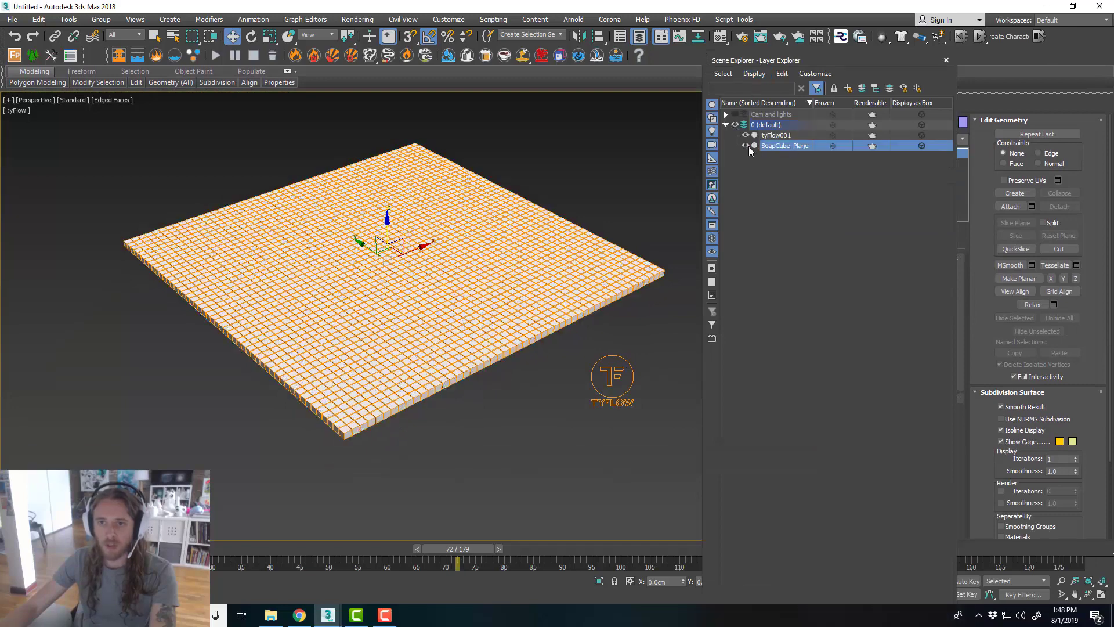
click(947, 60)
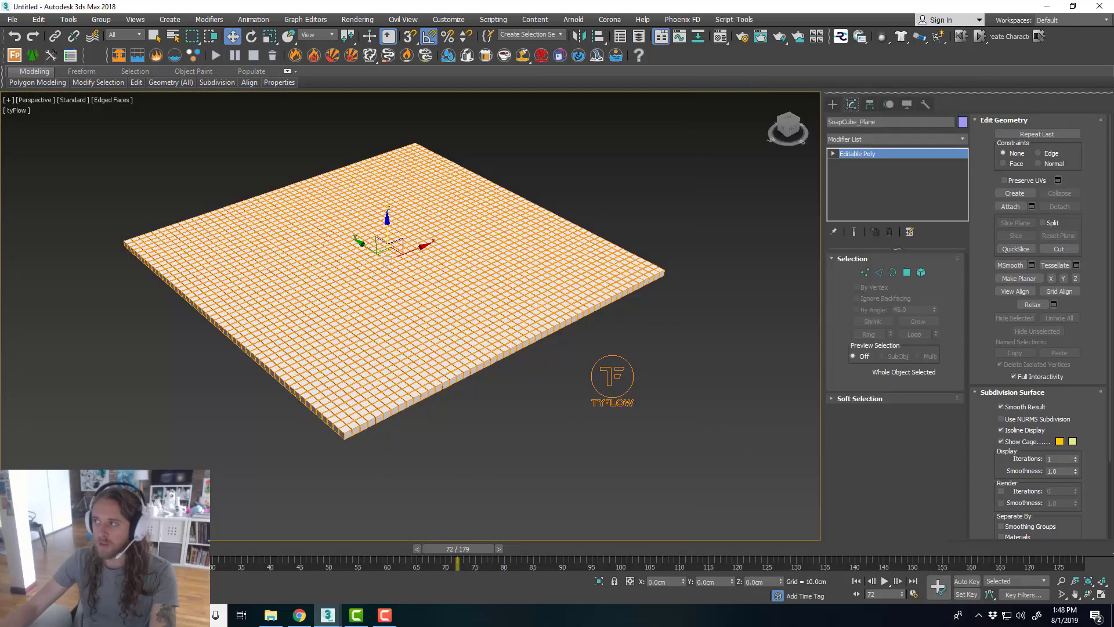
- Enable Object Elements in the Birth Objects operator so each cube becomes a separate particle
click(885, 107)
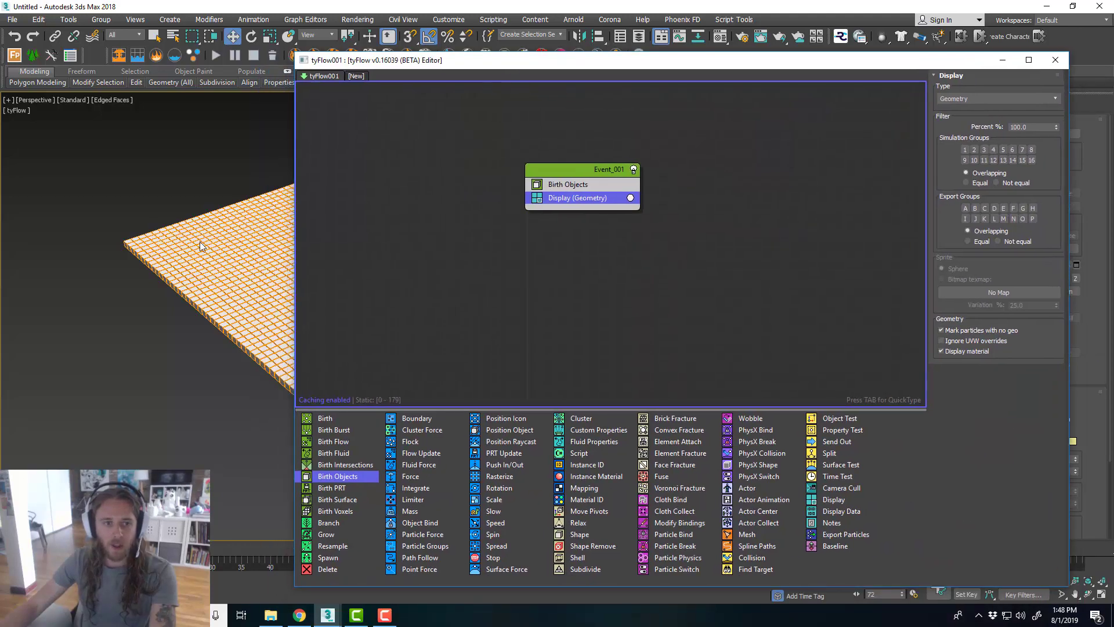
click(580, 184)
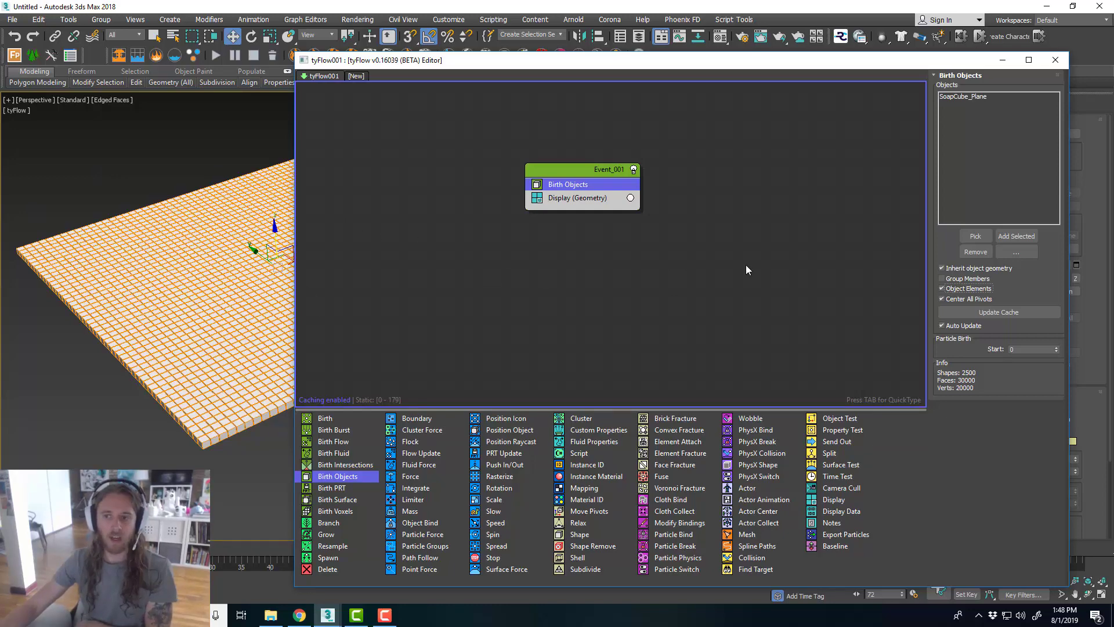
scroll(184, 436, up, 4)
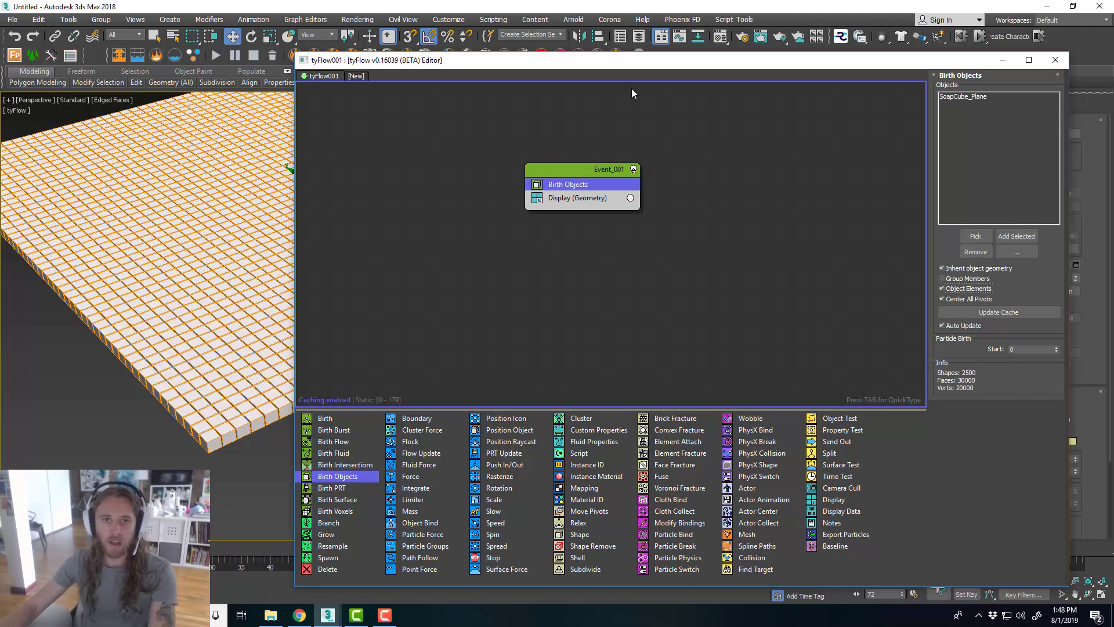
scroll(225, 308, down, 3)
middle_drag(225, 308, 253, 348)
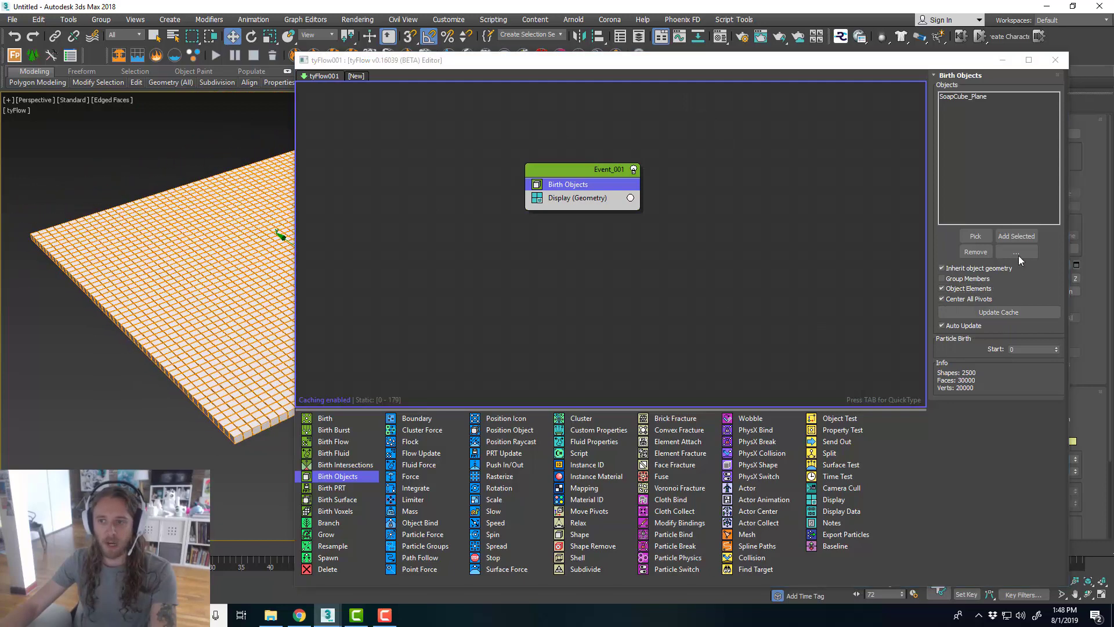
- Add a PhysX Shape operator between Birth Objects and Display, moving the editor clear of the cube grid
drag(578, 59, 593, 57)
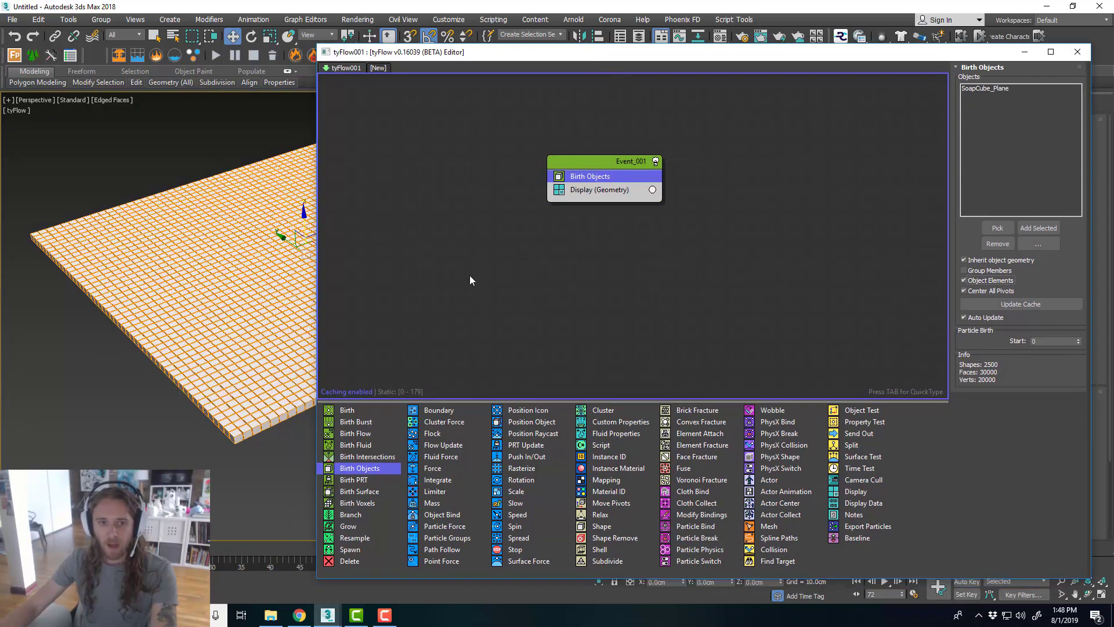
drag(316, 249, 371, 248)
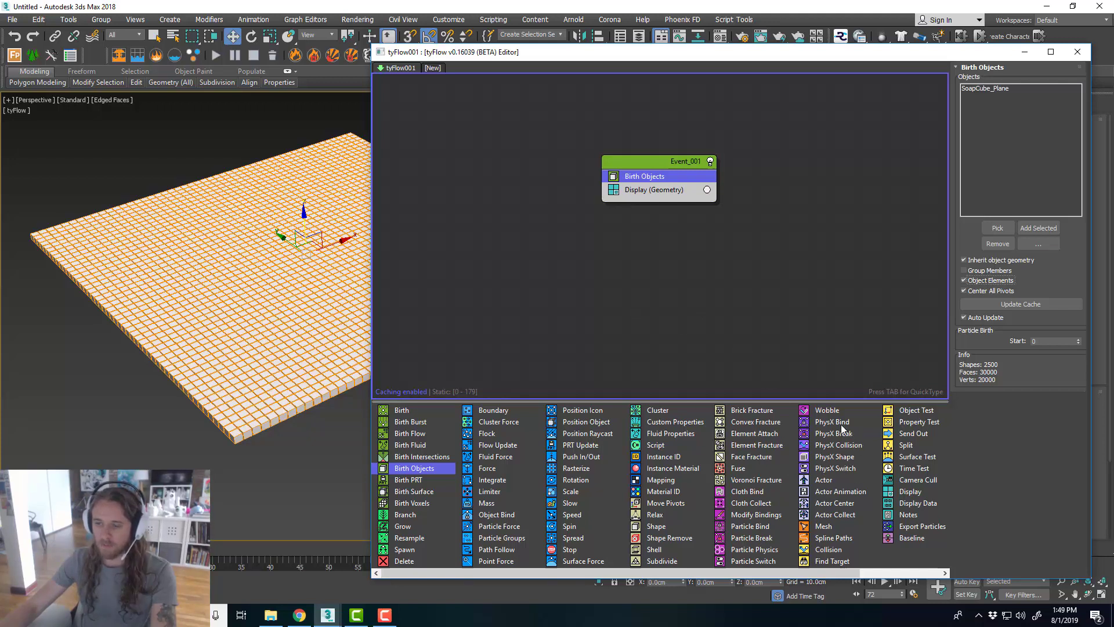
drag(844, 458, 726, 292)
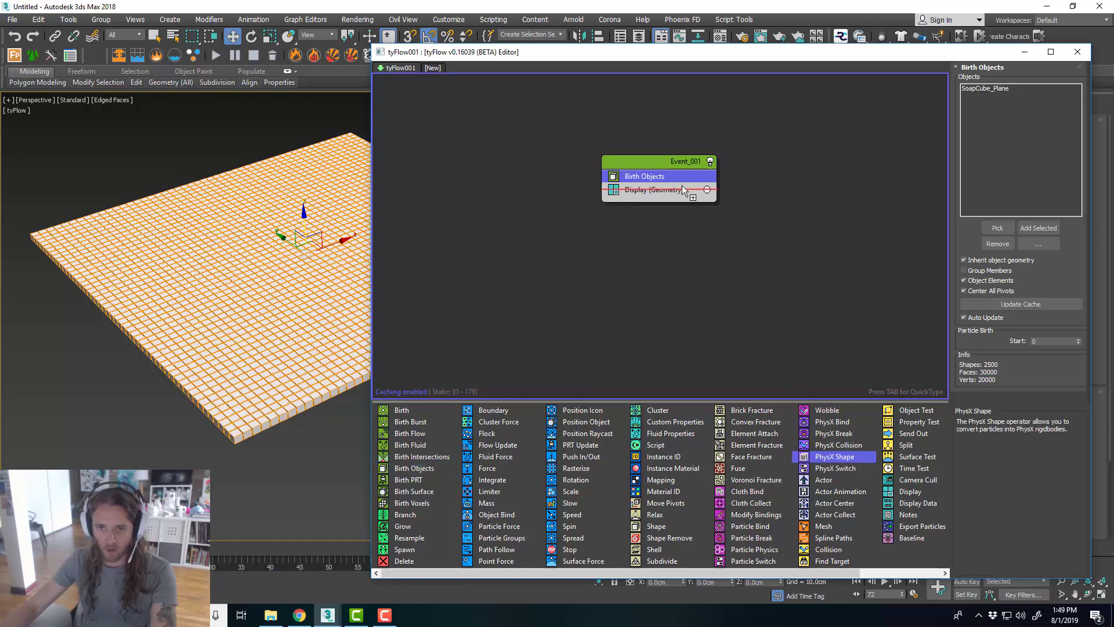
drag(681, 186, 703, 194)
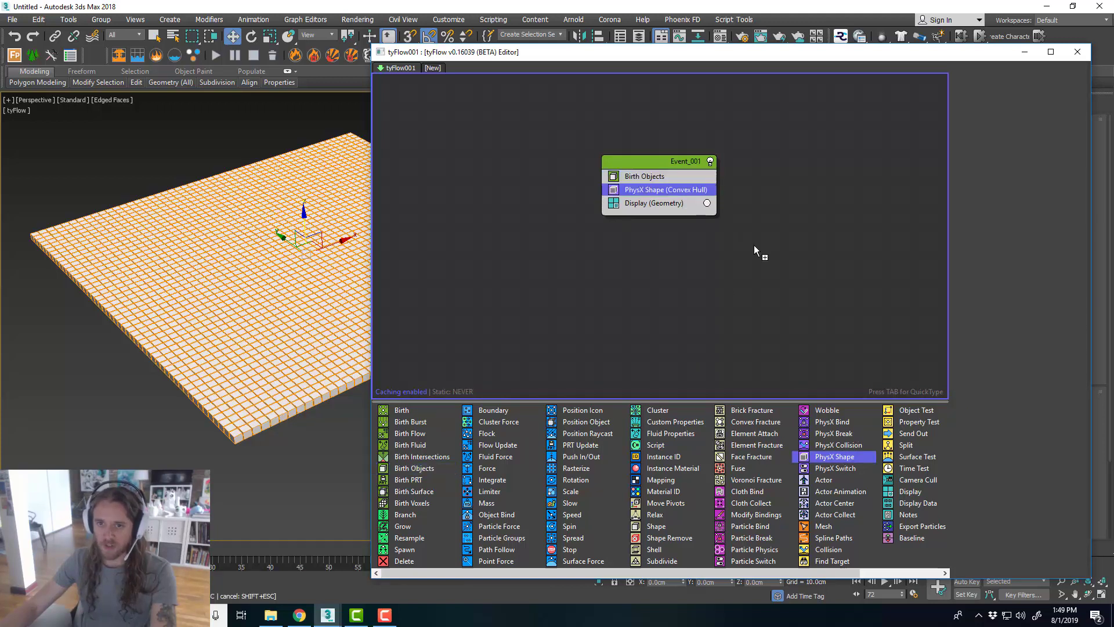
click(672, 193)
- Return the timeline to frame 0 and review the PhysX Shape's hull types, keeping Convex Hull
drag(638, 58, 1113, 58)
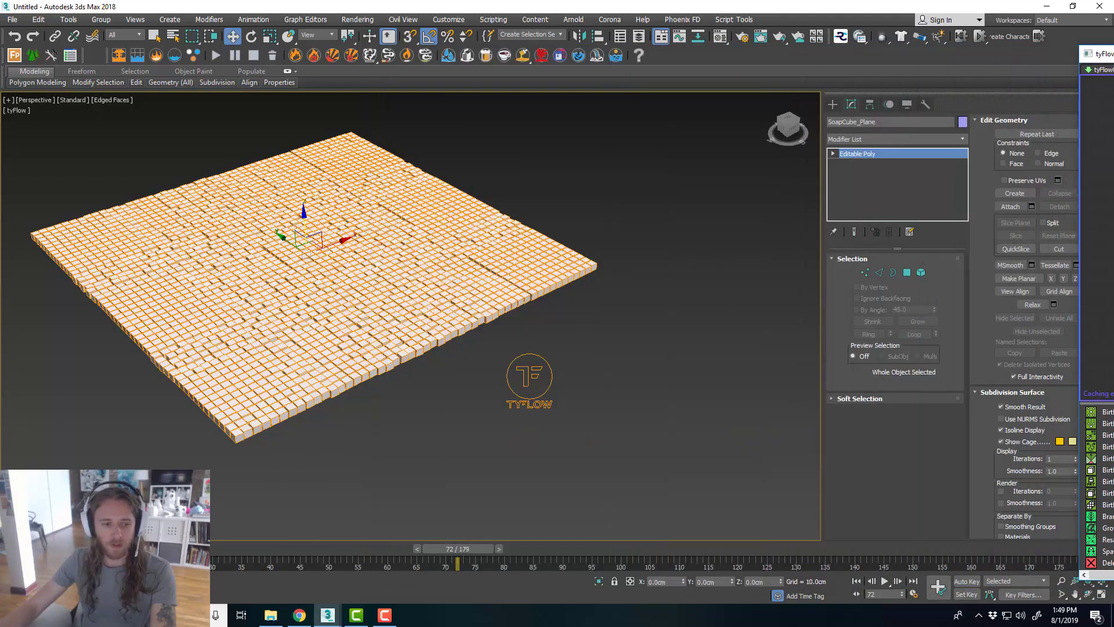
key(Home)
drag(1100, 54, 555, 47)
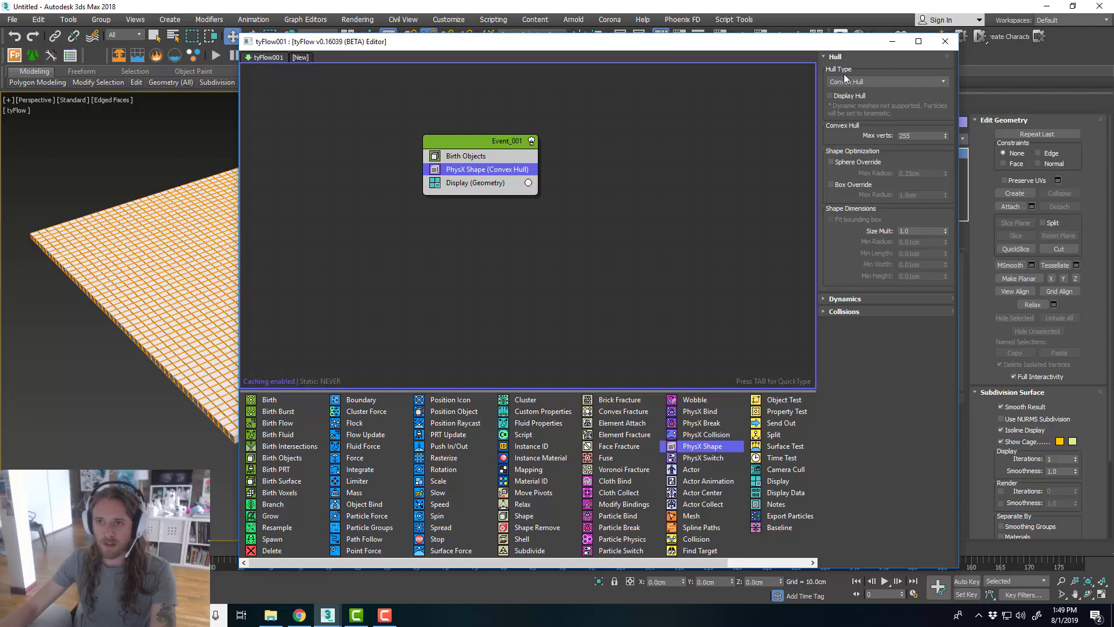
click(868, 84)
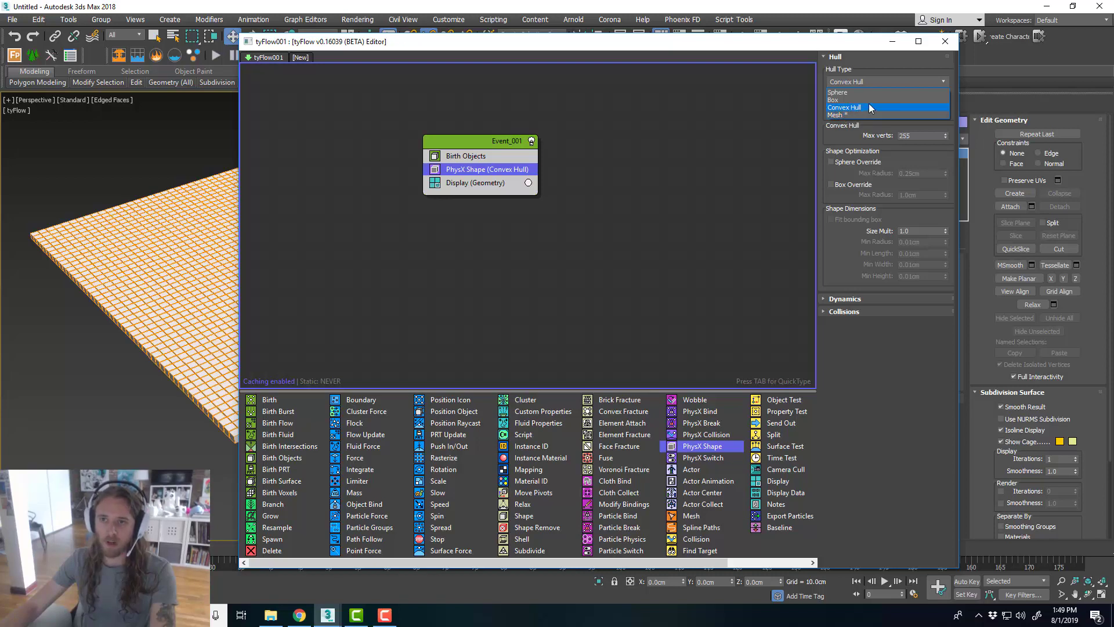
click(715, 143)
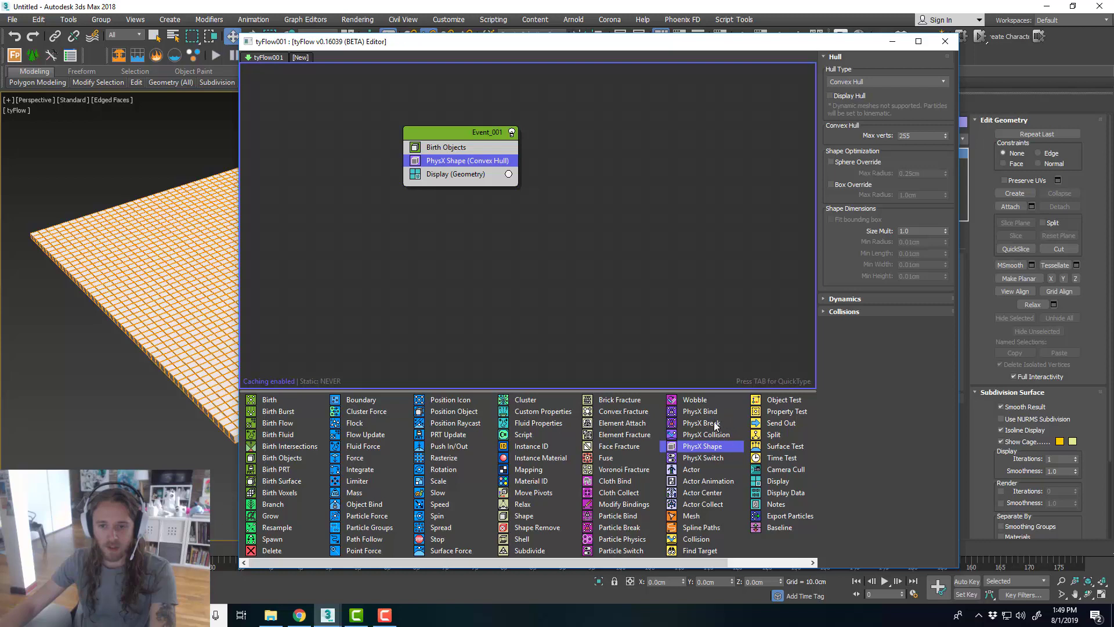
- Add a PhysX Bind operator directly below PhysX Shape in the event
drag(702, 411, 460, 174)
drag(598, 176, 602, 176)
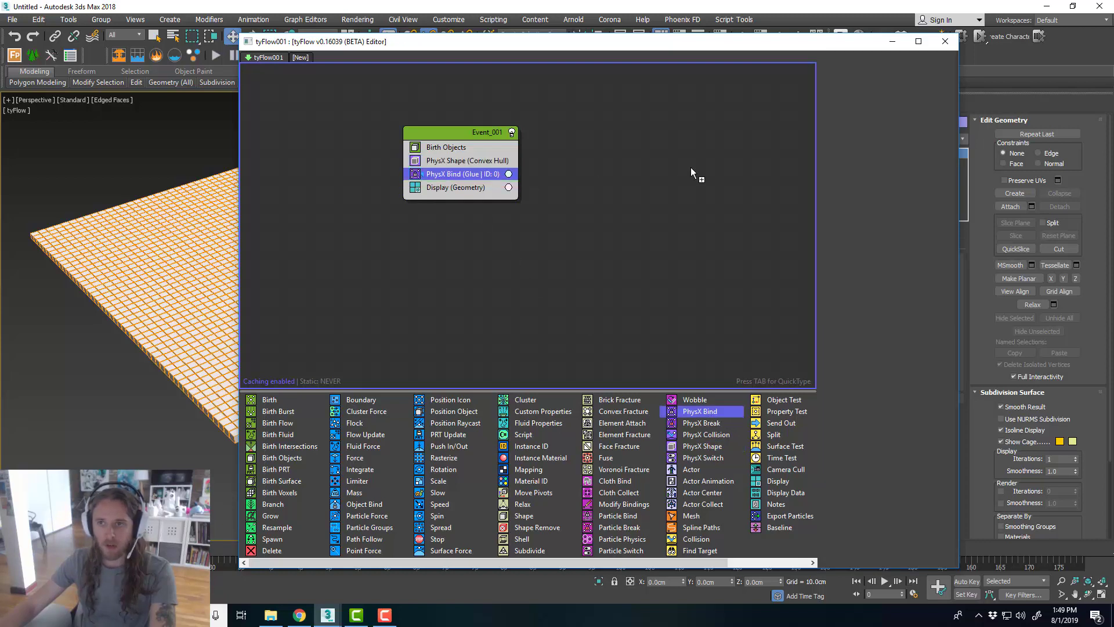
- Set the PhysX Bind type to Rigid (Joint), enable collisions and make the strength volume multiplier affect spring
click(862, 108)
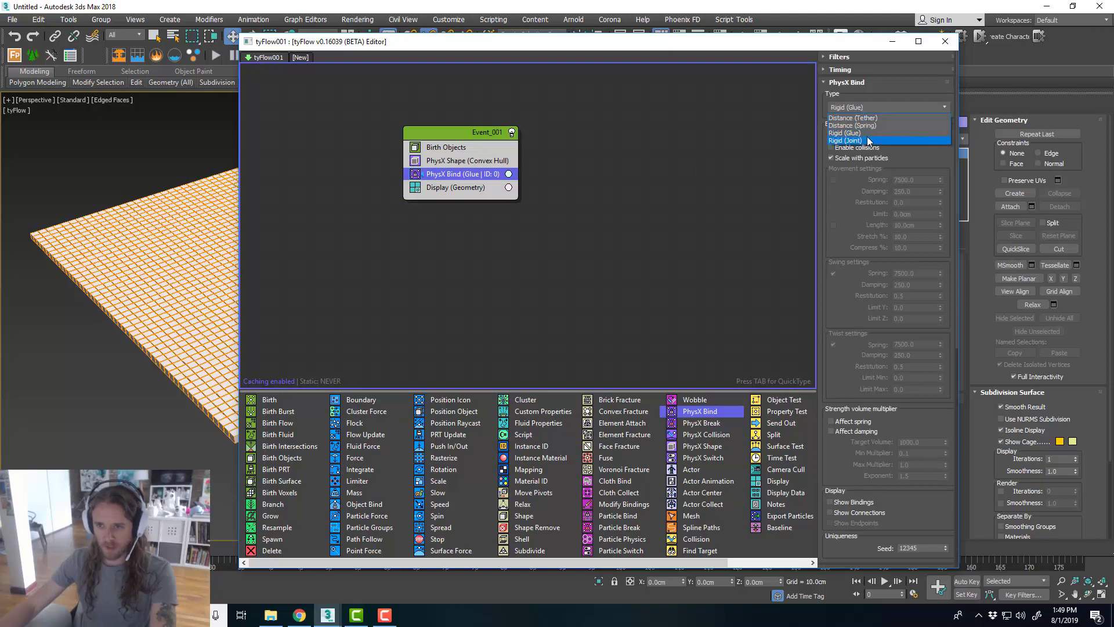
click(867, 133)
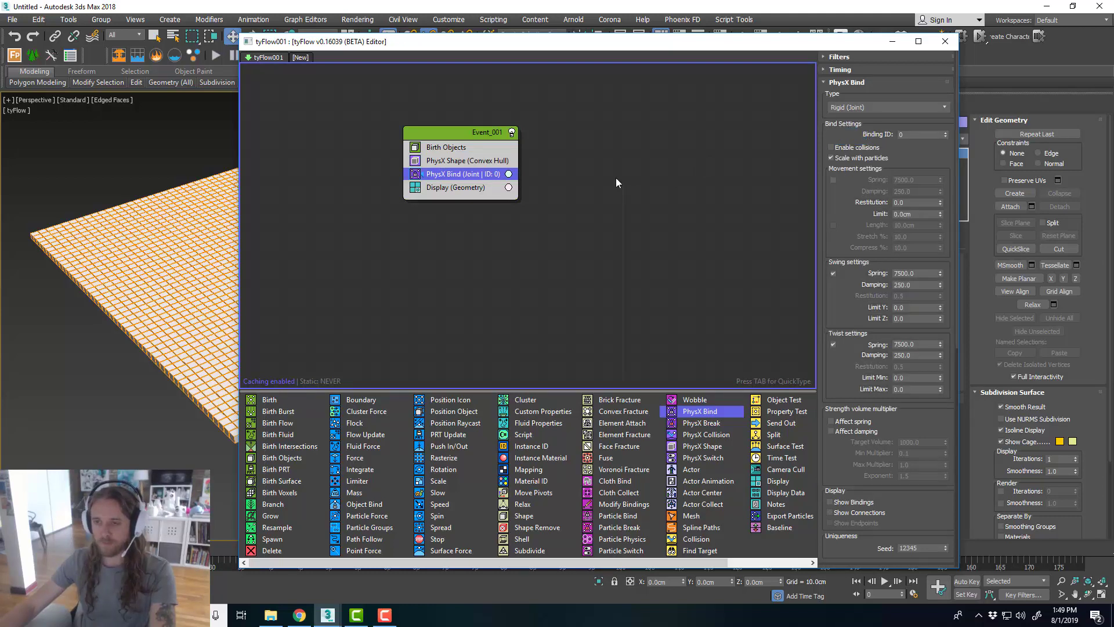
click(857, 149)
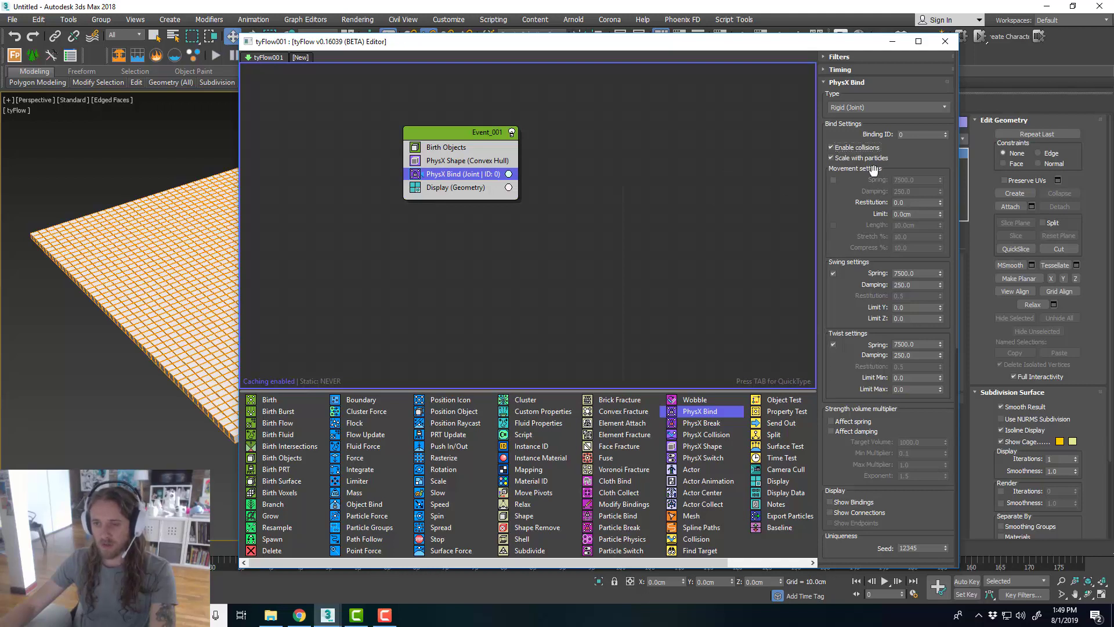
click(832, 420)
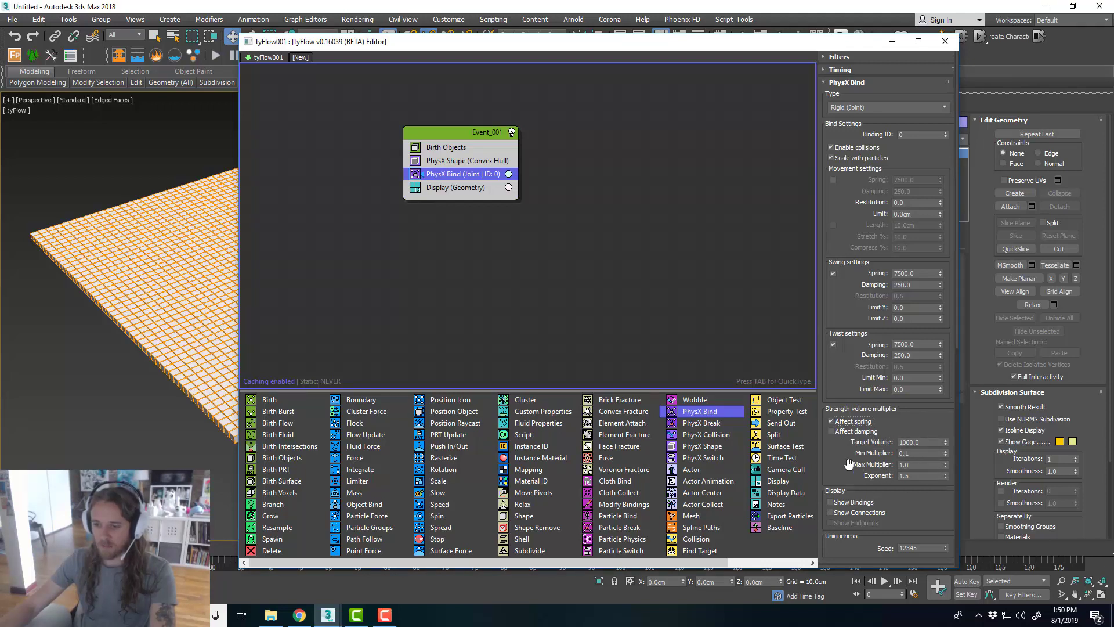
drag(851, 464, 848, 507)
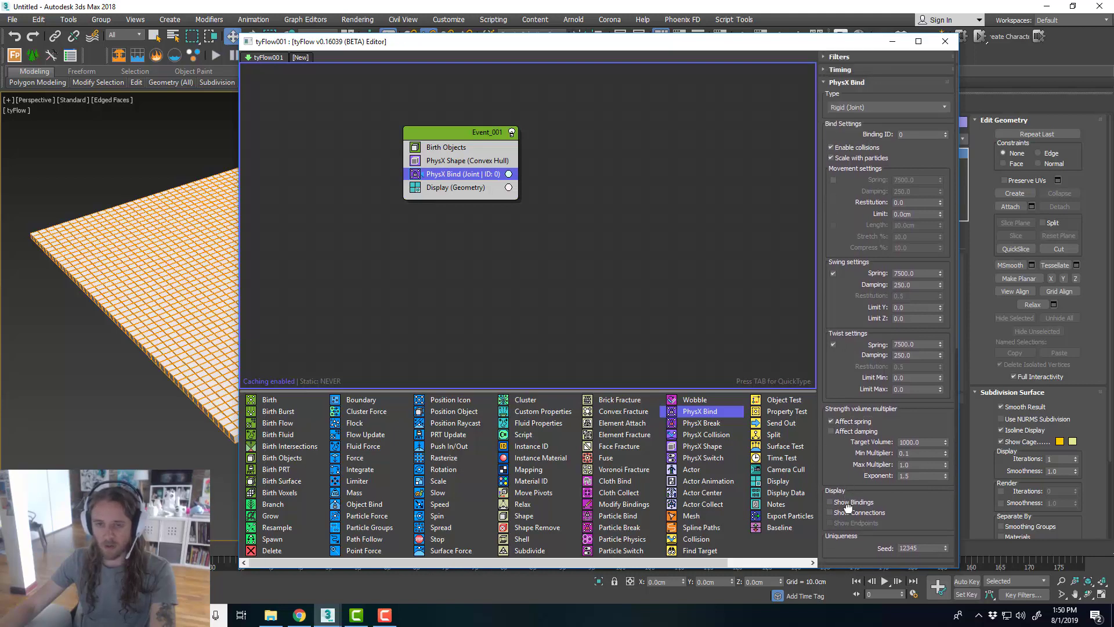
middle_drag(541, 240, 529, 239)
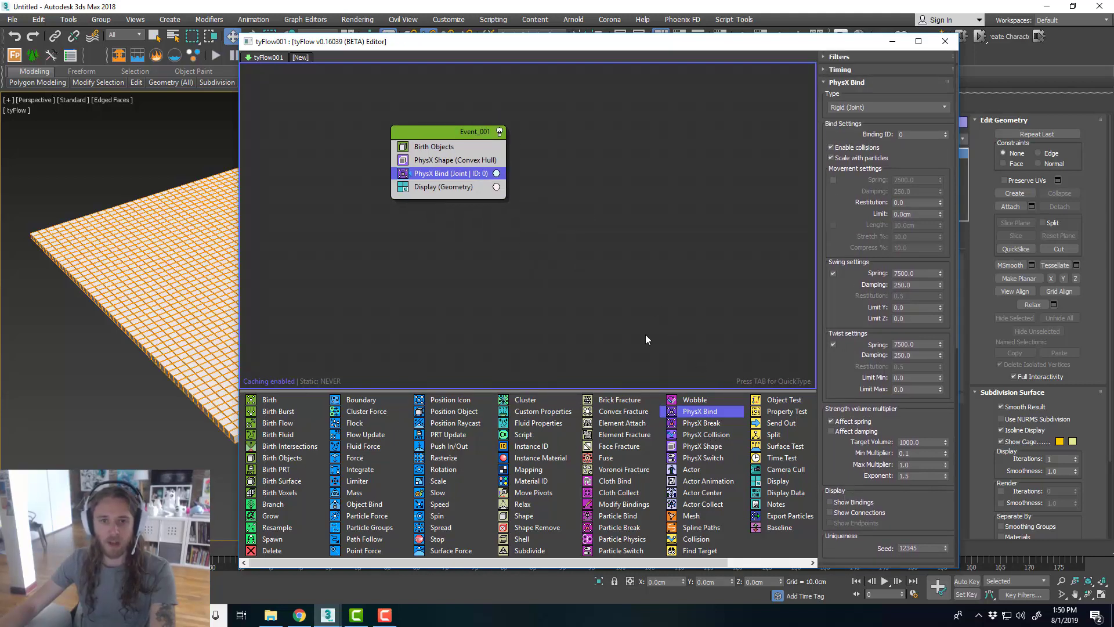
- Add a PhysX Collision operator between PhysX Bind and Display, and move the editor off the viewport
drag(706, 437, 441, 186)
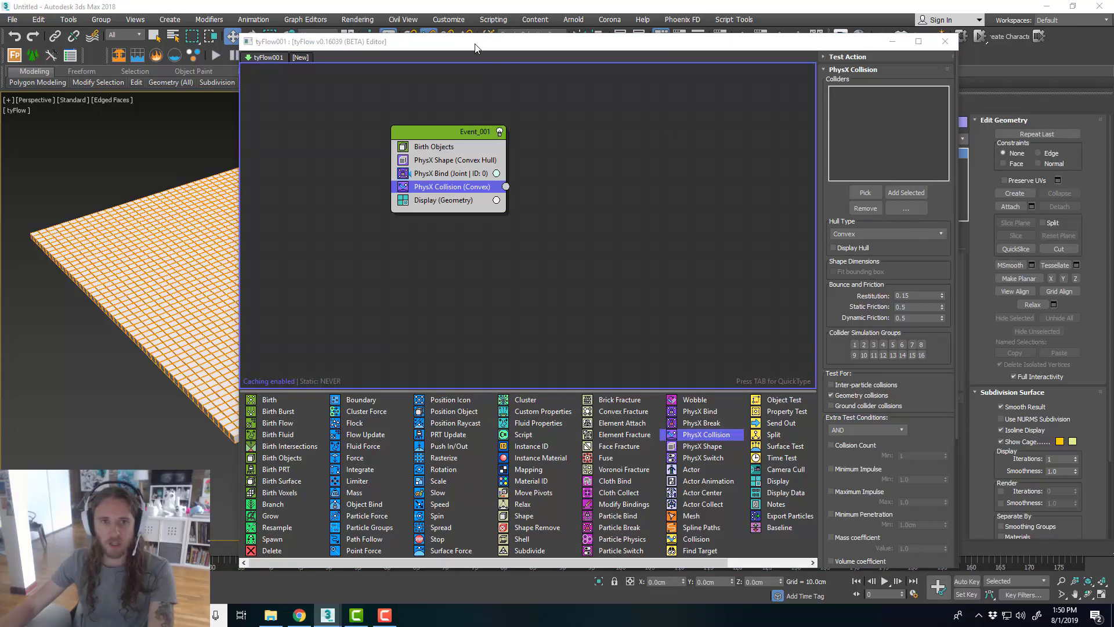
drag(475, 45, 527, 50)
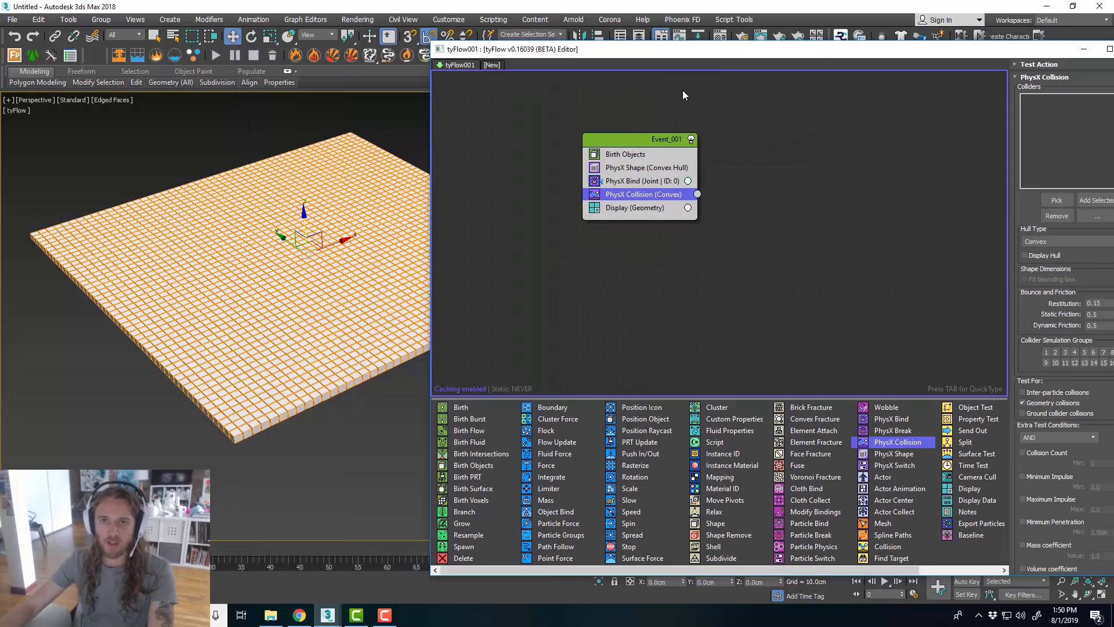
drag(527, 52, 1113, 54)
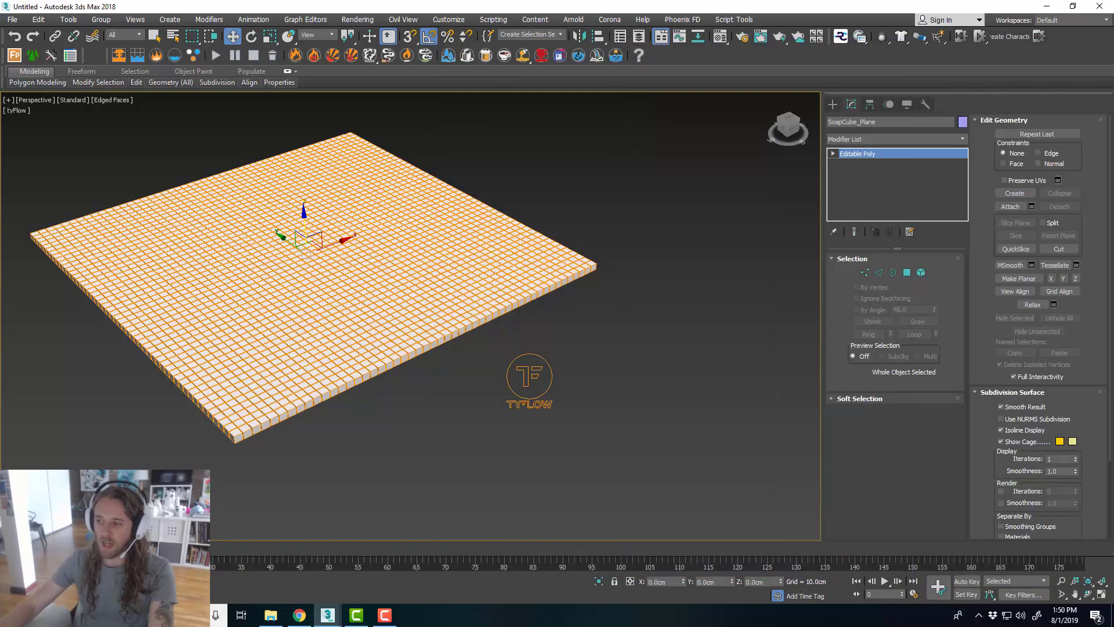
alt+middle_drag(564, 259, 575, 328)
- Switch to Chrome and replay the soap cutting reference video to examine how the blade peels away the cubes
click(299, 615)
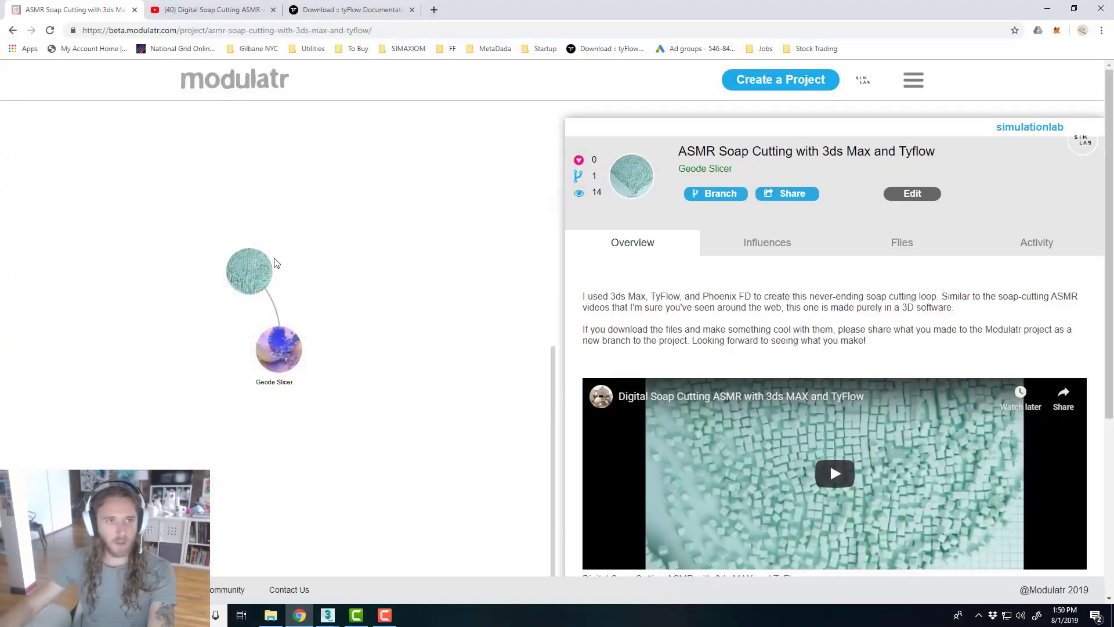
click(830, 462)
click(20, 468)
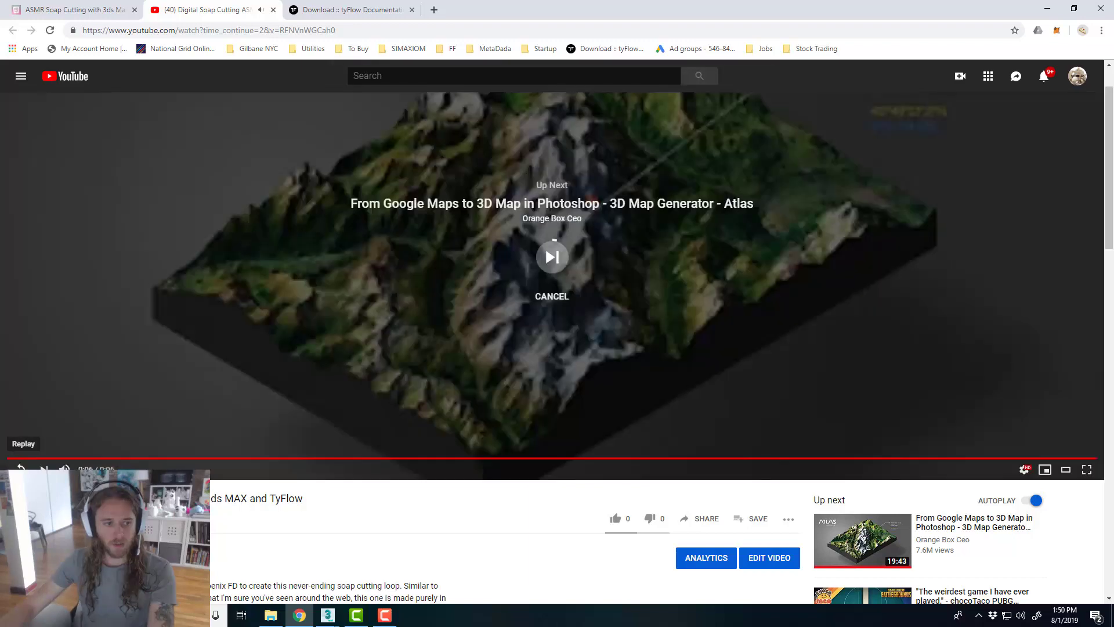
click(20, 467)
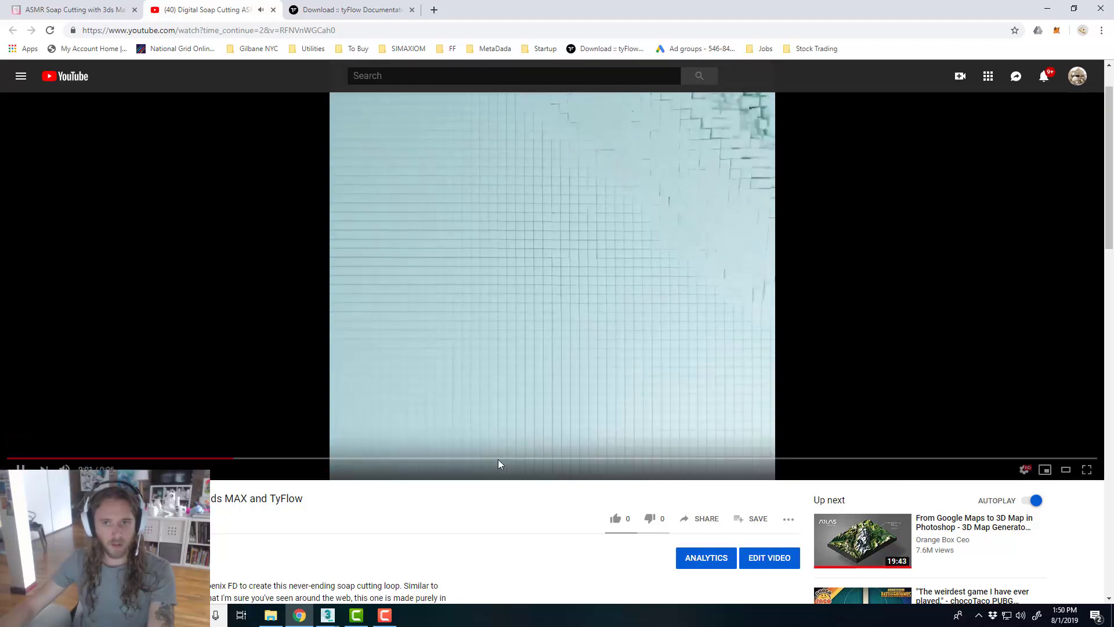
click(465, 382)
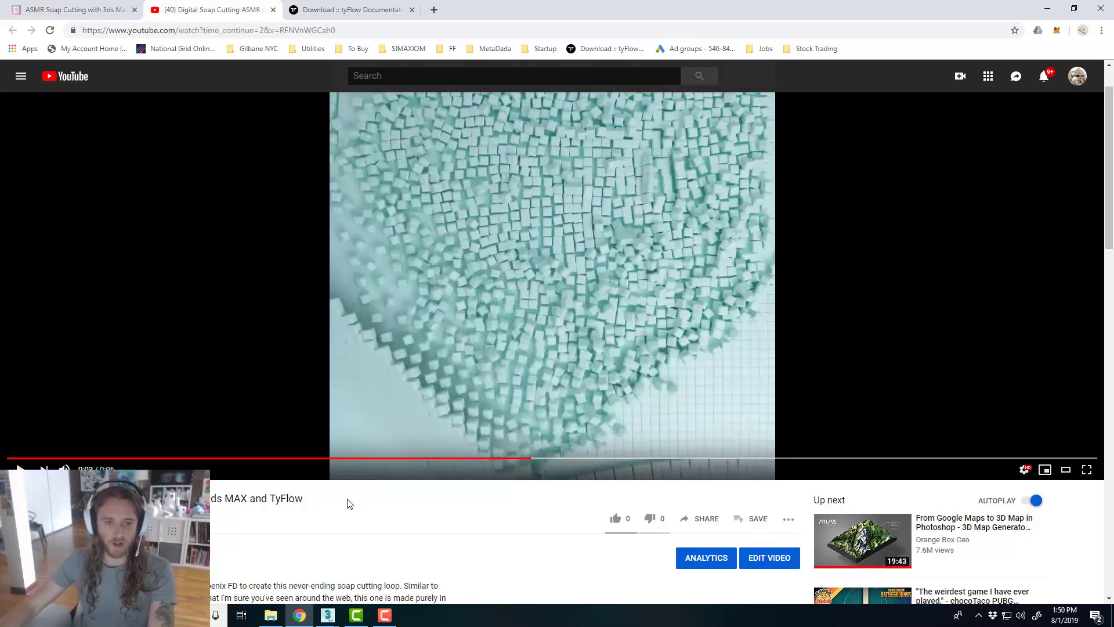
drag(472, 458, 343, 458)
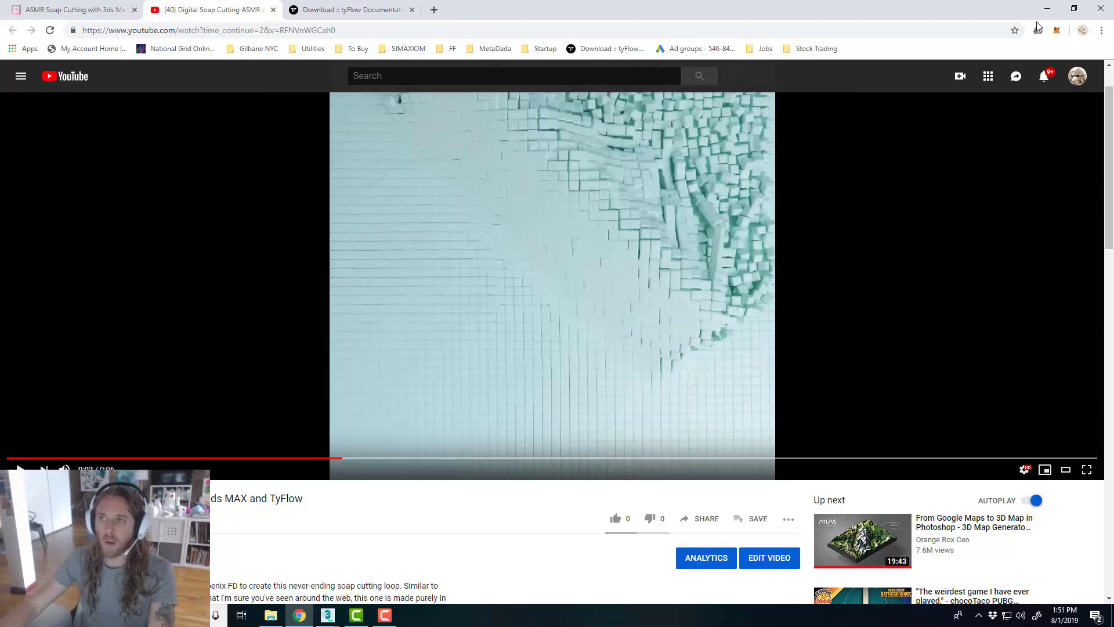
click(1047, 8)
- Create a thin upright box beside the cube grid, about 13.25 cm long, 0.43 cm wide and 1.42 cm high
middle_drag(502, 240, 513, 245)
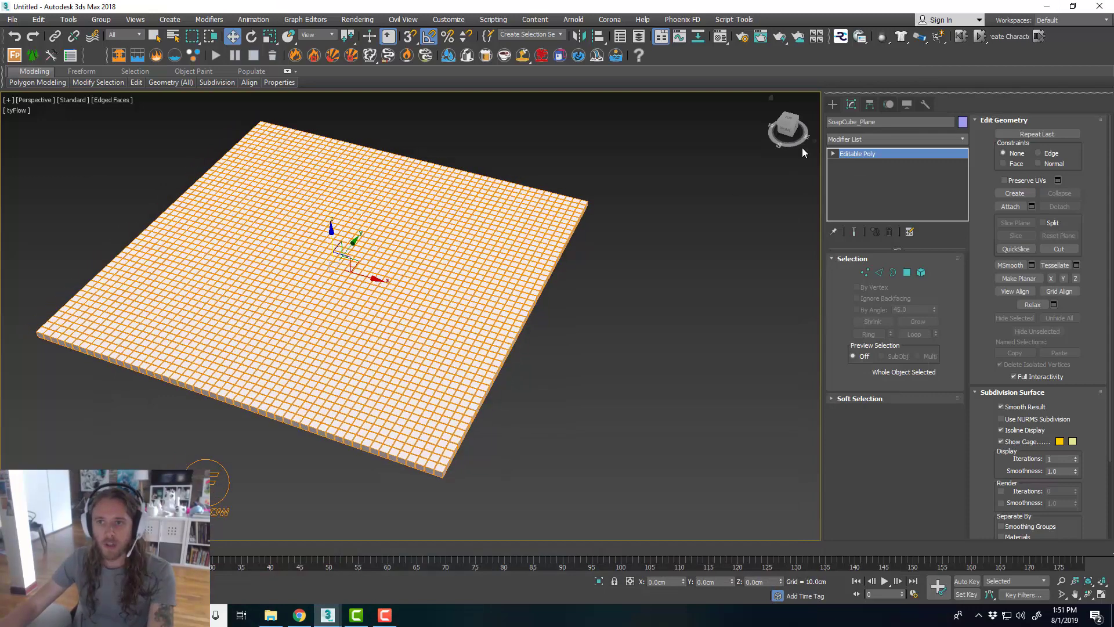
click(833, 104)
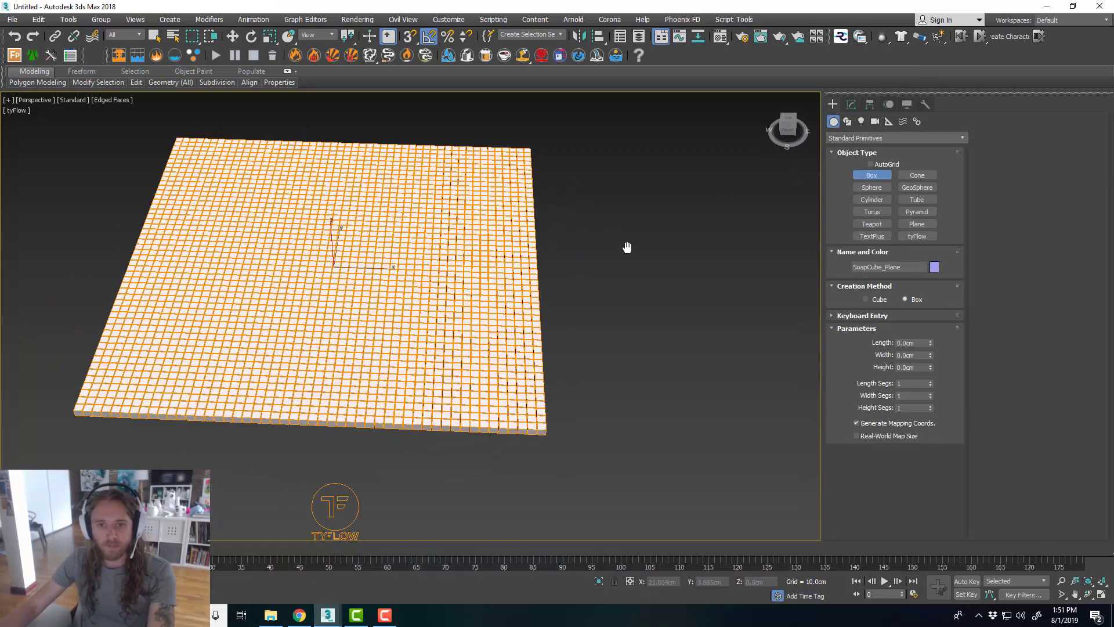
key(alt+w)
key(alt+w)
drag(561, 221, 563, 331)
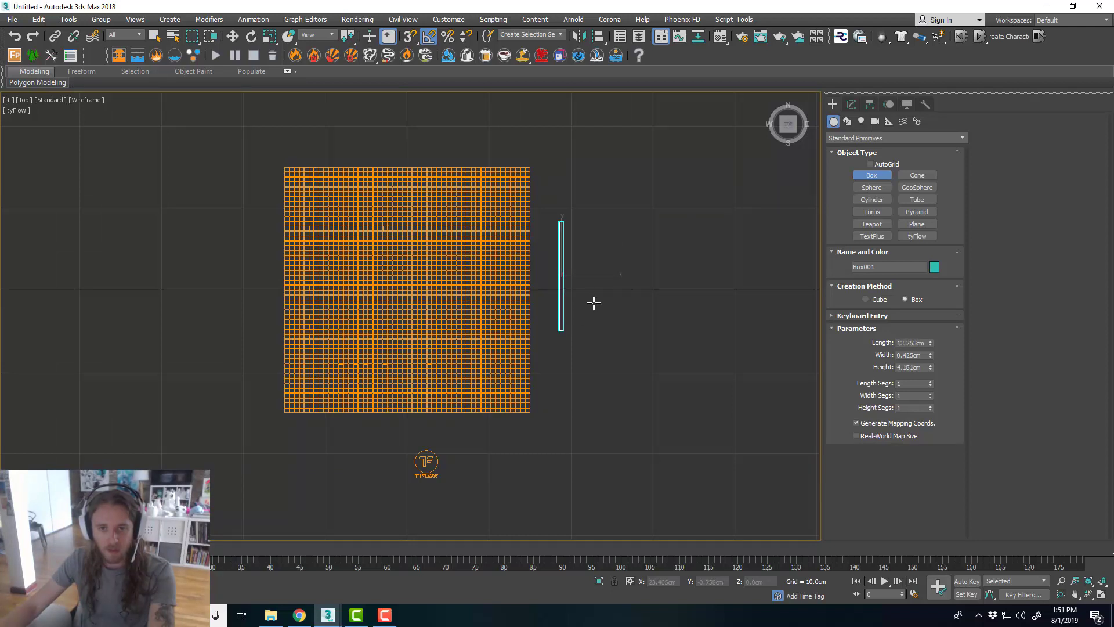
click(649, 320)
key(w)
key(alt+w)
key(alt+w)
key(z)
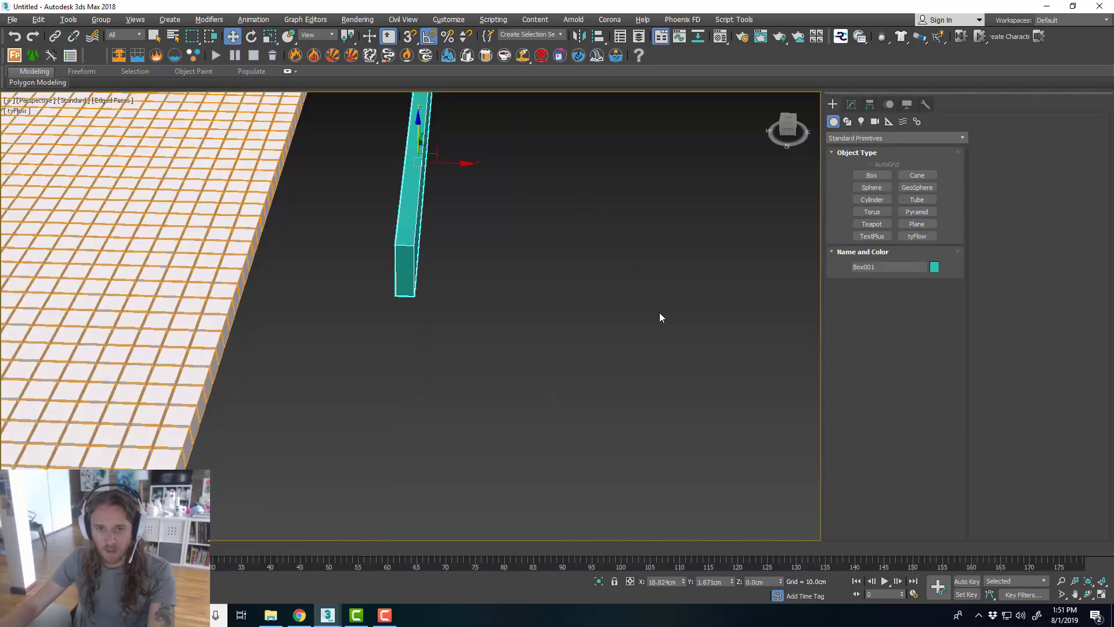
- Set the box's height to 2.991 cm and its width to 0.385 cm
click(851, 104)
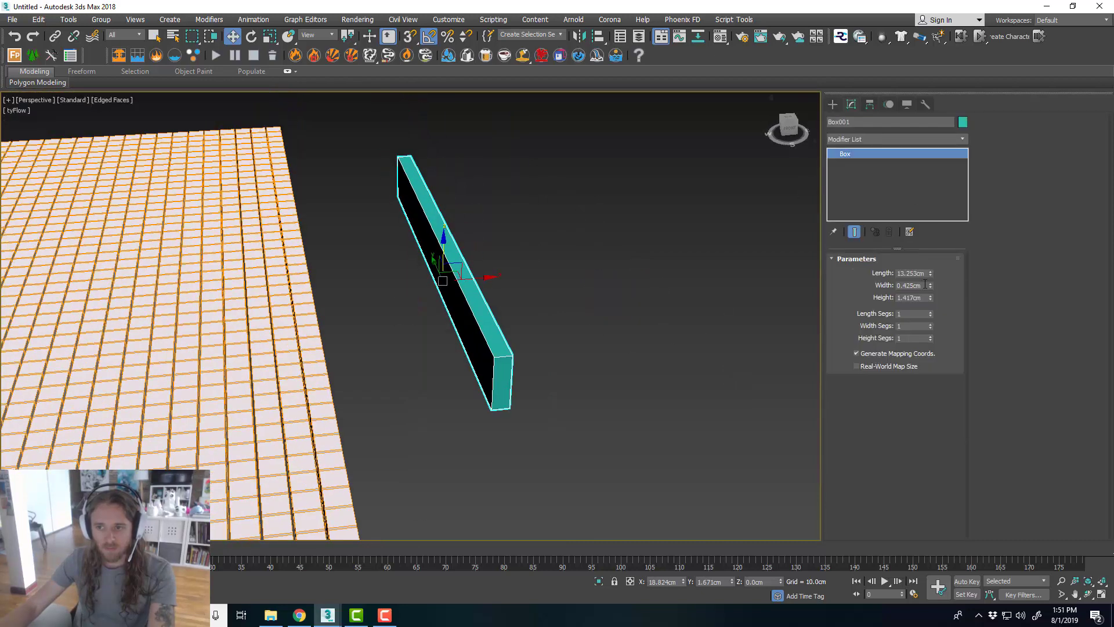
drag(930, 299, 932, 232)
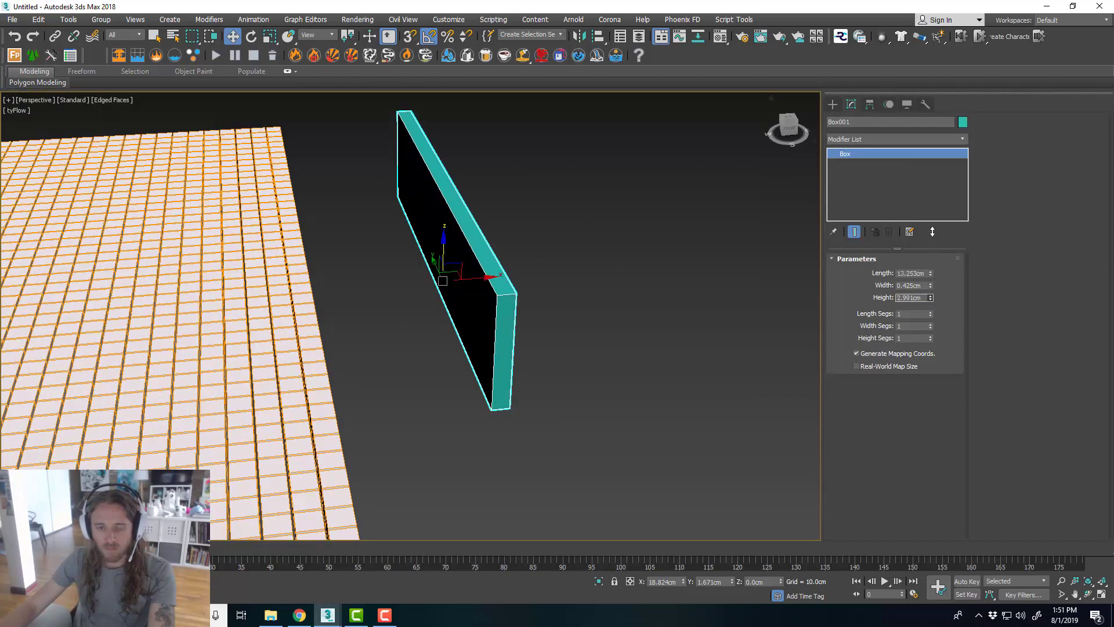
alt+middle_drag(551, 274, 649, 280)
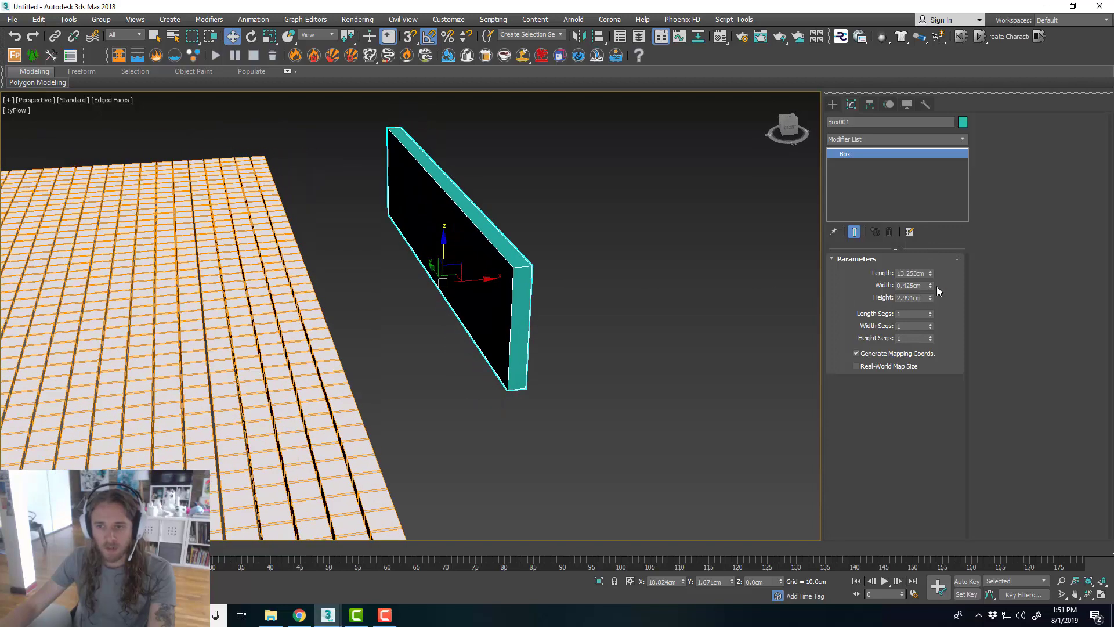
drag(931, 285, 930, 286)
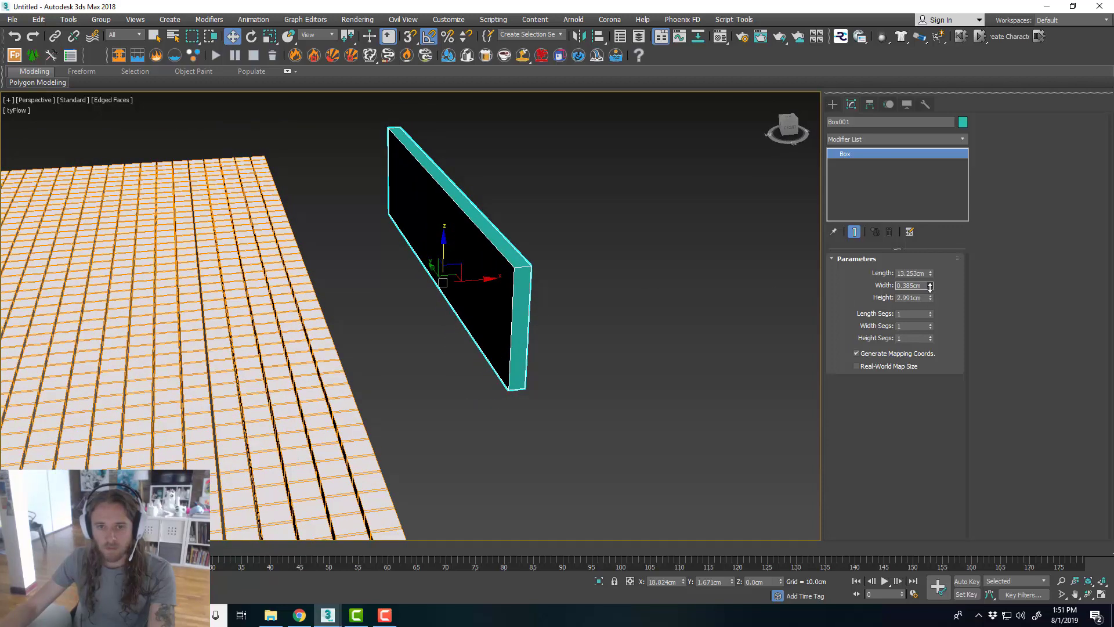
- Add an Edit Poly modifier to the box and raise its top polygon by about 0.59 cm
click(961, 139)
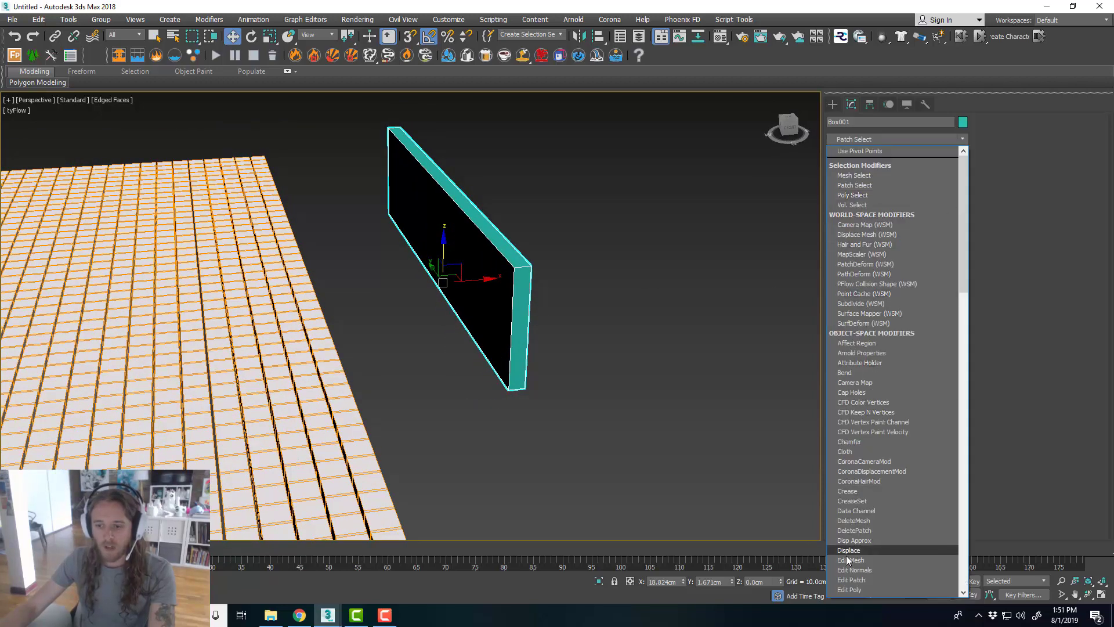
click(857, 588)
click(879, 350)
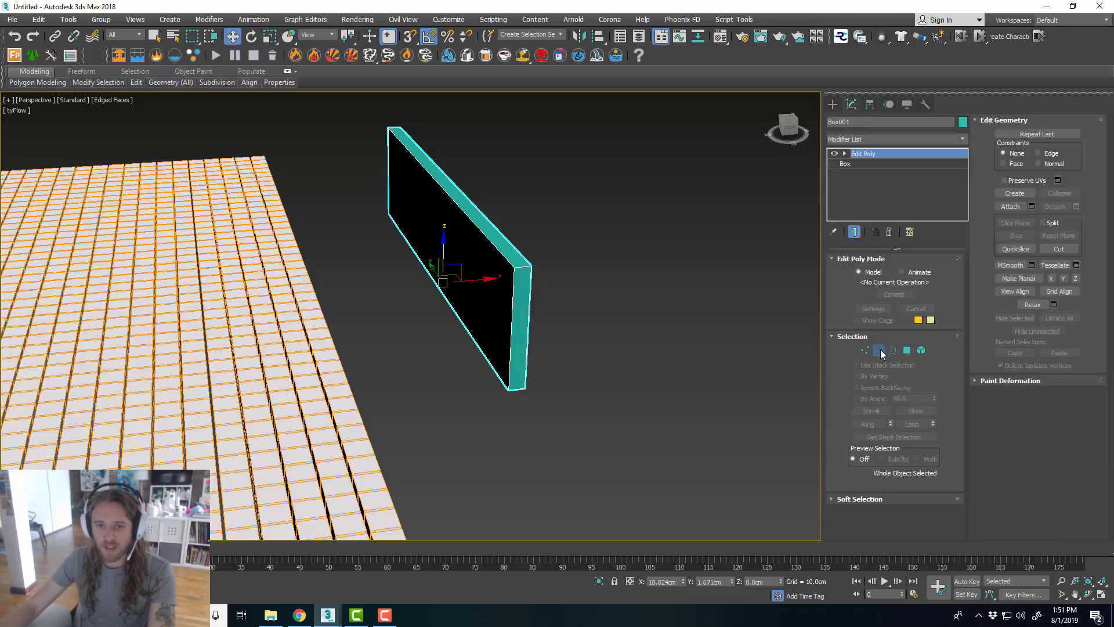
click(907, 350)
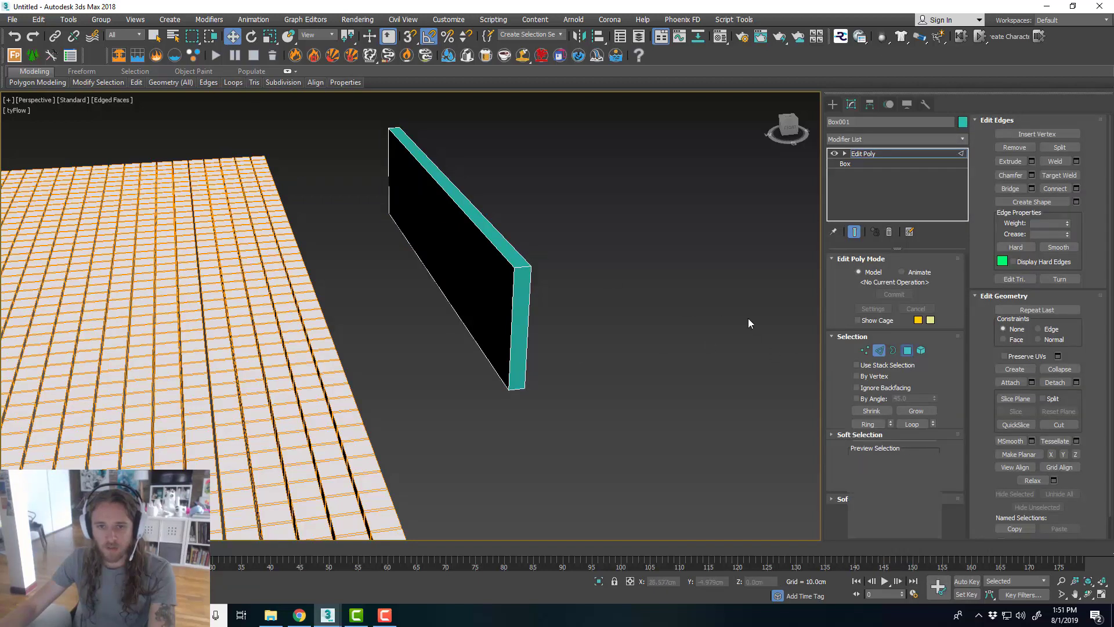
click(502, 232)
drag(444, 145, 445, 127)
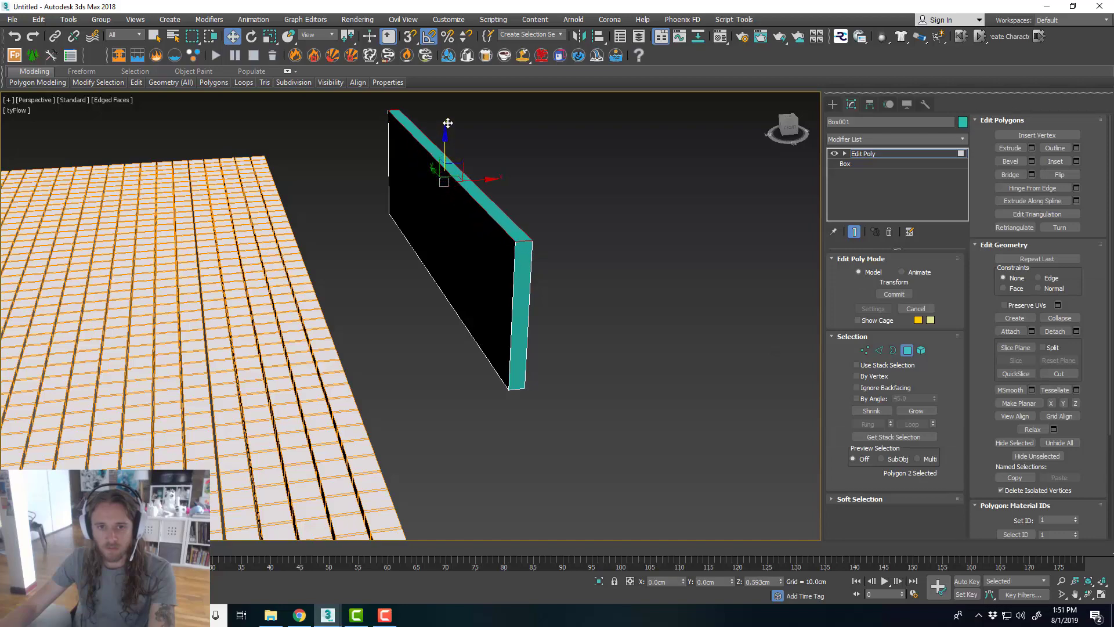
- Lower the box's top polygon to a Z of about 3.12 cm and commit the transform
click(879, 350)
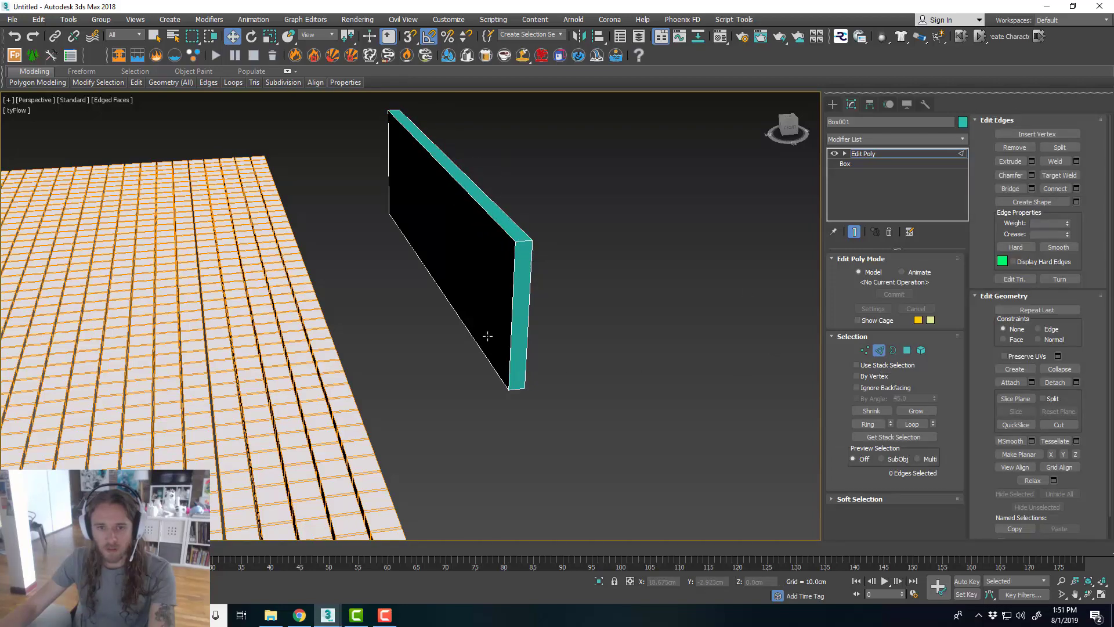
click(907, 350)
alt+middle_drag(546, 345, 500, 251)
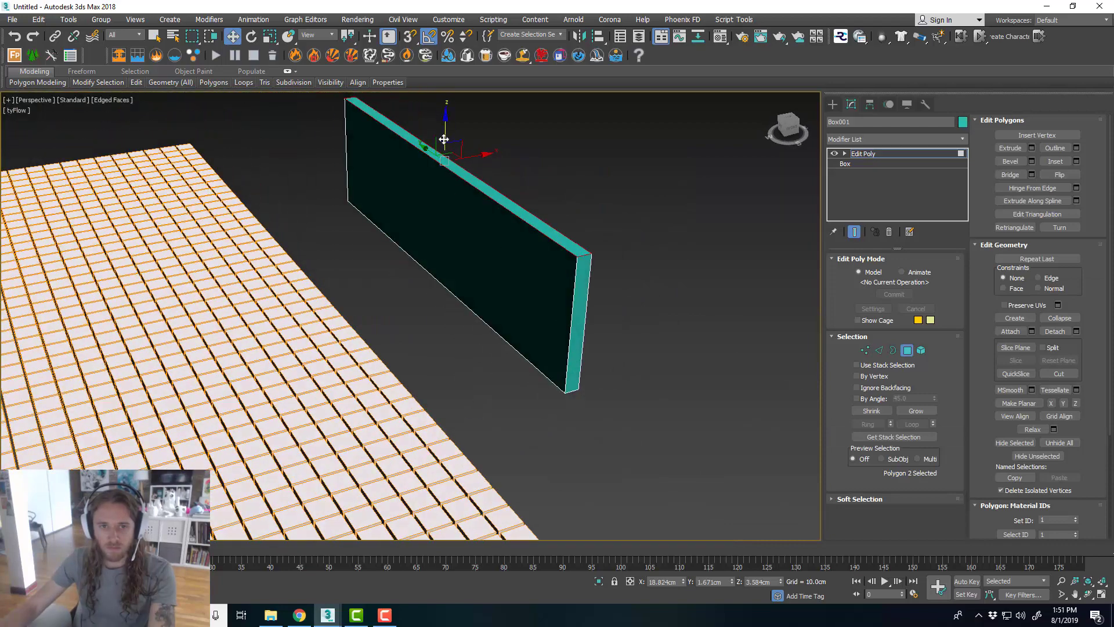
drag(444, 139, 445, 152)
click(894, 294)
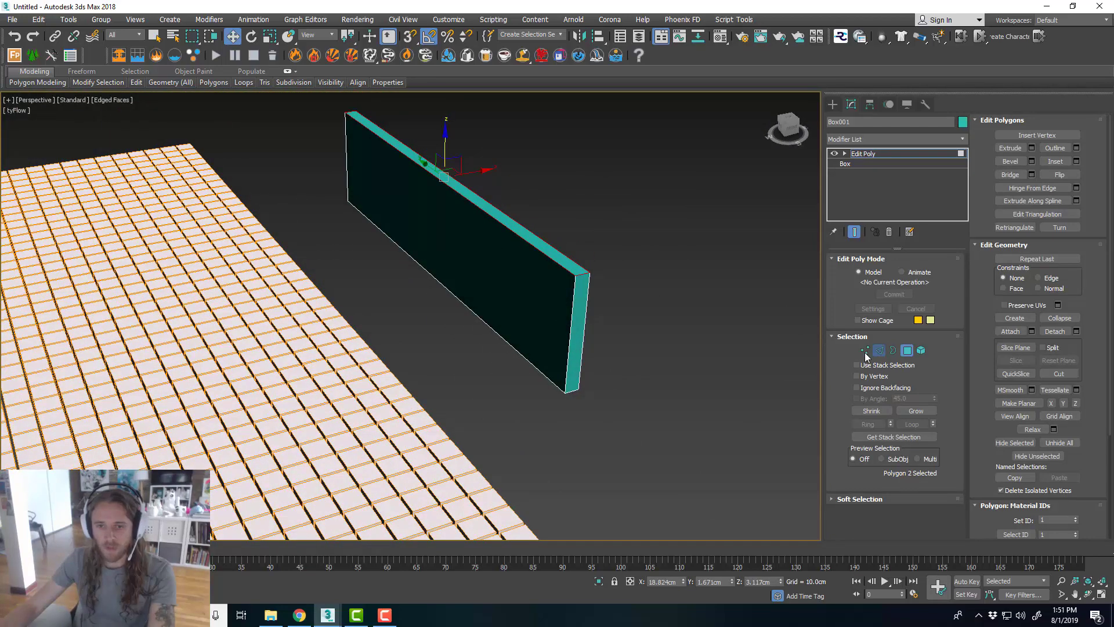
- Raise the box's bottom edge facing the cube grid to form a slanted blade edge, and leave edge editing
click(879, 350)
click(534, 367)
alt+middle_drag(472, 345, 416, 236)
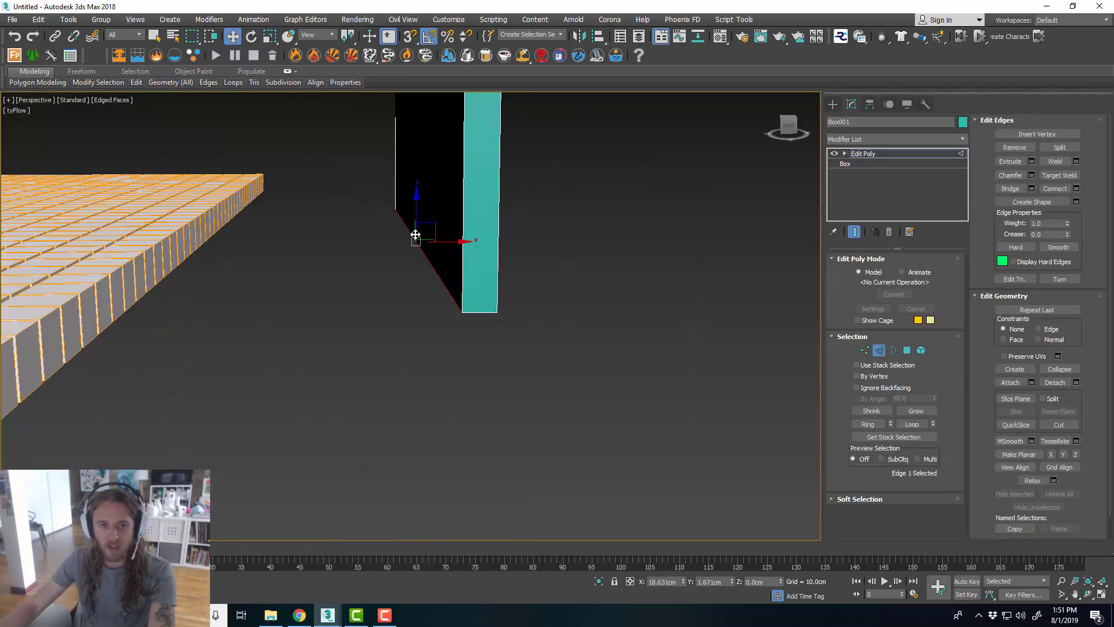
drag(416, 237, 412, 129)
alt+middle_drag(413, 129, 447, 241)
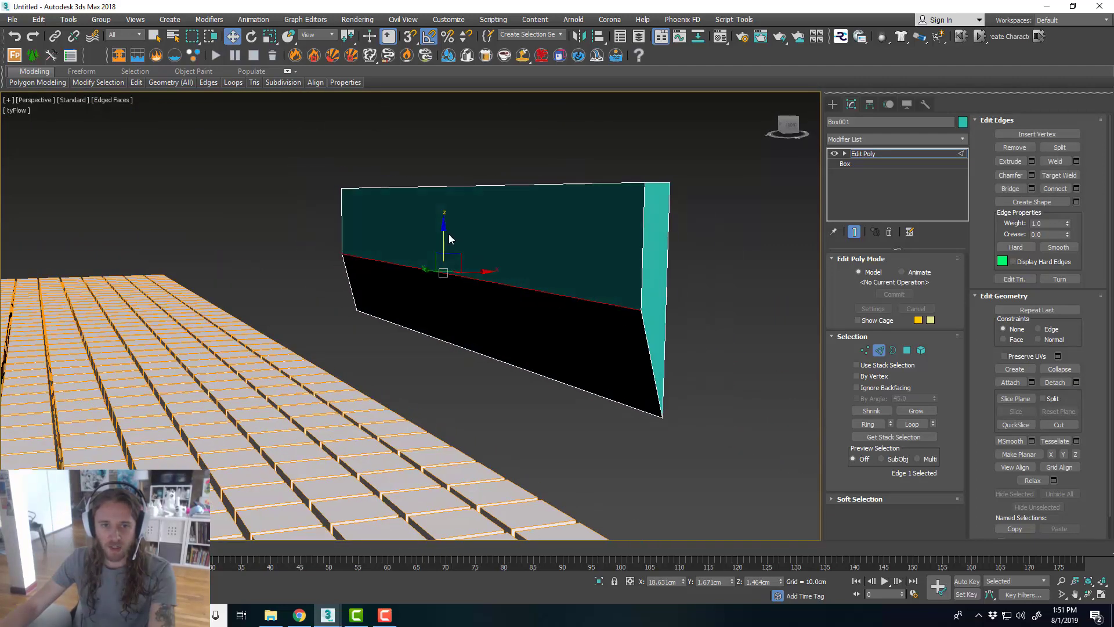
drag(448, 240, 444, 249)
alt+middle_drag(444, 250, 641, 385)
click(880, 351)
alt+middle_drag(522, 377, 598, 406)
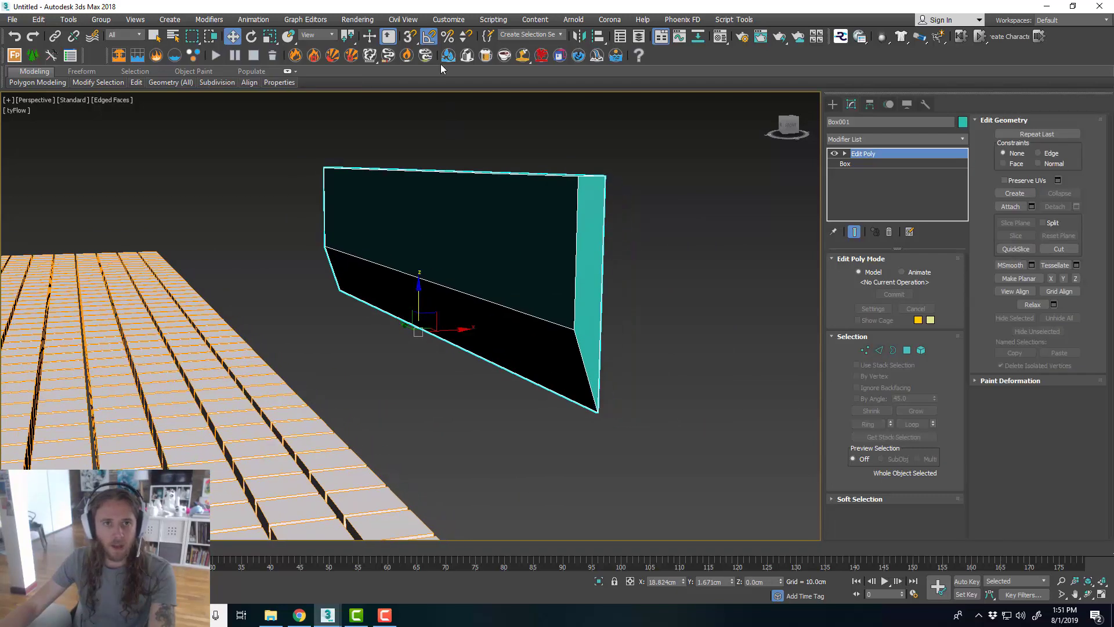
- Move the blade's pivot onto the lowest corner of its near end using endpoint snapping, and leave pivot editing
click(870, 105)
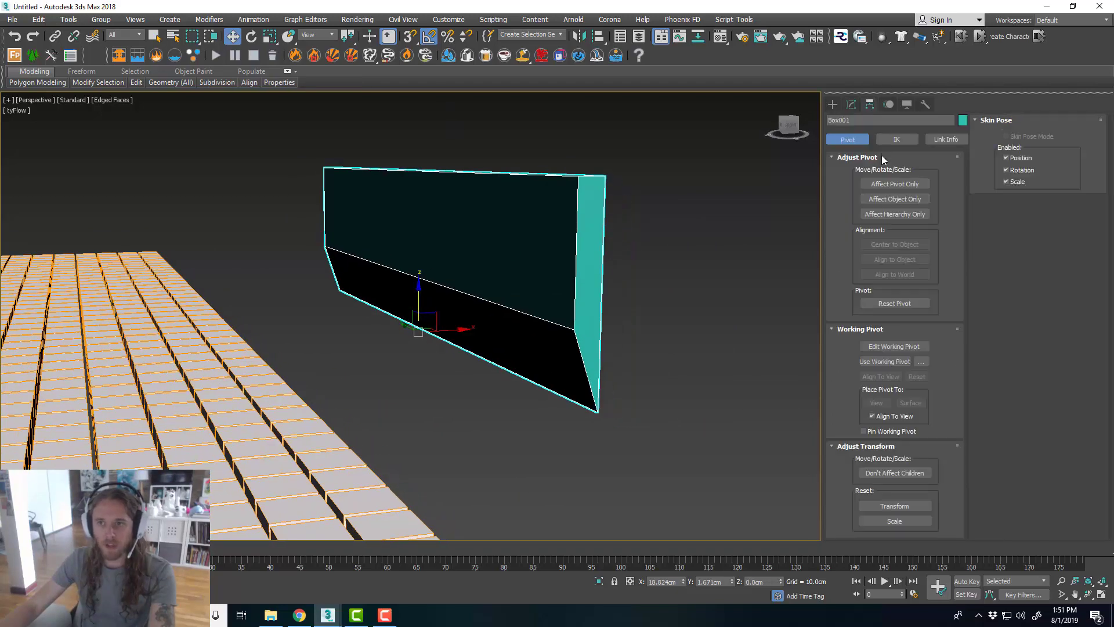
click(890, 185)
click(409, 36)
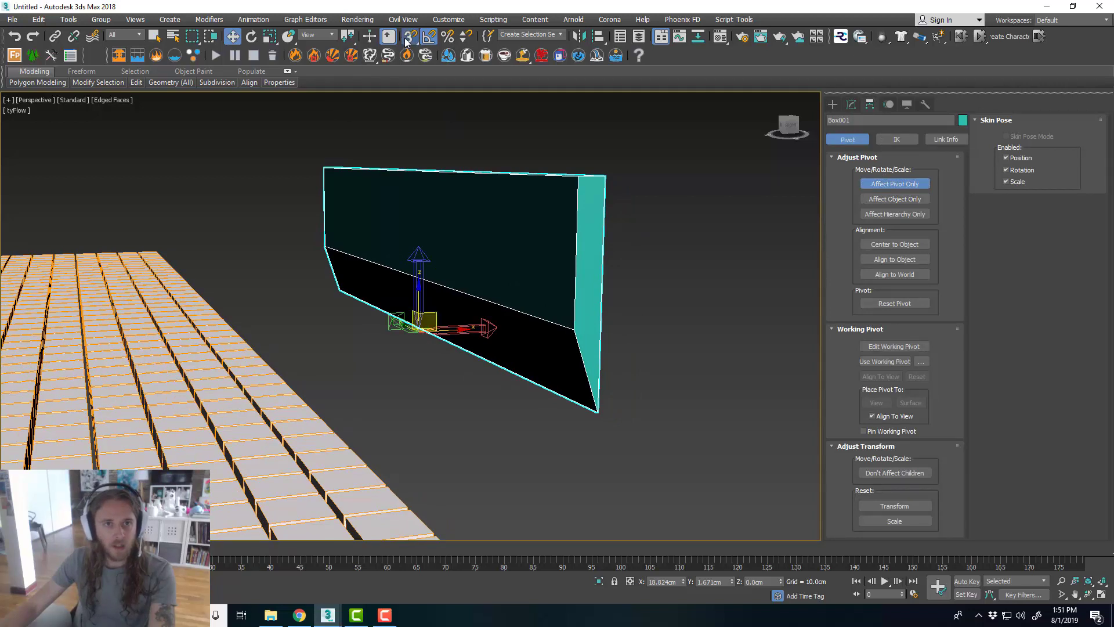
right_click(409, 36)
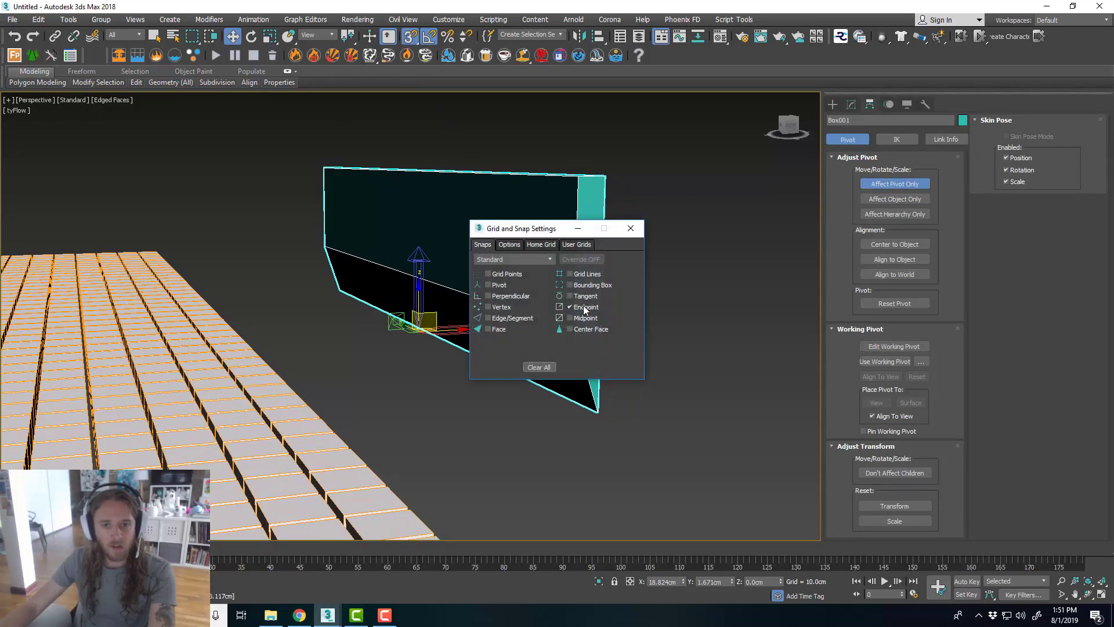
click(653, 244)
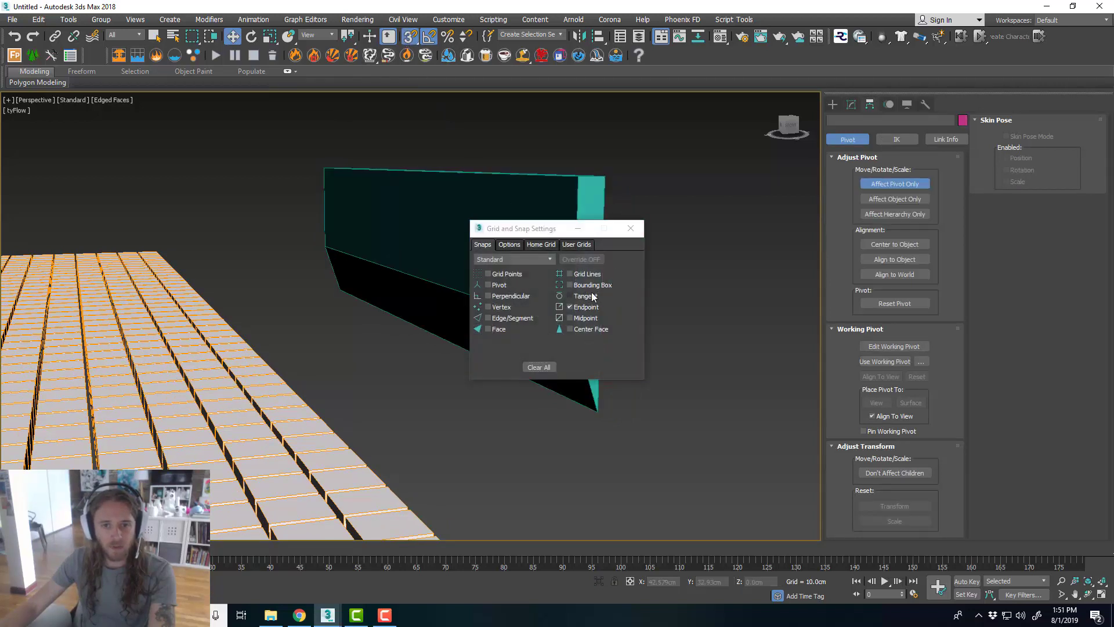
click(631, 228)
click(579, 276)
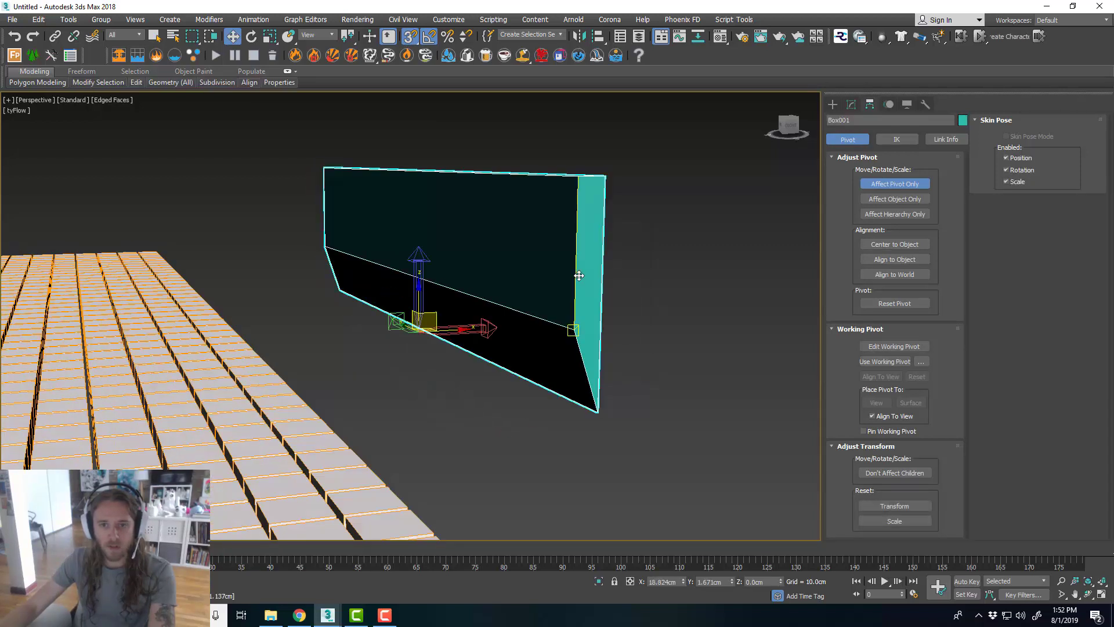
drag(420, 329, 596, 410)
alt+middle_drag(671, 392, 589, 423)
click(911, 184)
- Rotate the blade to Y 65° and Z 45°, restore the View reference coordinate system, and turn off snapping
key(e)
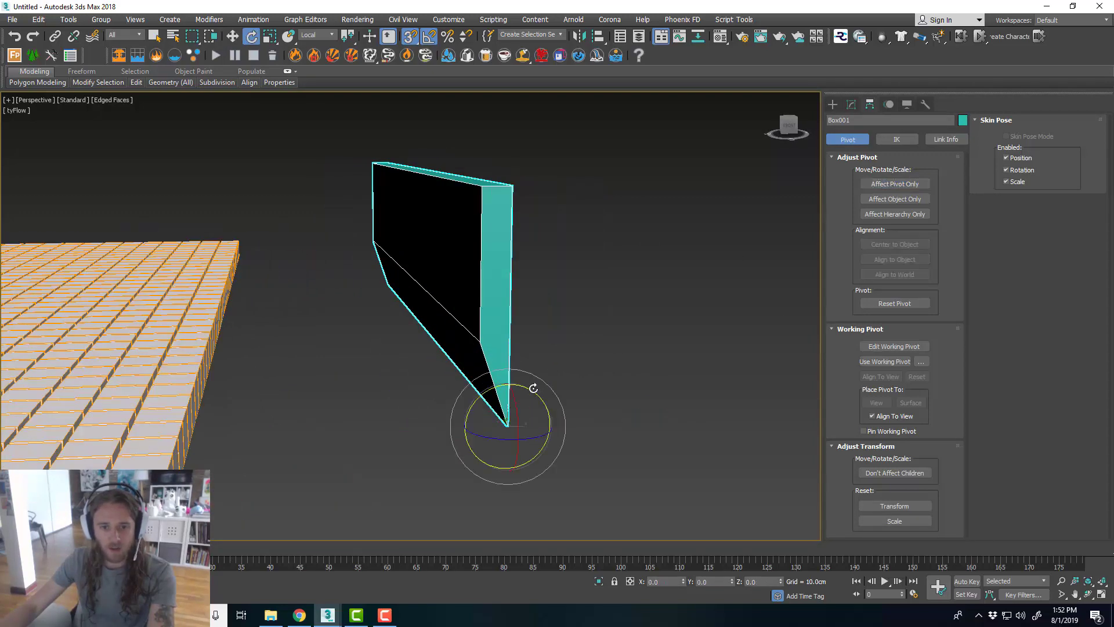
drag(535, 396, 592, 343)
alt+middle_drag(572, 347, 580, 398)
drag(527, 402, 548, 439)
click(324, 37)
click(322, 46)
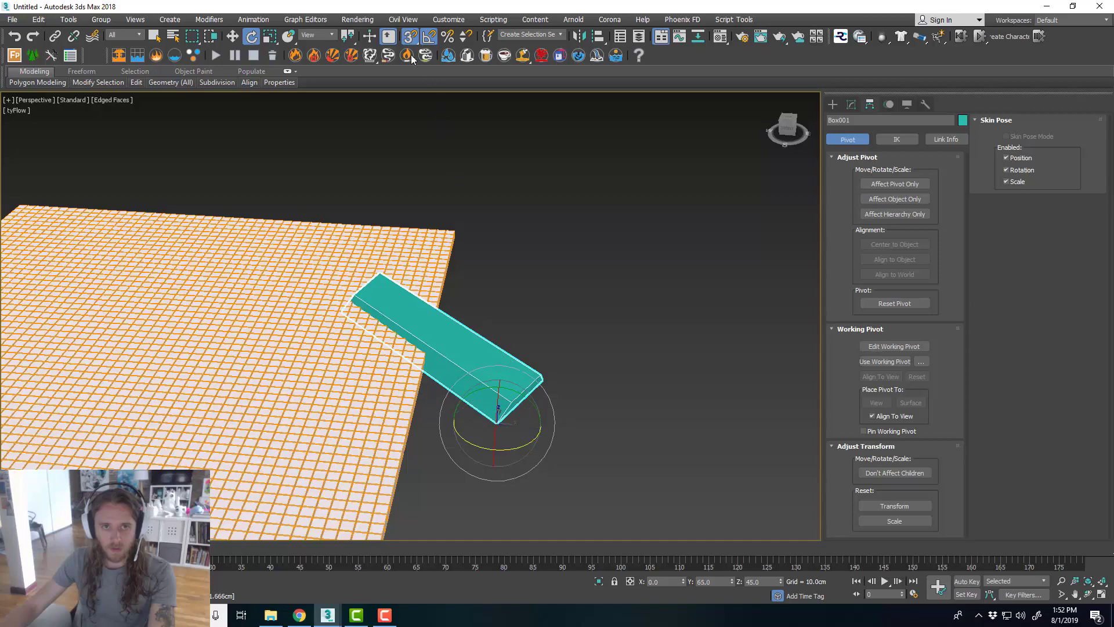
click(409, 35)
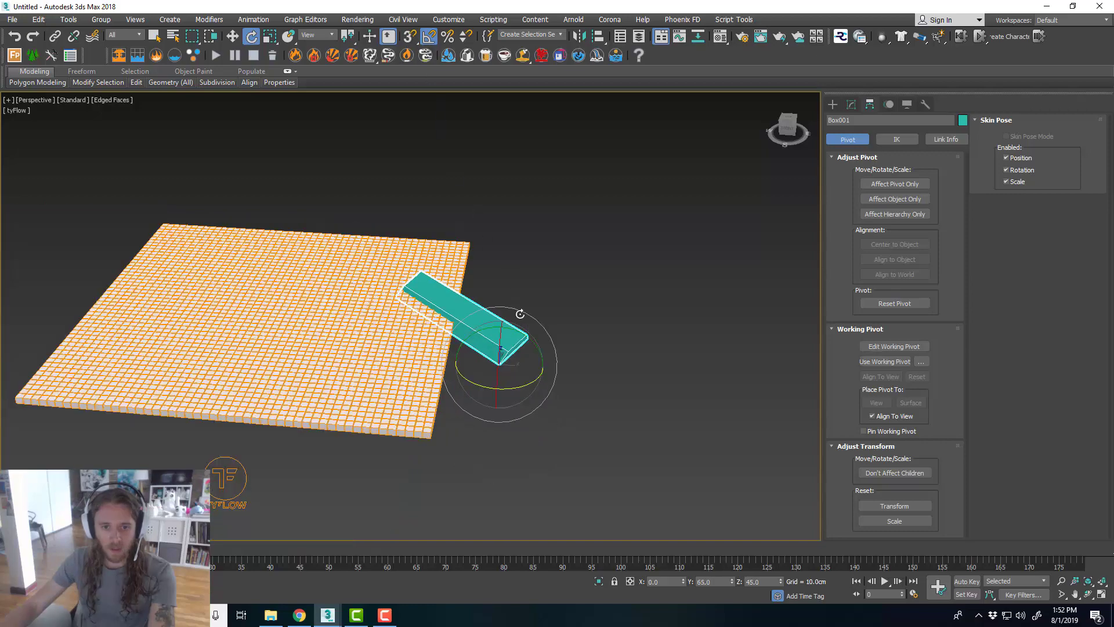
- Move the blade outside the far corner of the cube grid, to about X 21.42 and Y 11.97 cm, and check the time configuration
alt+middle_drag(520, 313, 536, 400)
key(w)
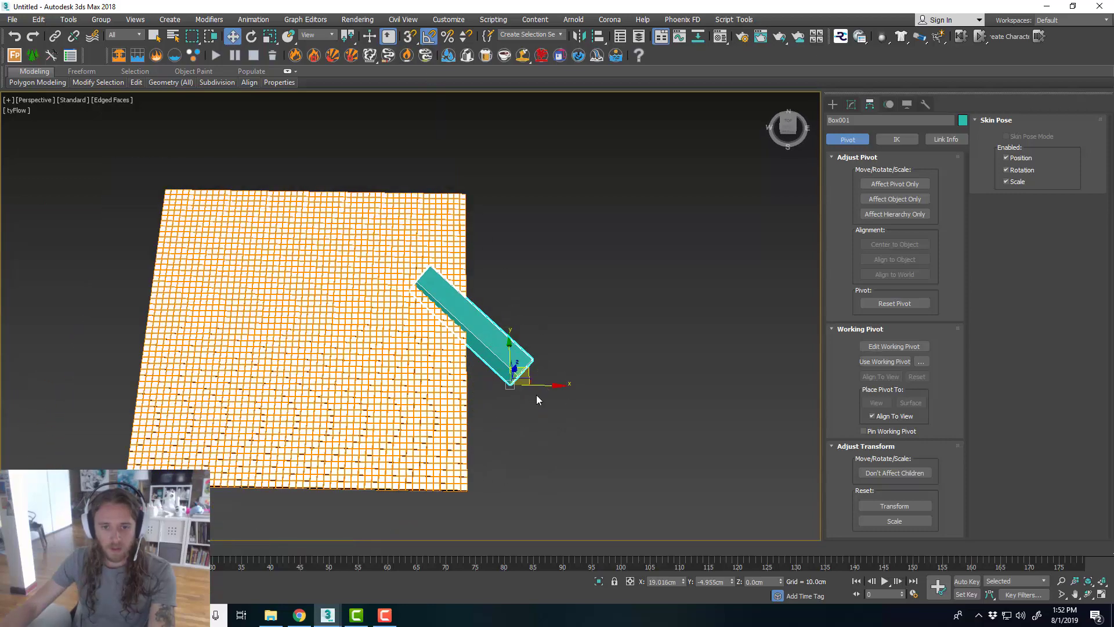
drag(532, 369, 551, 201)
alt+middle_drag(551, 202, 557, 315)
click(914, 595)
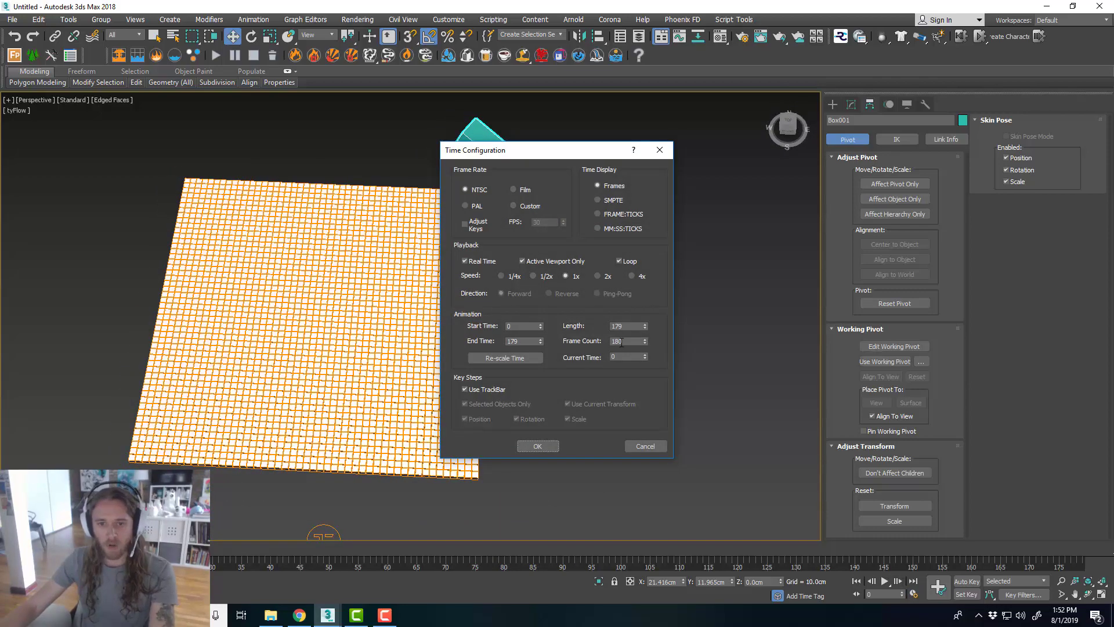
click(645, 445)
- Nudge the blade in the ground plane to its starting position at about X 21.79 and Y 12.16 cm
middle_drag(571, 359, 592, 361)
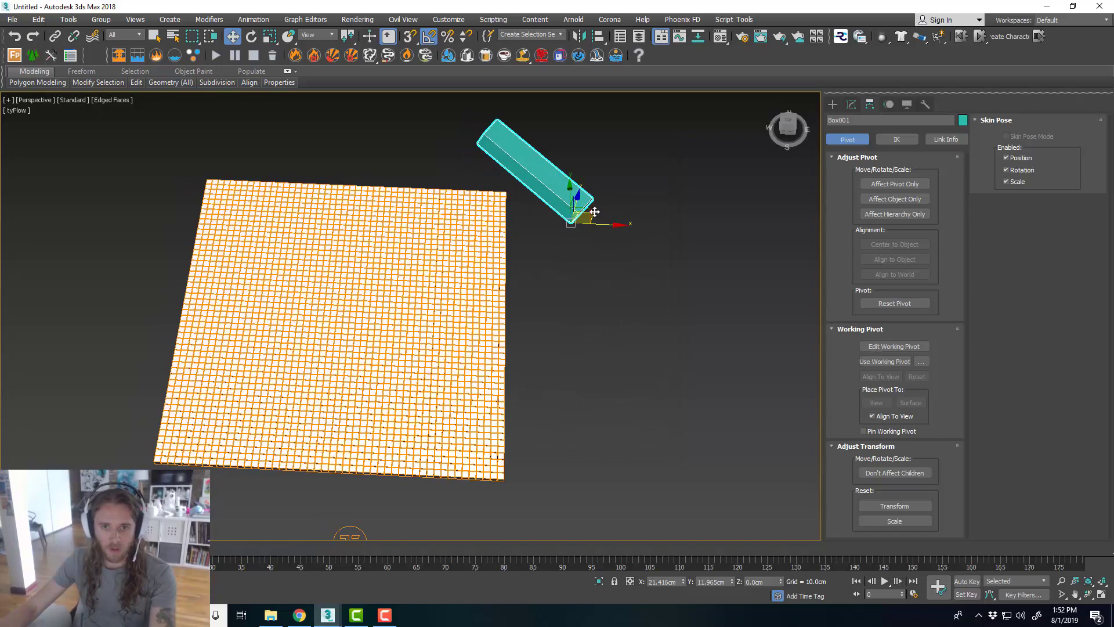
drag(595, 212, 598, 215)
alt+middle_drag(580, 244, 550, 290)
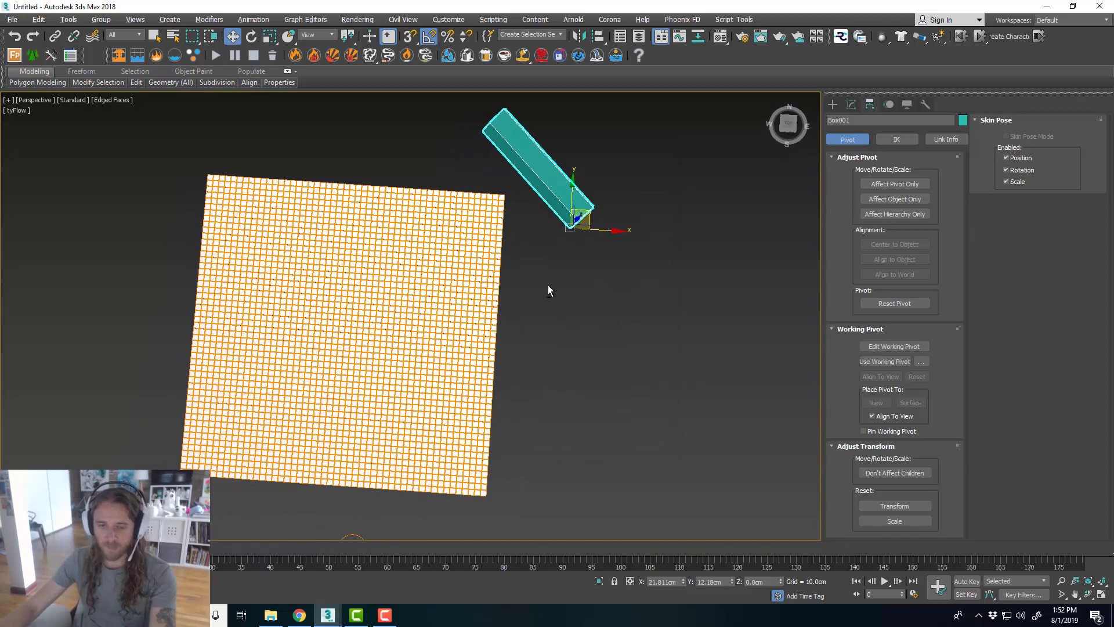
mouse_move(598, 264)
alt+middle_down()
mouse_move(597, 274)
mouse_move(604, 226)
mouse_move(568, 246)
mouse_move(591, 275)
alt+middle_up()
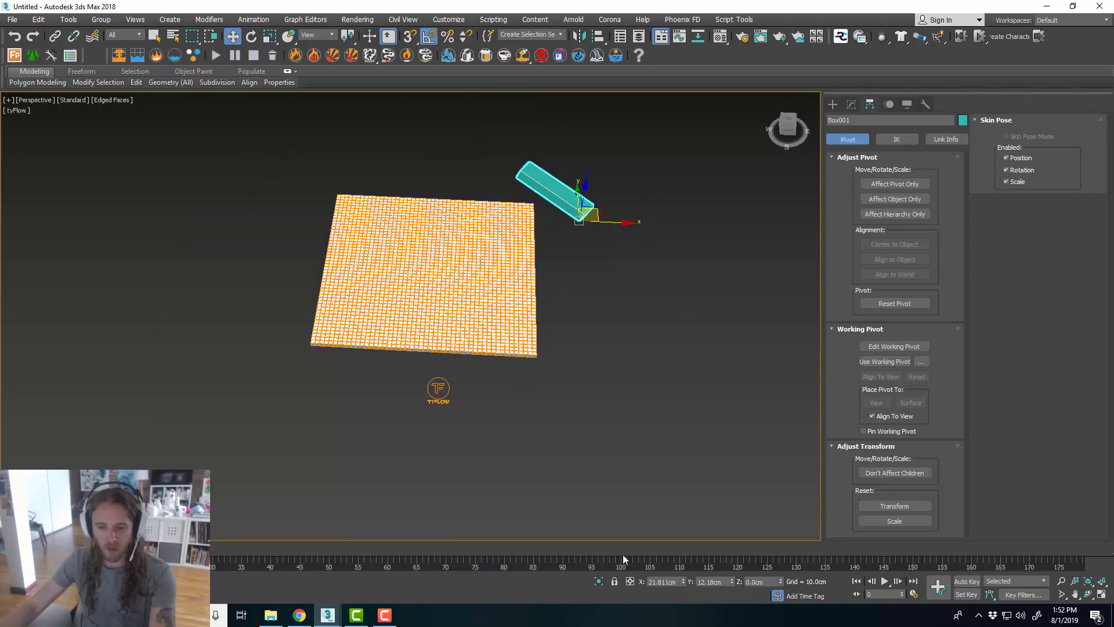
alt+middle_drag(522, 248, 595, 211)
mouse_move(596, 212)
mouse_down()
mouse_move(350, 406)
mouse_move(609, 224)
mouse_move(596, 211)
mouse_up()
- Turn on Auto Key and unhide SoapCube_Plane in the layer explorer
click(964, 582)
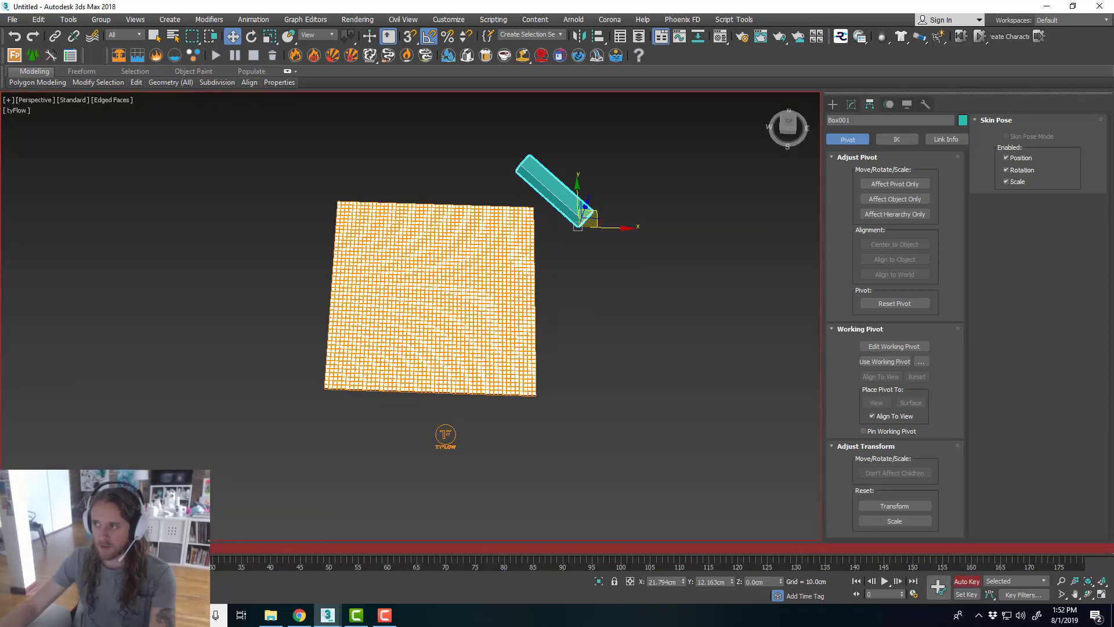
click(641, 37)
click(725, 116)
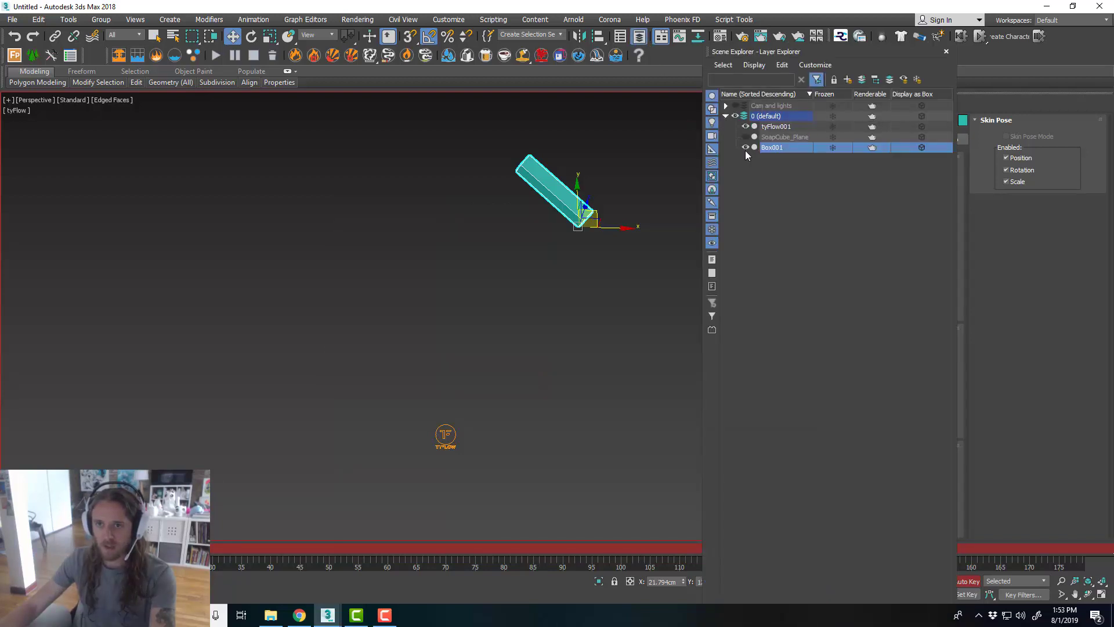
click(745, 147)
click(746, 147)
click(745, 137)
click(947, 51)
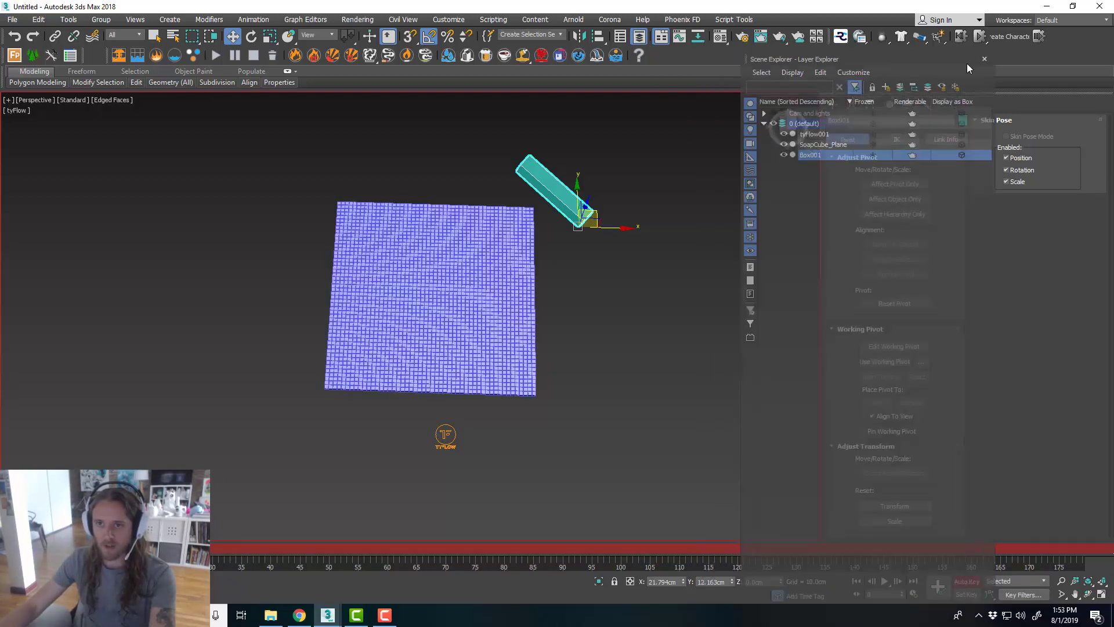
- Rename the blade box as Razor
click(845, 120)
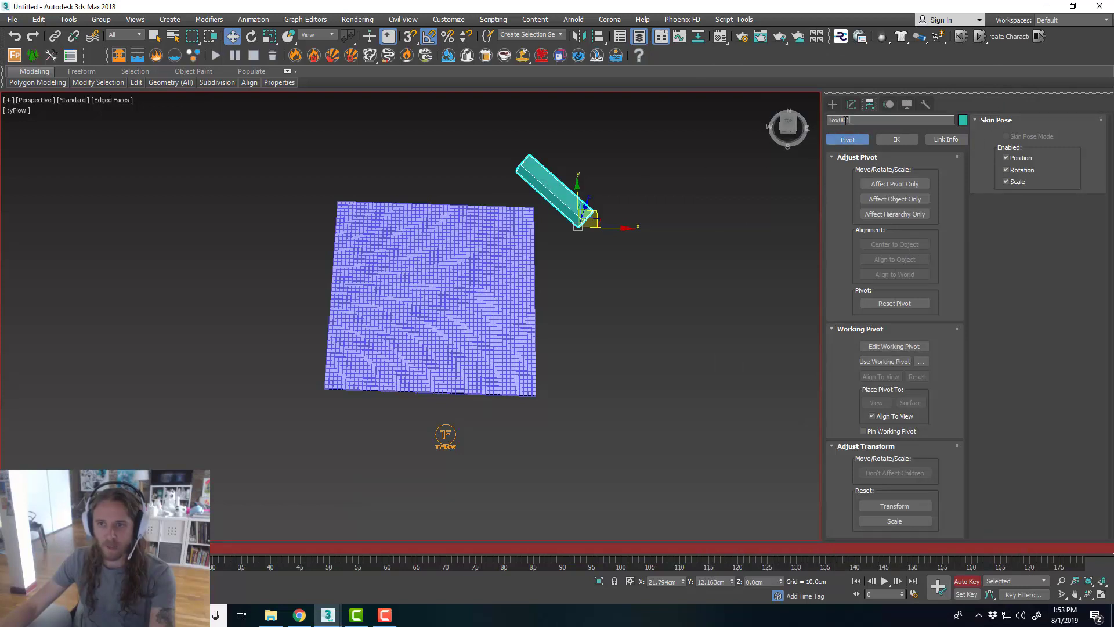
text(Raz)
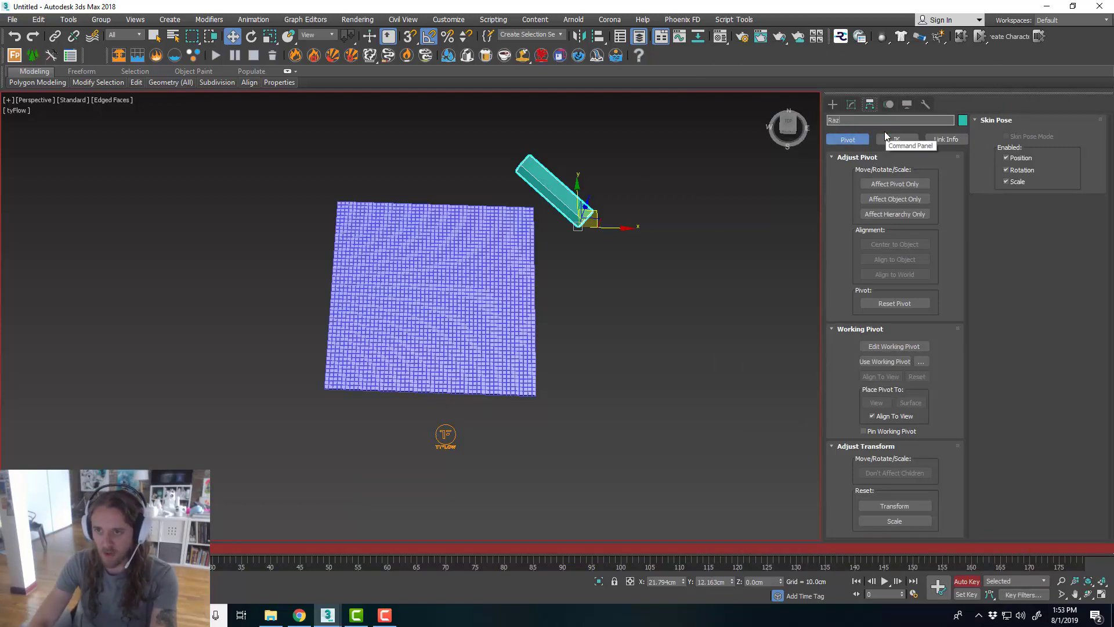
text(or)
key(Return)
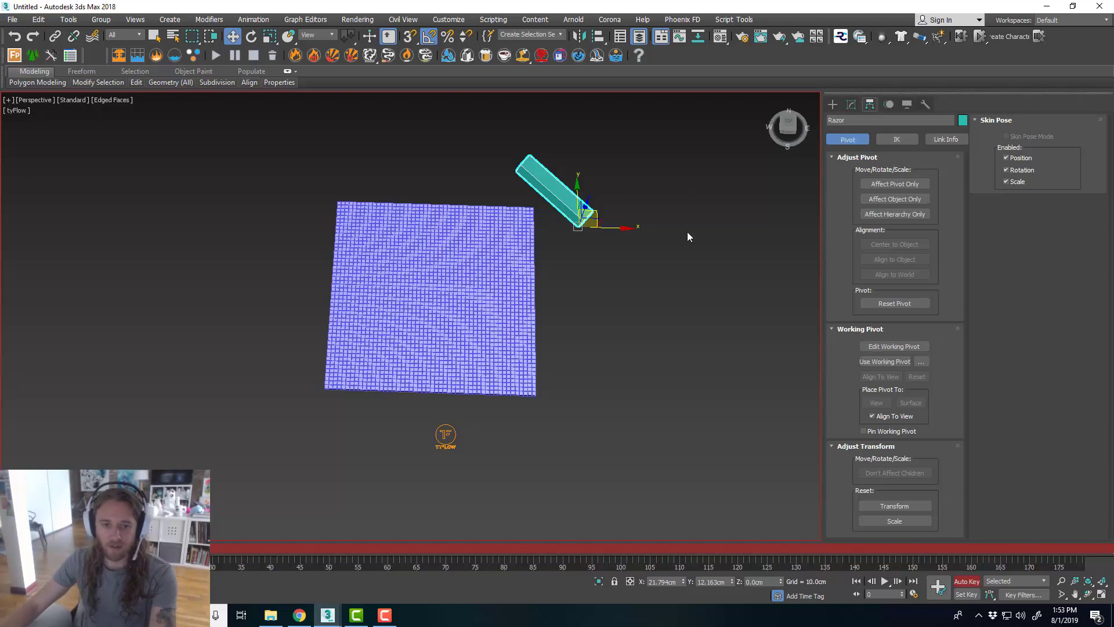
- Key the razor at frame 120 past the grid's opposite corner, at about X -14.78 and Y -22.77 cm, and turn off Auto Key
middle_drag(568, 311, 586, 312)
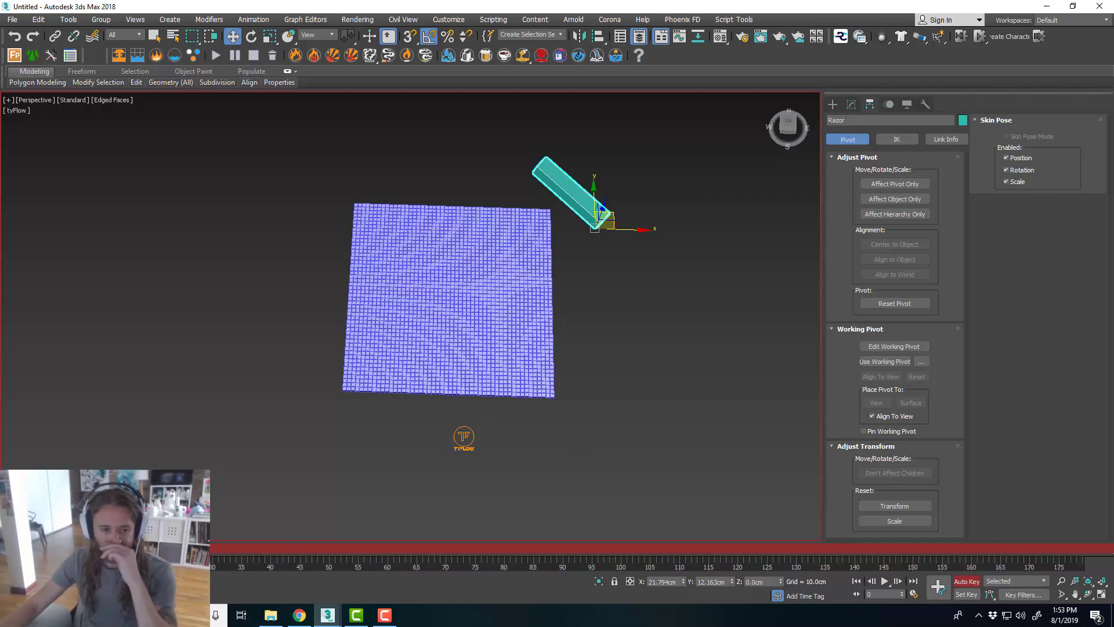
drag(73, 548, 771, 551)
key(w)
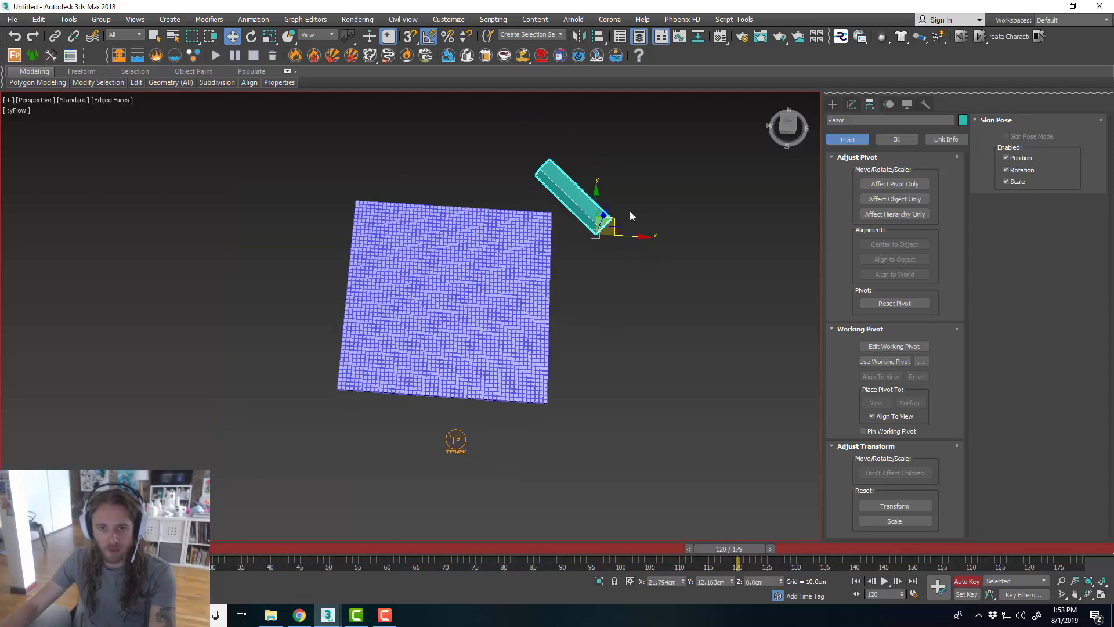
drag(608, 232, 351, 431)
click(962, 580)
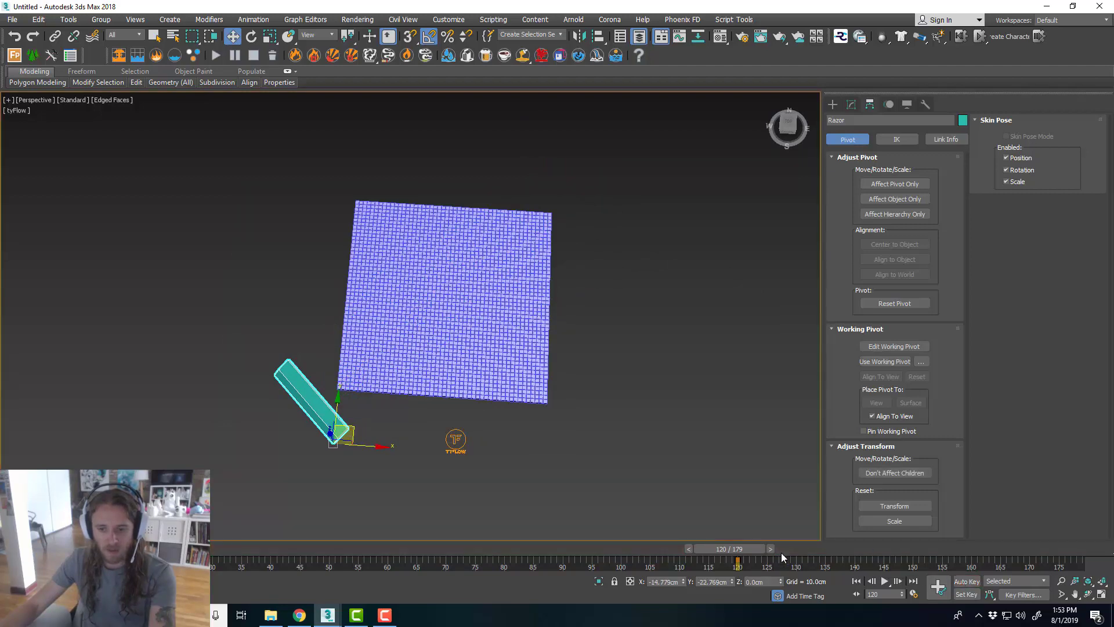
- Scrub through the timeline and examine how the razor passes through the cube grid, then return to frame 0
drag(730, 548, 316, 549)
drag(361, 518, 87, 523)
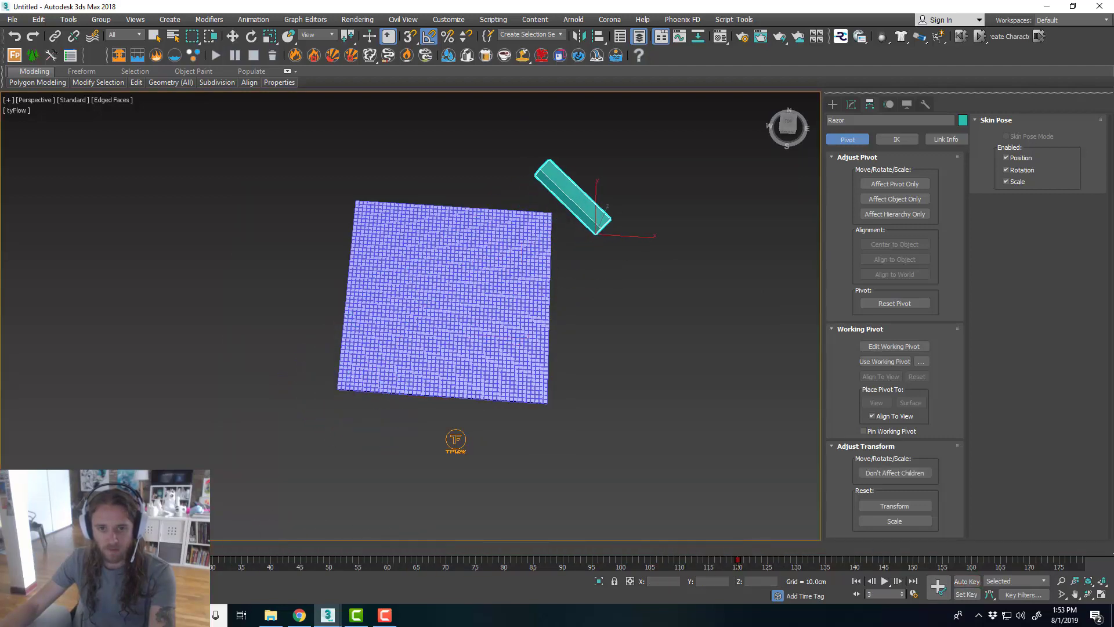
scroll(532, 270, up, 3)
alt+middle_drag(593, 348, 596, 249)
scroll(518, 166, up, 3)
alt+middle_drag(531, 204, 510, 311)
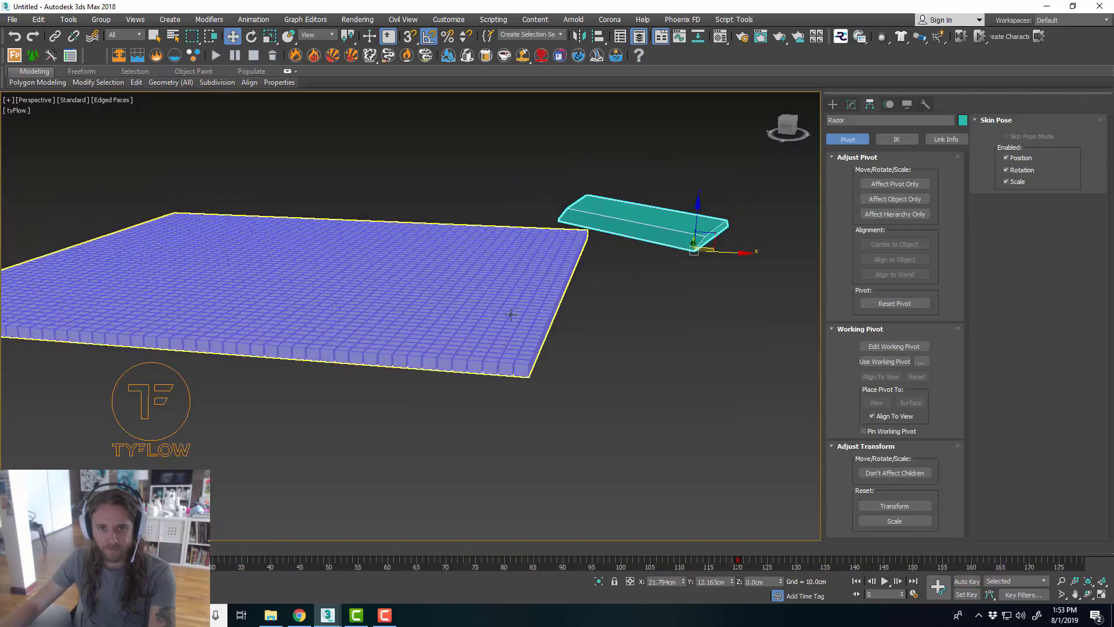
drag(69, 548, 339, 557)
key(w)
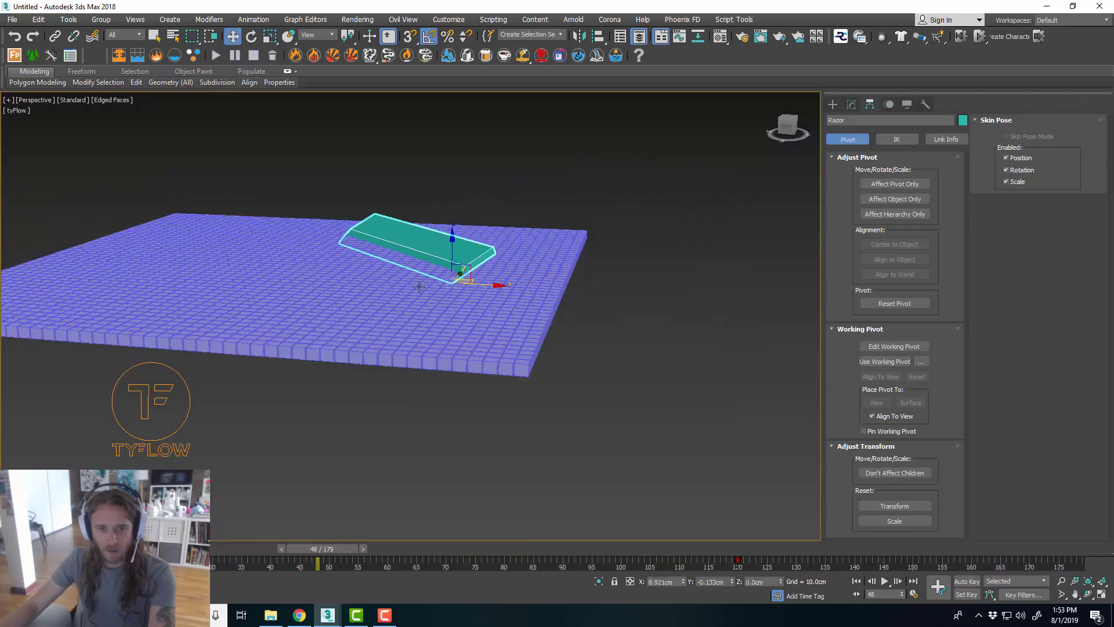
scroll(446, 248, up, 4)
scroll(567, 362, down, 6)
alt+middle_drag(567, 362, 776, 310)
key(Home)
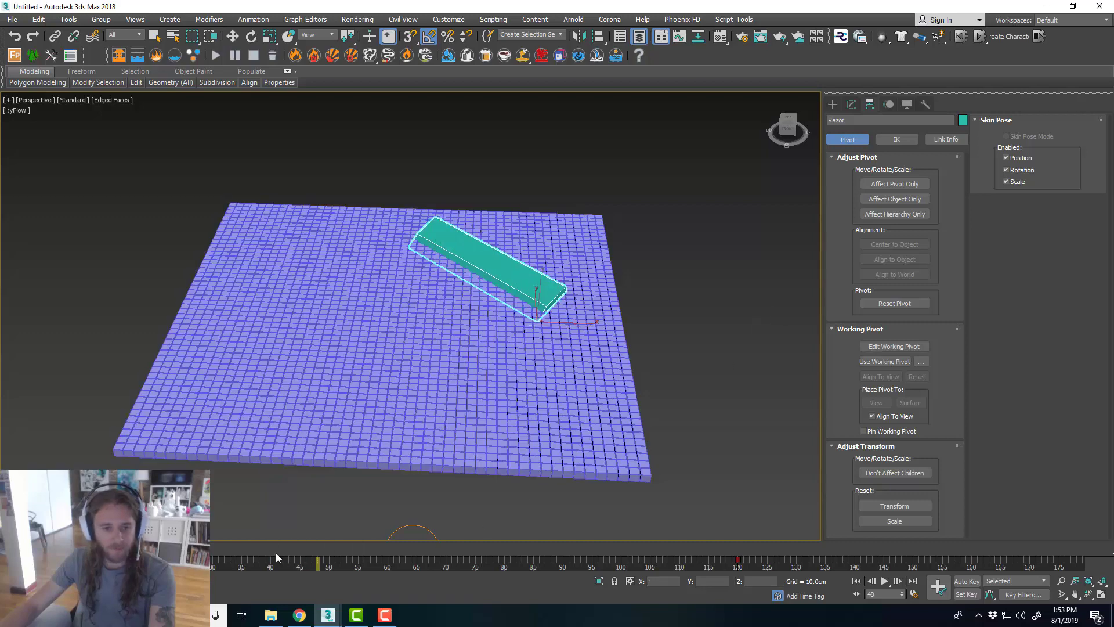
alt+middle_drag(580, 384, 579, 380)
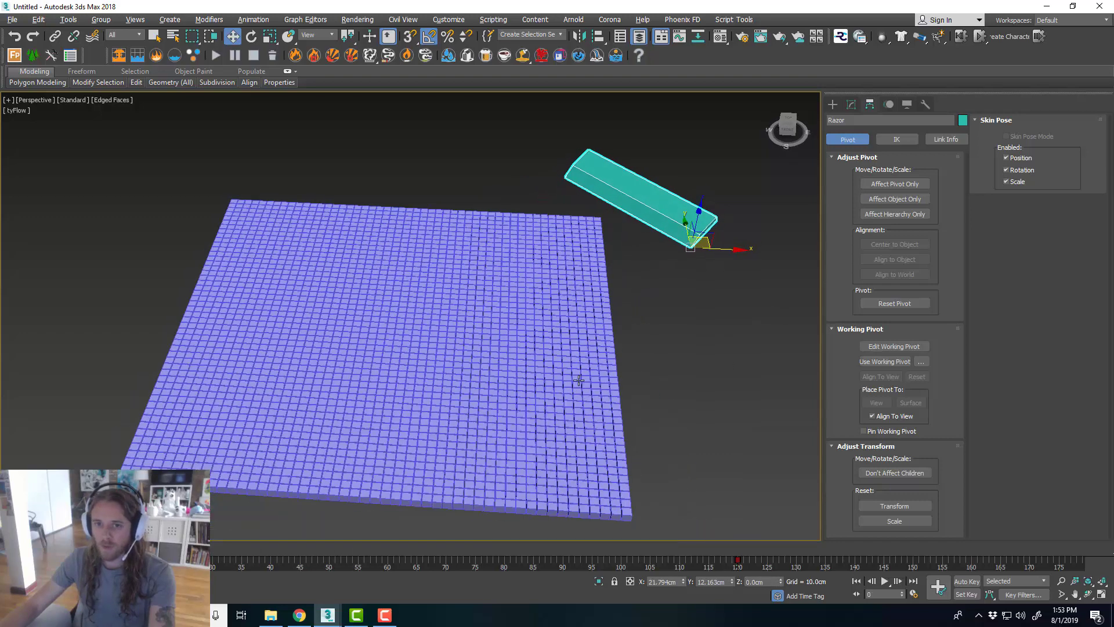
- Hide SoapCube_Plane again in the layer explorer and close the explorer
drag(1113, 85, 616, 120)
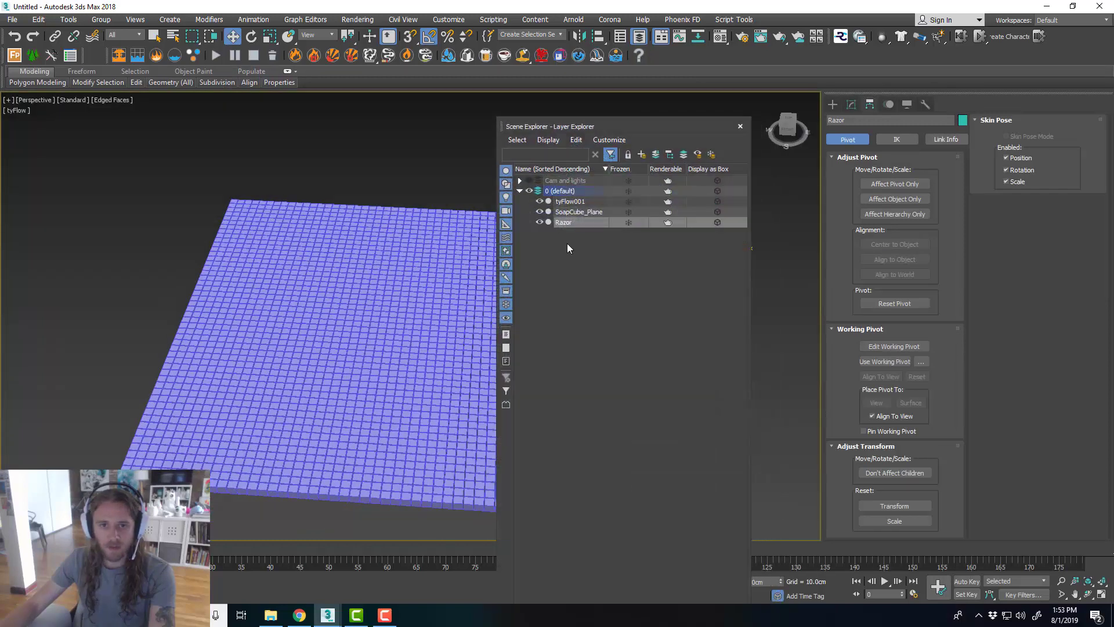
click(539, 212)
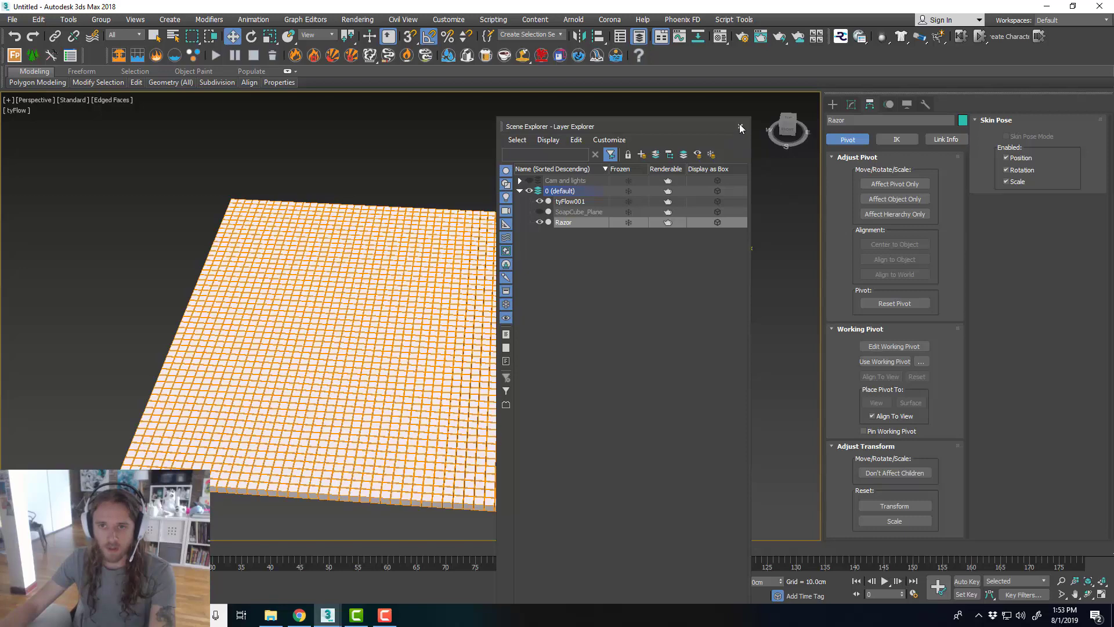
click(740, 126)
- Bring up the tyFlow editor beside the blade and add Razor as a collider in the PhysX Collision operator
drag(1113, 71, 743, 70)
drag(415, 74, 715, 65)
scroll(410, 239, down, 4)
scroll(409, 251, up, 2)
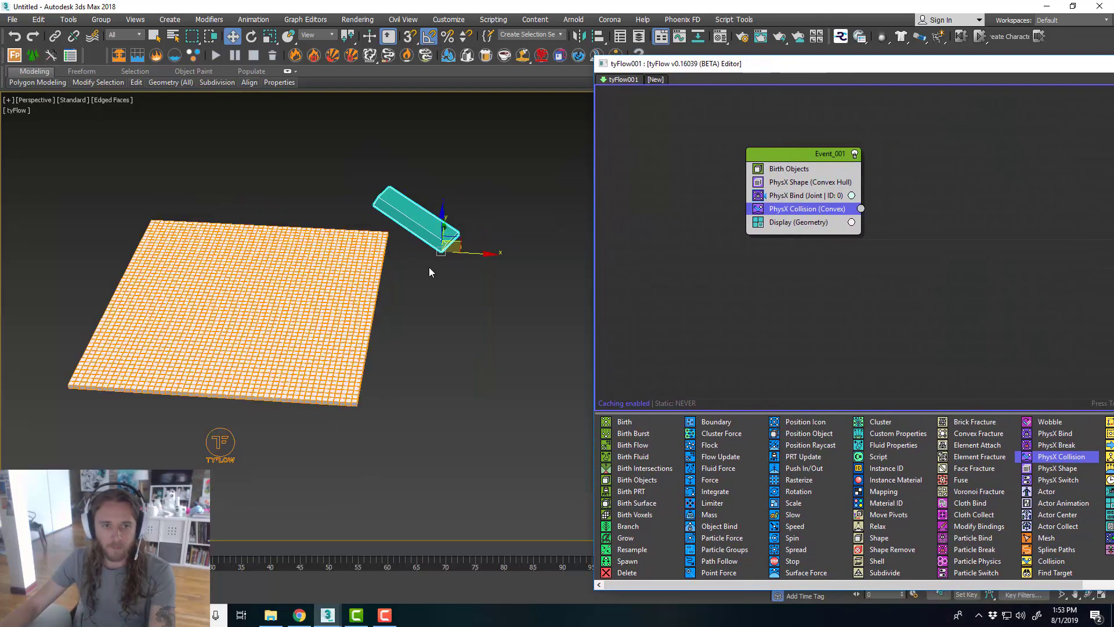
scroll(429, 267, down, 1)
drag(837, 64, 682, 68)
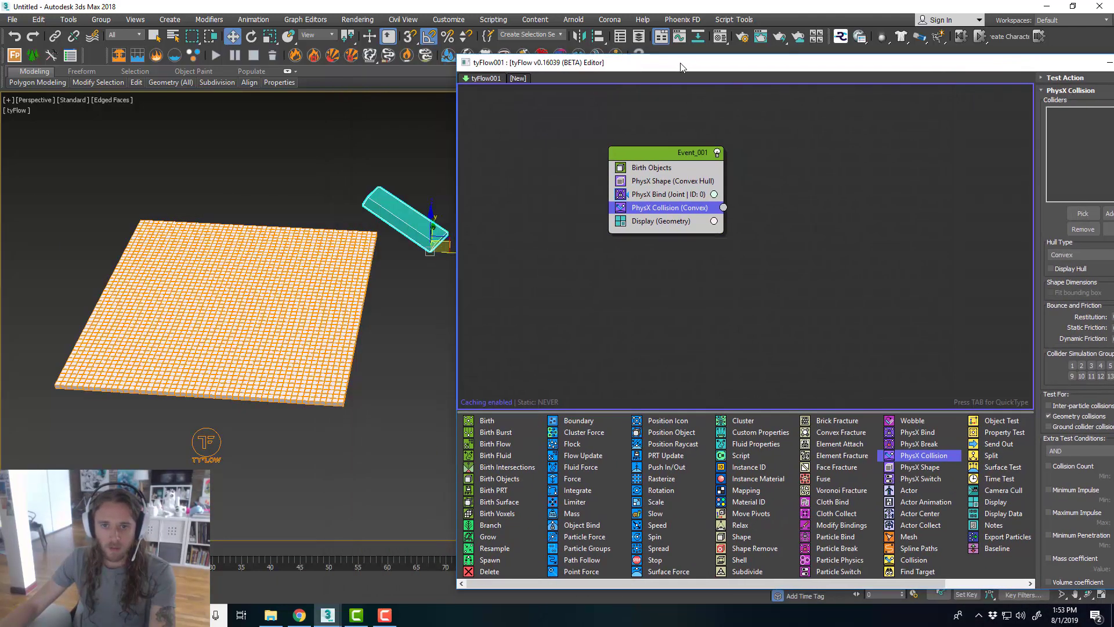
drag(854, 68, 689, 62)
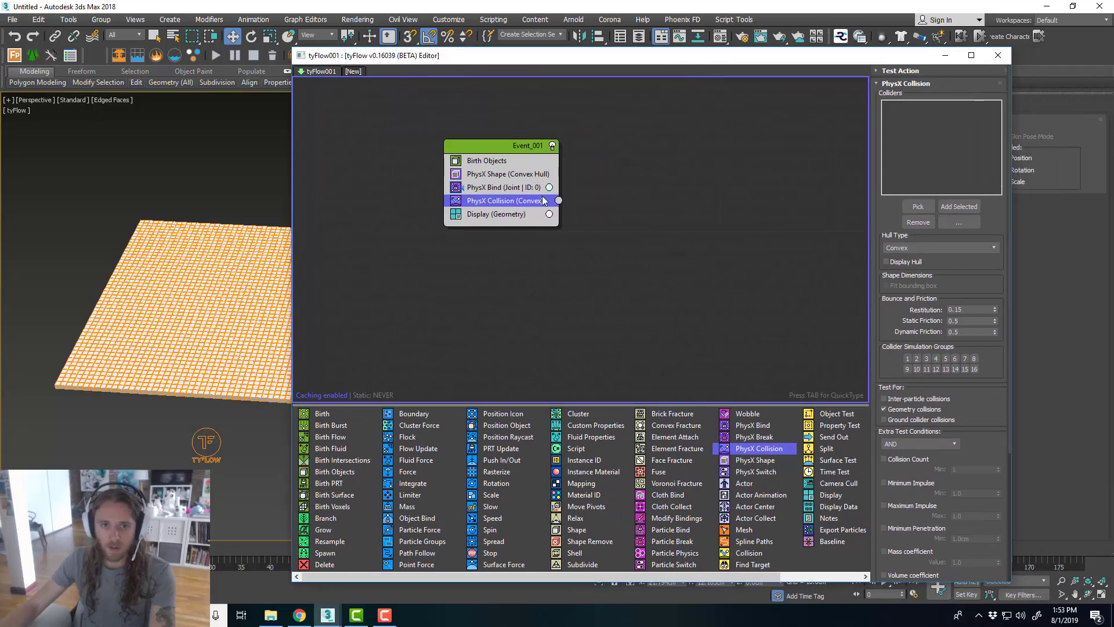
drag(520, 62, 607, 64)
click(1004, 209)
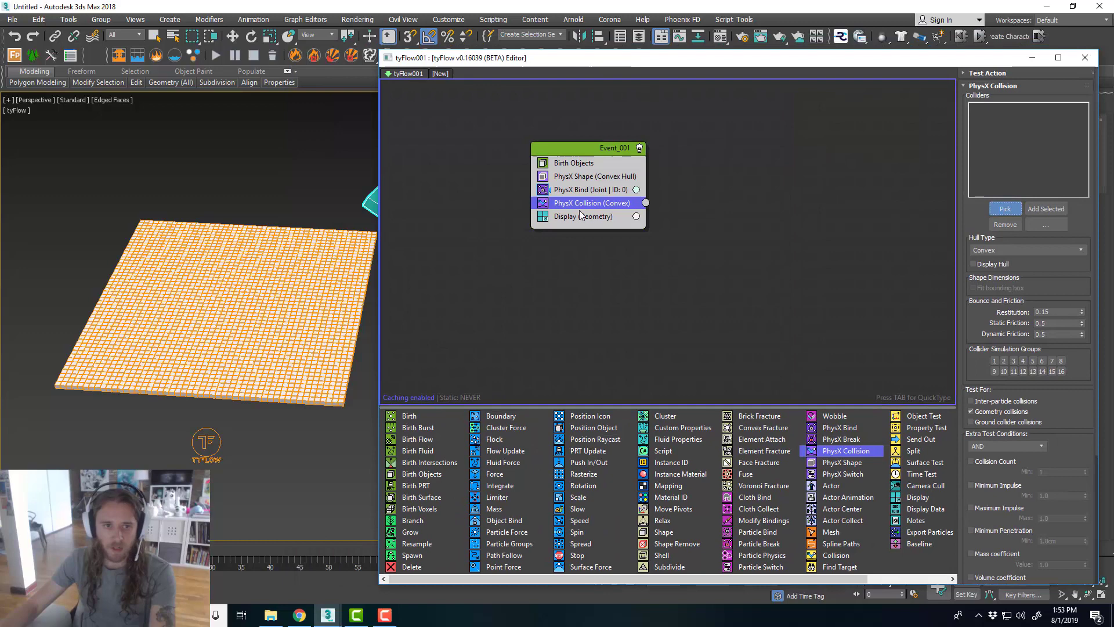
click(368, 202)
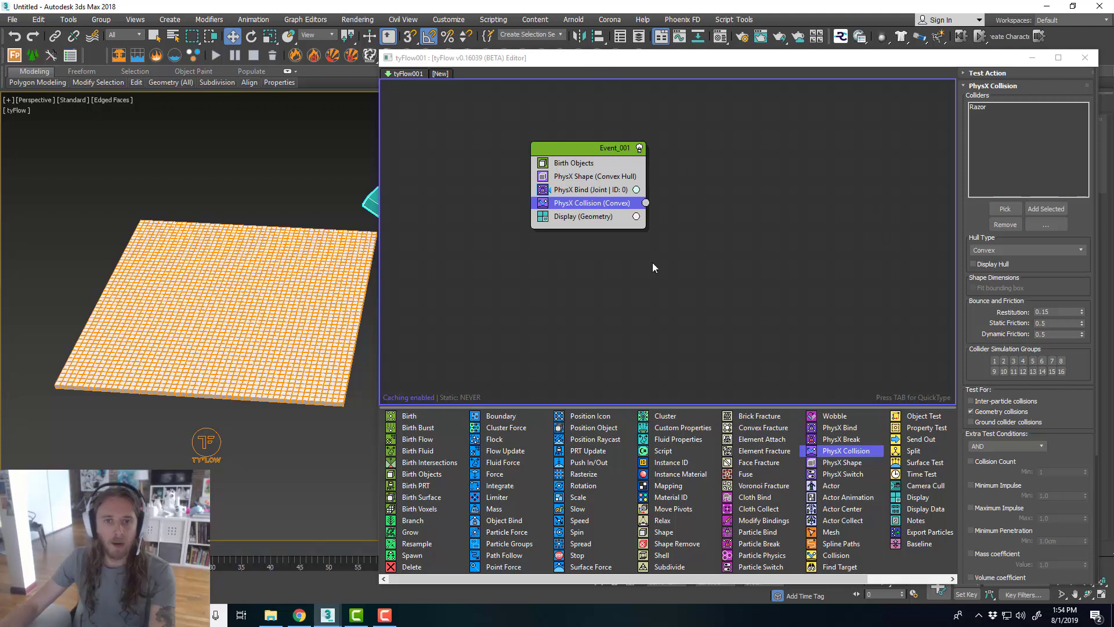
middle_drag(740, 313, 697, 303)
middle_drag(609, 232, 598, 231)
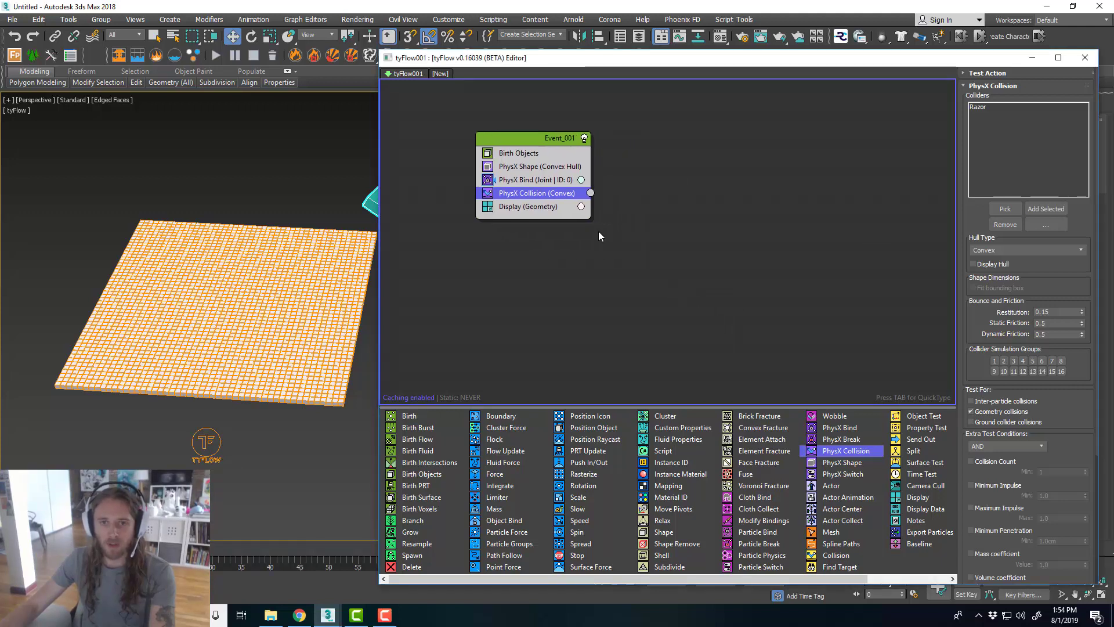
- Move the tyFlow editor off the viewport and scrub to frames 50 and 42 to examine how the razor collides with the bound cubes
drag(513, 65, 565, 66)
click(1077, 58)
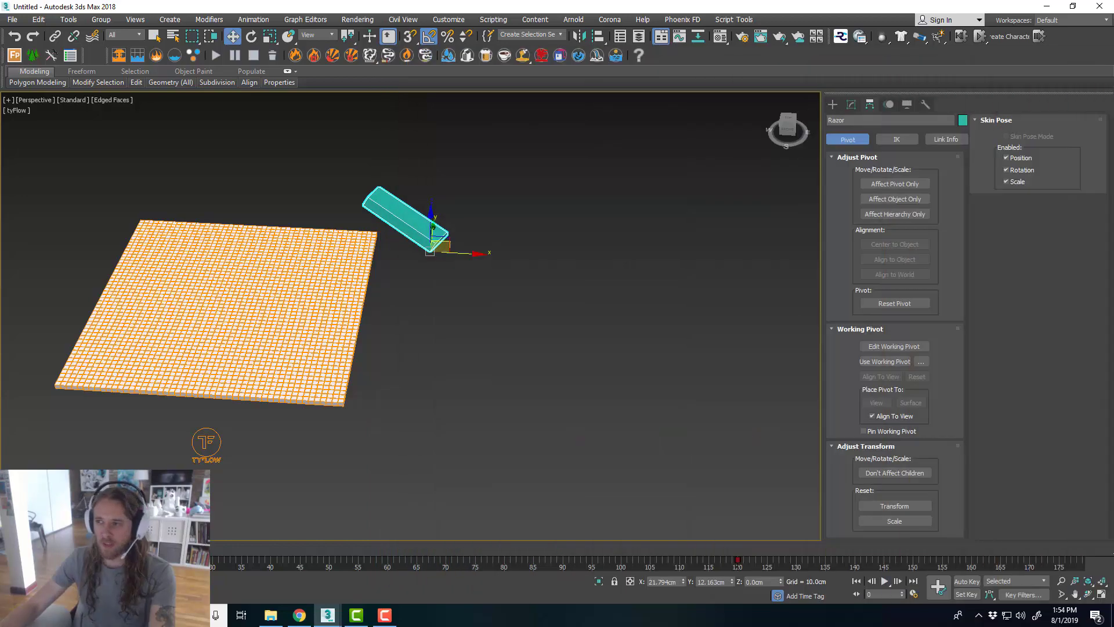
middle_drag(459, 340, 573, 340)
scroll(573, 340, up, 3)
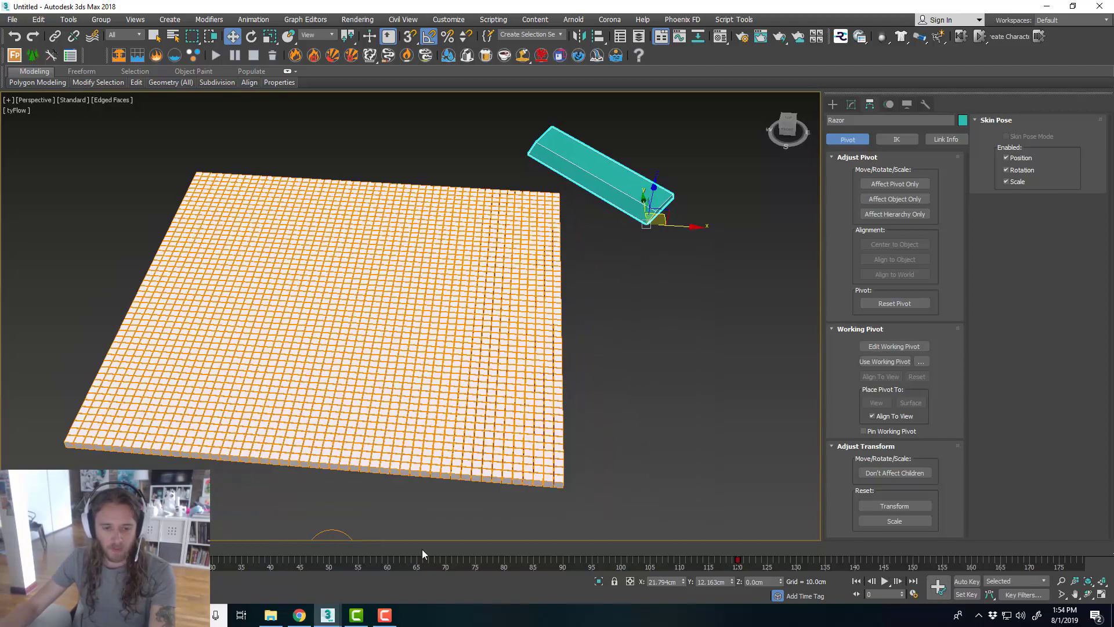
drag(471, 549, 331, 545)
key(w)
scroll(436, 255, up, 2)
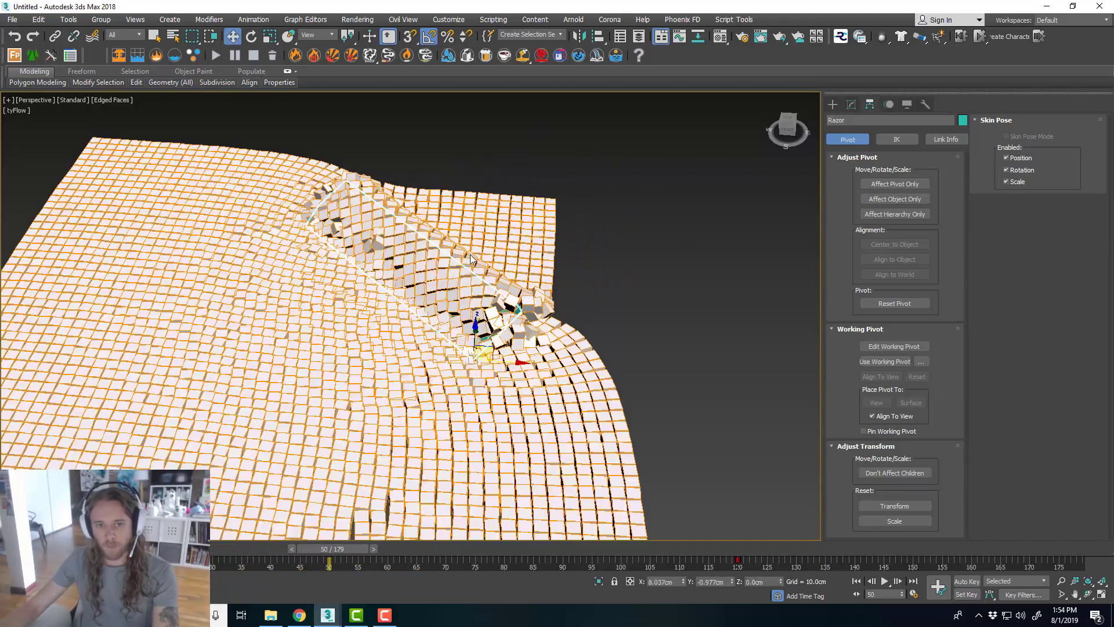
scroll(471, 259, down, 3)
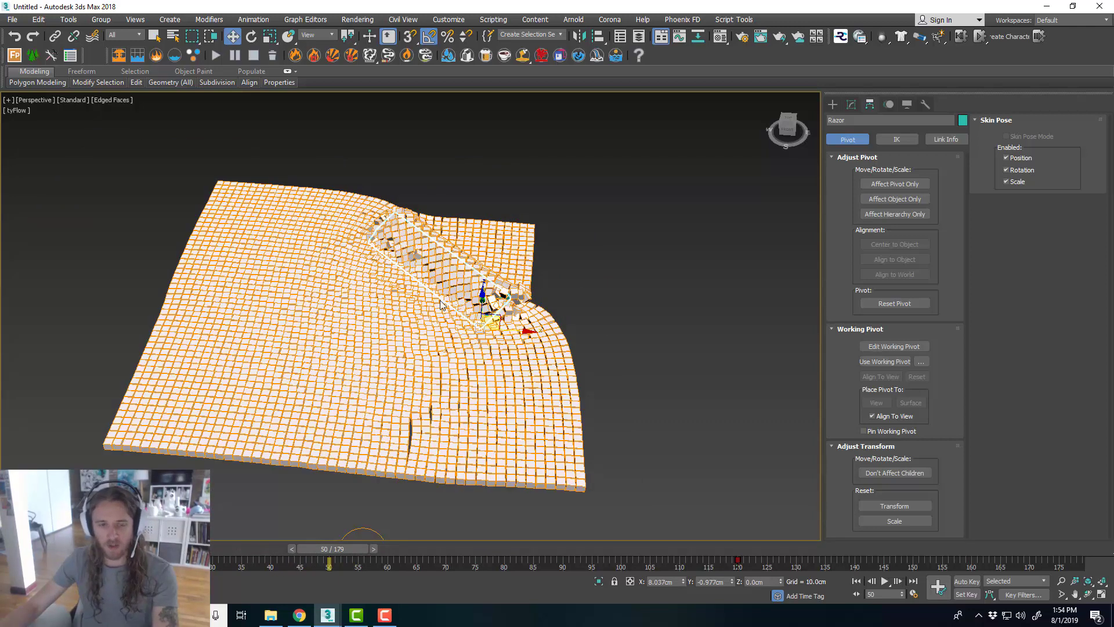
drag(348, 548, 290, 519)
key(w)
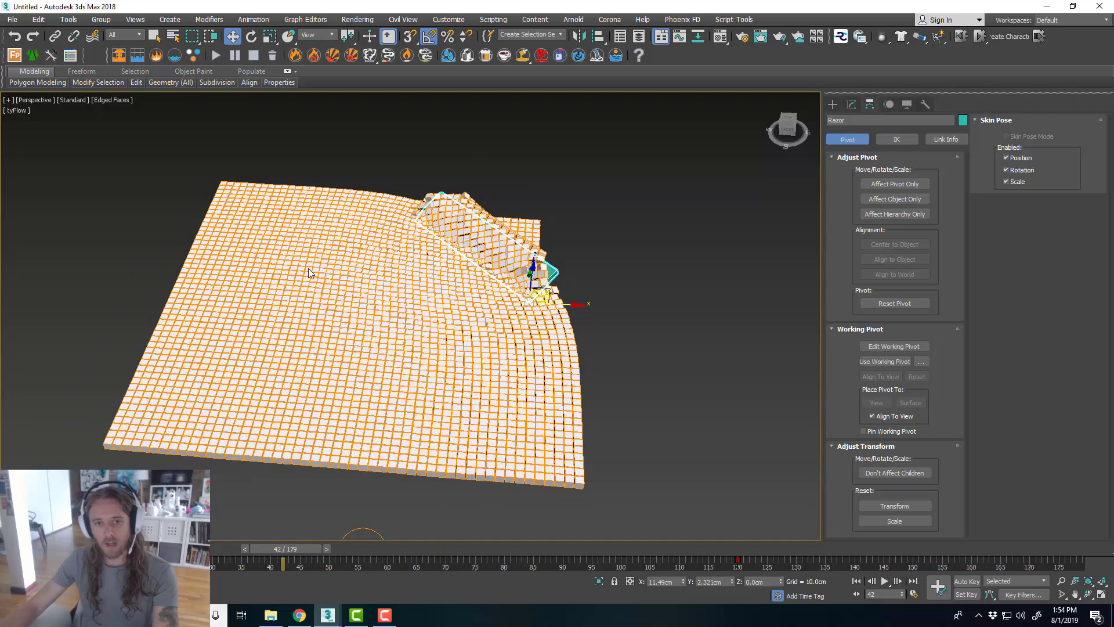
- Switch to Chrome, review the soap carving reference video among the Modulatr project's influences from about 3:31, pause it, and return to 3ds Max
click(300, 615)
click(98, 14)
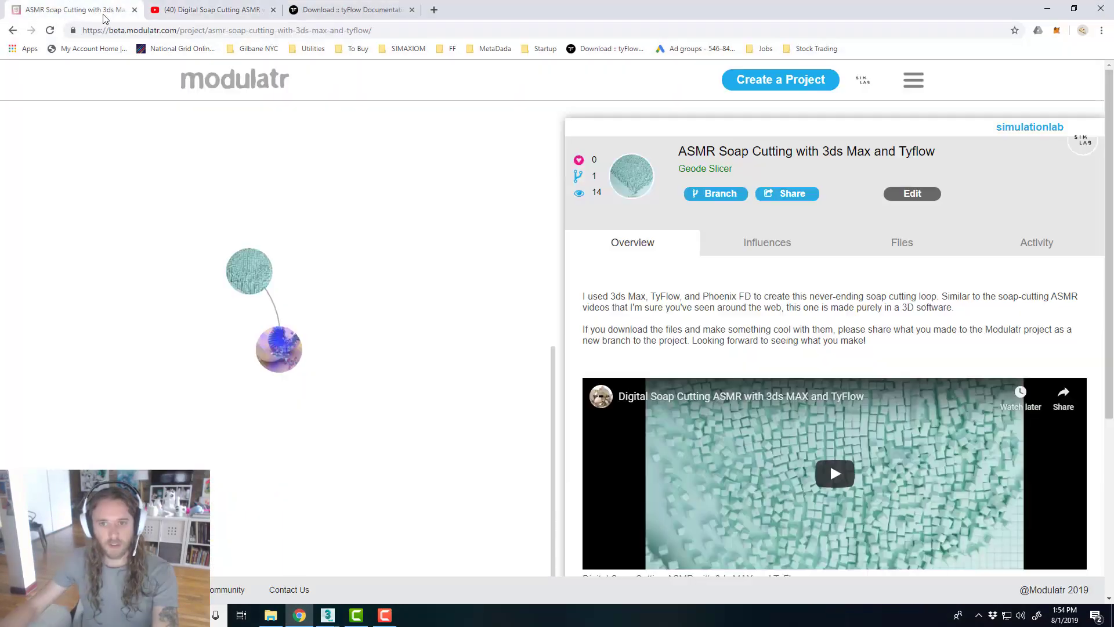
click(745, 249)
click(833, 386)
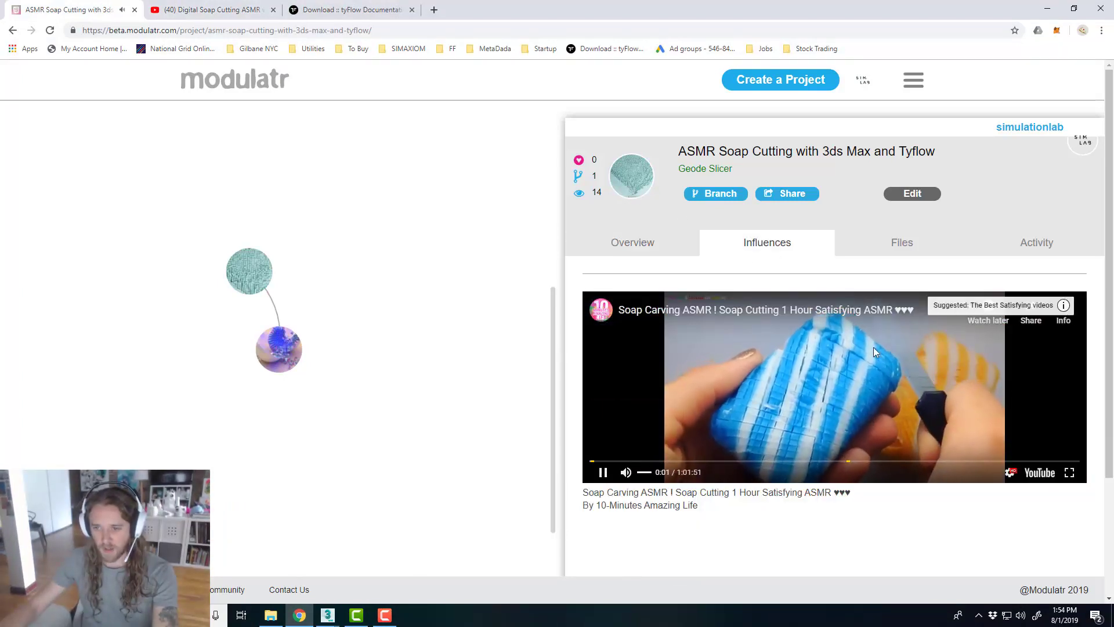
click(619, 462)
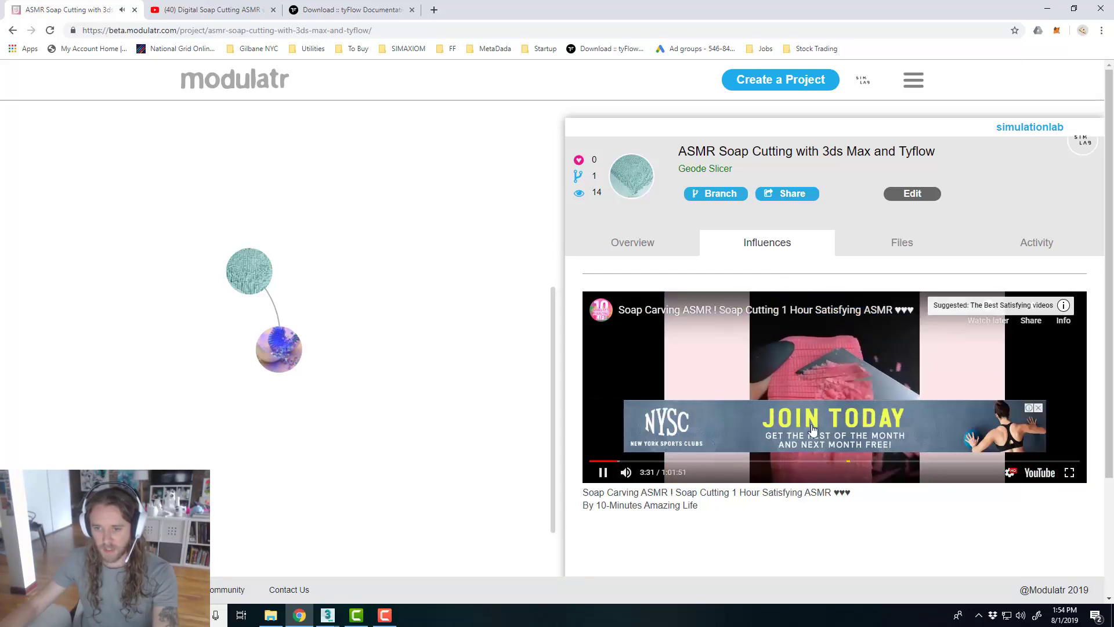
click(1039, 407)
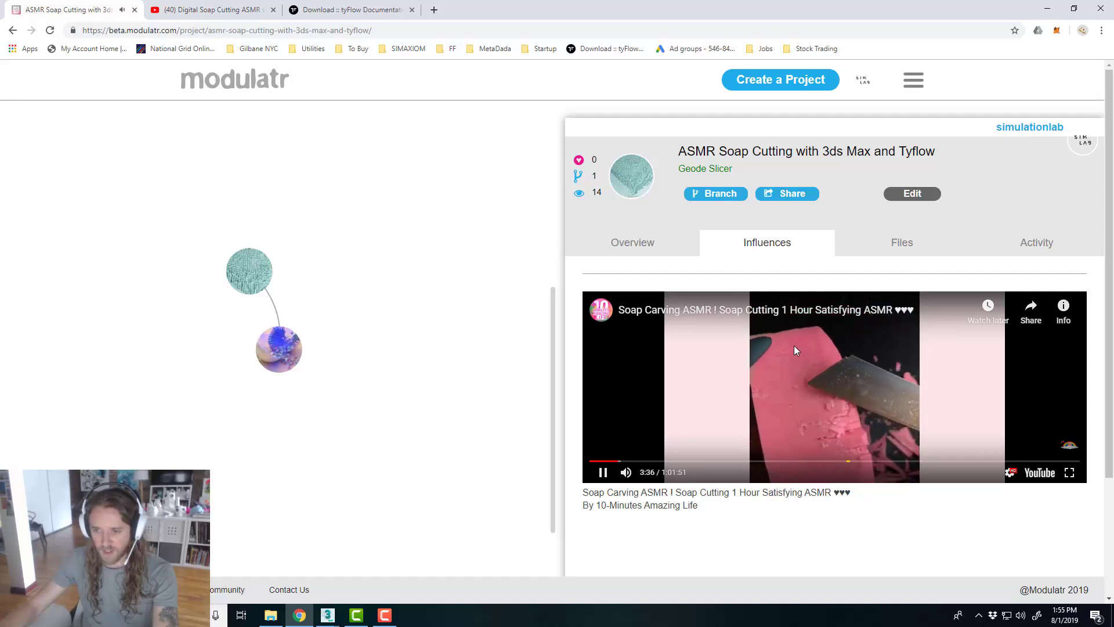
click(603, 472)
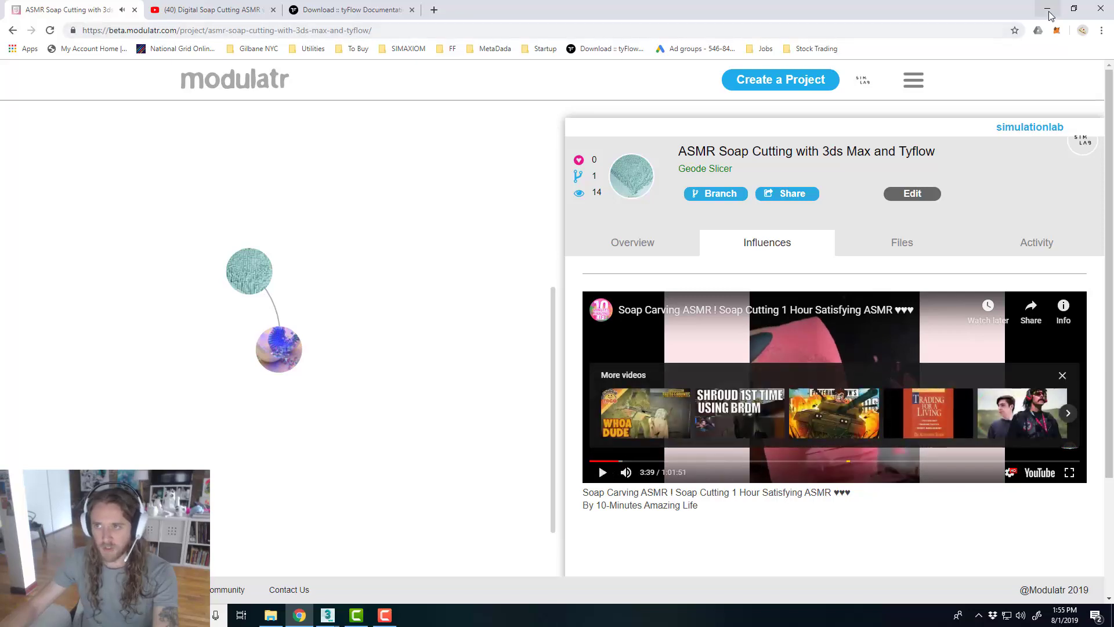
key(alt+Tab)
- Bring the tyFlow editor back beside the cube grid and return the timeline to frame 0
middle_drag(313, 226, 339, 220)
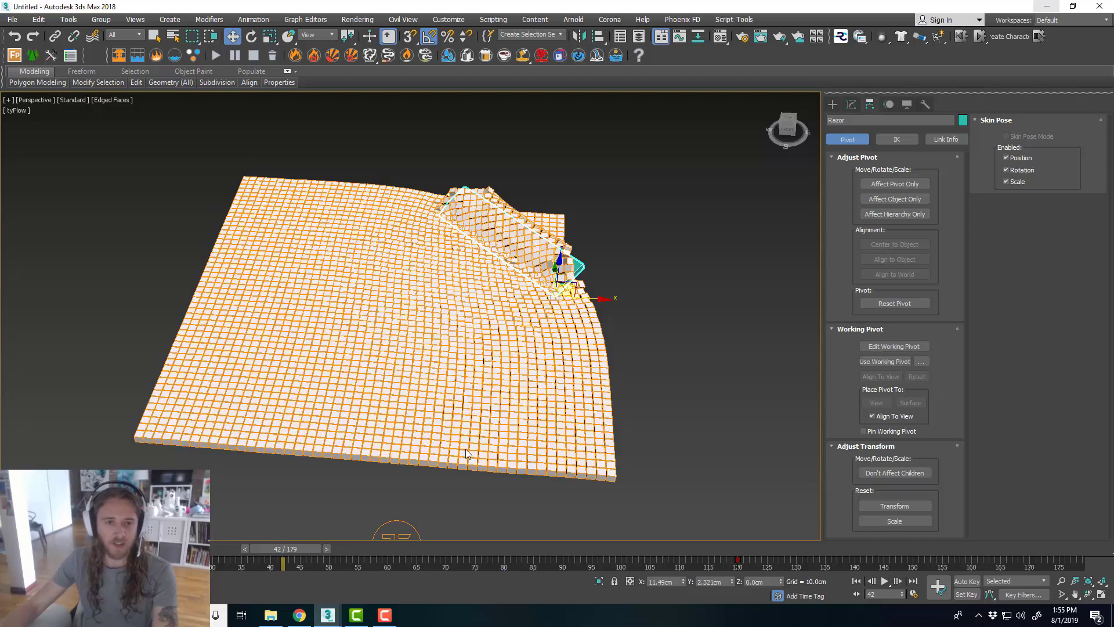
scroll(438, 317, up, 2)
middle_drag(442, 330, 433, 299)
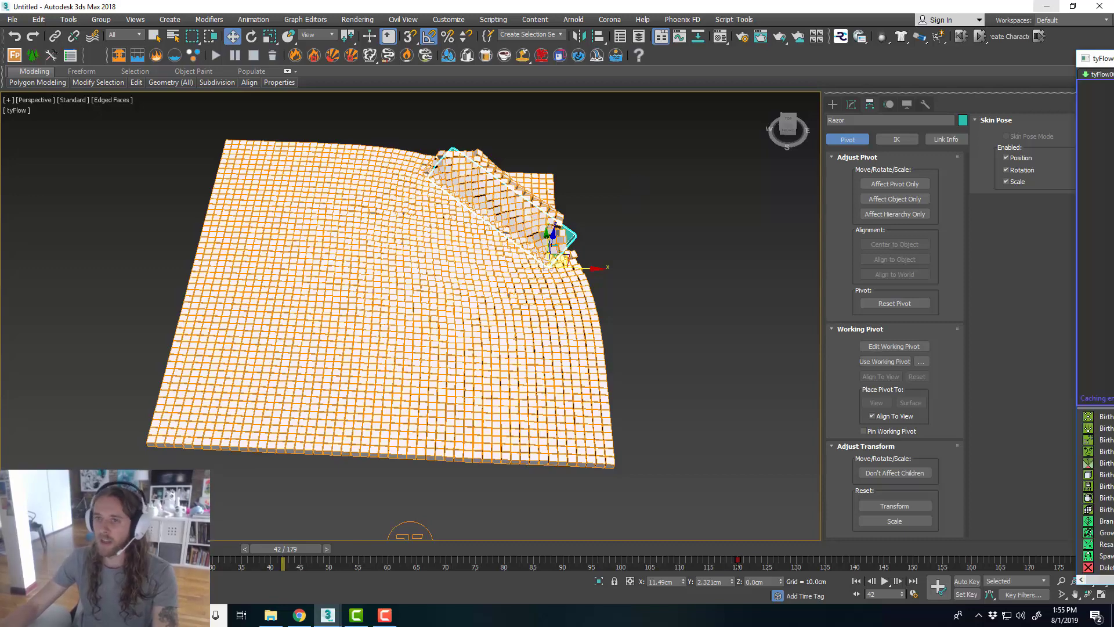
drag(1113, 53, 432, 52)
scroll(106, 314, down, 5)
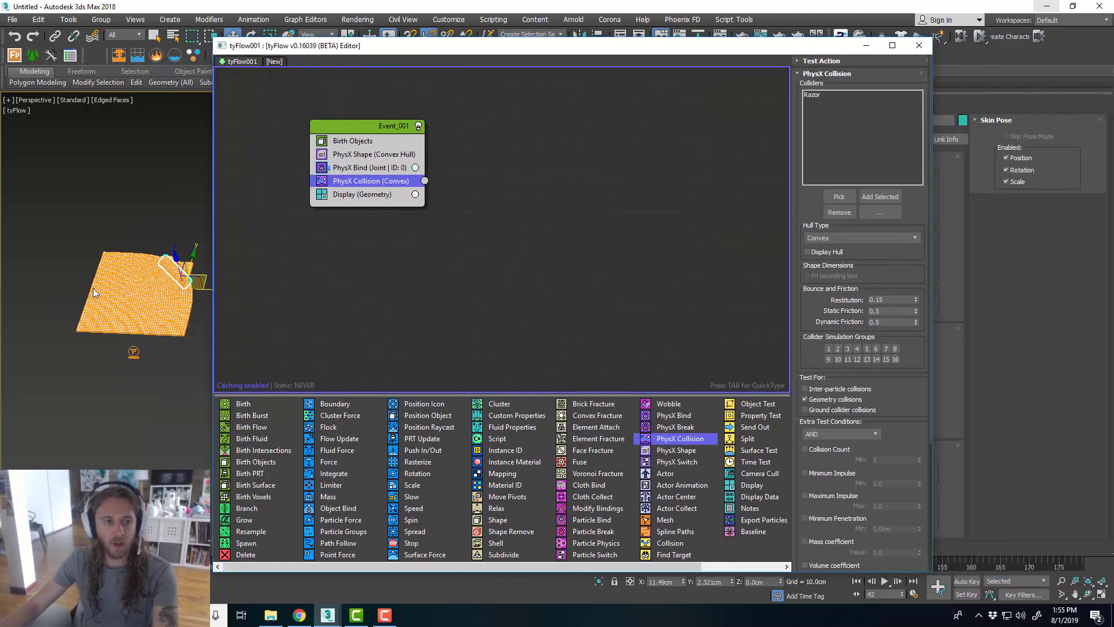
scroll(106, 313, up, 4)
scroll(107, 313, down, 3)
click(430, 77)
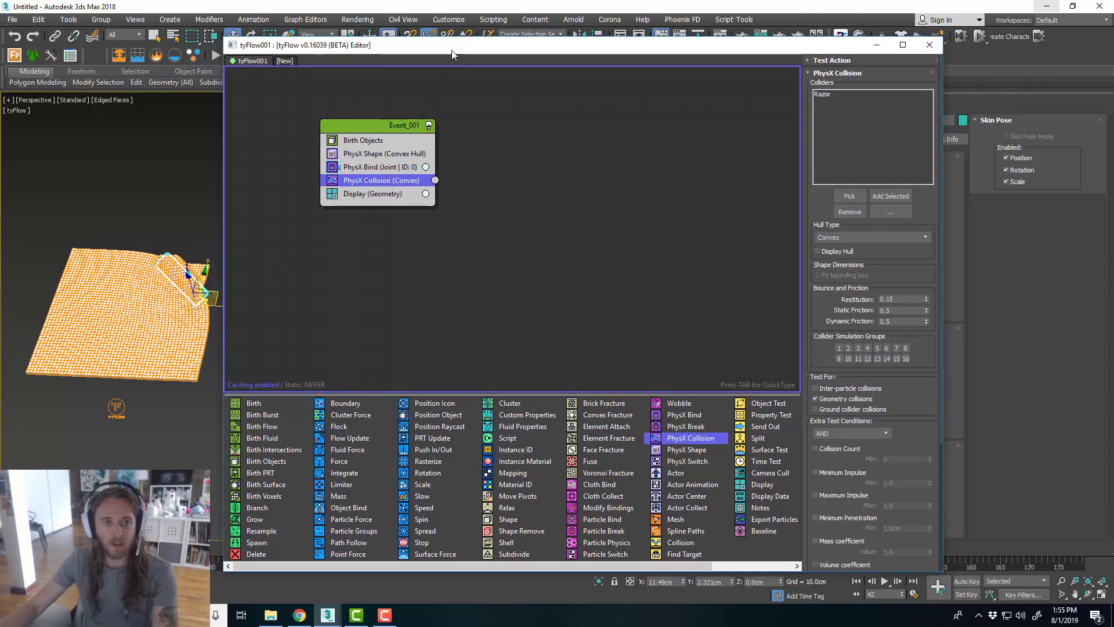
key(Home)
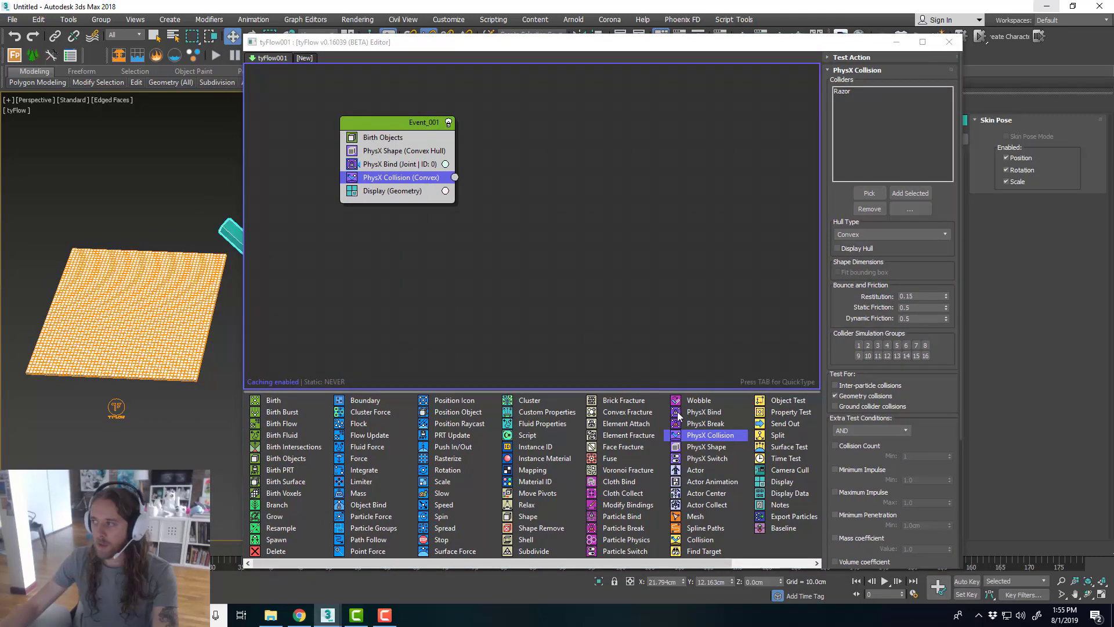
- Create a new event with a PhysX Break operator set to break all bindings, and wire the PhysX Collision output to it
drag(708, 420, 555, 215)
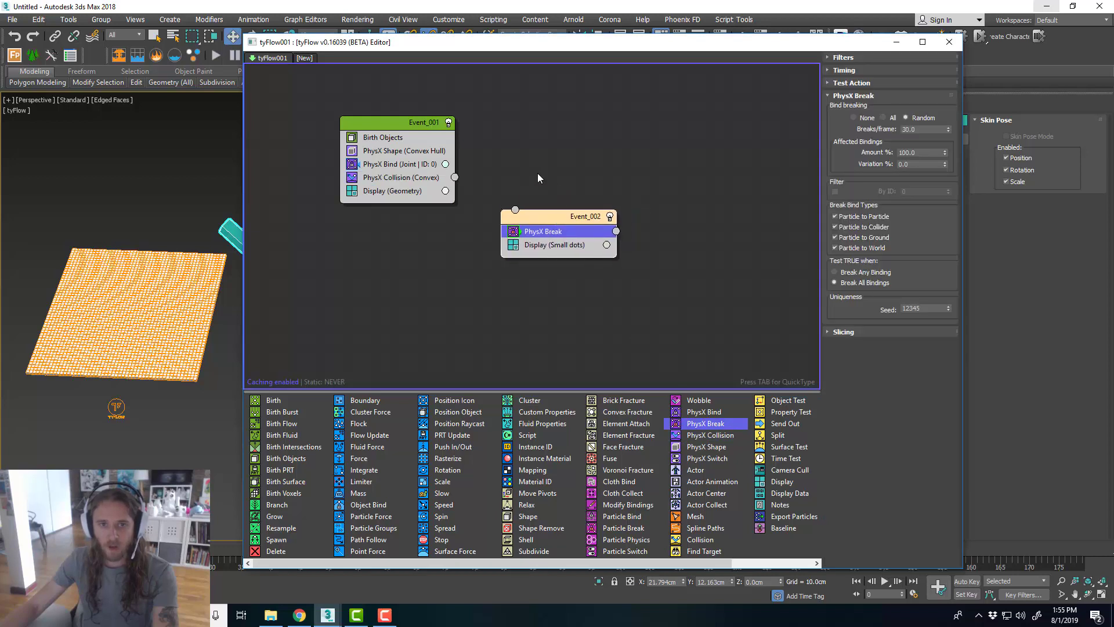
click(889, 117)
click(429, 178)
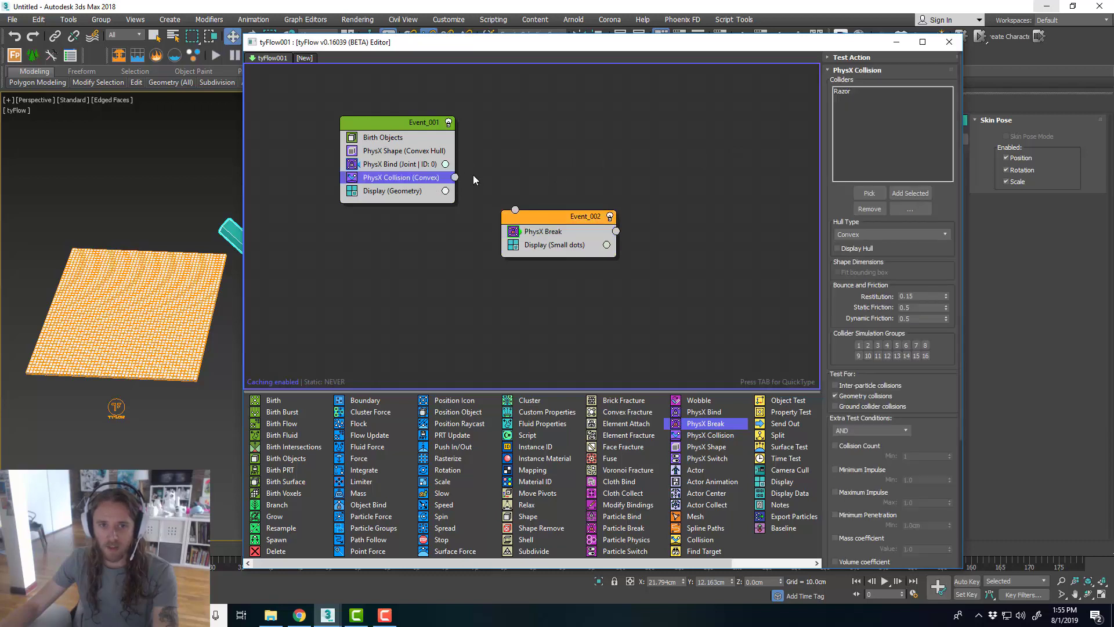
drag(455, 177, 516, 210)
- Set Event_002's Display operator to Geometry and give it a green display color
click(563, 245)
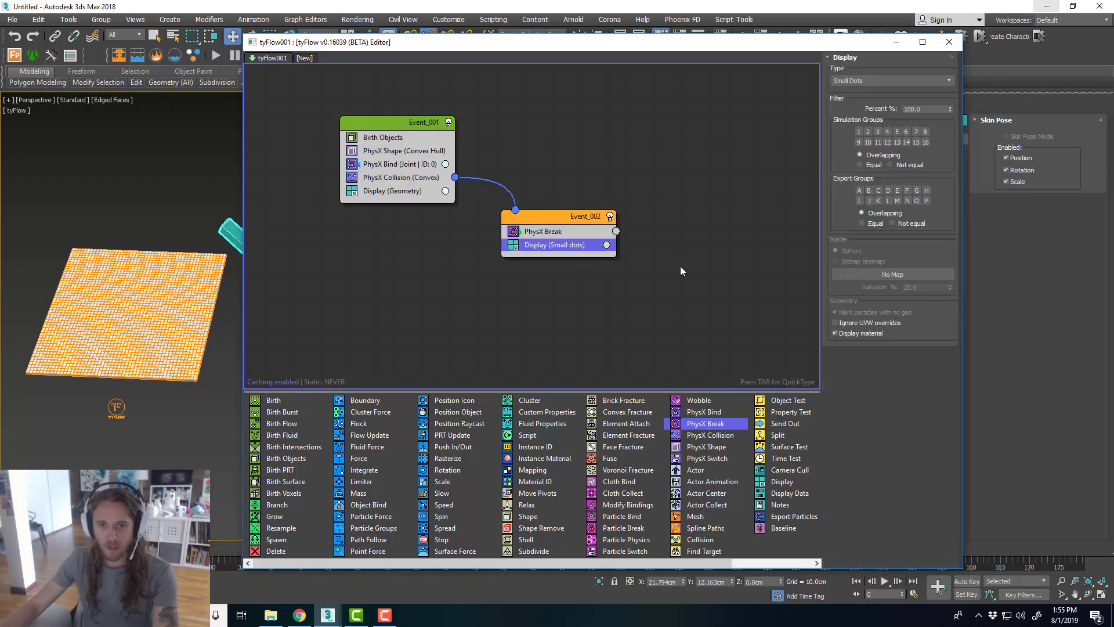
click(872, 81)
click(853, 137)
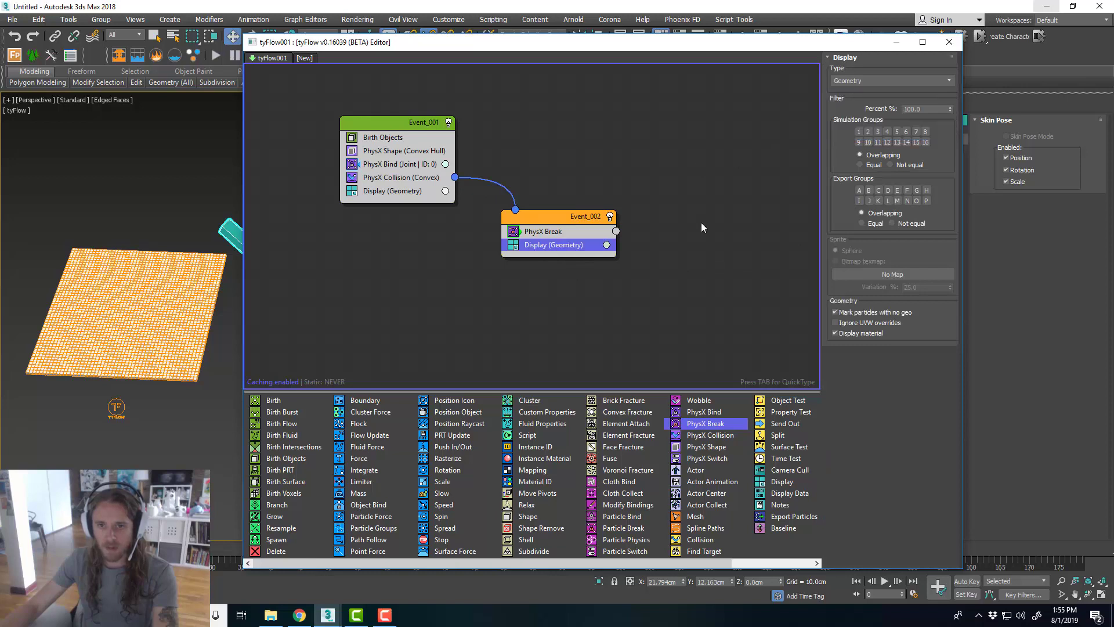
middle_drag(685, 233, 682, 232)
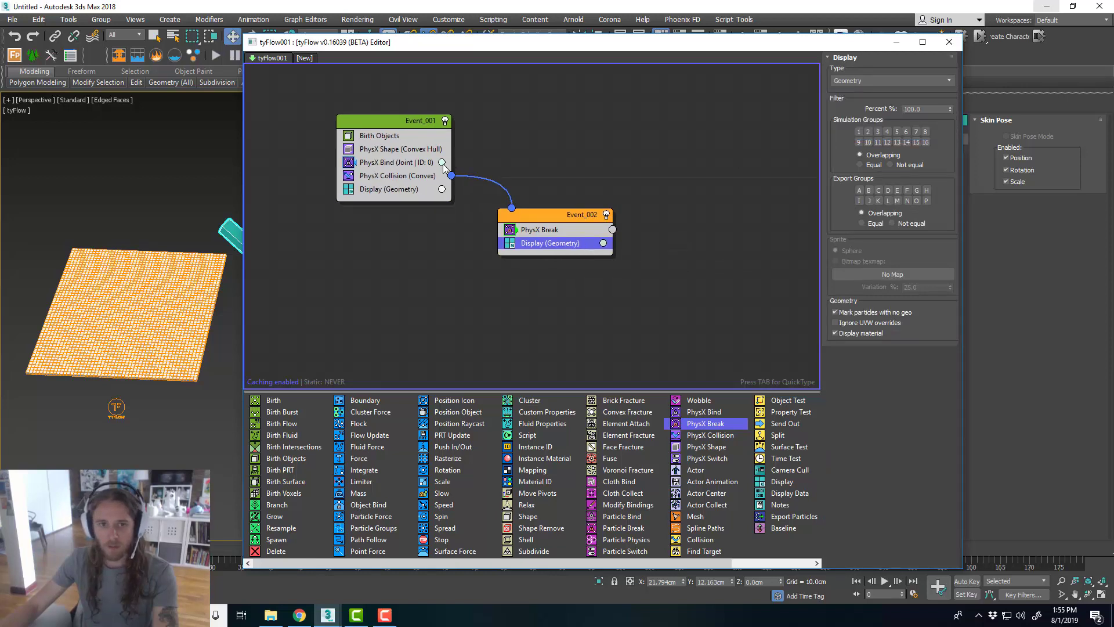
click(604, 244)
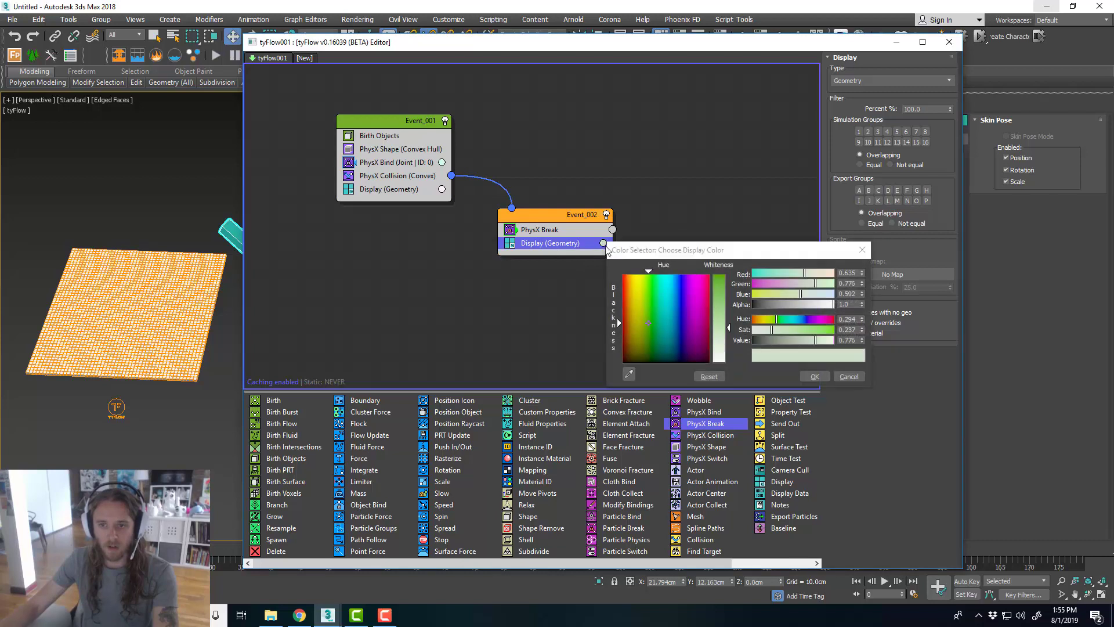
click(807, 377)
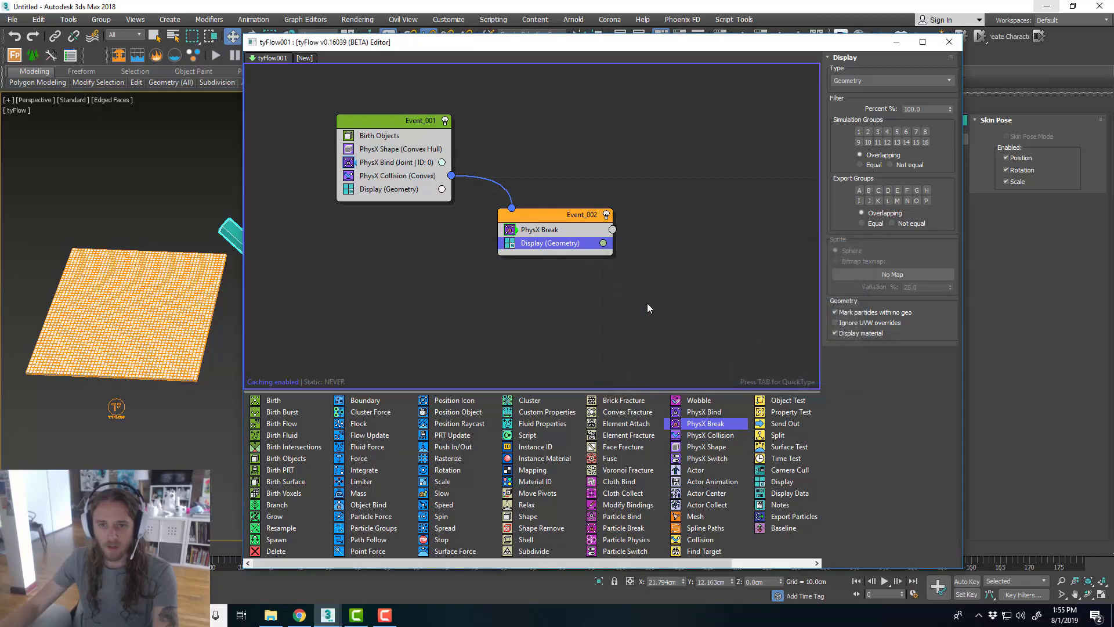
middle_drag(559, 285, 589, 295)
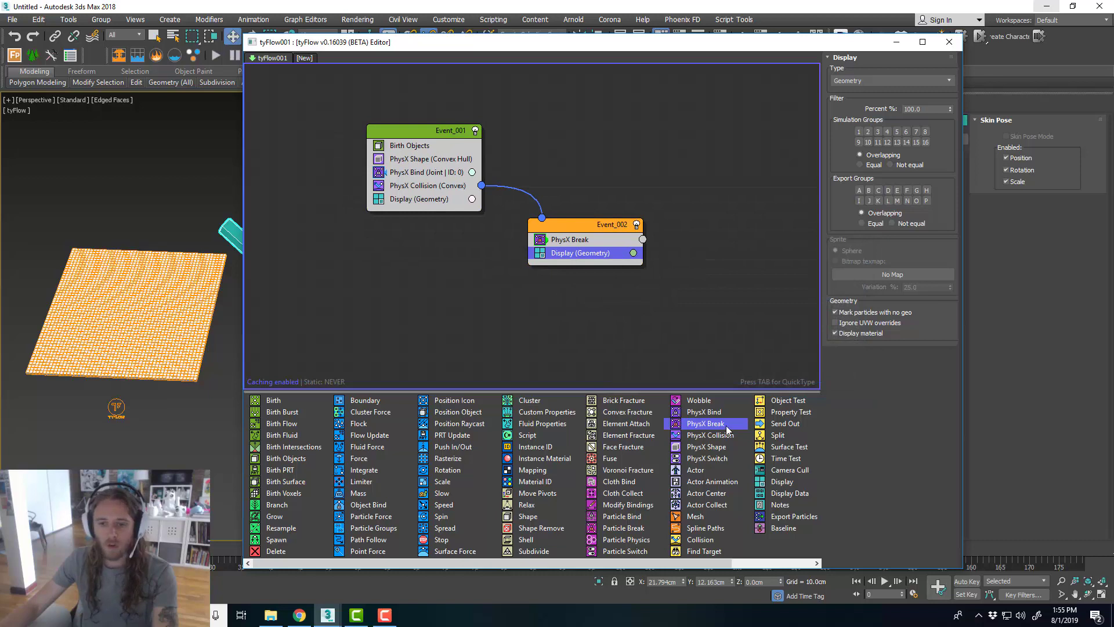
- Copy the PhysX Collision operator from Event_001 and paste it as an instance into Event_002 below PhysX Break
right_click(450, 187)
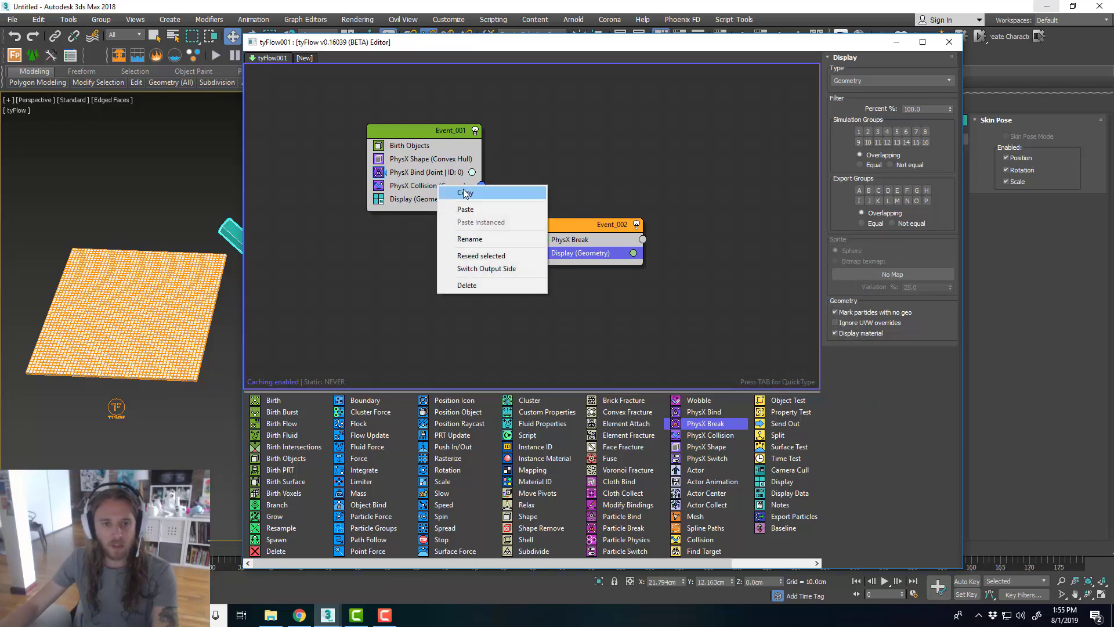
click(442, 192)
right_click(575, 241)
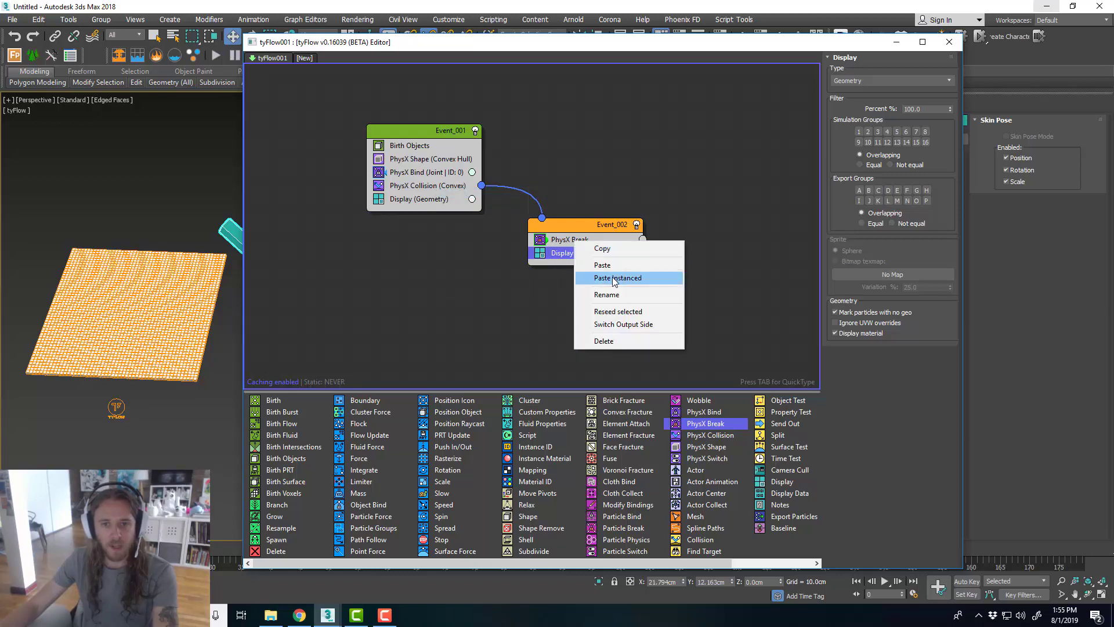
click(673, 277)
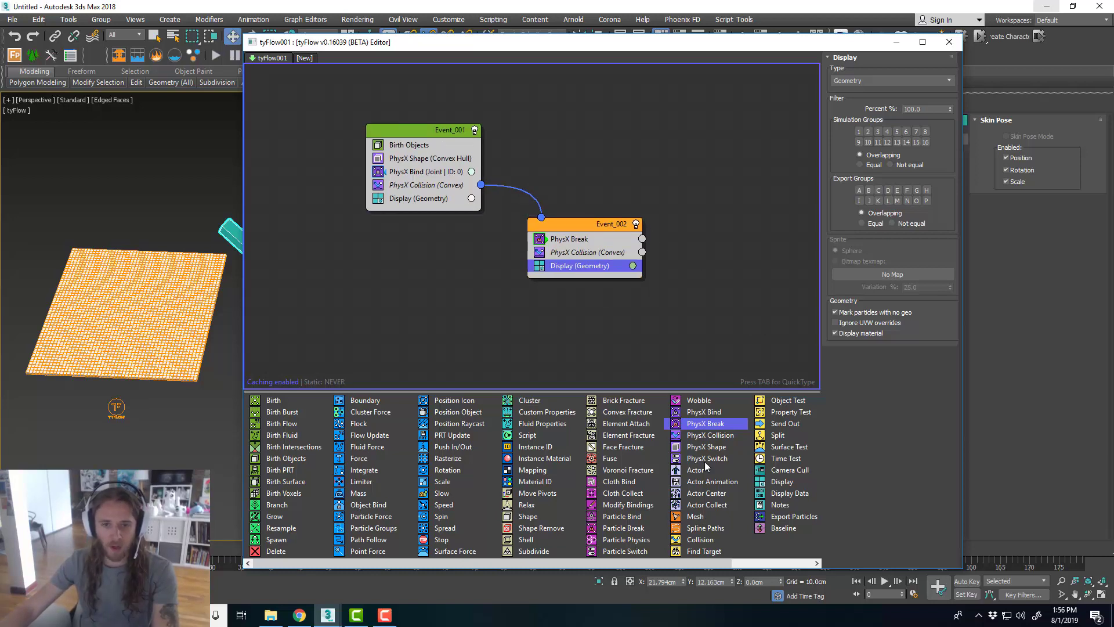
- Add a Mesh operator above the Display operator in both Event_002 and Event_001
drag(710, 517, 694, 439)
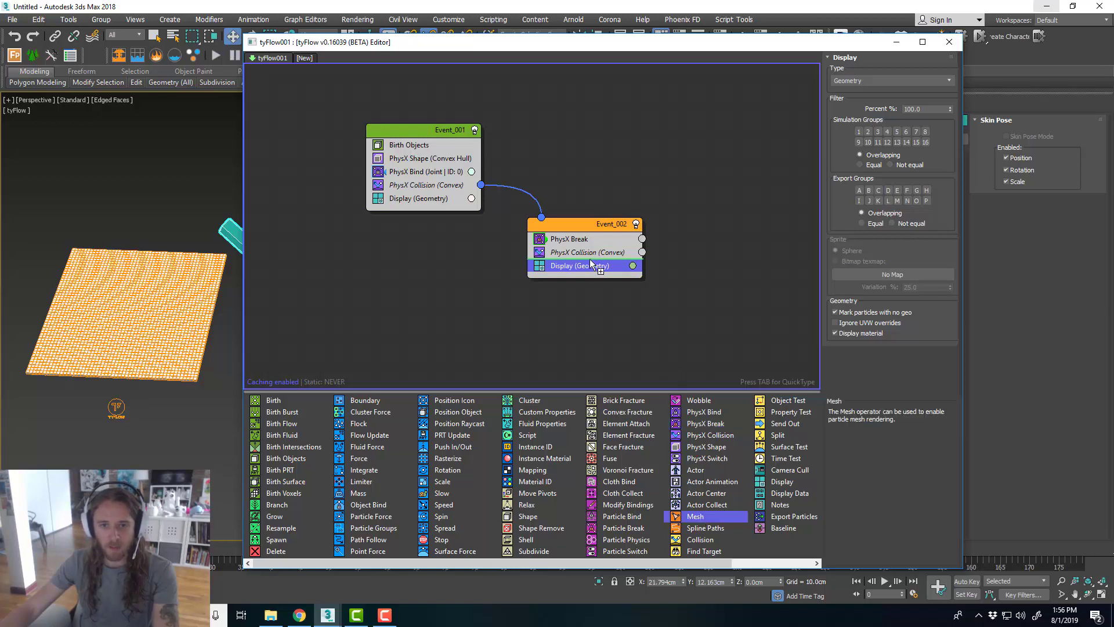
drag(590, 260, 609, 261)
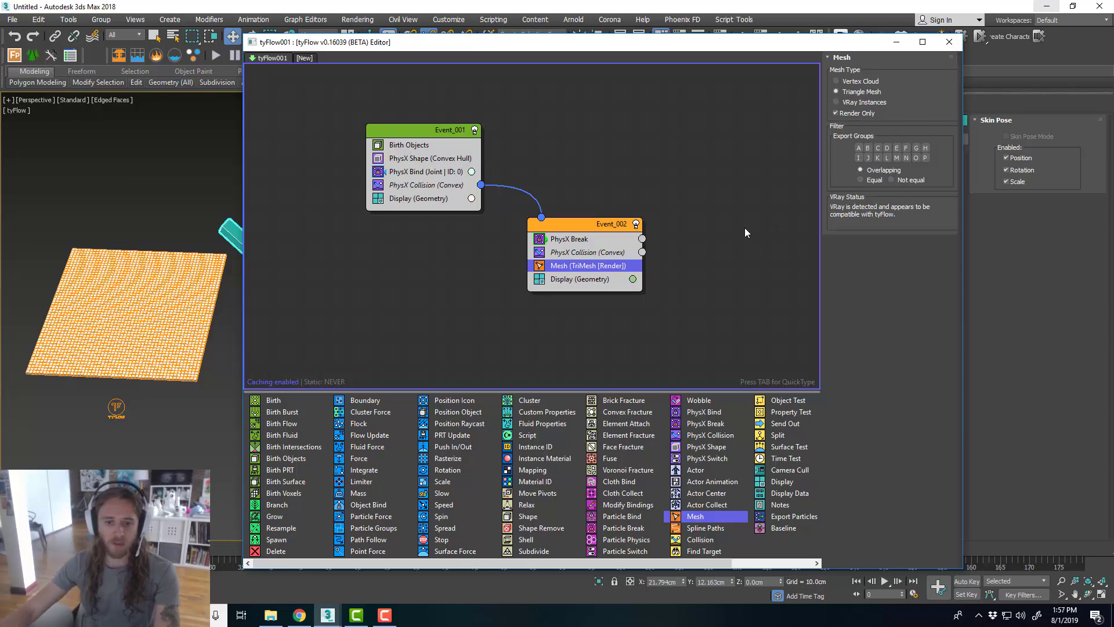
drag(699, 518, 450, 196)
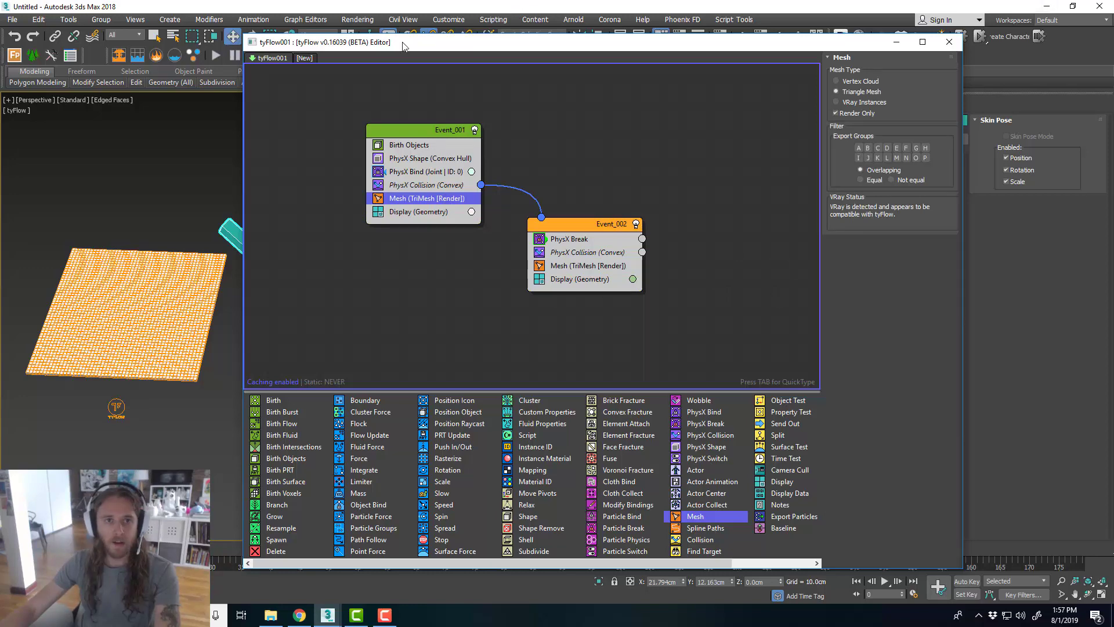
- Move the tyFlow editor aside and advance the simulation to frame 121 to examine how the razor breaks up the cube grid
drag(404, 44, 1113, 44)
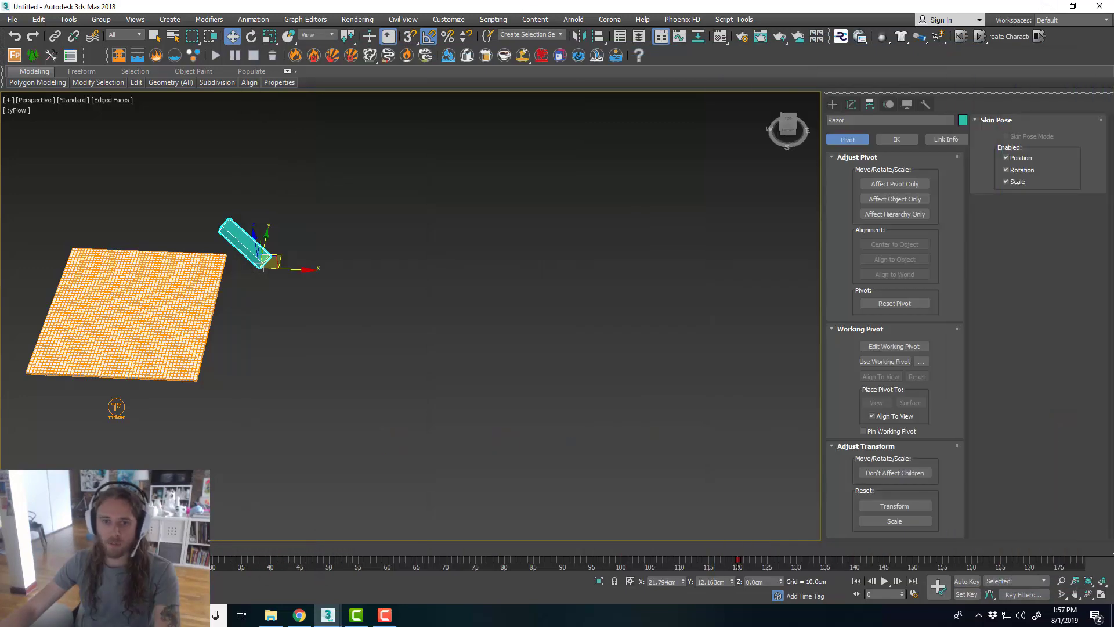
scroll(216, 319, up, 5)
scroll(411, 314, down, 4)
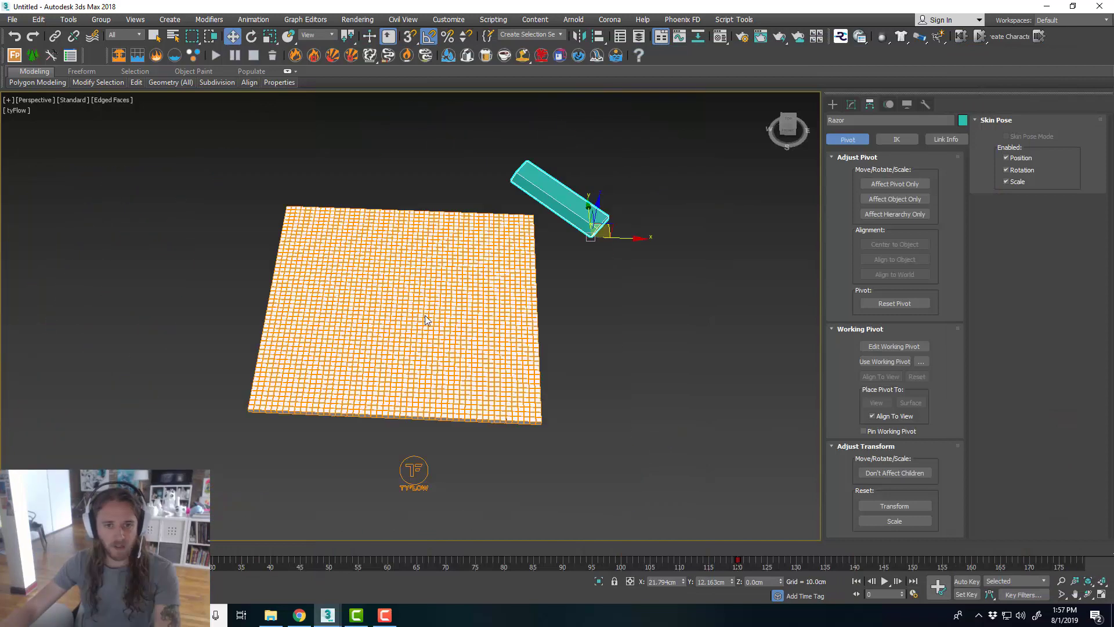
mouse_move(741, 549)
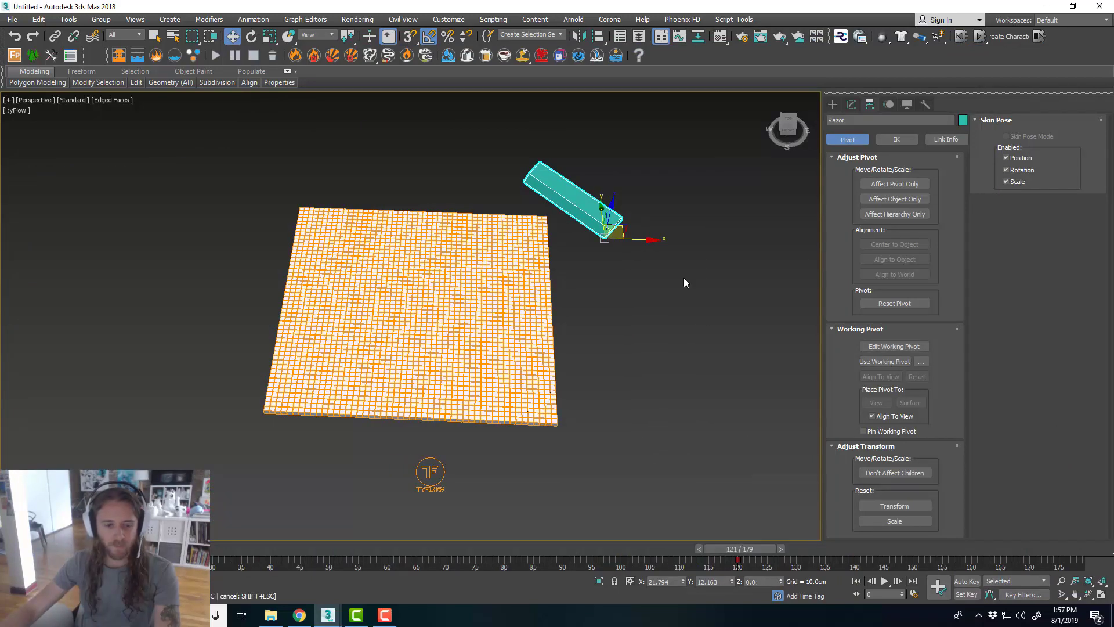
key(ctrl+z)
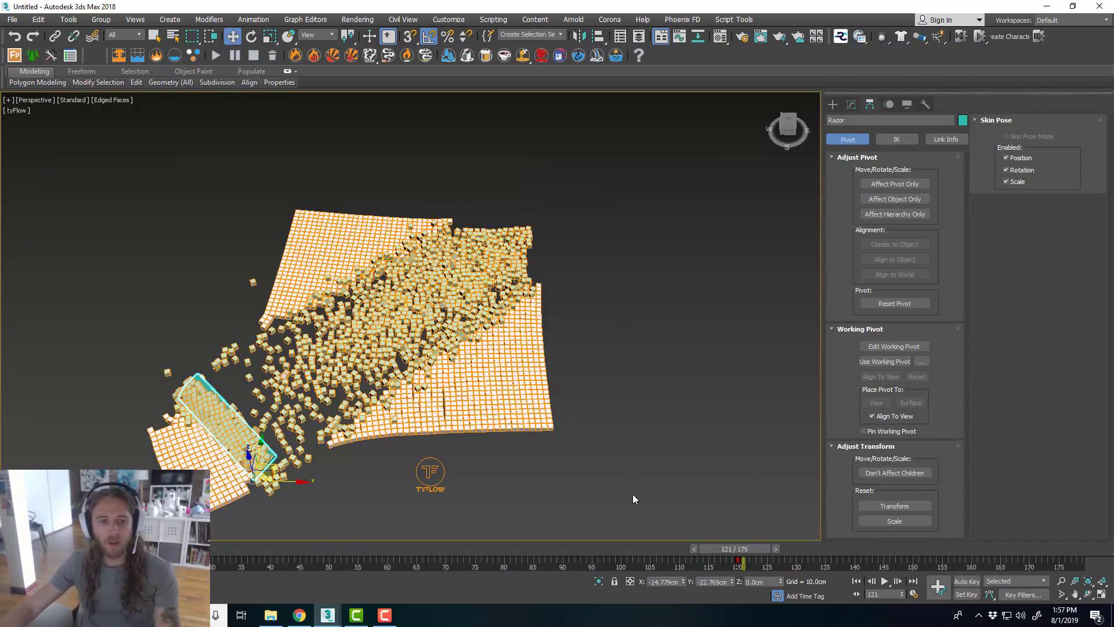
scroll(452, 380, up, 3)
alt+middle_drag(452, 380, 485, 378)
scroll(485, 378, down, 3)
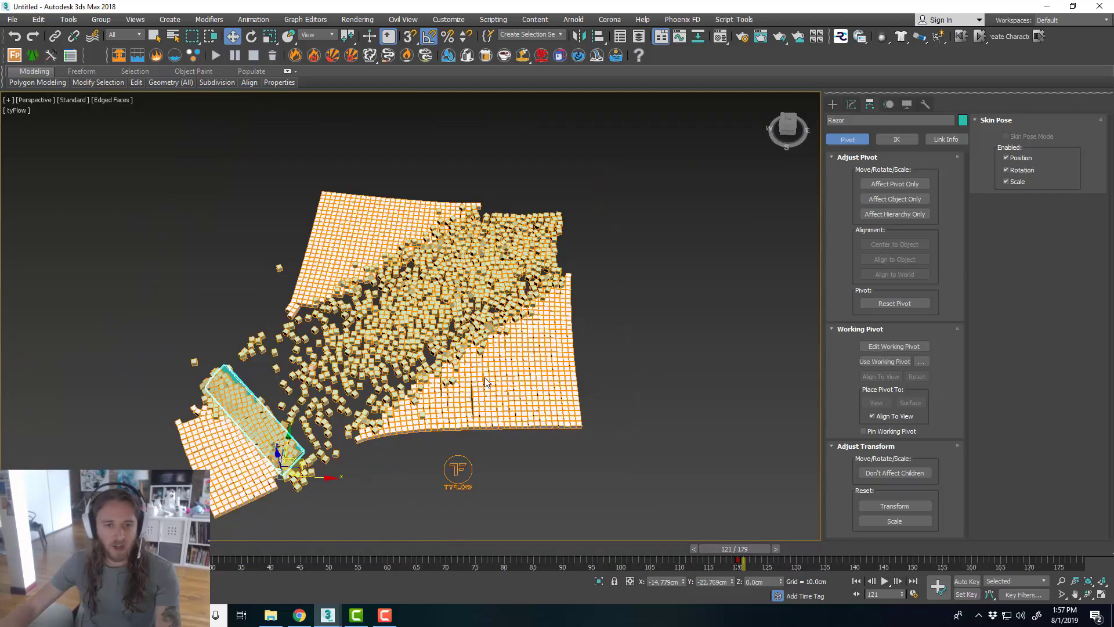
- Scrub back to frame 47 and inspect the breaking cubes around the razor up close
drag(743, 549, 329, 531)
key(w)
scroll(569, 239, up, 5)
scroll(528, 355, down, 2)
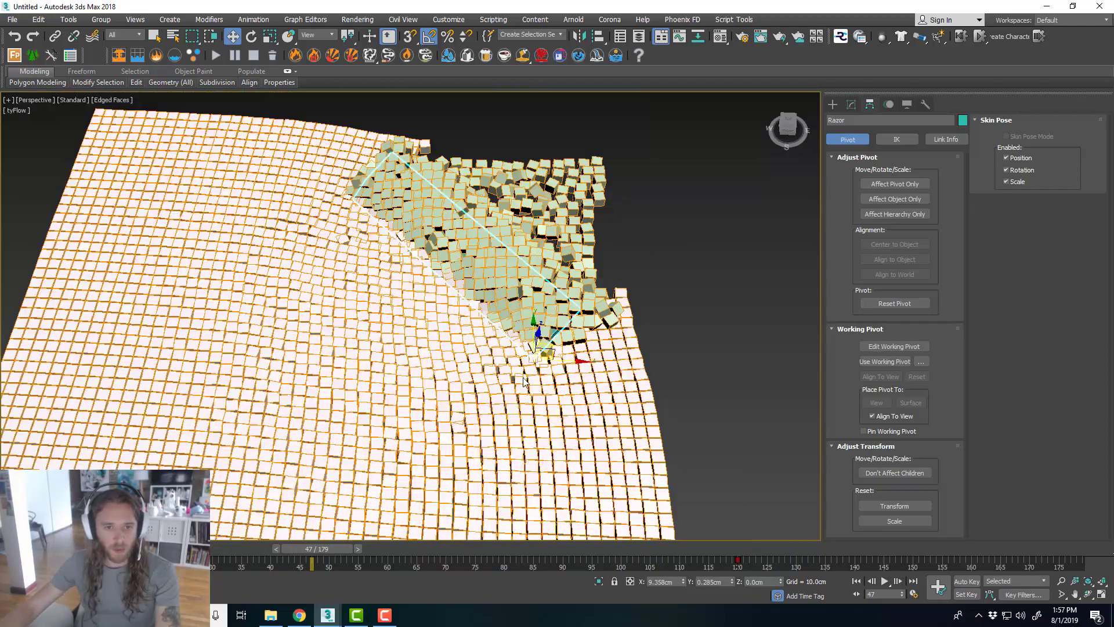
- Select the tyFlow object and set its PhysX simulation substeps to 6
scroll(528, 355, up, 5)
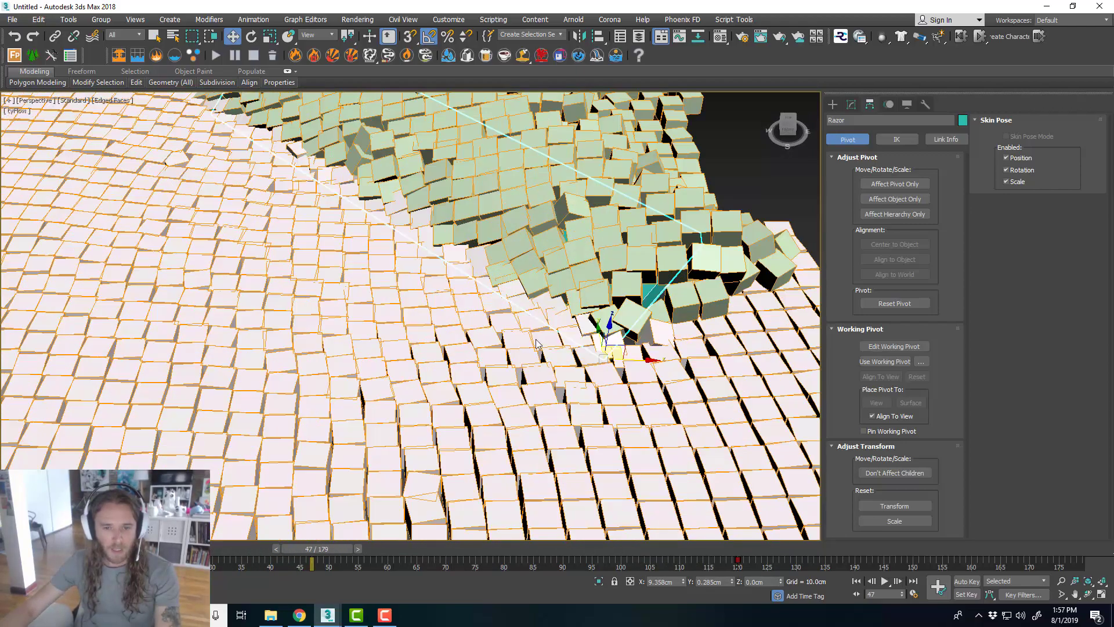
scroll(515, 316, down, 6)
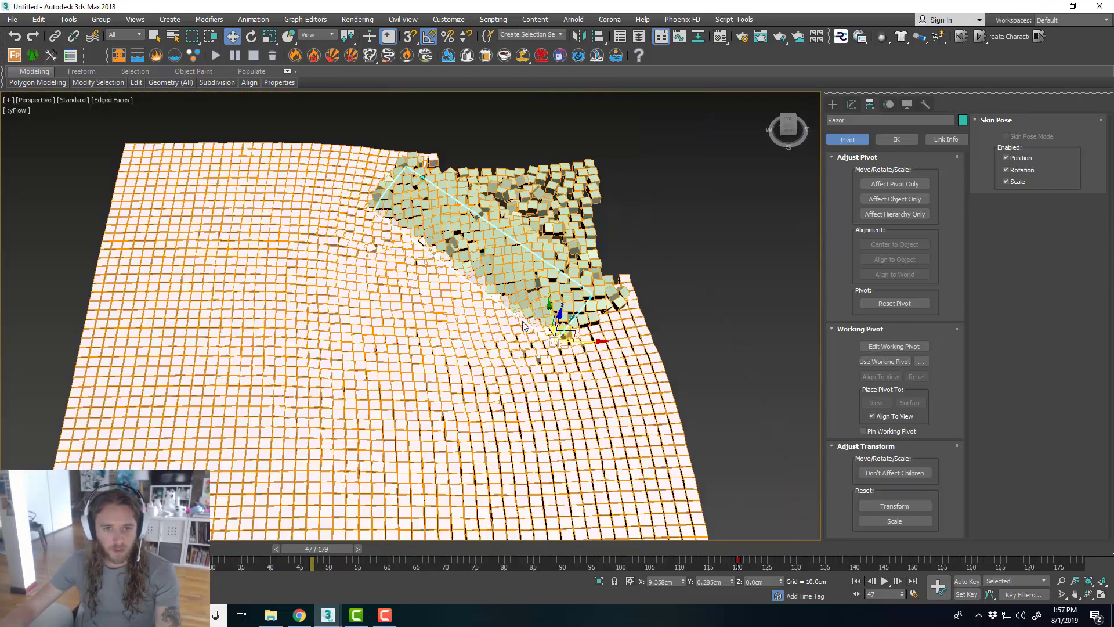
mouse_move(535, 376)
middle_down()
mouse_move(535, 325)
mouse_move(531, 354)
middle_up()
scroll(534, 345, down, 3)
middle_drag(503, 505, 494, 457)
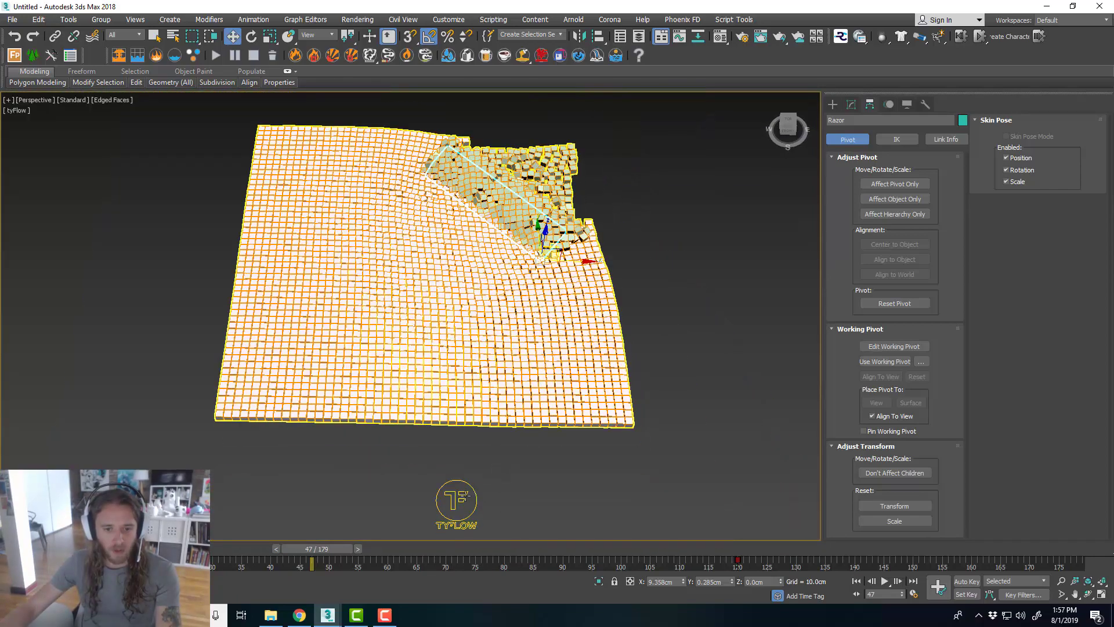
click(472, 491)
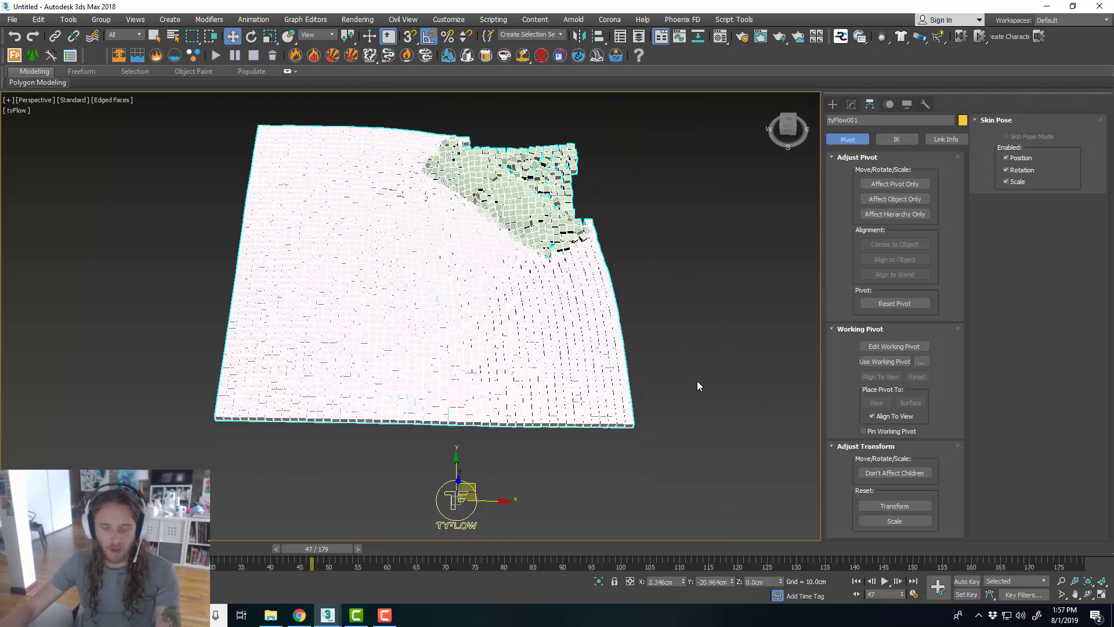
click(846, 105)
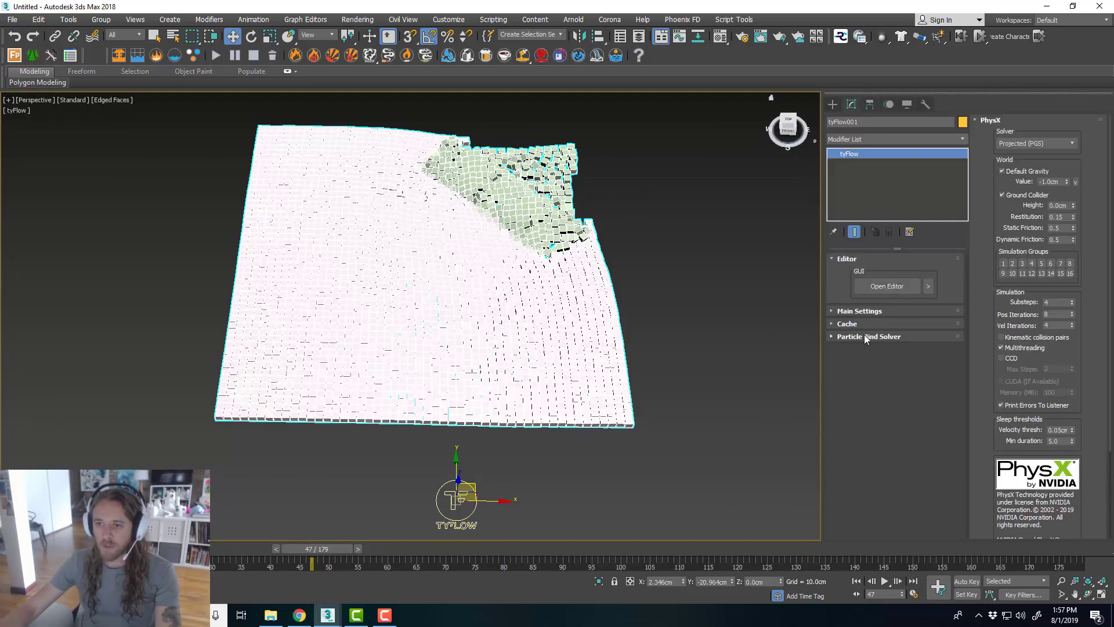
click(991, 120)
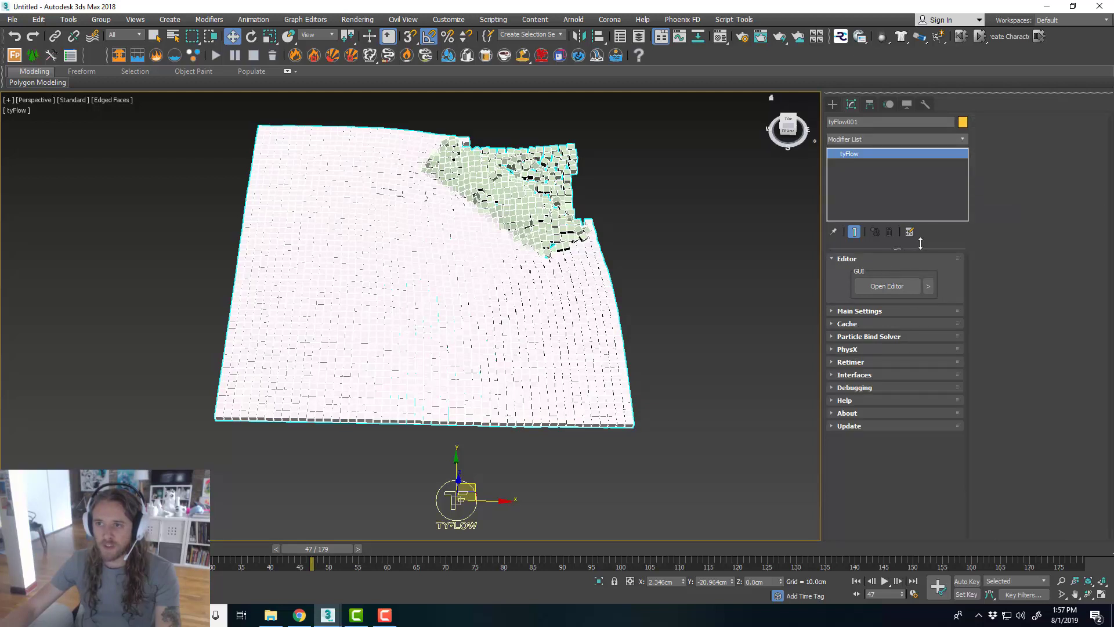
click(862, 349)
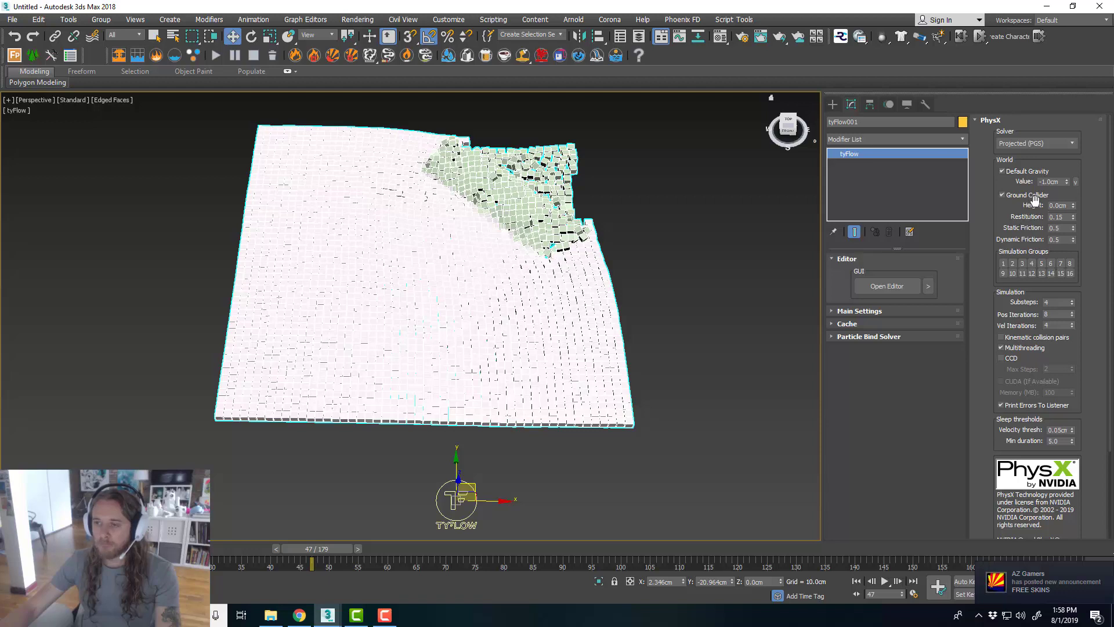
double_click(1051, 302)
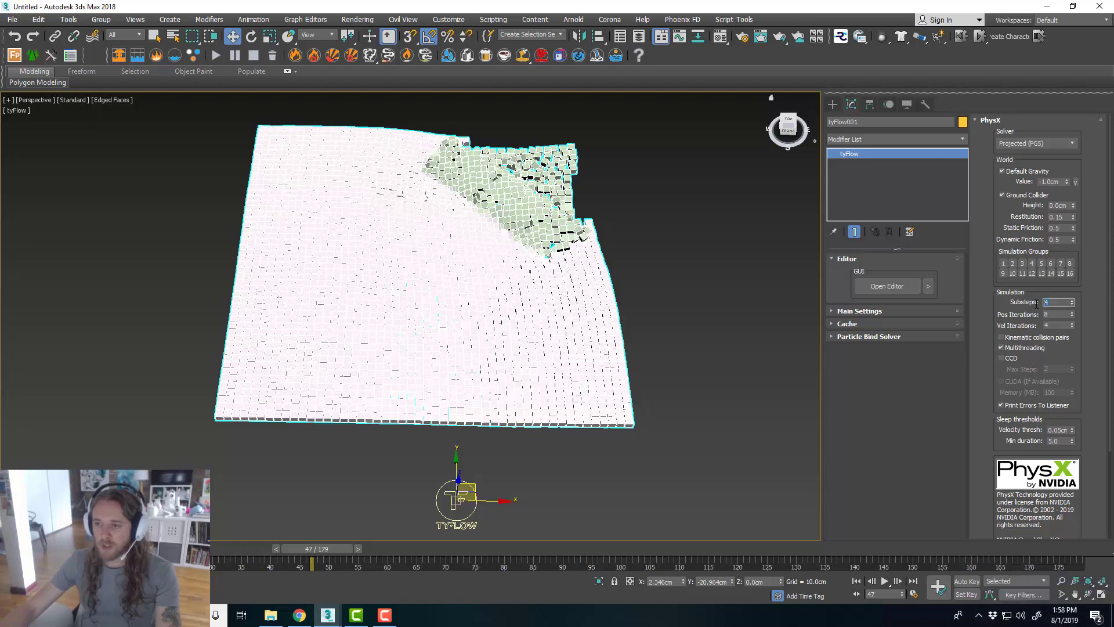
text(6)
key(Return)
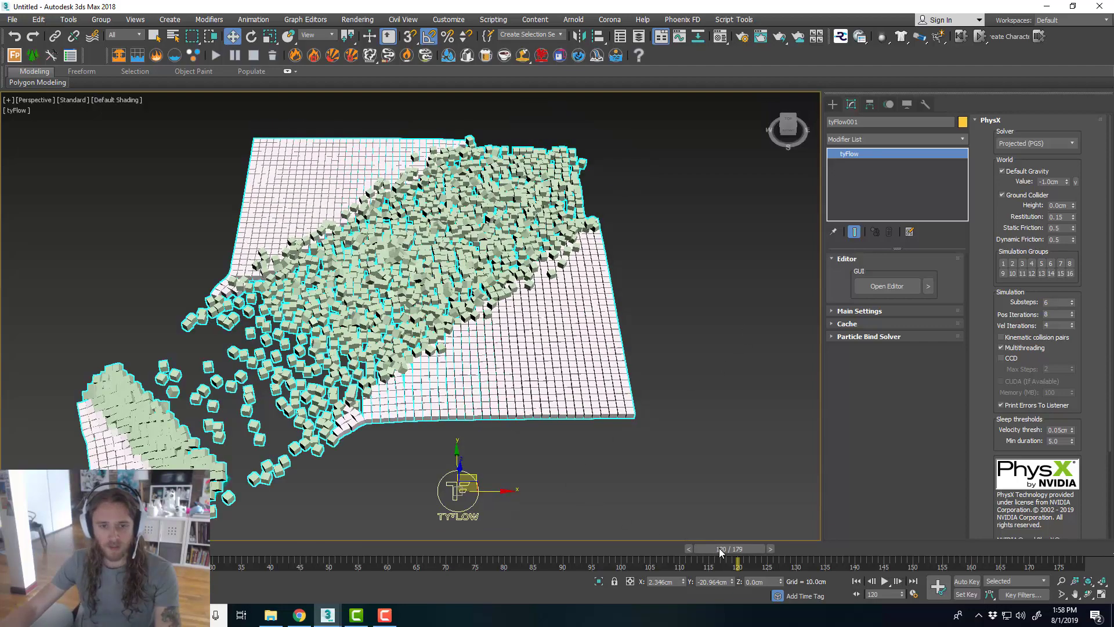
- Scrub the simulation back from frame 120 through frame 77 and examine the loosened cubes along the cut up close
drag(720, 551, 488, 490)
key(w)
scroll(500, 307, up, 5)
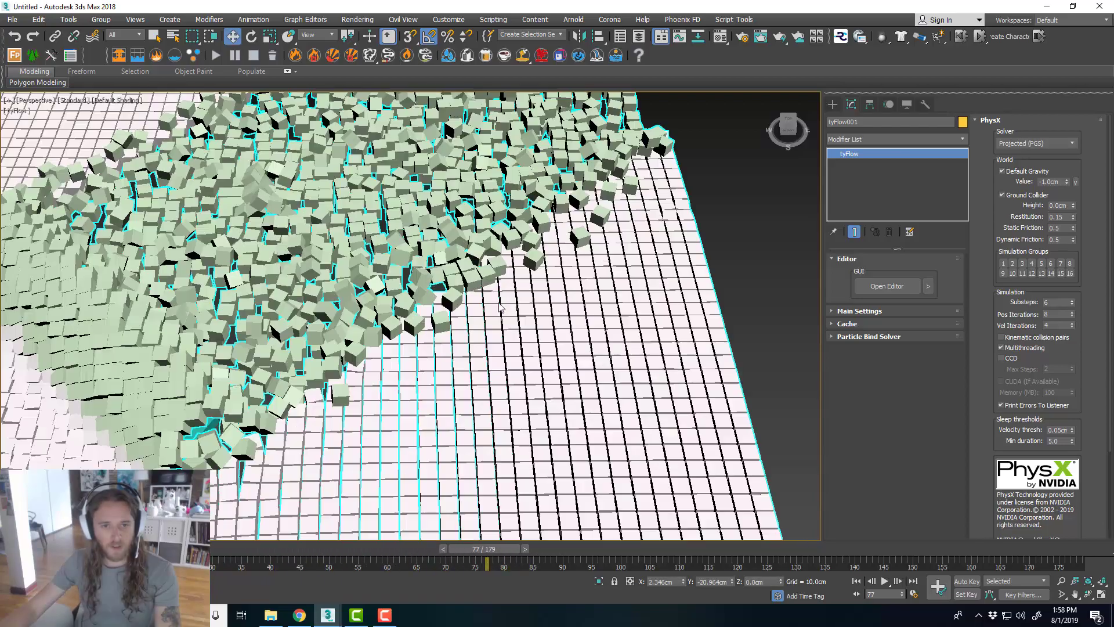
alt+middle_drag(500, 308, 471, 511)
drag(486, 550, 396, 516)
key(w)
scroll(397, 516, down, 5)
alt+middle_drag(396, 516, 451, 526)
- Scrub the frames between about 75 and 88 to examine how the razor breaks through the grid's far edge
drag(383, 549, 547, 548)
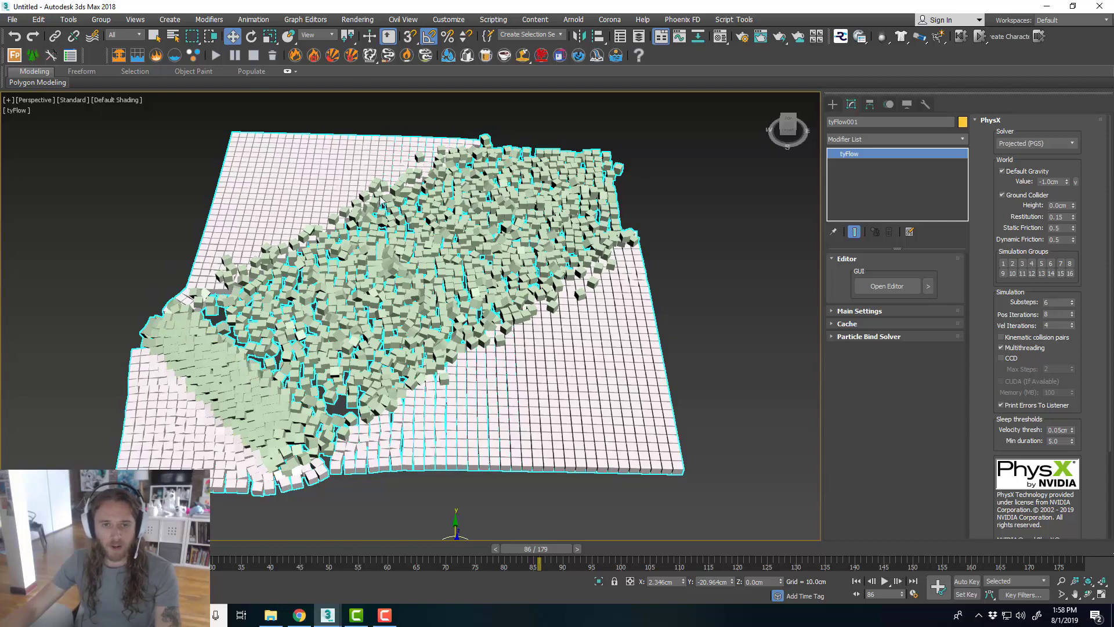
drag(539, 548, 556, 519)
key(w)
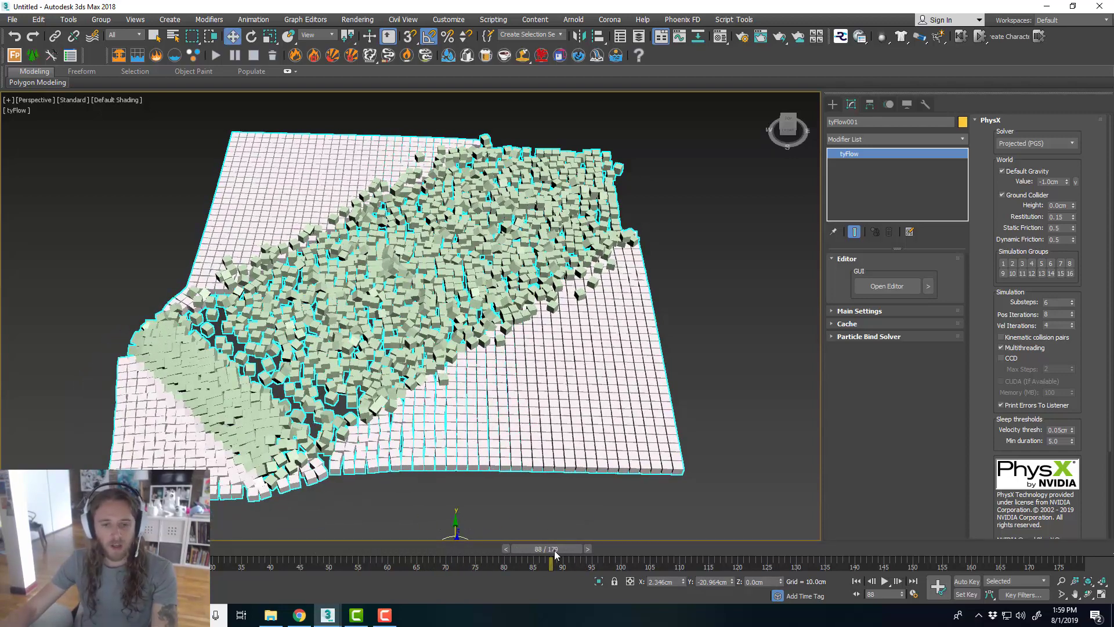
drag(554, 549, 541, 517)
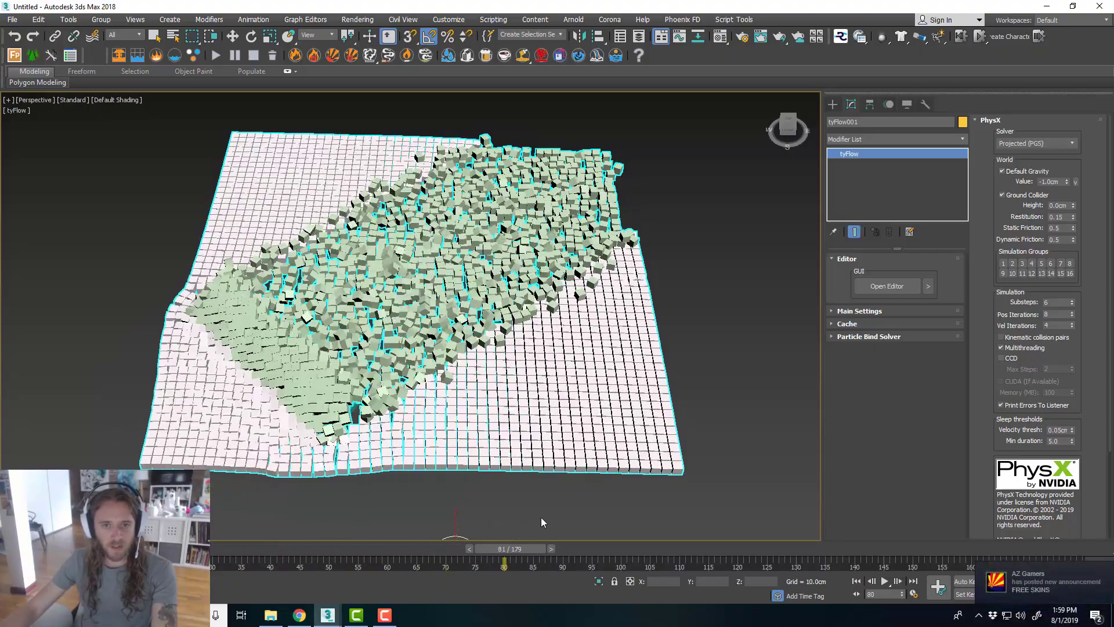
alt+middle_drag(522, 452, 492, 405)
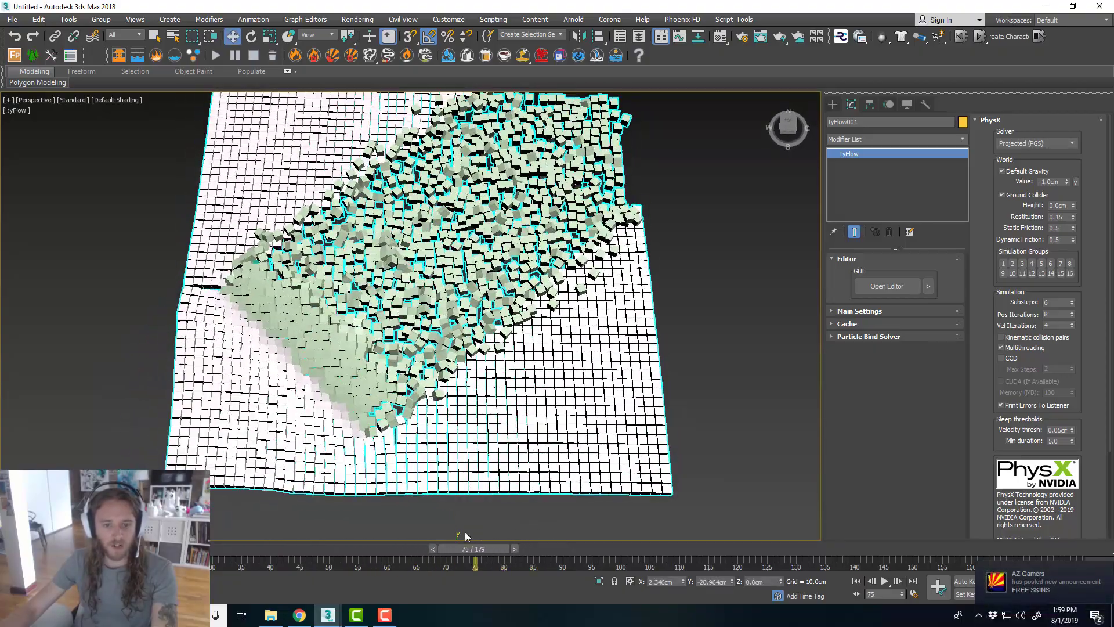
- Return to frame 10 and create a plane around the cube grid, about 36.4 cm long and 36.1 cm wide
drag(464, 550, 215, 551)
scroll(406, 377, down, 5)
alt+middle_drag(406, 377, 522, 348)
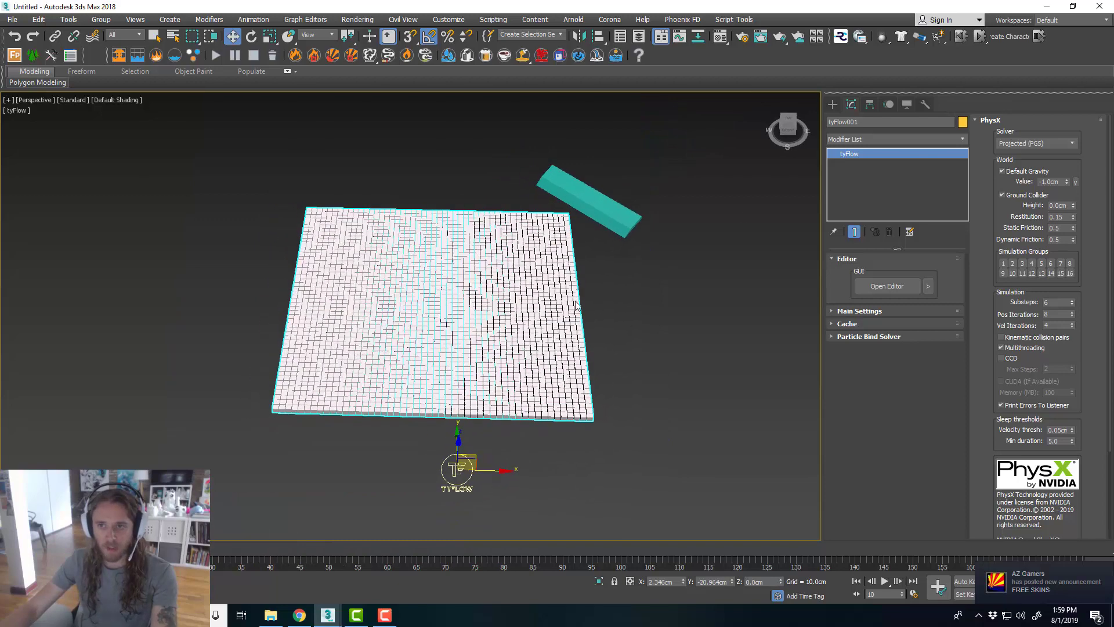
click(833, 103)
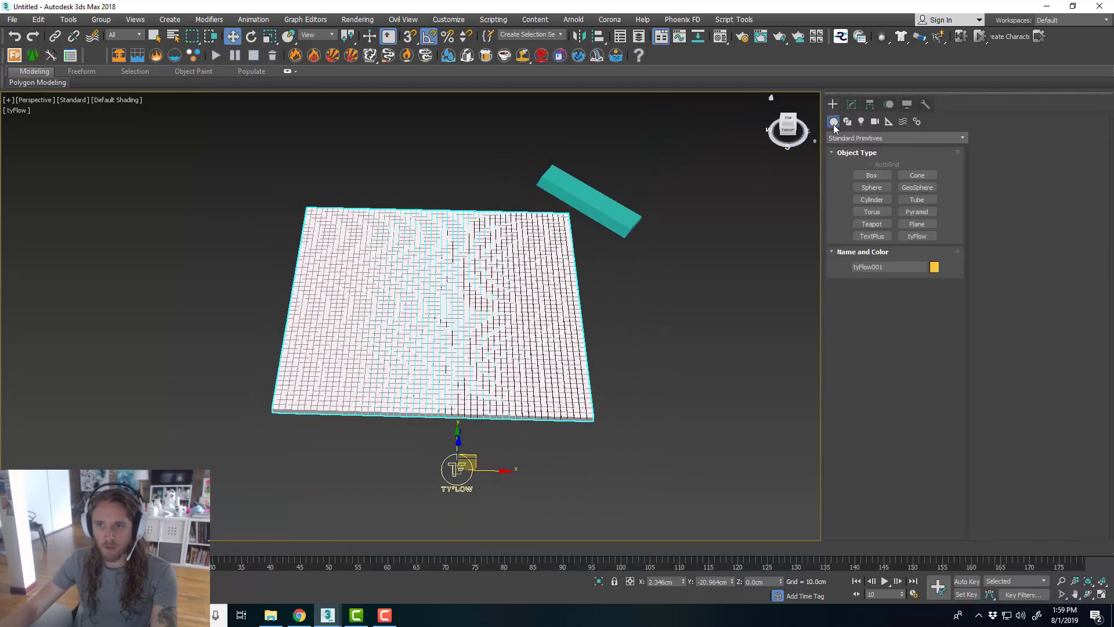
click(917, 224)
drag(241, 438, 596, 199)
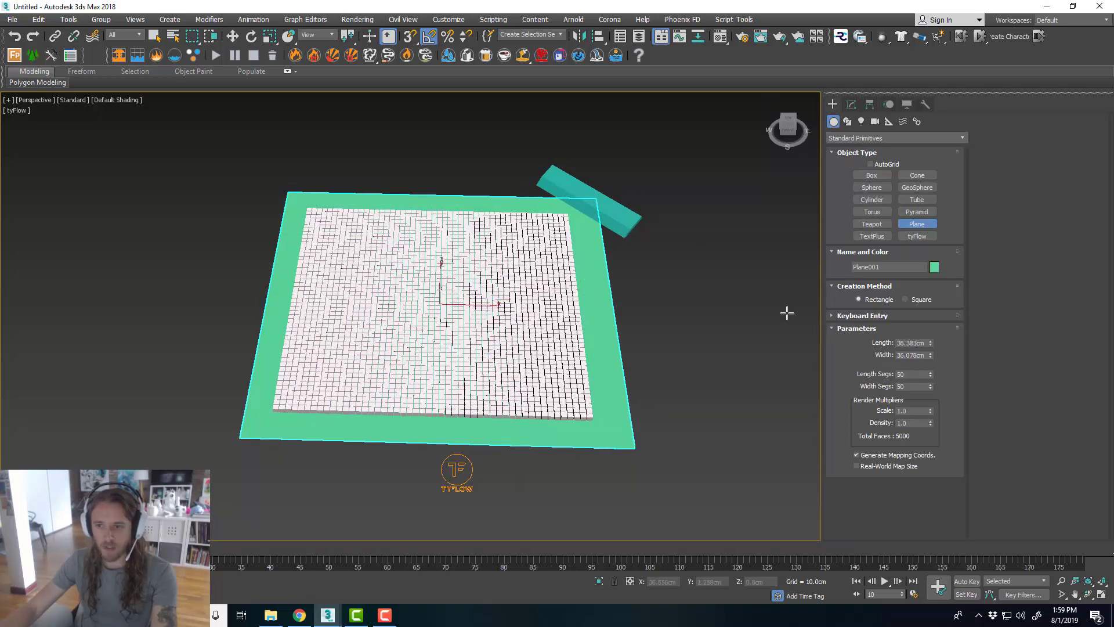
key(w)
- Set the plane to one length and one width segment and resize it to 40 by 40 cm
click(852, 104)
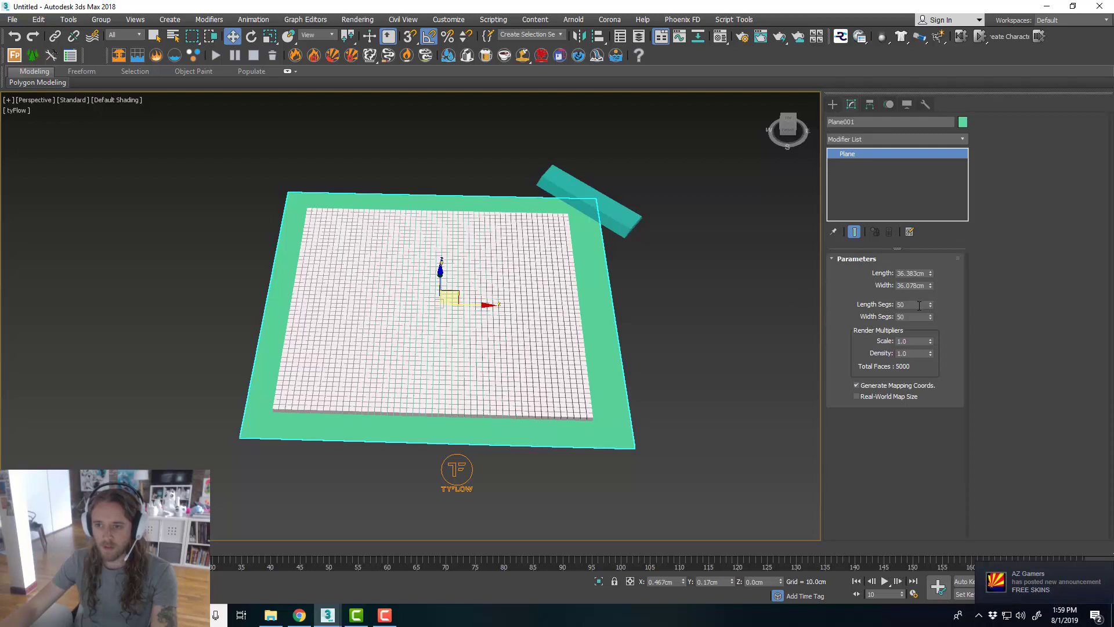
text(1)
key(Tab)
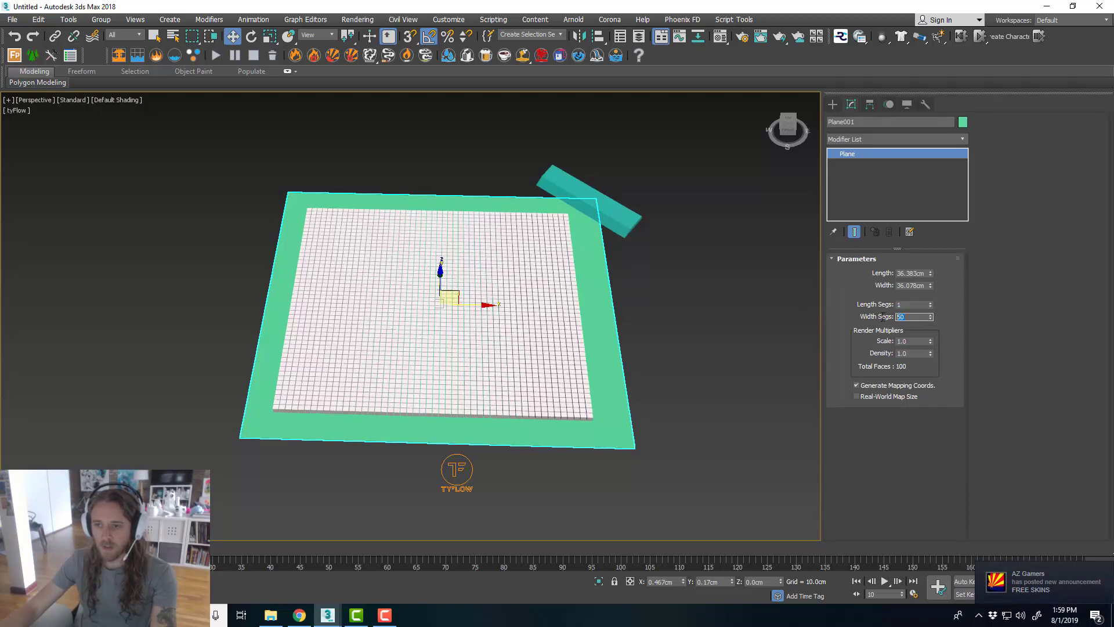
text(1)
double_click(927, 273)
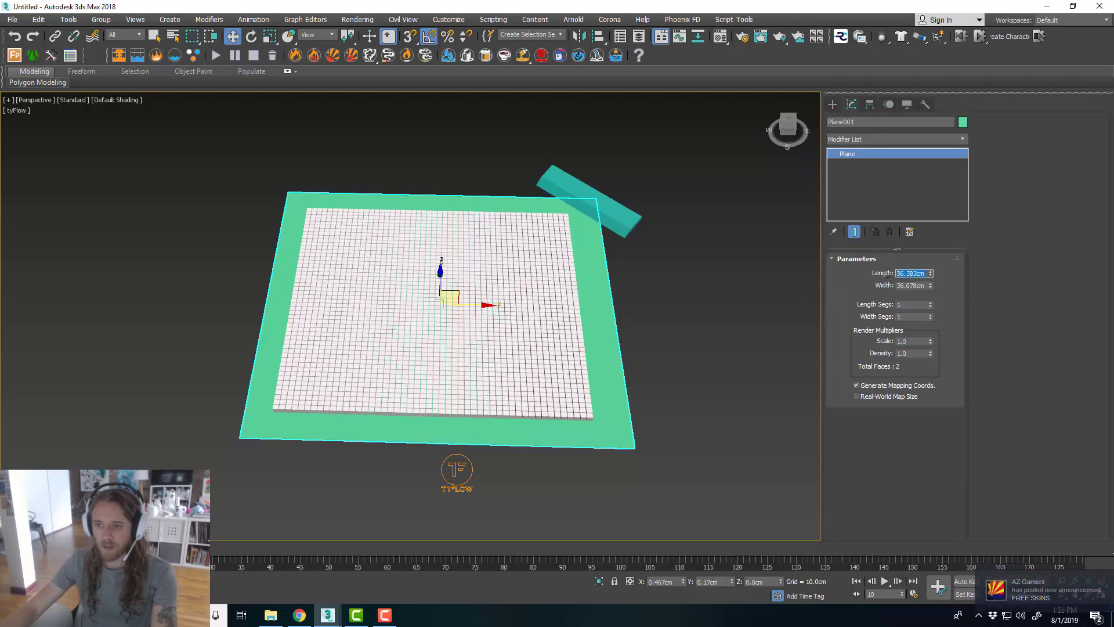
text(40)
key(Tab)
text(40)
key(Tab)
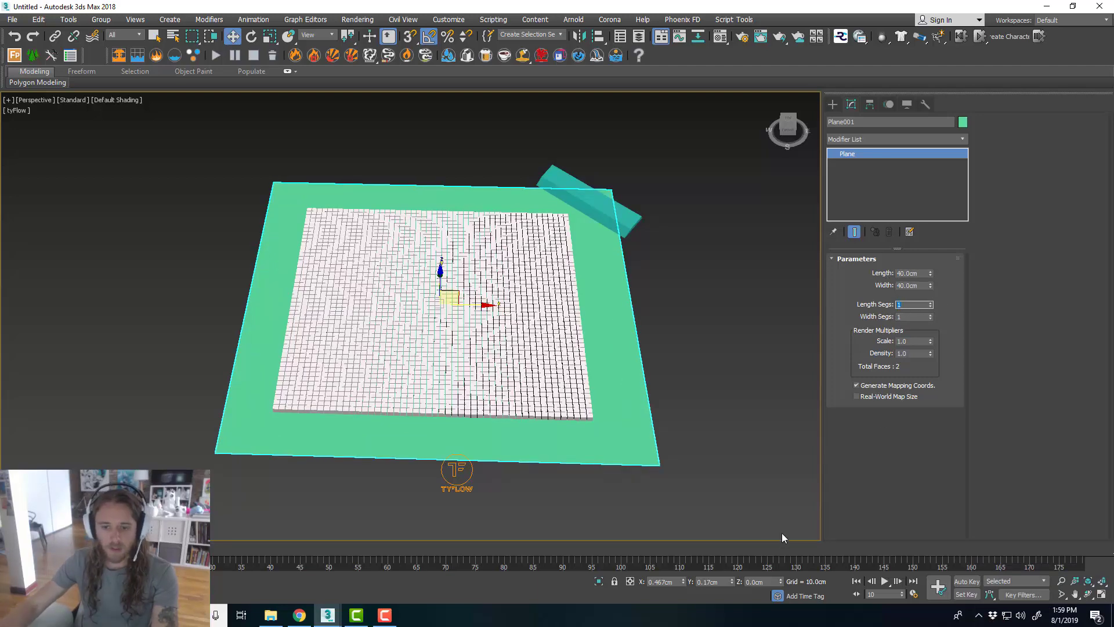
- Center the plane on the world origin at X 0 and Y 0 and check it around the cube grid
click(670, 583)
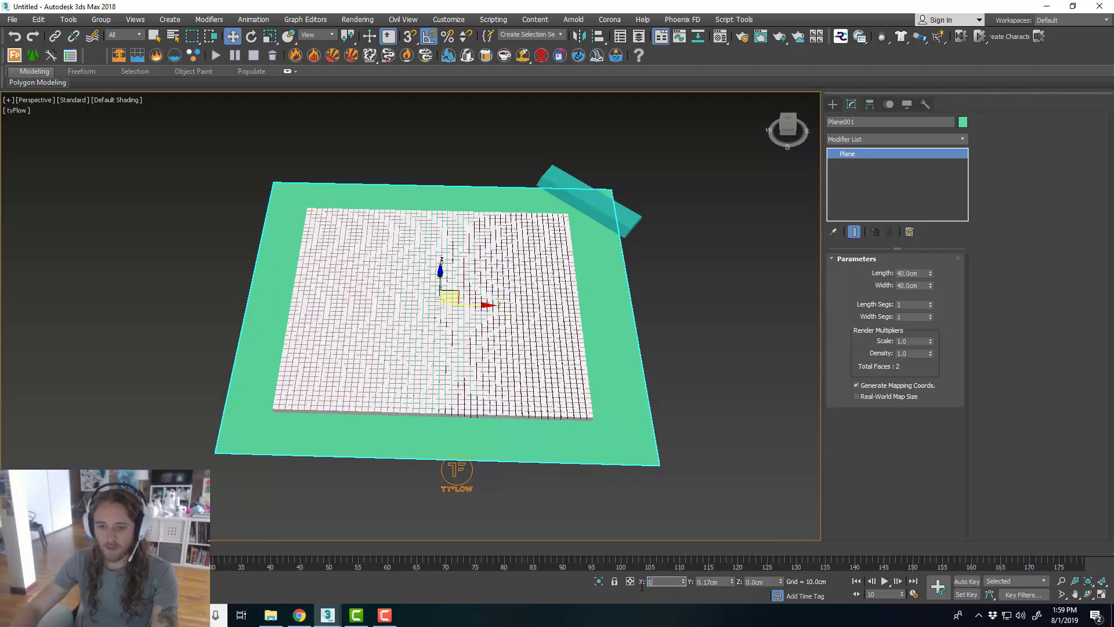
text(0)
key(Tab)
text(0)
key(Return)
alt+middle_drag(552, 321, 436, 265)
scroll(521, 342, up, 5)
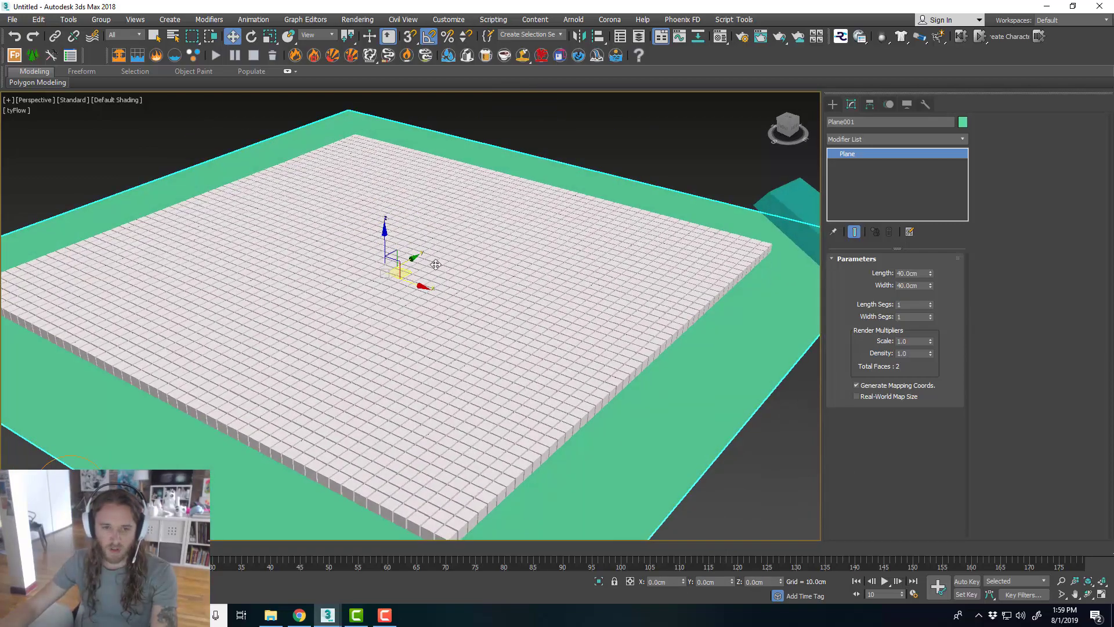
scroll(438, 274, down, 3)
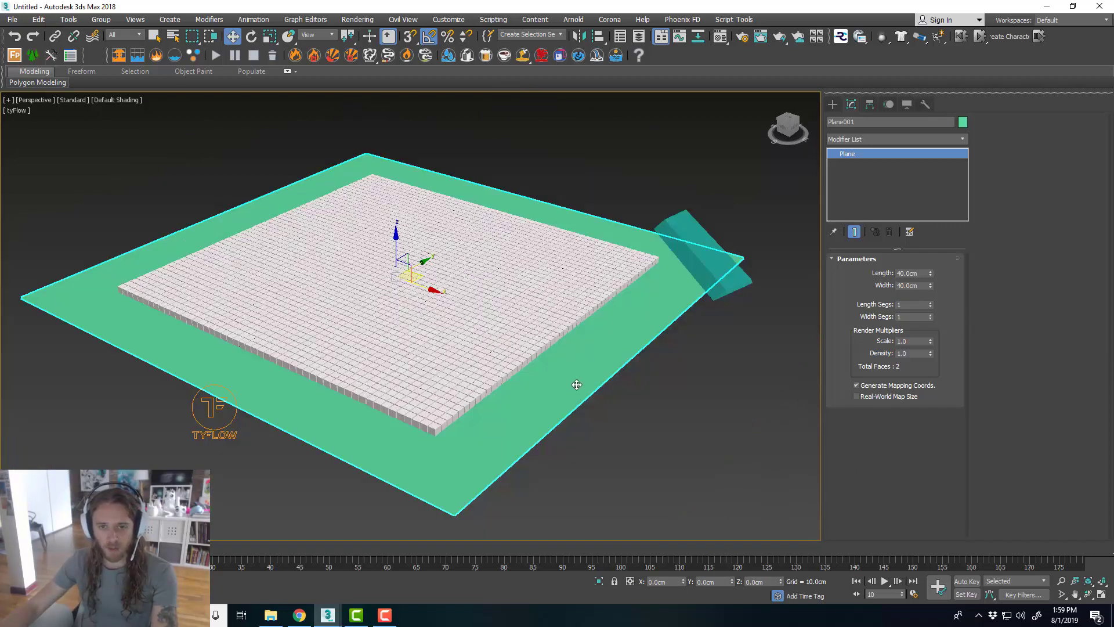
alt+middle_drag(576, 385, 665, 173)
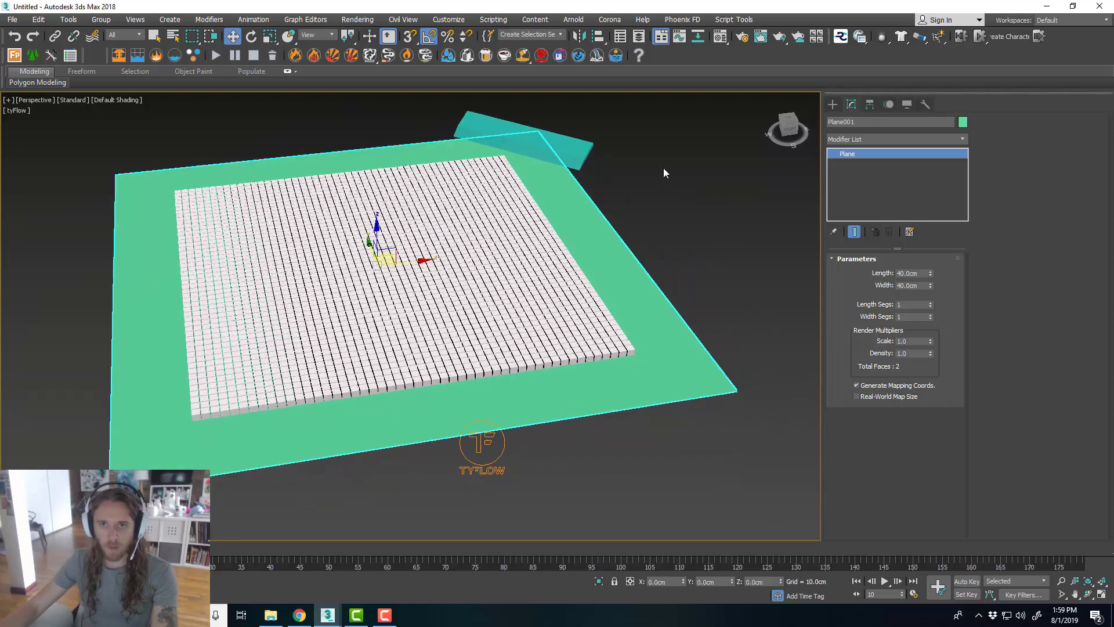
- Open the Material Editor and place it clear of the cube grid
click(724, 38)
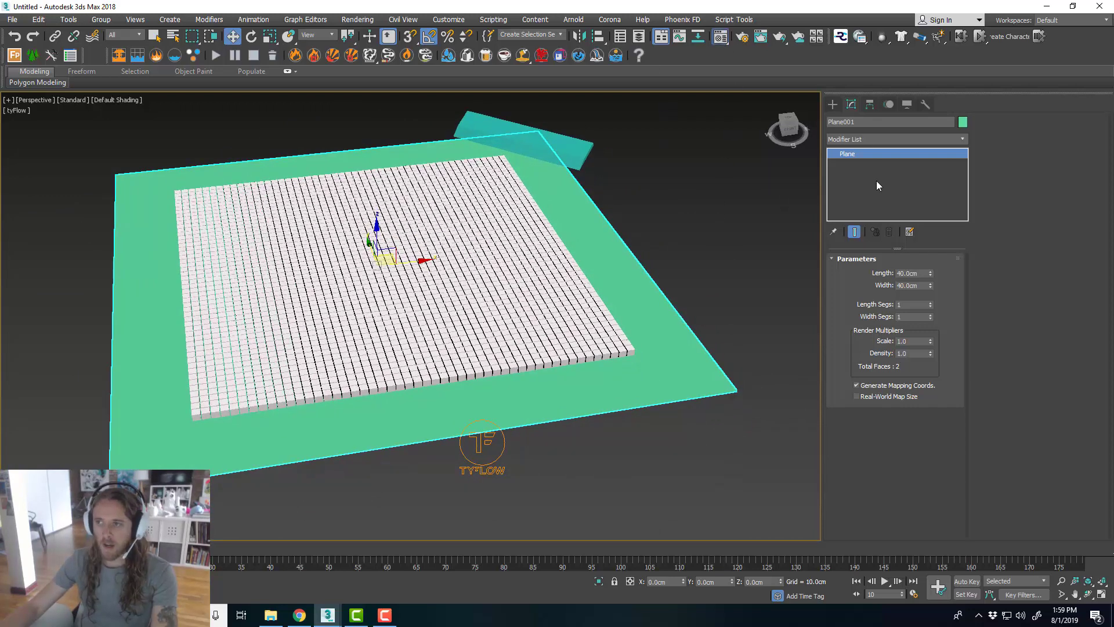
drag(1097, 65, 904, 68)
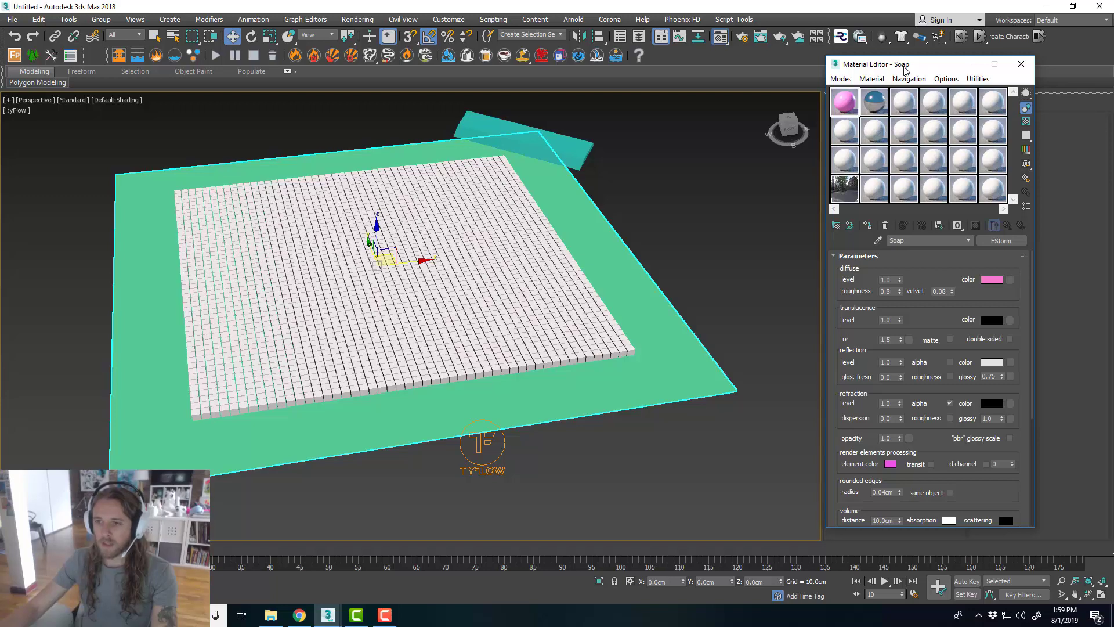
- Switch to Chrome, play the finished Digital Soap Cutting video as a look reference, and return to 3ds Max
click(299, 616)
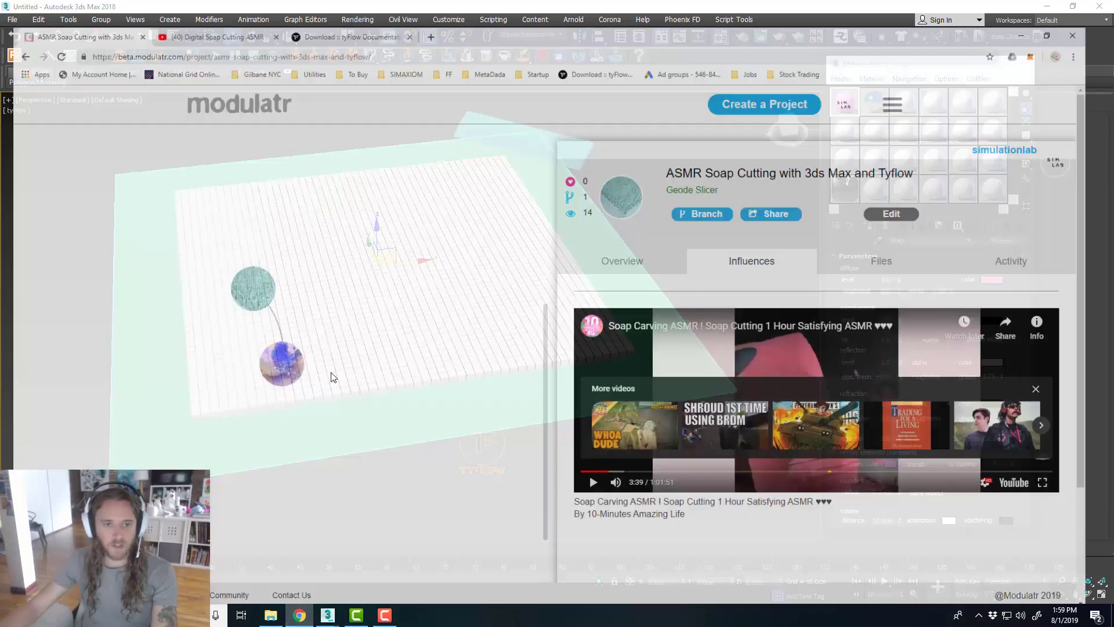
key(ctrl+Tab)
click(20, 469)
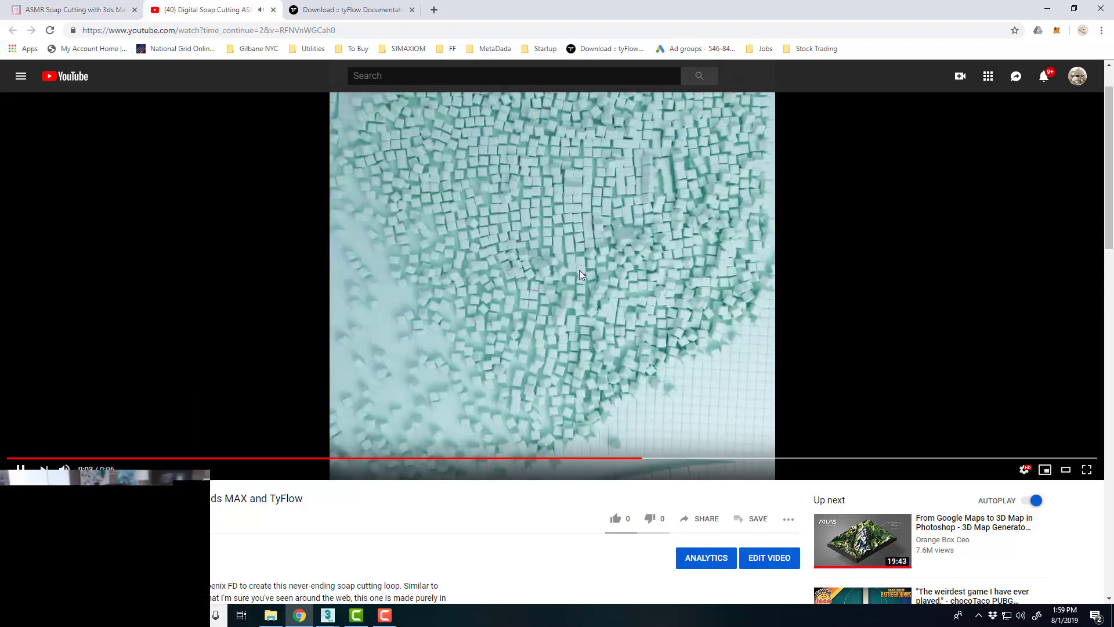
click(20, 469)
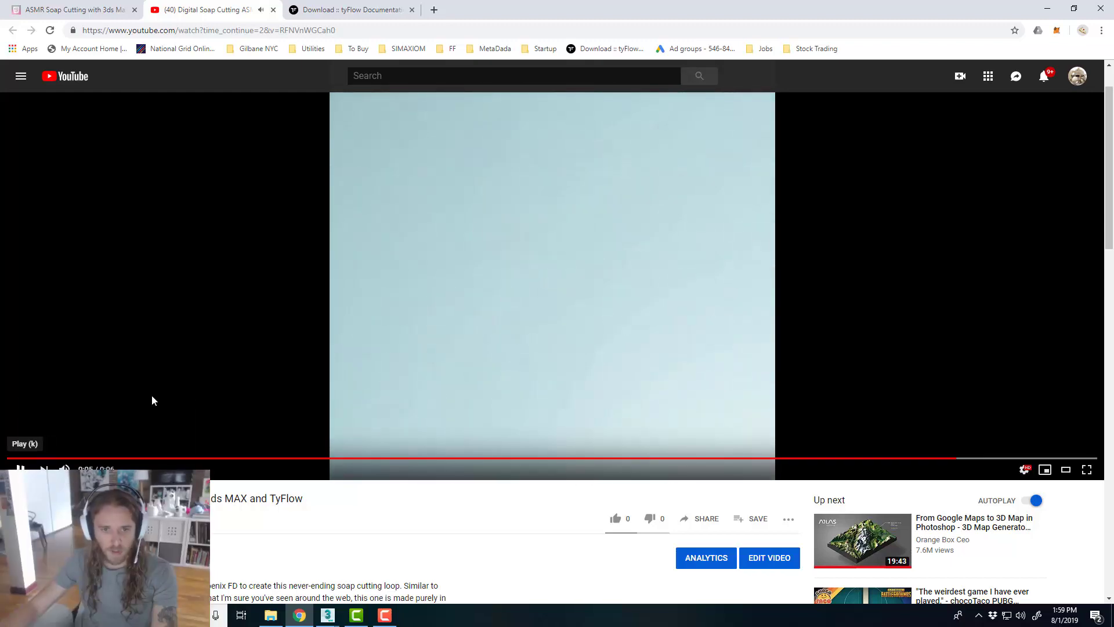
click(1047, 8)
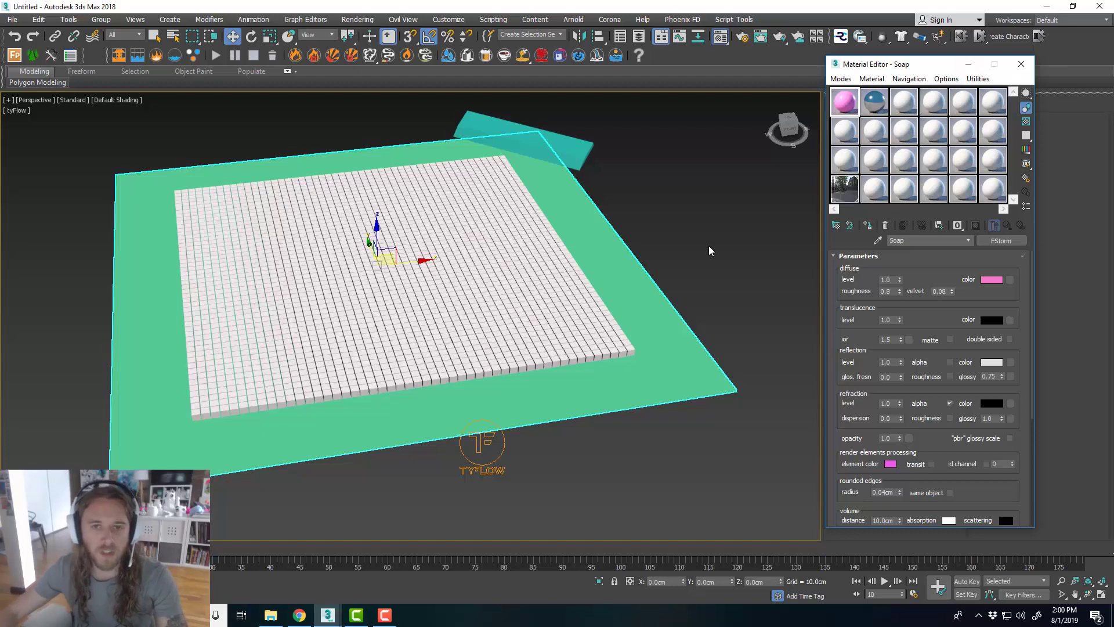
- Lighten the Soap material's diffuse color to a paler pink and review its reflection color
scroll(587, 222, down, 3)
scroll(588, 222, up, 4)
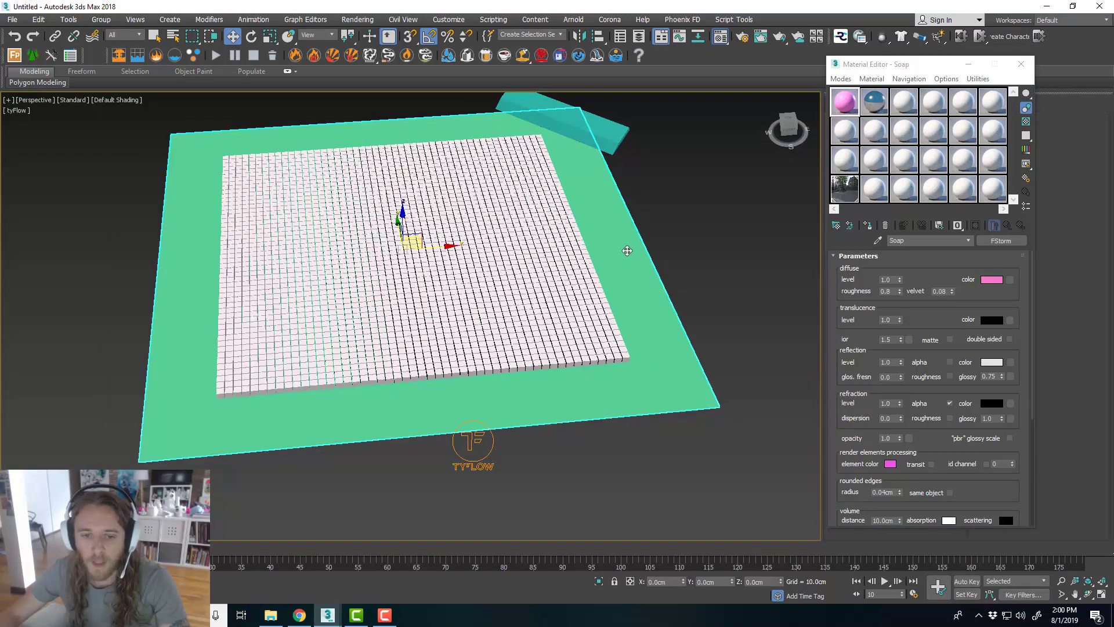
alt+middle_drag(627, 243, 666, 231)
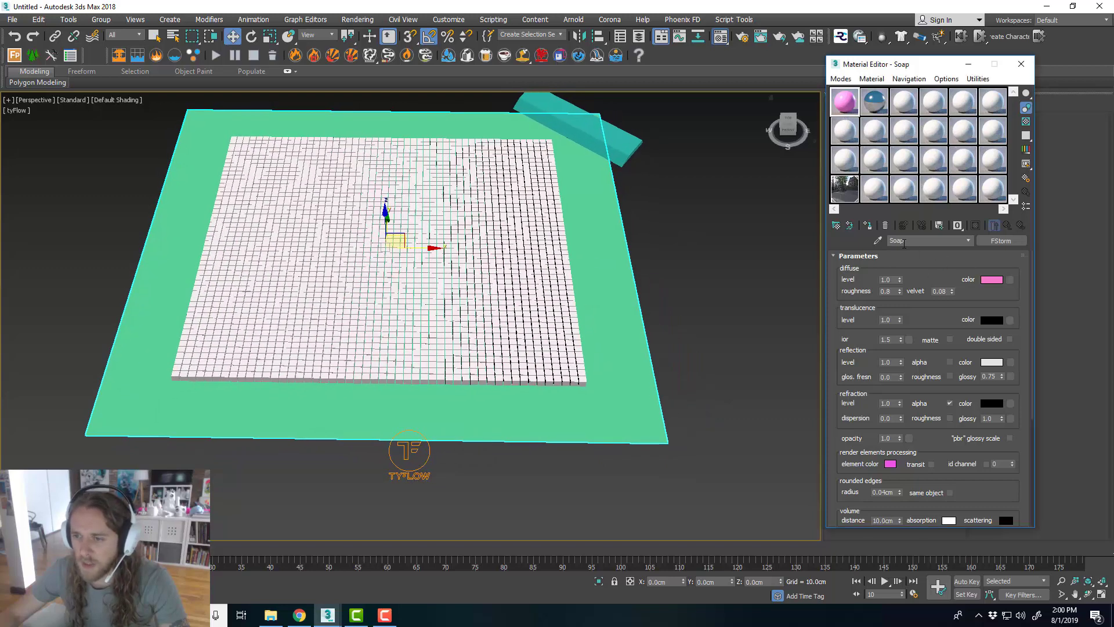
click(990, 279)
drag(724, 319, 723, 315)
click(810, 375)
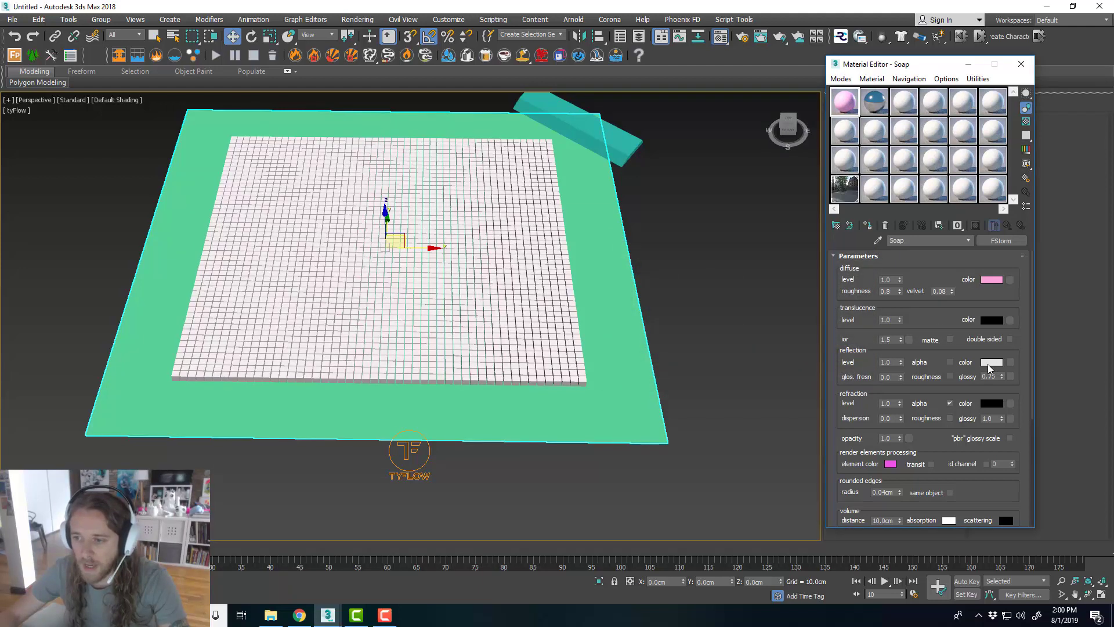
click(990, 363)
click(815, 376)
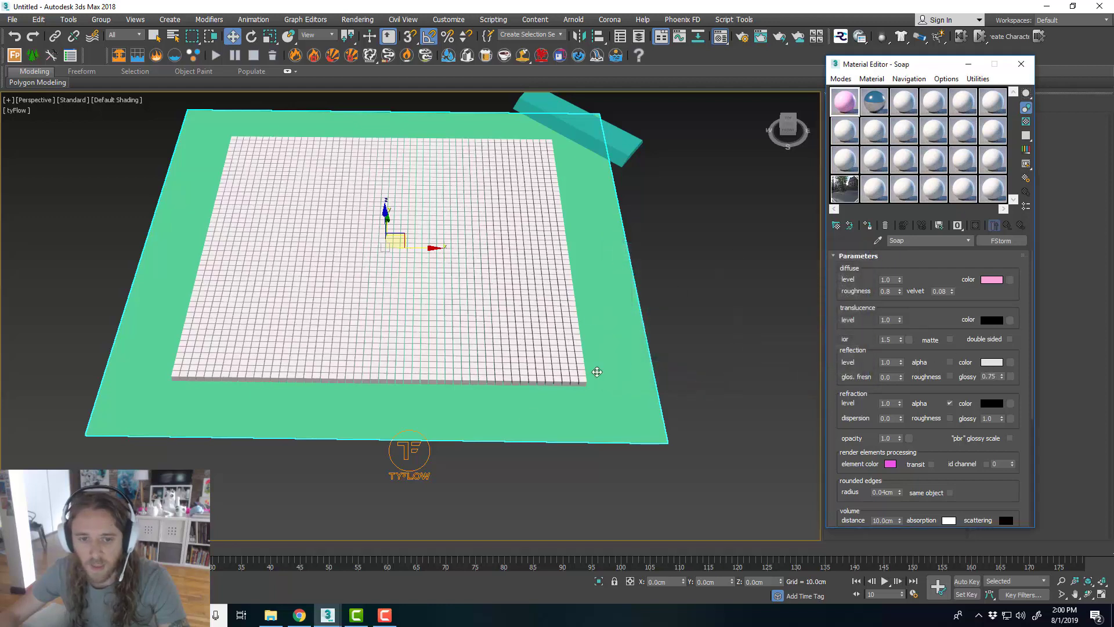
- Assign the Soap material to the tyFlow cubes and the ground plane
click(417, 464)
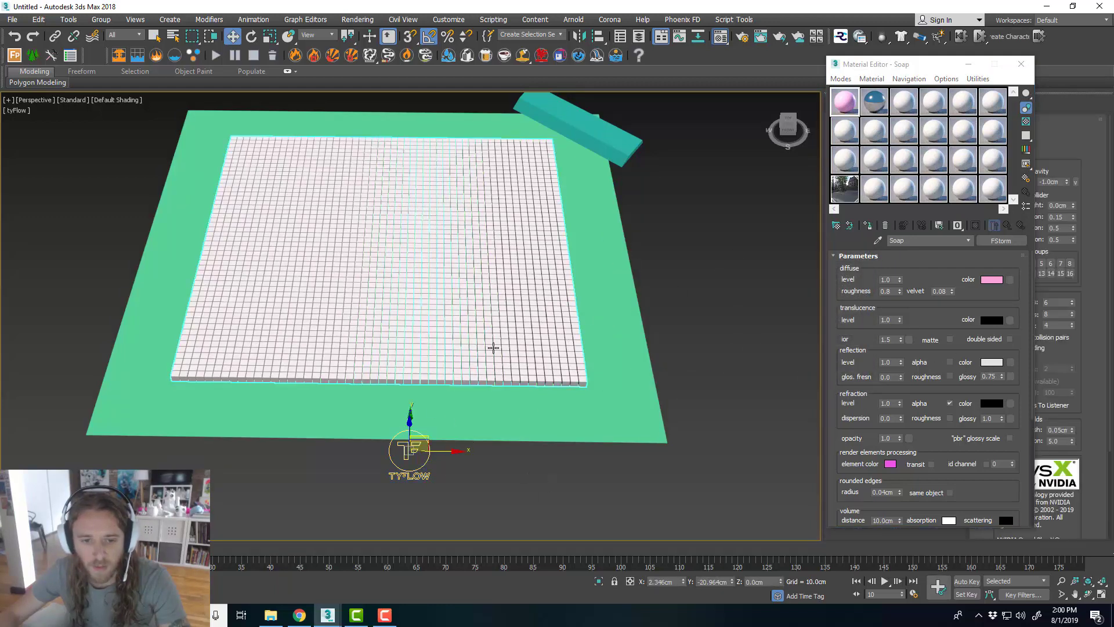
drag(561, 430, 699, 427)
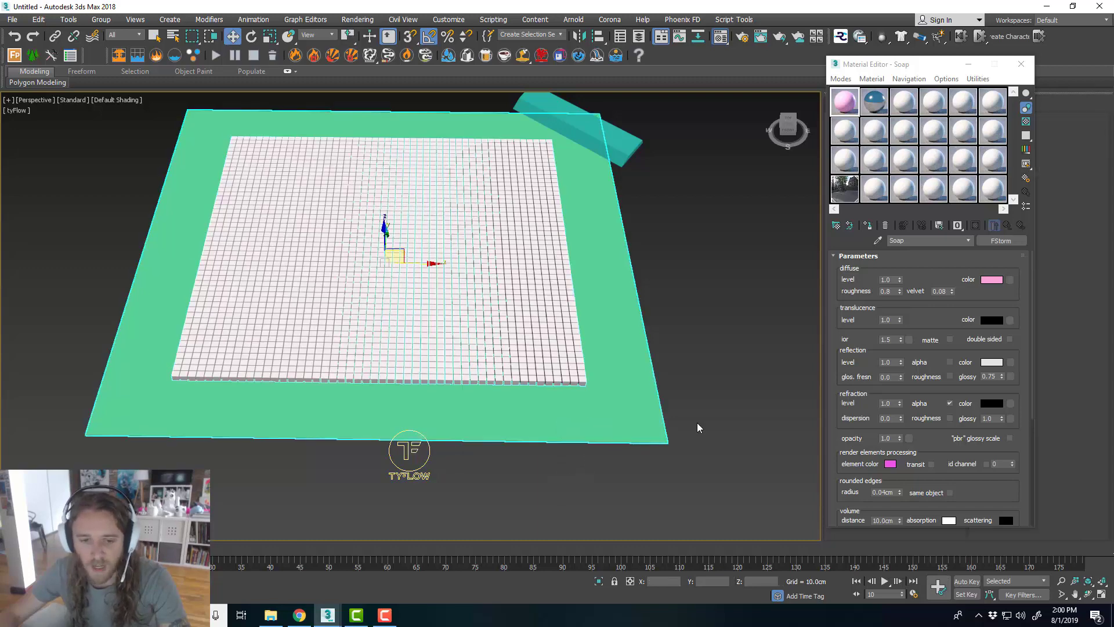
click(868, 226)
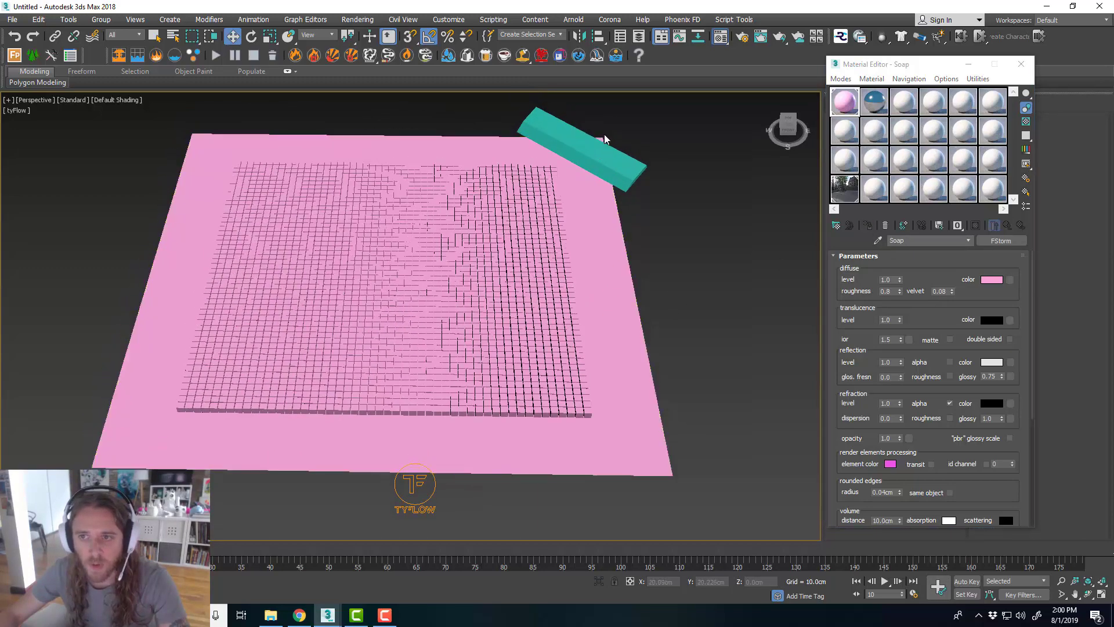
- Review the Chrome material's reflection color and assign the material to the razor
scroll(605, 140, up, 3)
click(629, 179)
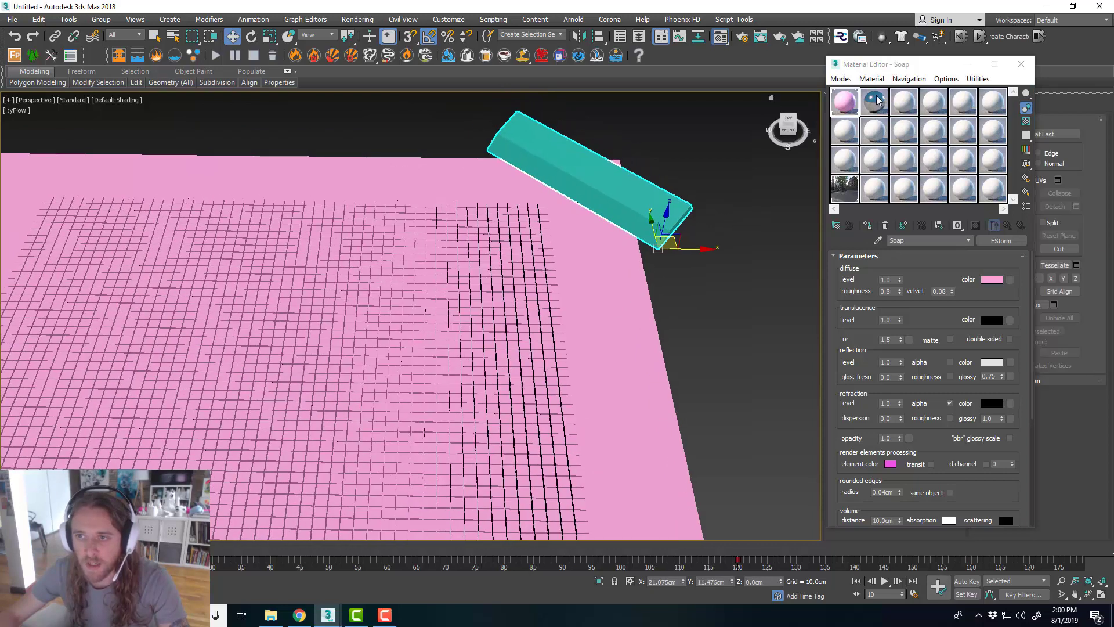
click(875, 102)
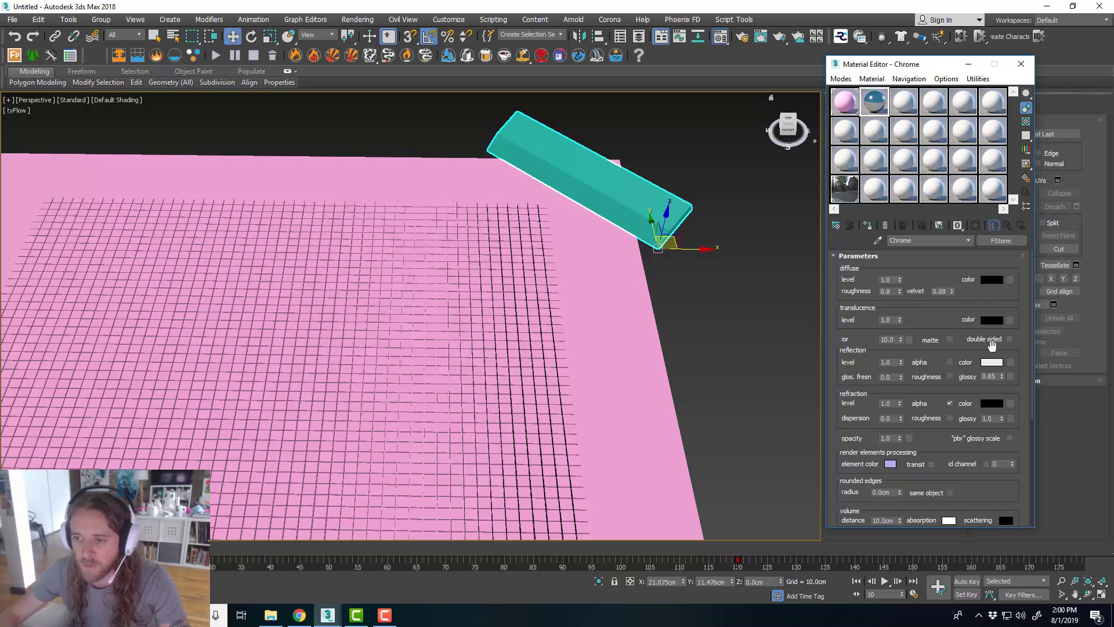
click(996, 365)
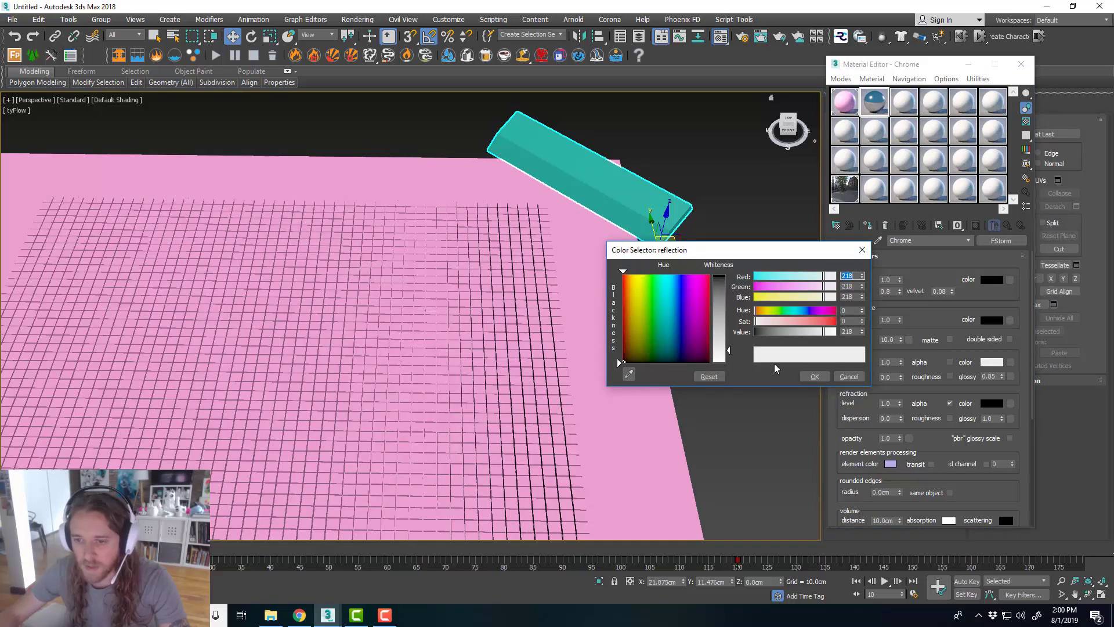
click(815, 377)
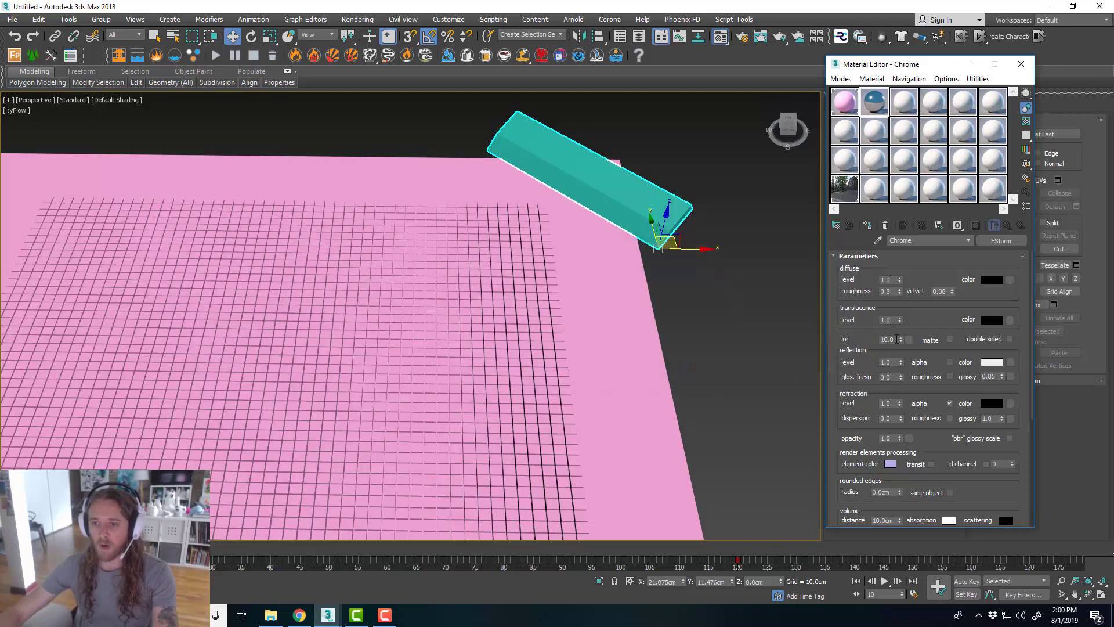
click(674, 209)
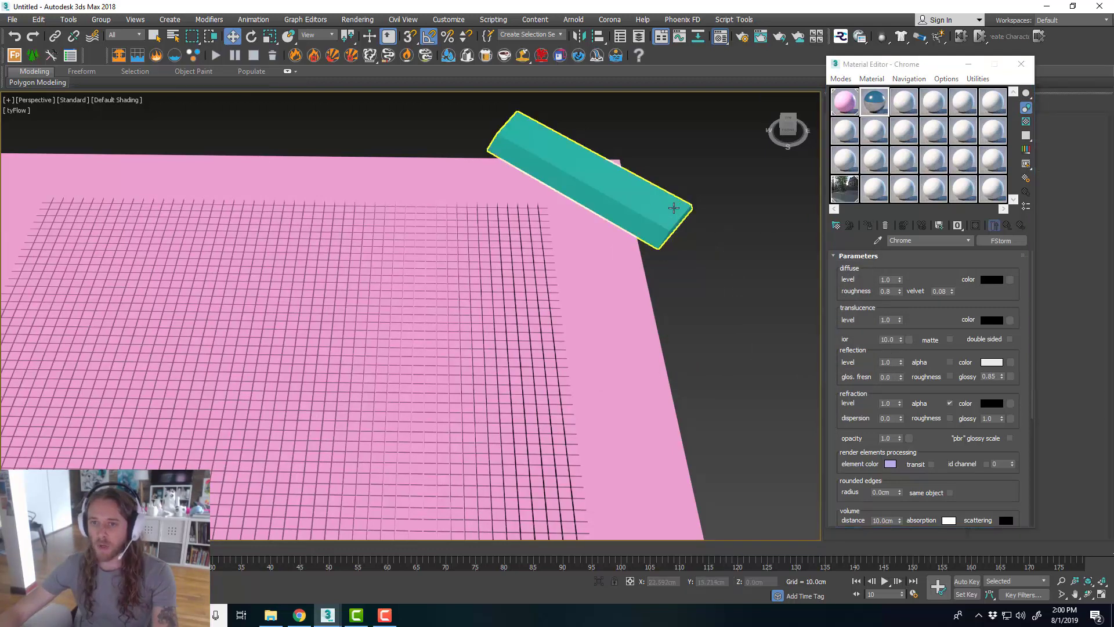
click(674, 208)
click(868, 225)
scroll(619, 196, down, 2)
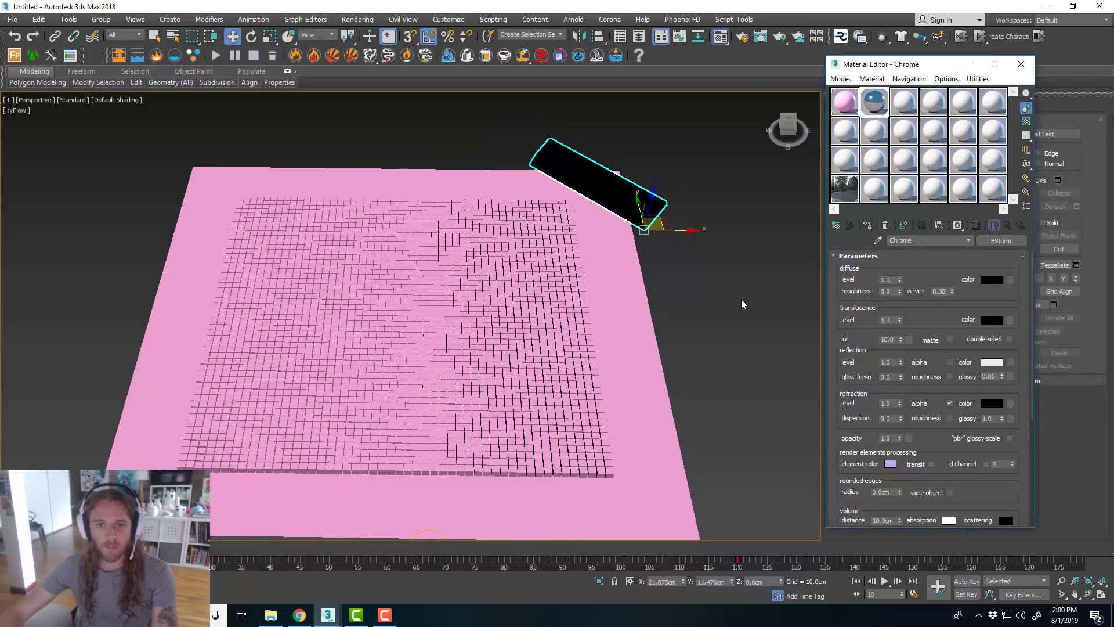
click(638, 285)
- Unhide the Cam and lights layer in the Layer Explorer and close the explorer
scroll(639, 284, down, 3)
scroll(610, 291, up, 3)
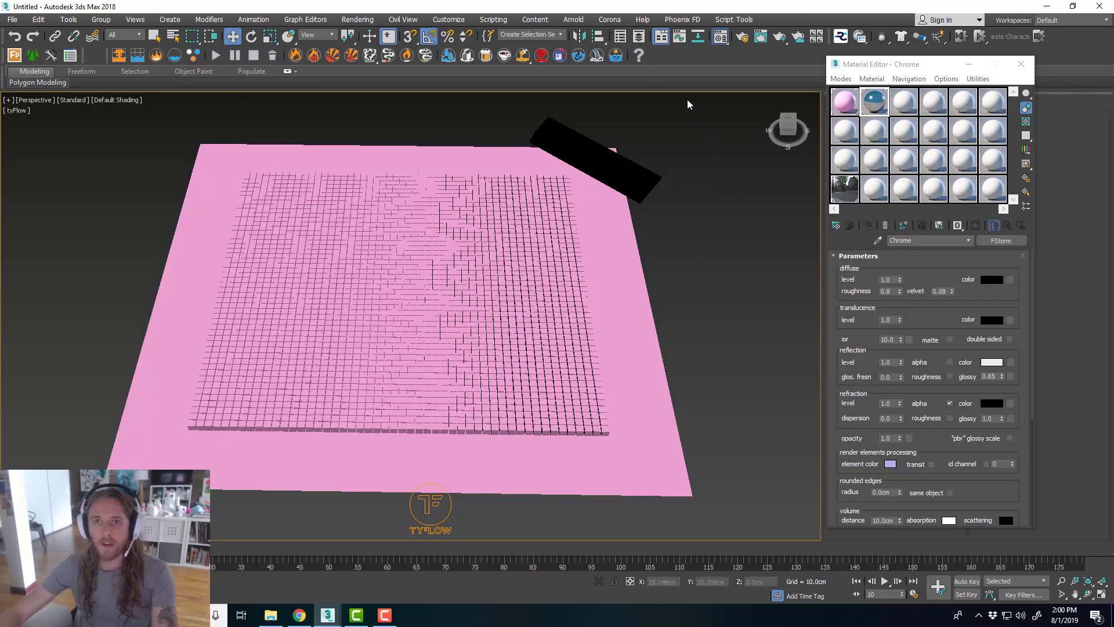
click(639, 36)
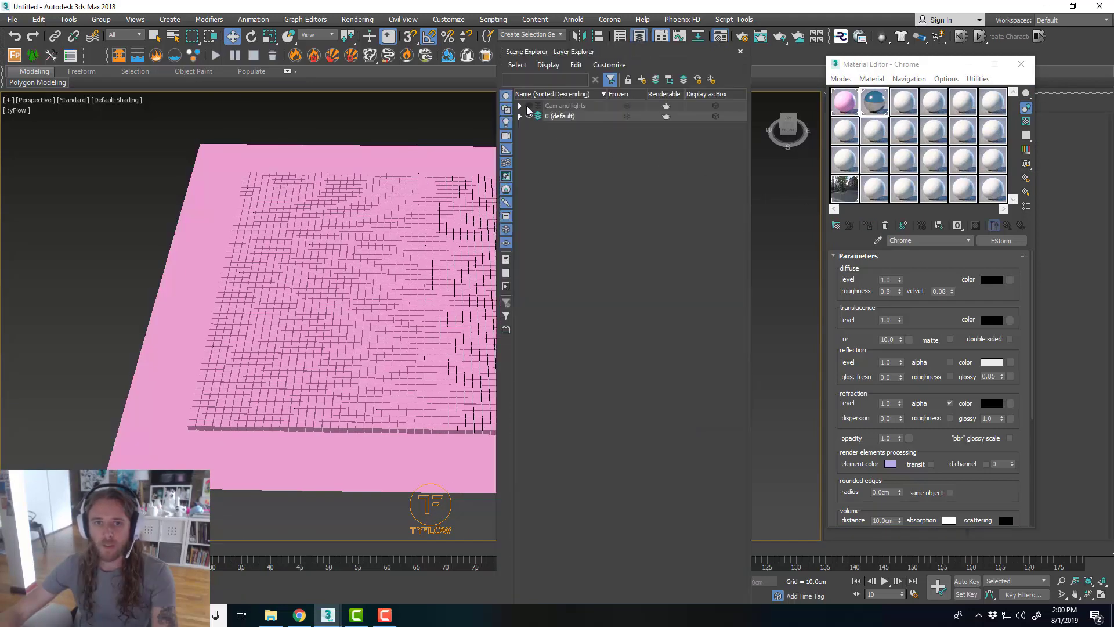
click(529, 106)
click(740, 53)
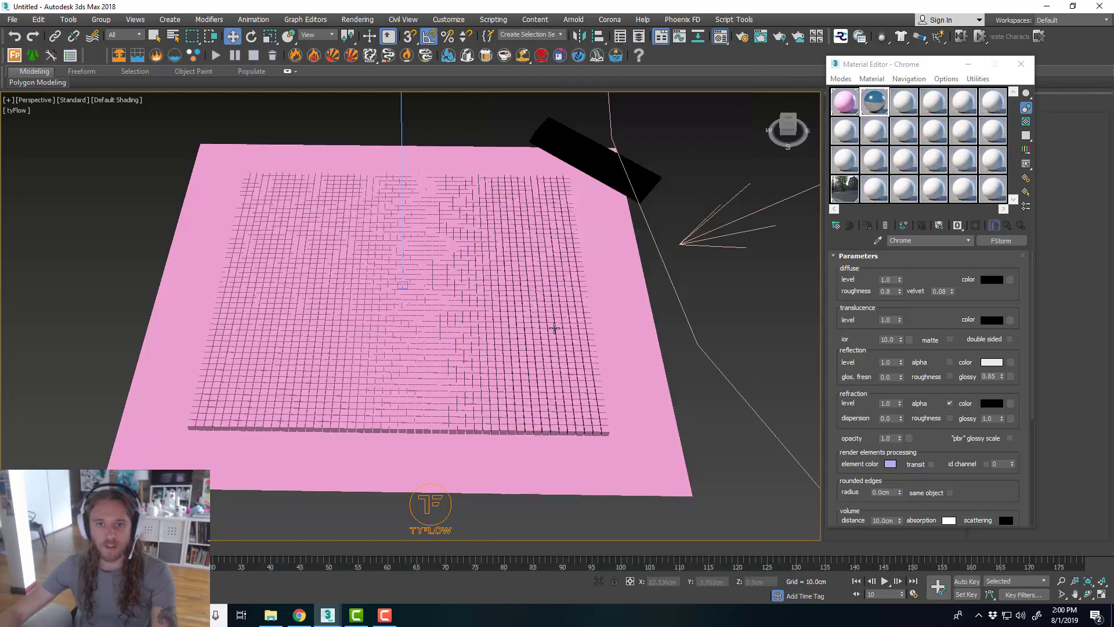
- Select the FStorm disk light beside the plane and close the Material Editor to show the light's parameters
scroll(555, 329, down, 4)
alt+middle_drag(587, 343, 652, 319)
middle_drag(604, 204, 587, 268)
scroll(612, 328, up, 3)
alt+middle_drag(612, 334, 562, 356)
click(563, 355)
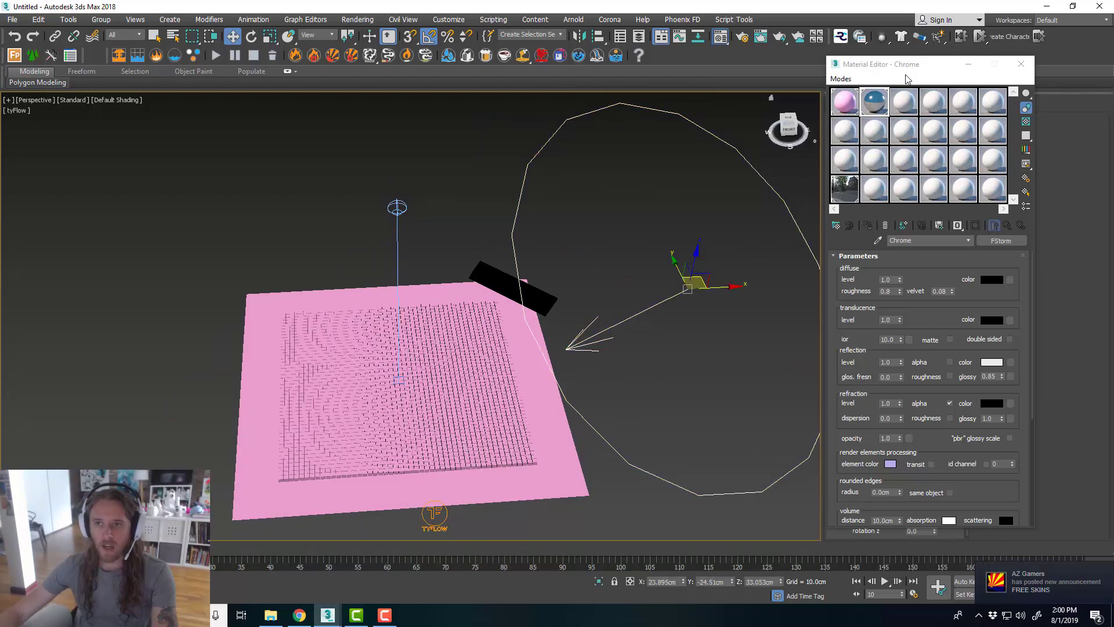
click(1021, 64)
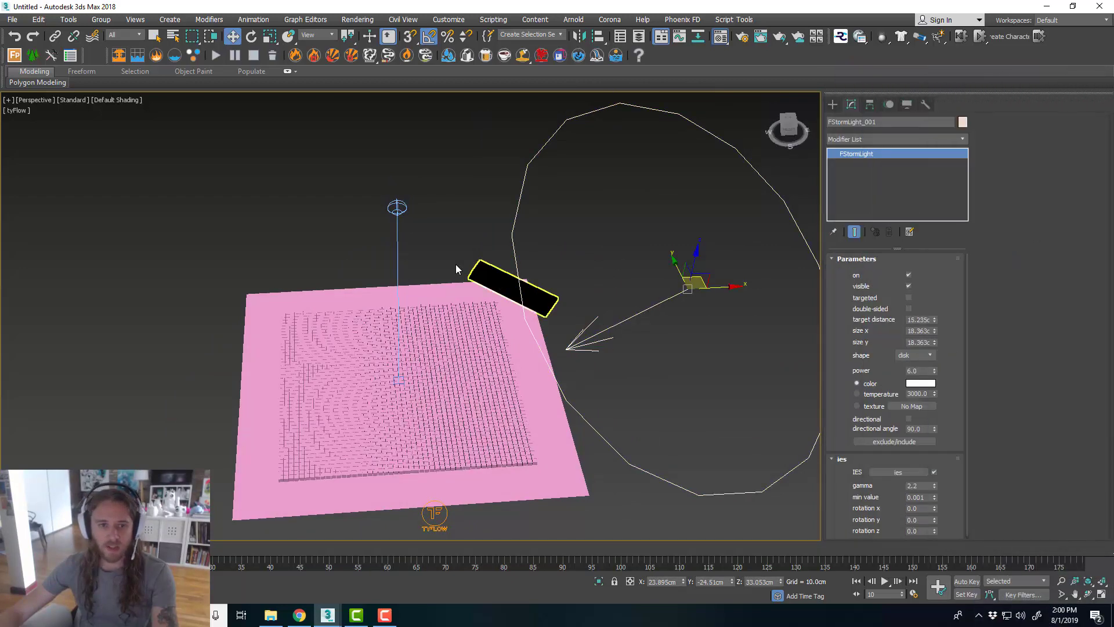
- Select the FStorm camera above the cube grid and examine its settings and position
click(398, 261)
alt+middle_drag(398, 262, 557, 403)
scroll(482, 455, up, 3)
scroll(475, 519, down, 5)
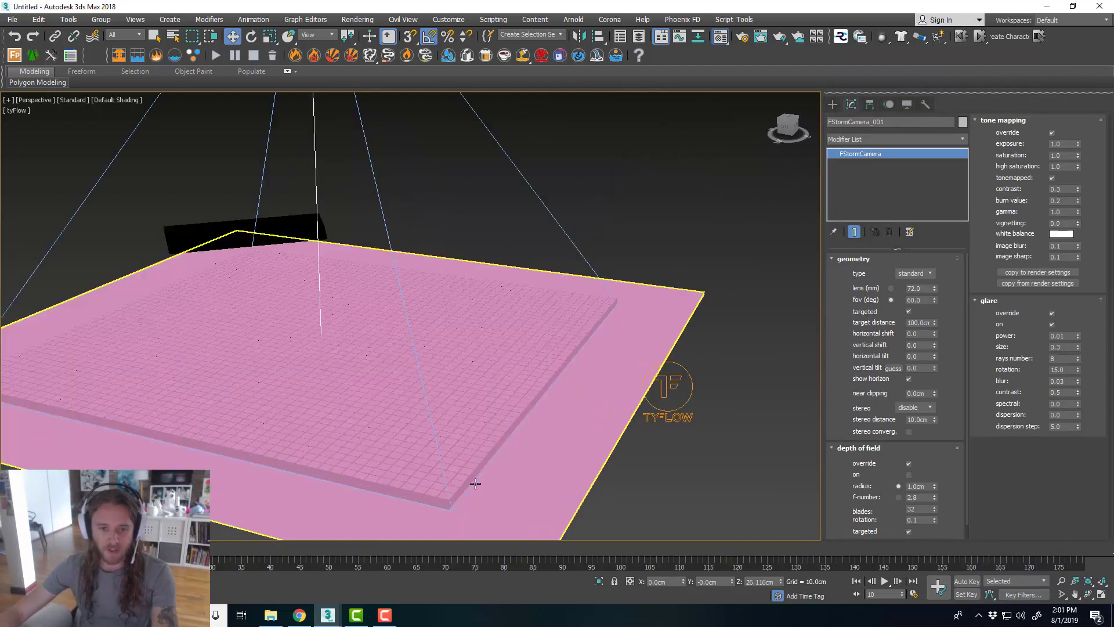
- Switch to the four-viewport layout and show safe frames in the FStormCamera_001 view
key(alt+w)
right_click(537, 156)
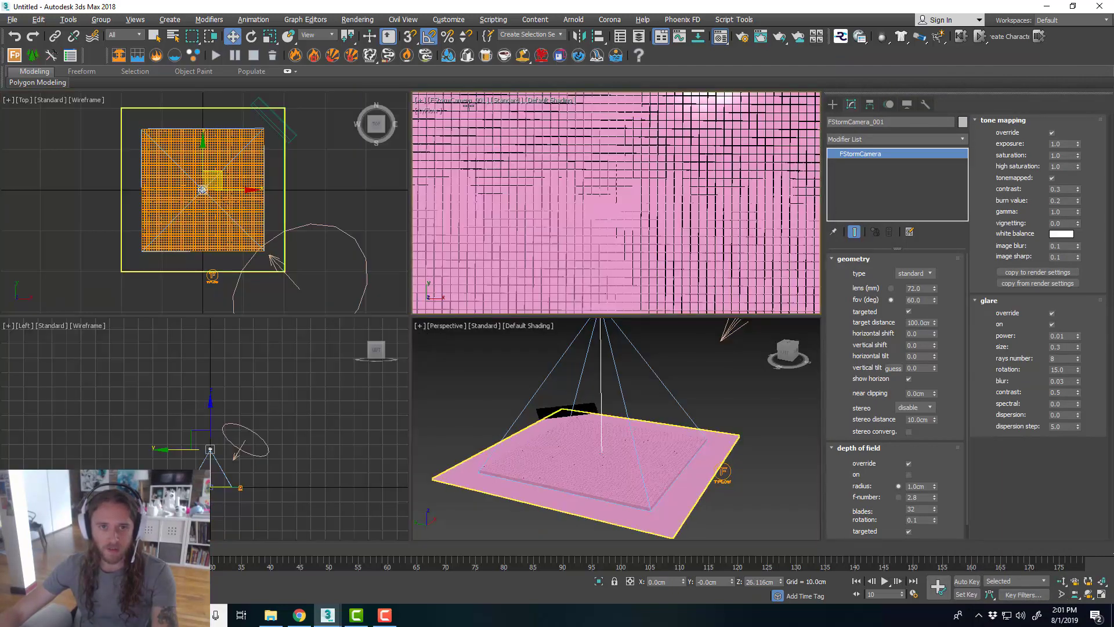
click(462, 100)
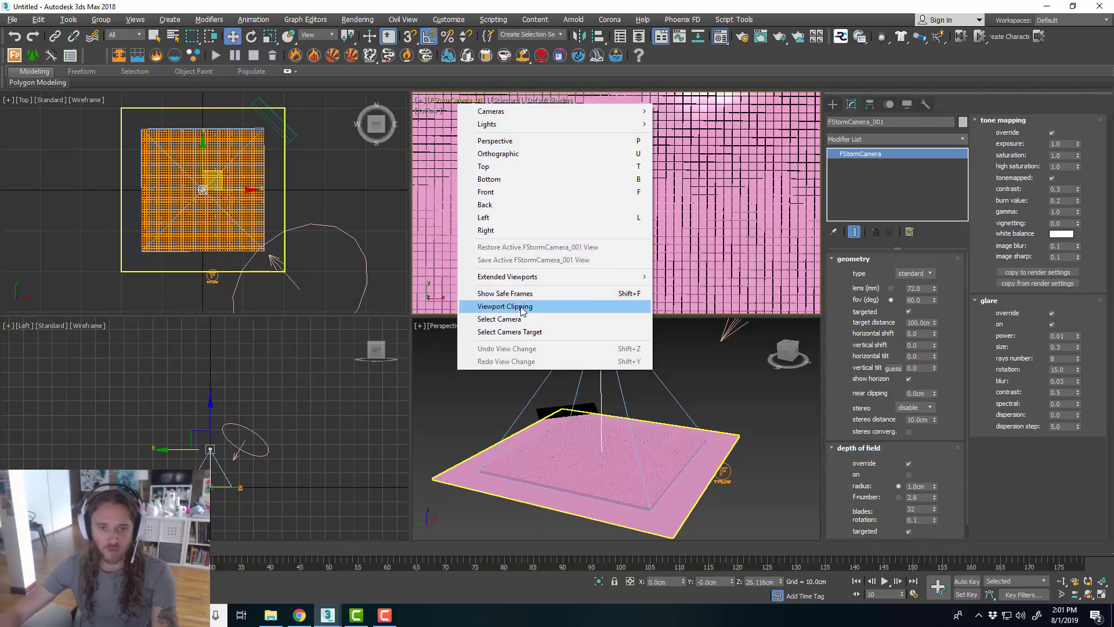
click(508, 293)
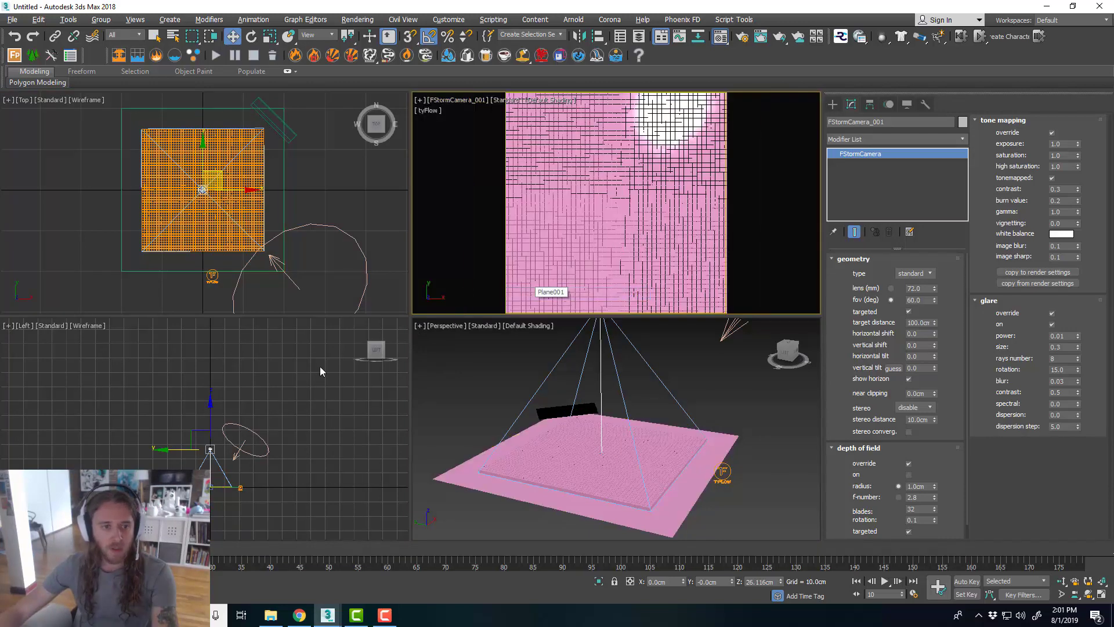
- Maximize the FStormCamera_001 view and scrub the timeline to frame 63
scroll(204, 465, up, 4)
mouse_move(235, 354)
mouse_down()
mouse_move(241, 367)
mouse_move(248, 314)
mouse_move(258, 351)
mouse_up()
click(318, 424)
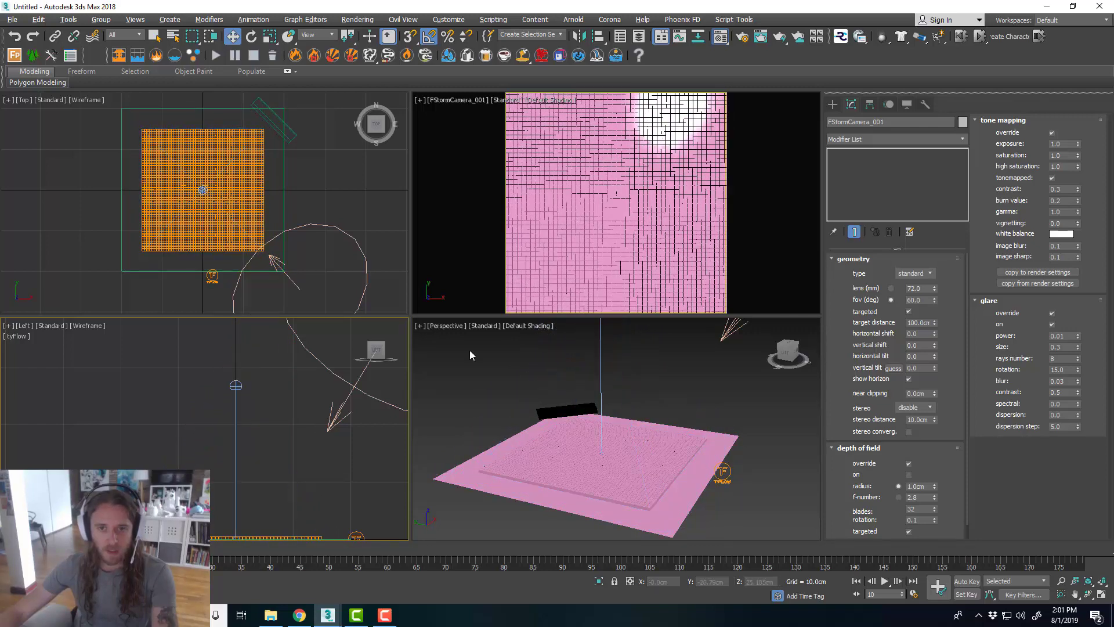
key(c)
key(alt+w)
drag(218, 544, 390, 524)
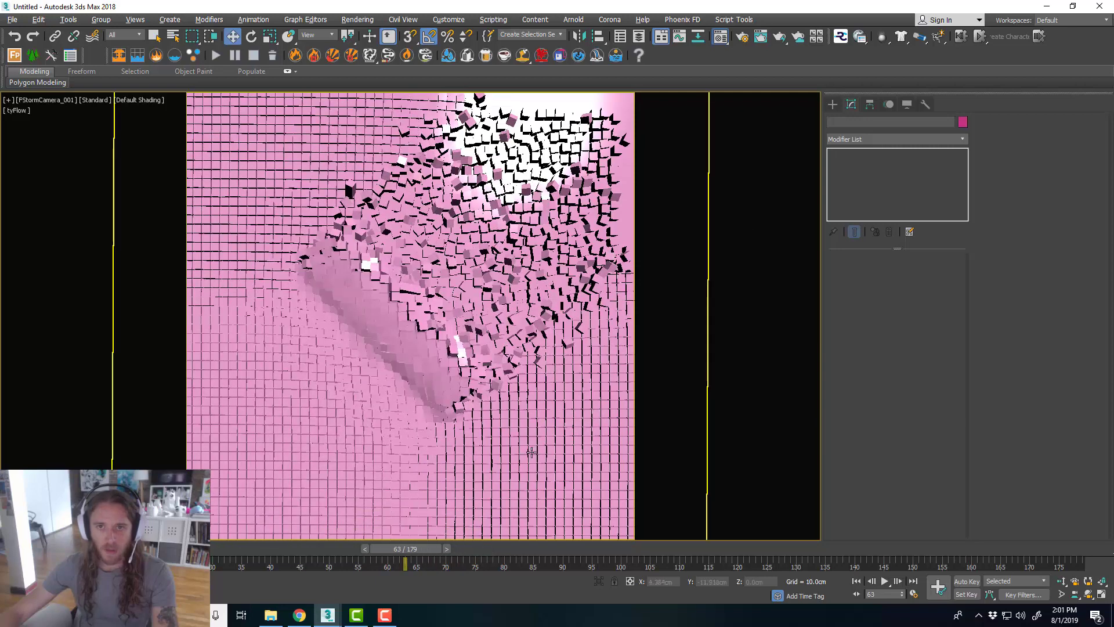
key(w)
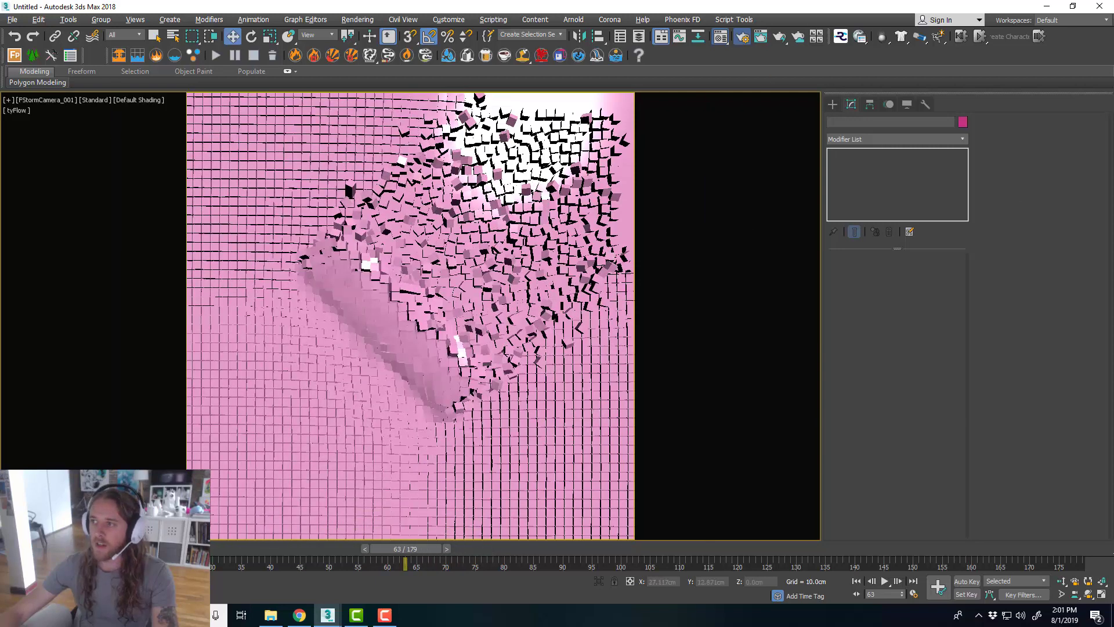
- Open the Render Setup and review the FStorm kernel settings for light samples, max depth and noise threshold
key(F10)
drag(820, 69, 776, 64)
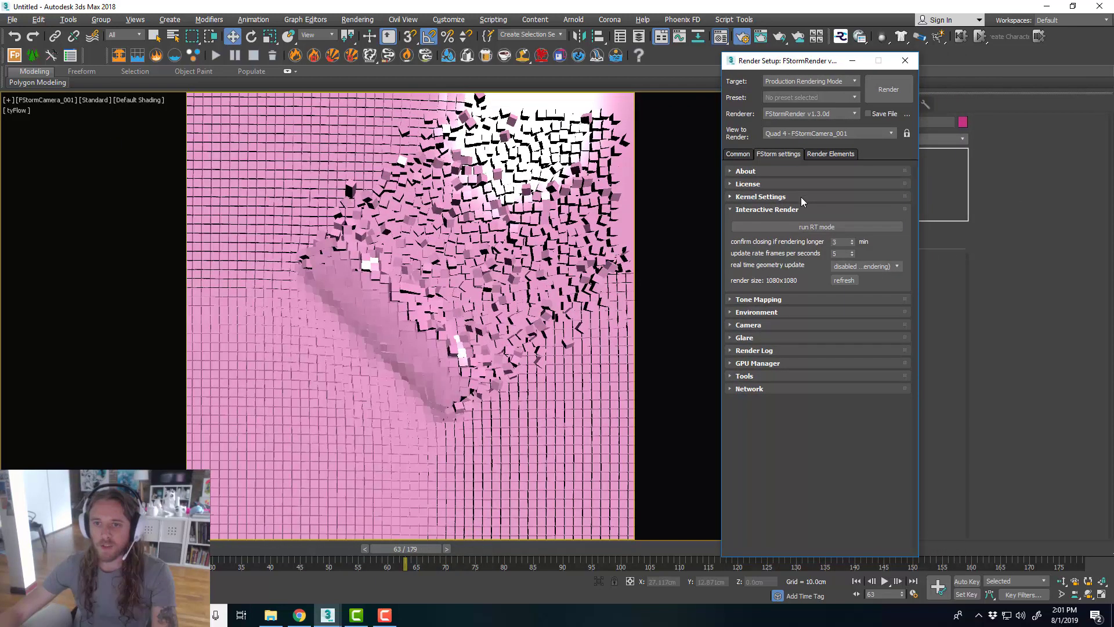
click(802, 209)
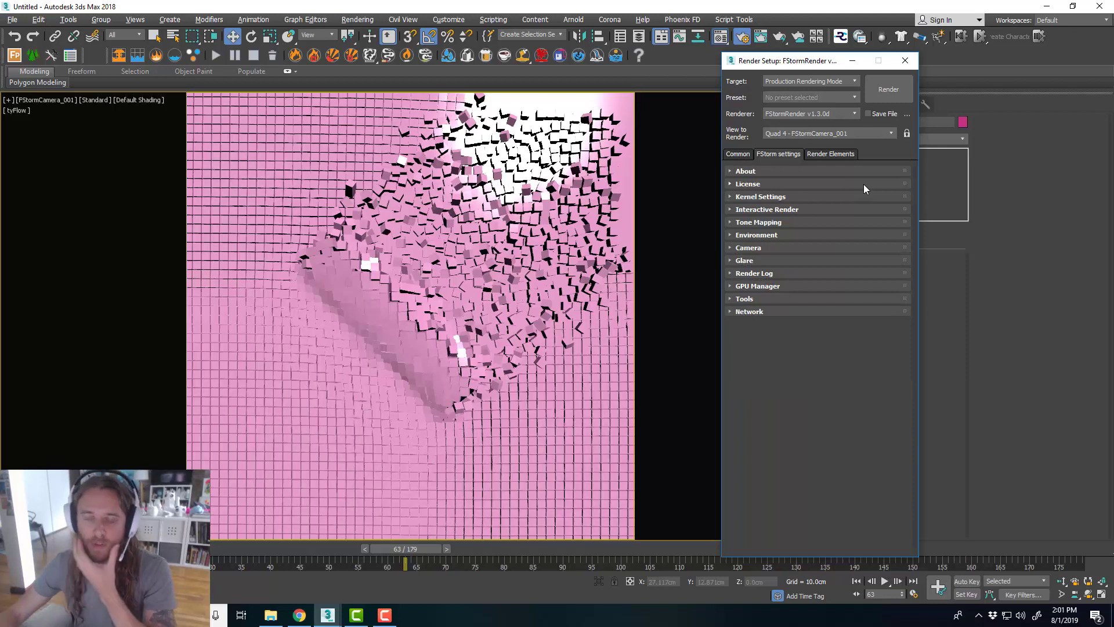
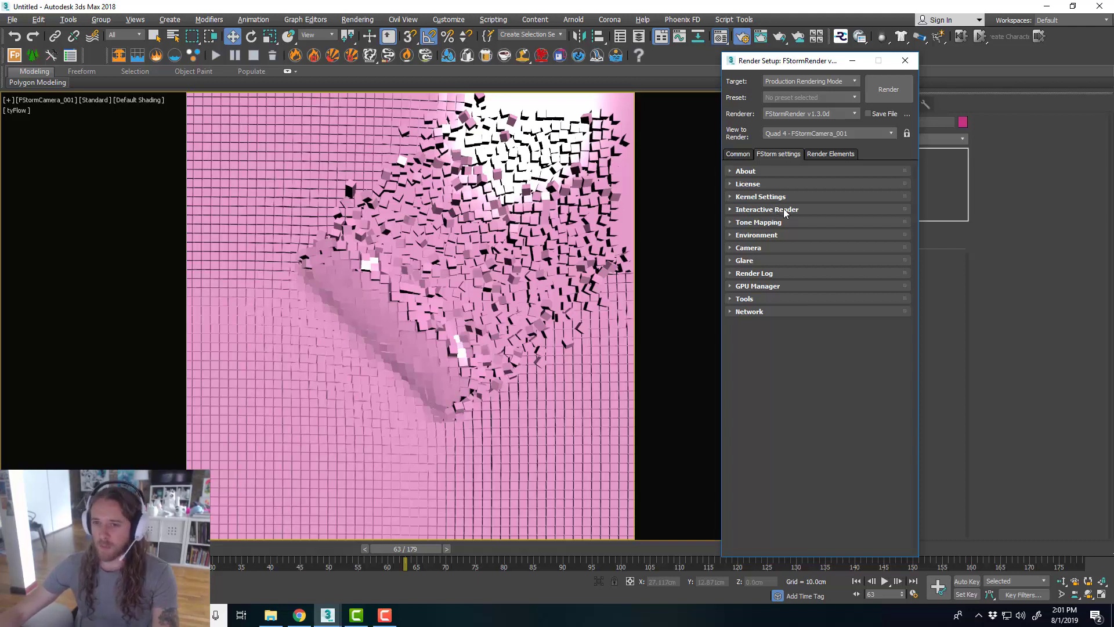
drag(814, 62, 758, 72)
click(704, 206)
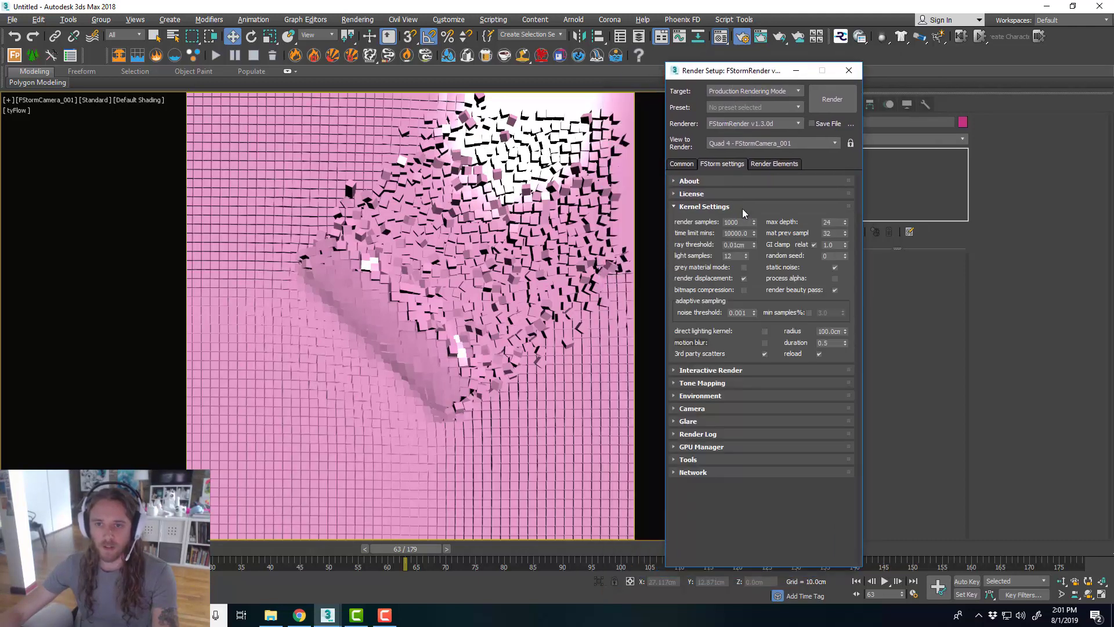
double_click(731, 256)
double_click(835, 223)
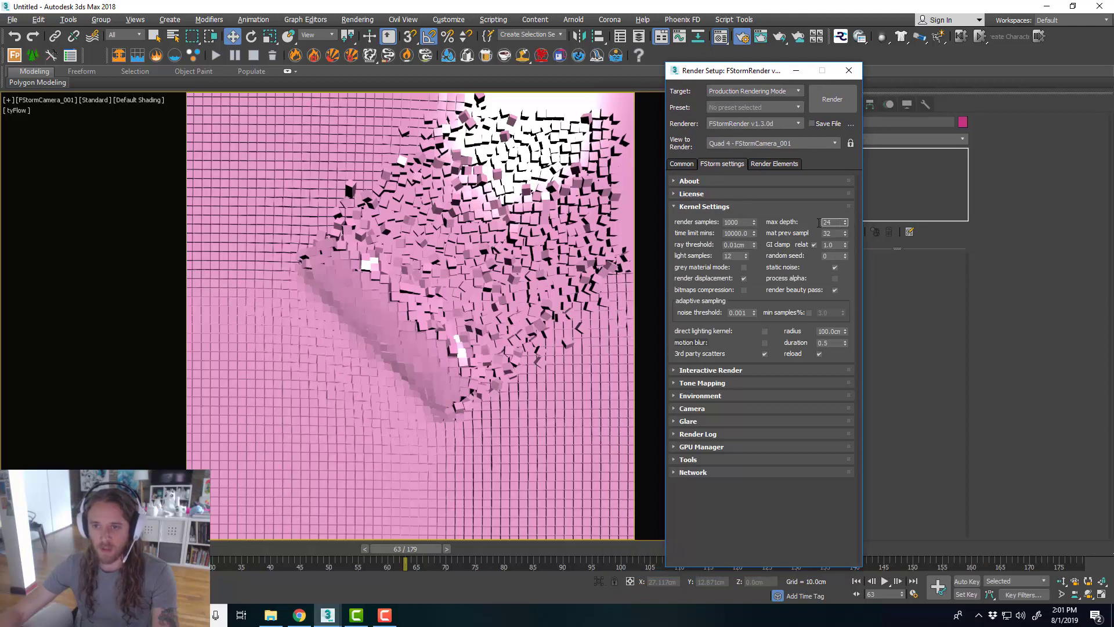
click(742, 312)
click(743, 209)
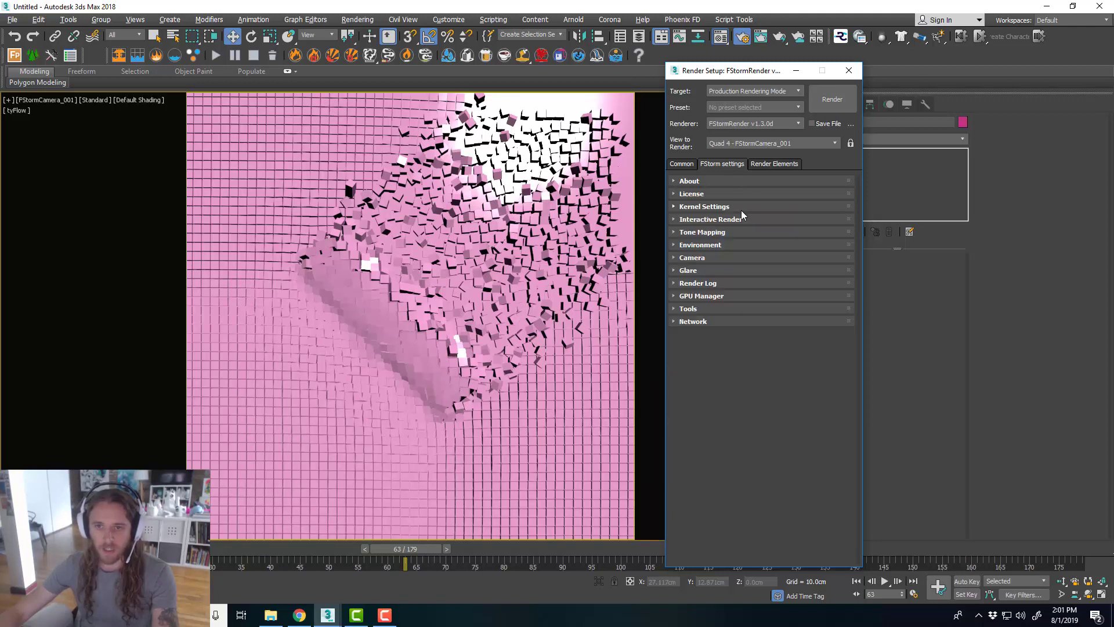
- Review the FStorm environment settings and inspect the Background HDR map in the Material Editor
click(754, 219)
click(764, 220)
click(725, 245)
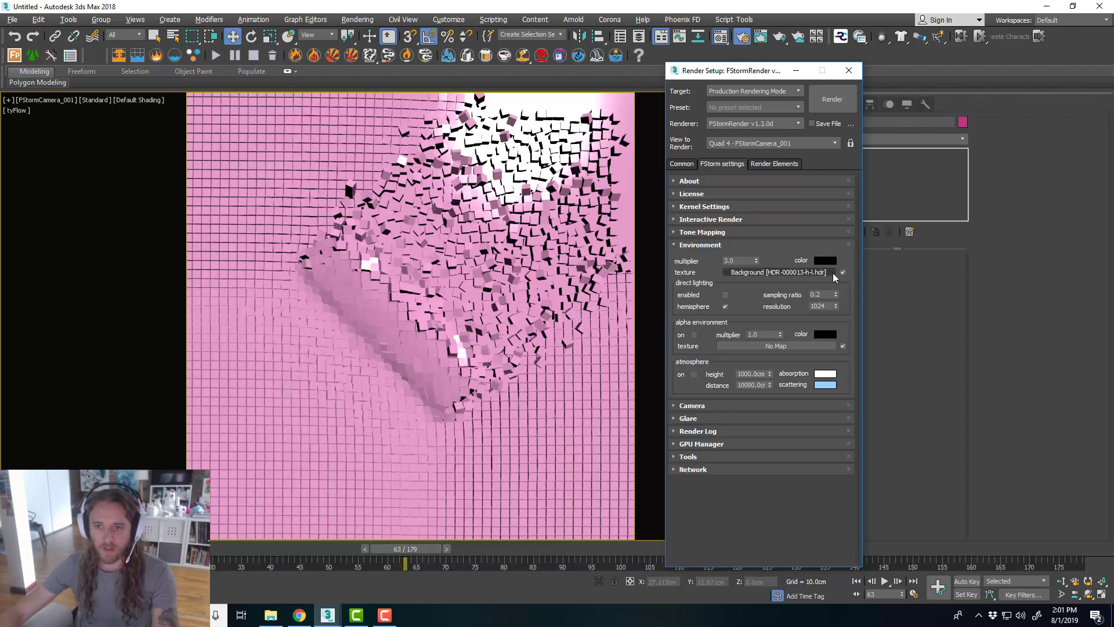
drag(751, 73, 555, 79)
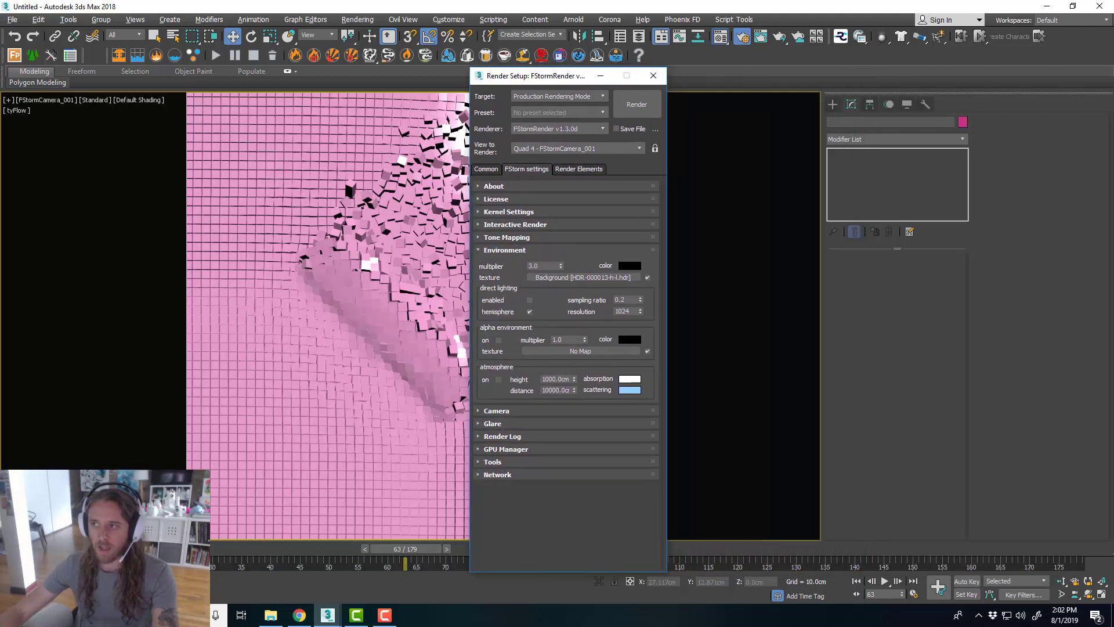
key(m)
click(790, 189)
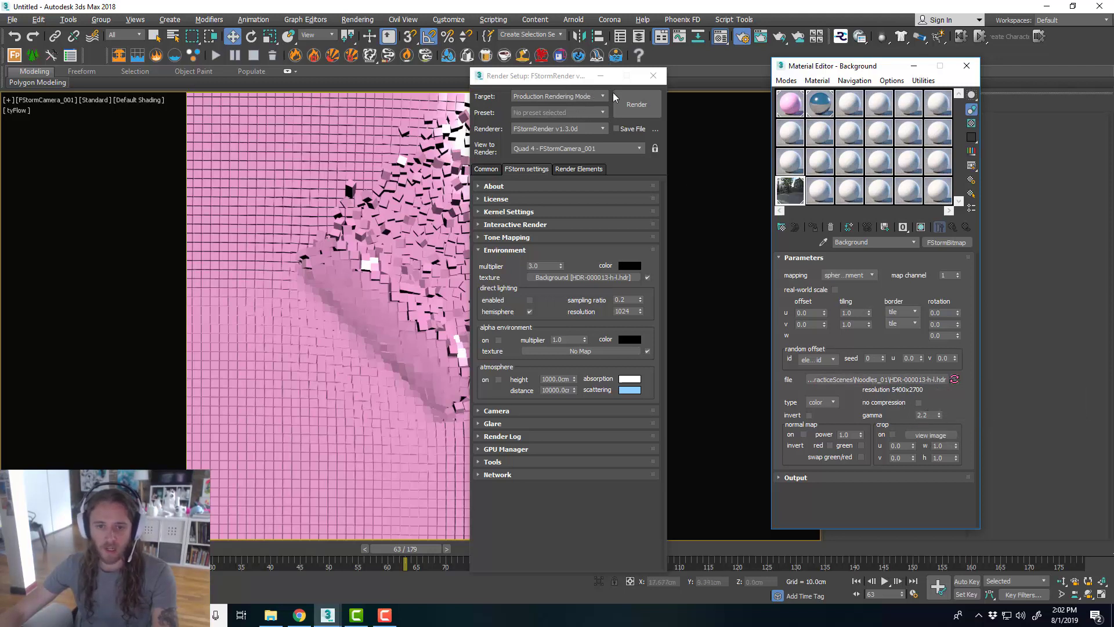
click(966, 65)
- Move the Render Setup clear of the camera view and review the FStorm GPU Manager and Tools settings
drag(525, 76, 841, 63)
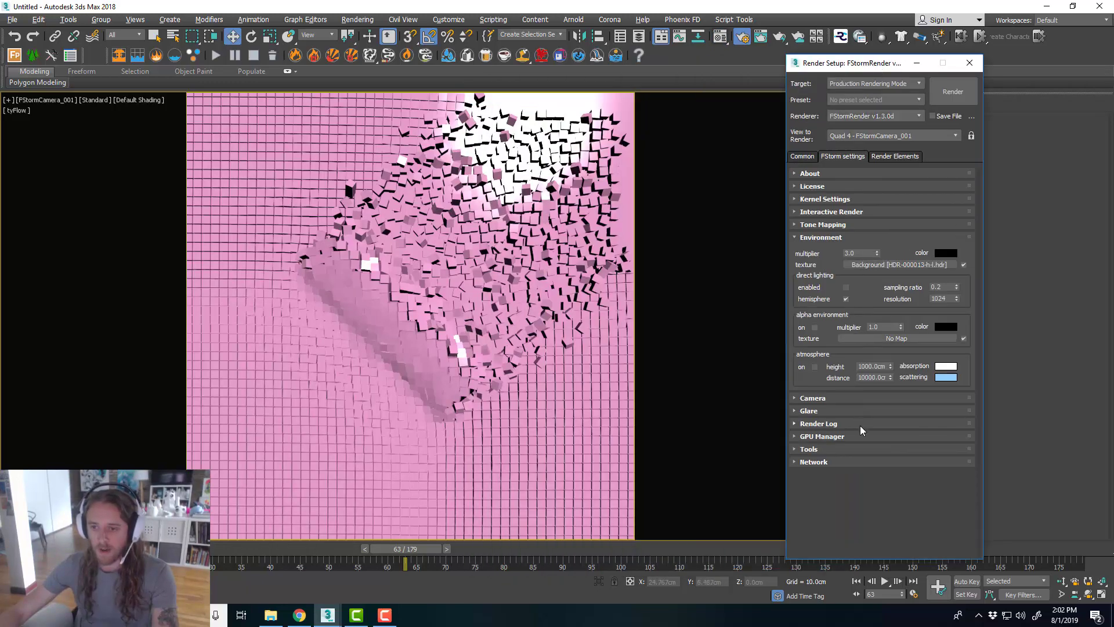
click(846, 437)
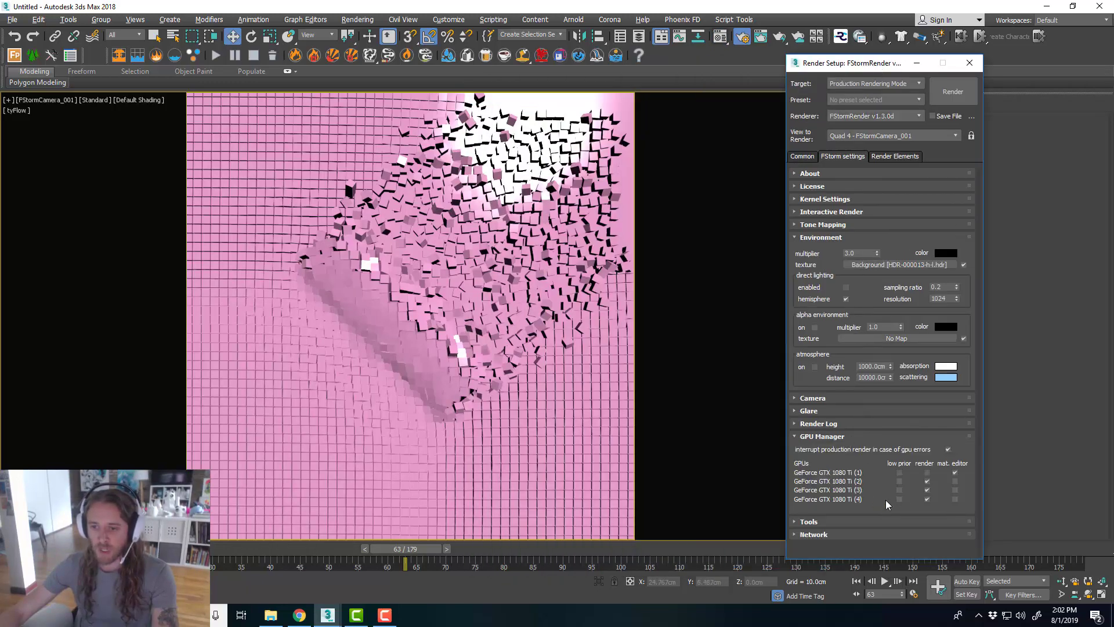
click(850, 436)
click(842, 450)
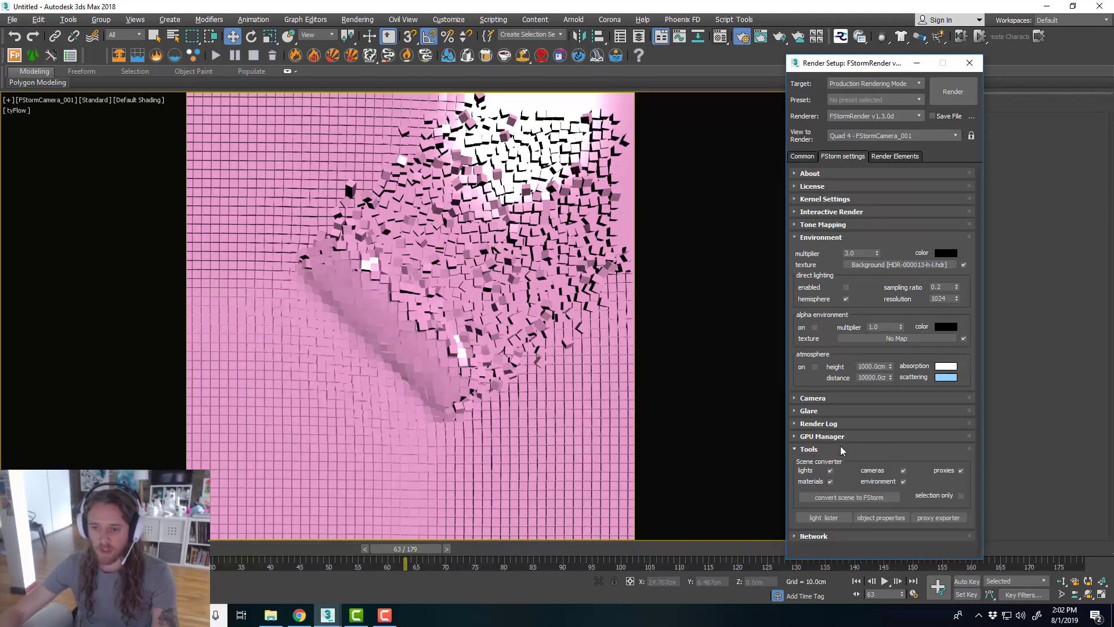
click(841, 446)
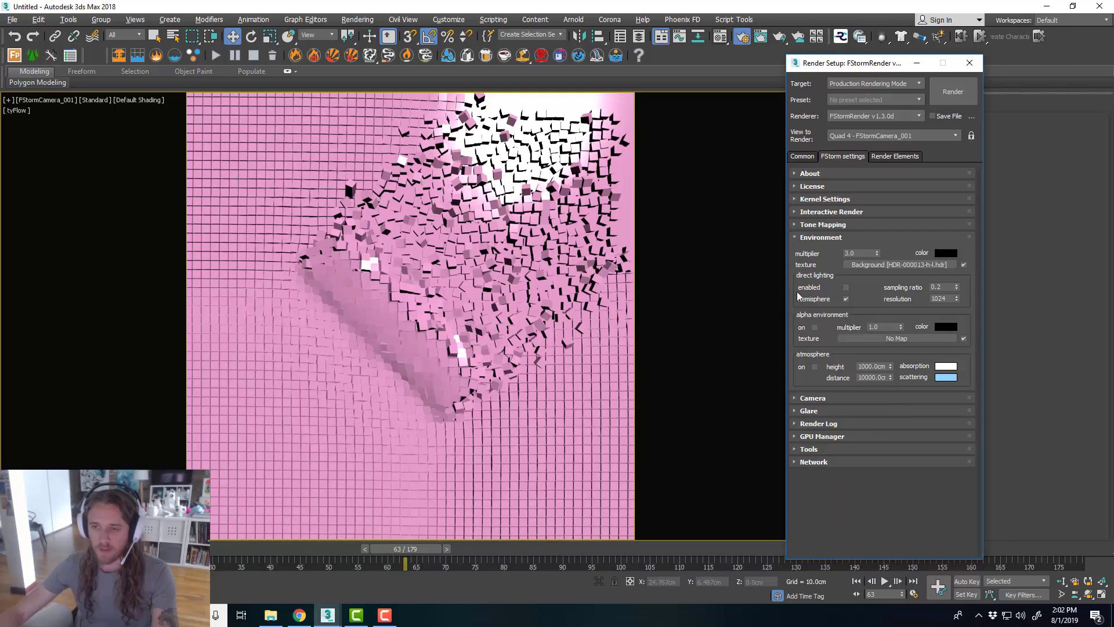
click(847, 238)
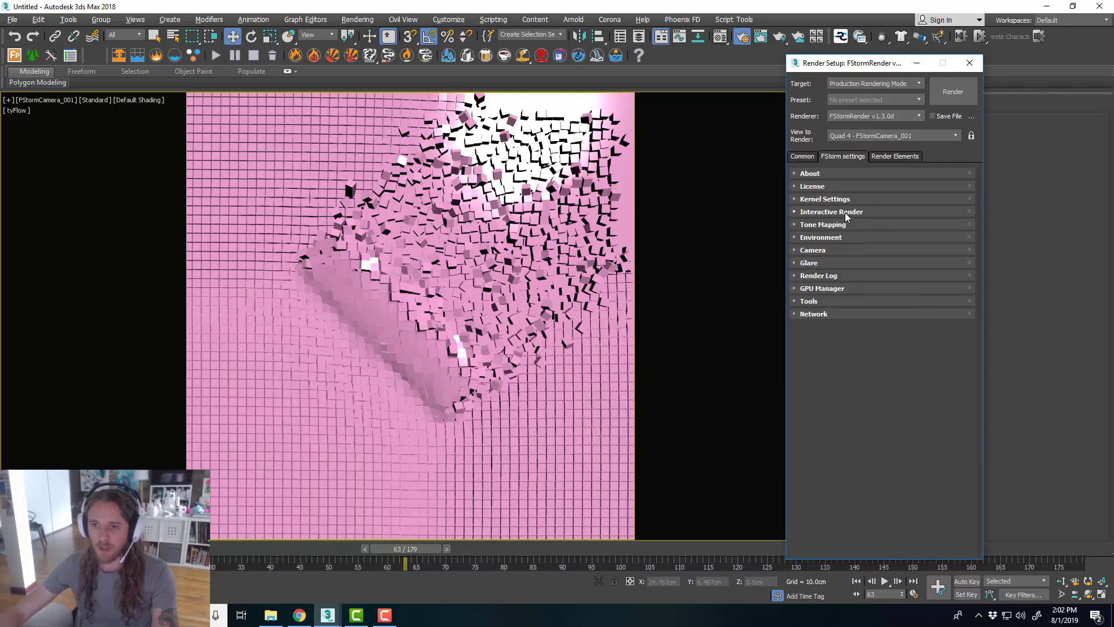
- Run the FStorm interactive render of the camera view at frame 63 and inspect the cubes up close
click(846, 213)
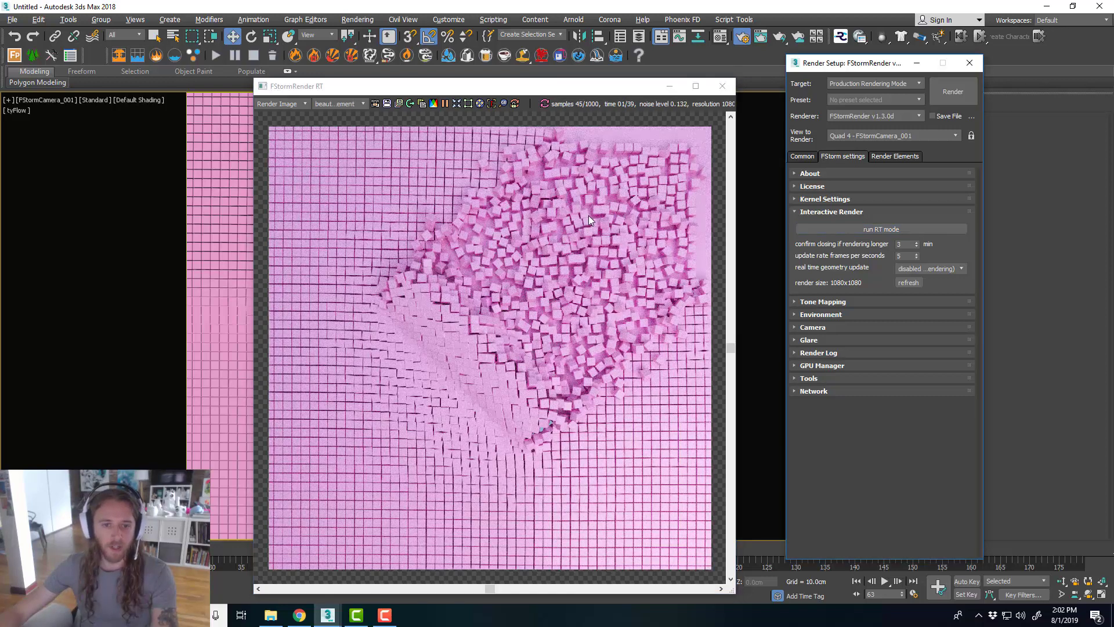
scroll(496, 259, up, 2)
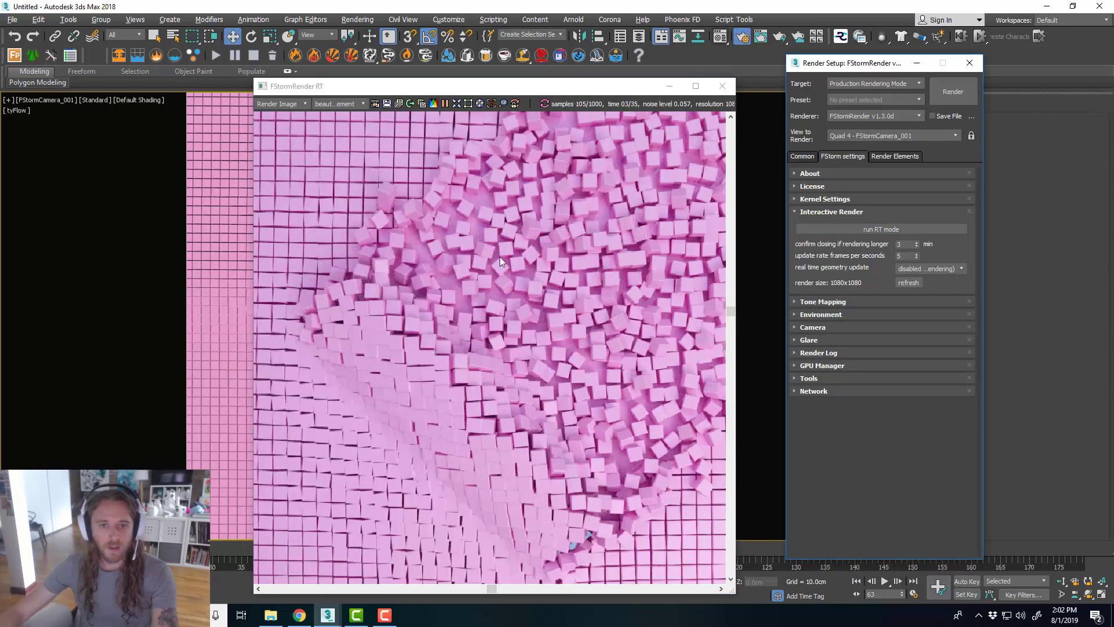
scroll(500, 257, down, 1)
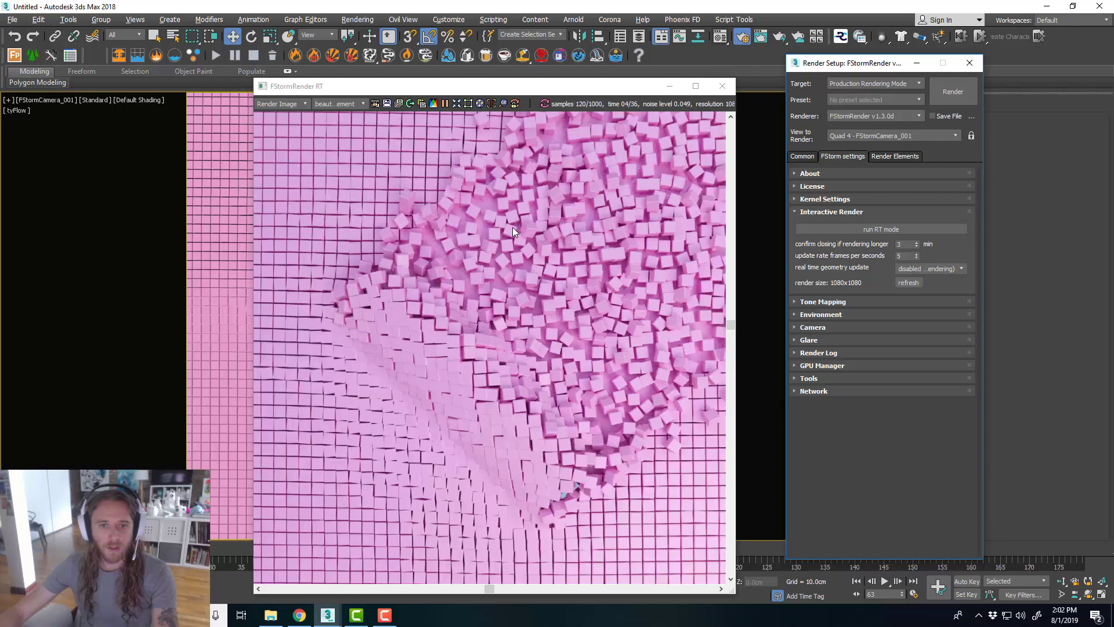
- Open the Soap material and set its rounded edges radius to 0.0 cm to compare the cube edges in the render
click(719, 38)
click(792, 108)
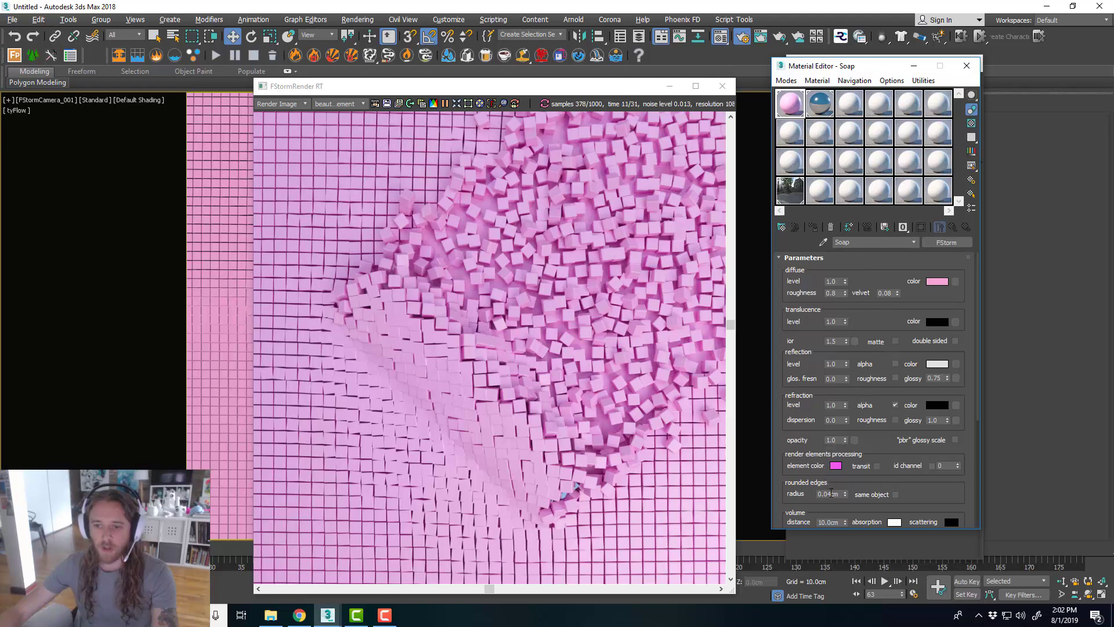
scroll(849, 485, down, 3)
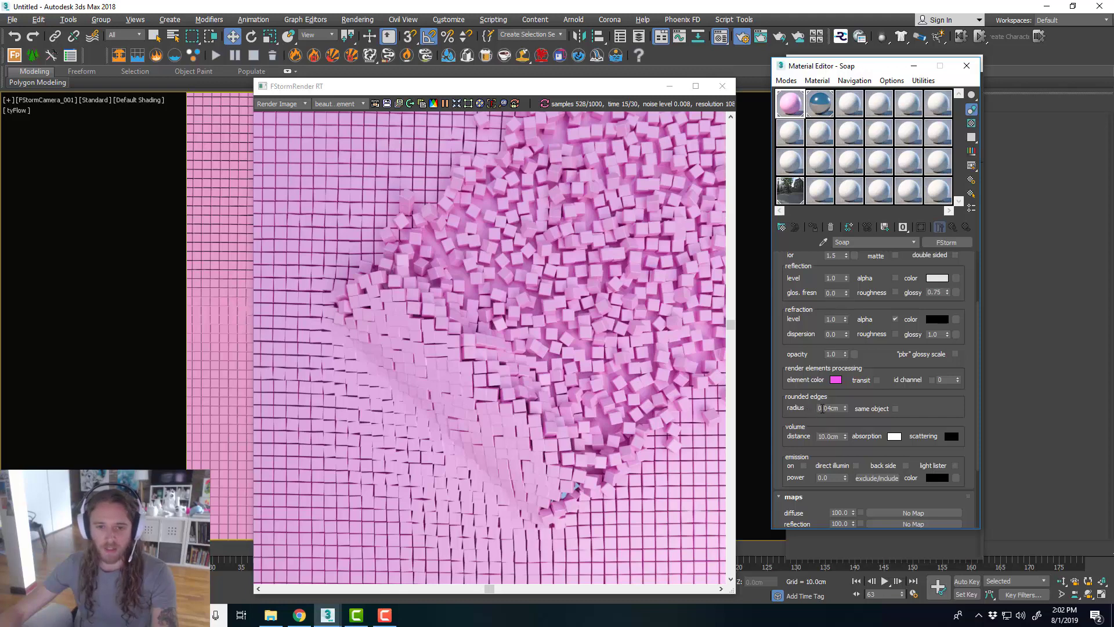
scroll(625, 340, up, 2)
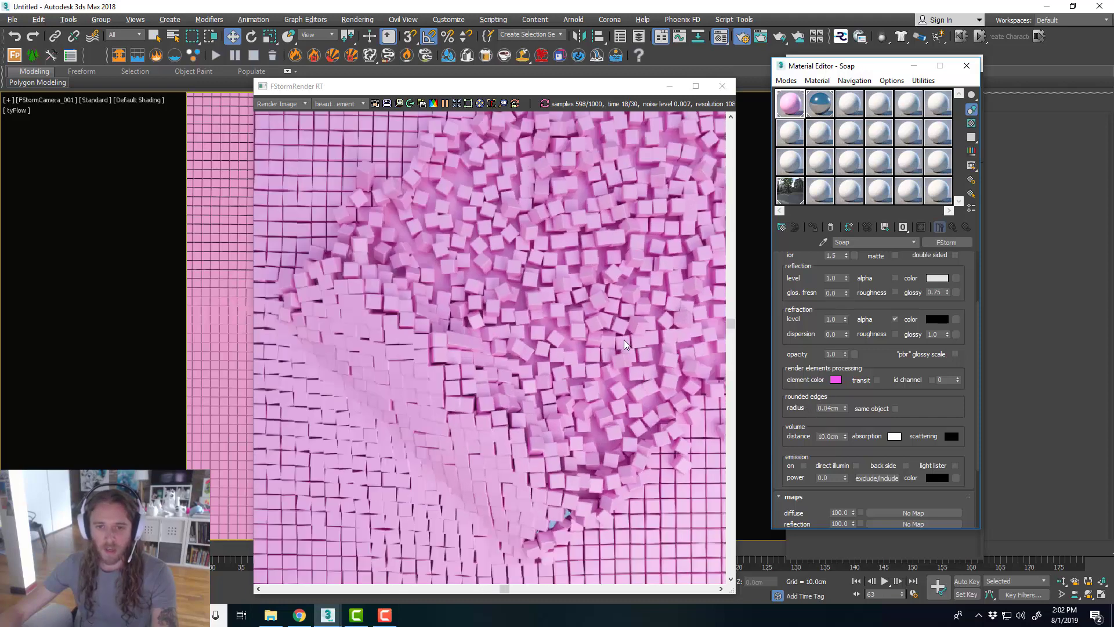
right_click(845, 408)
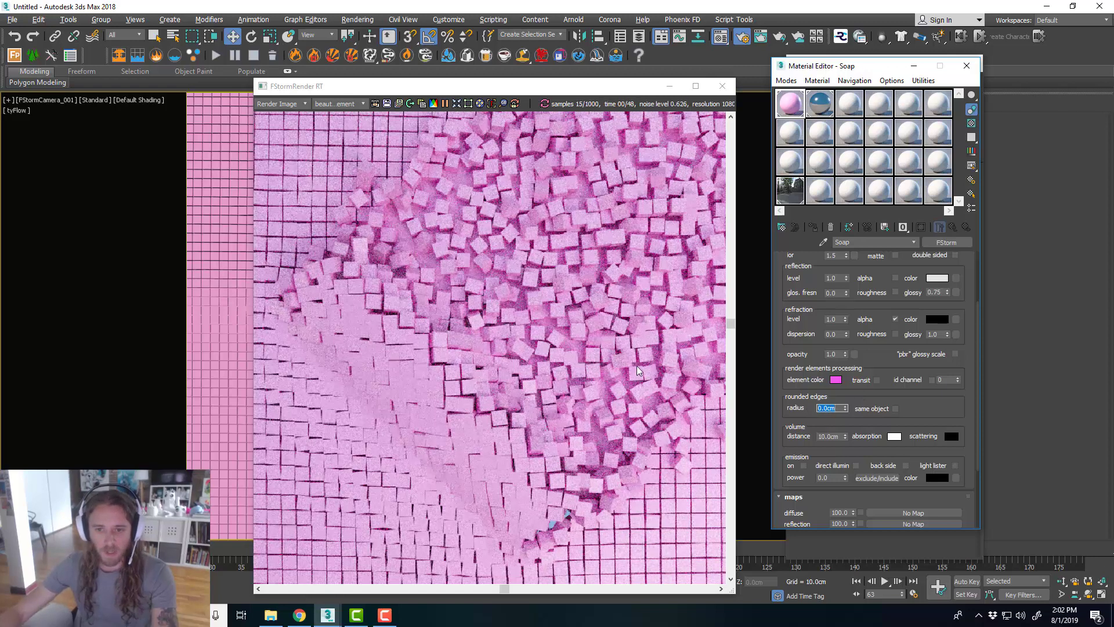
scroll(601, 430, down, 1)
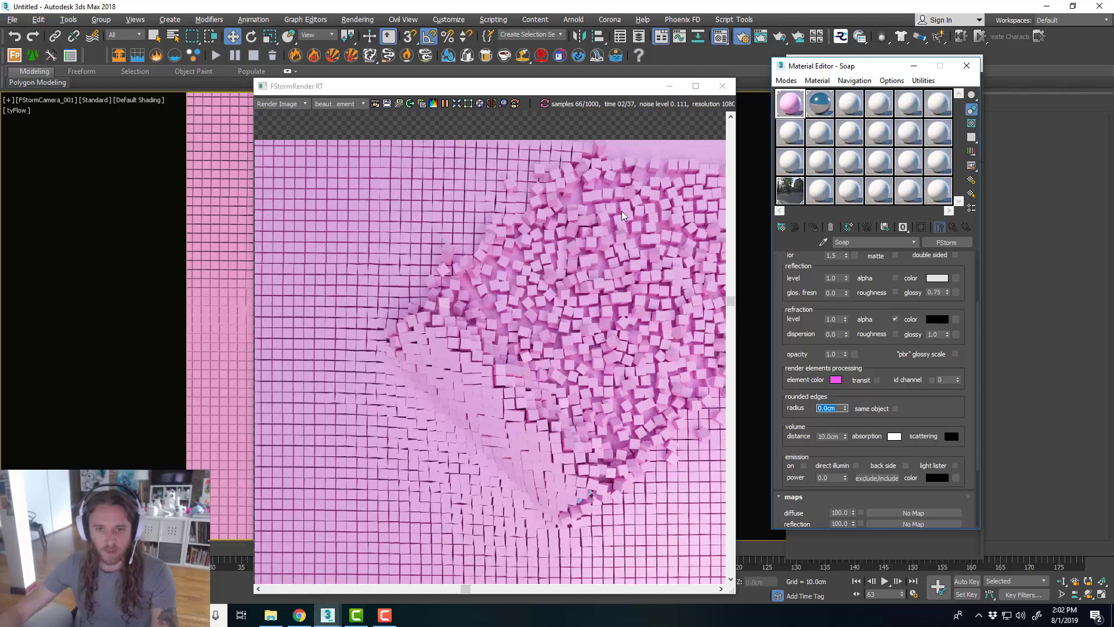
scroll(622, 316, up, 3)
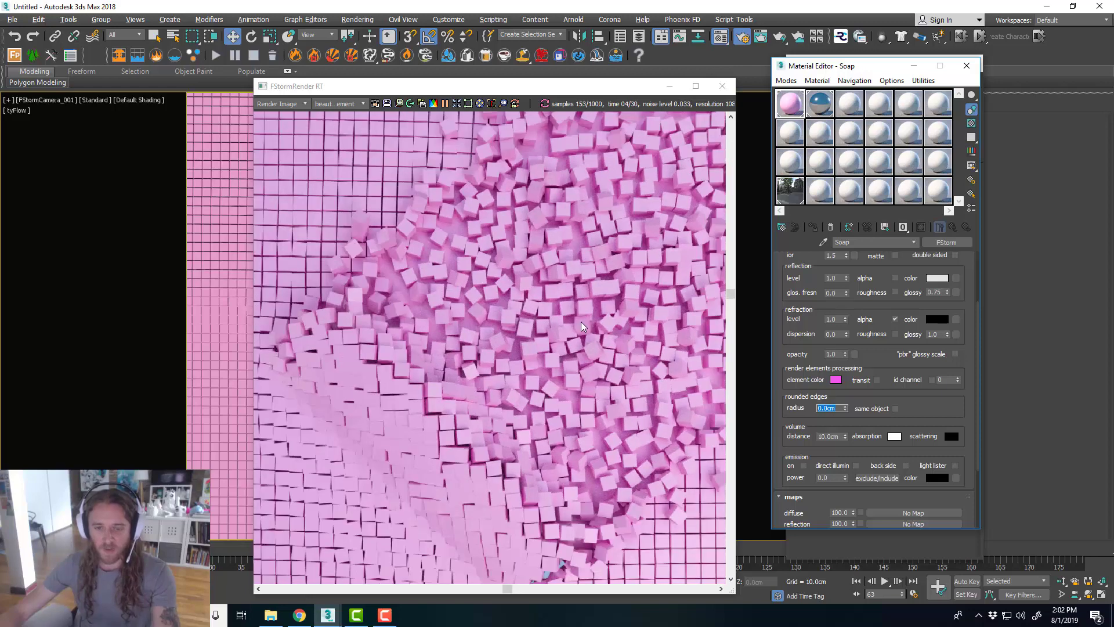
- Set the Soap material's rounded edges radius to 0.04 cm and inspect the cubes in the interactive render
click(840, 406)
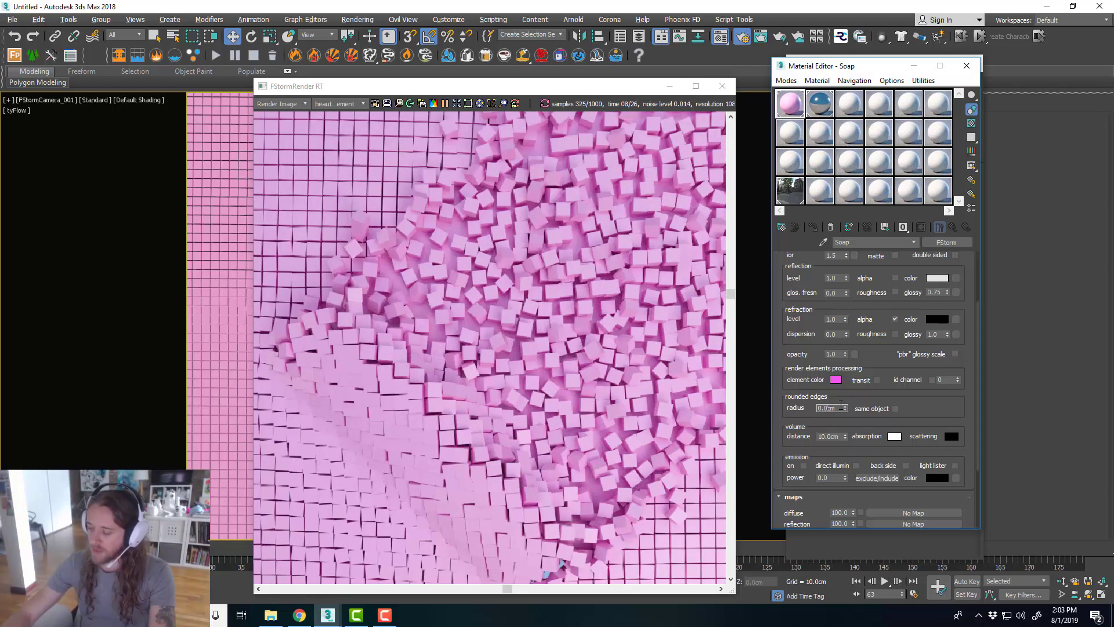
key(Return)
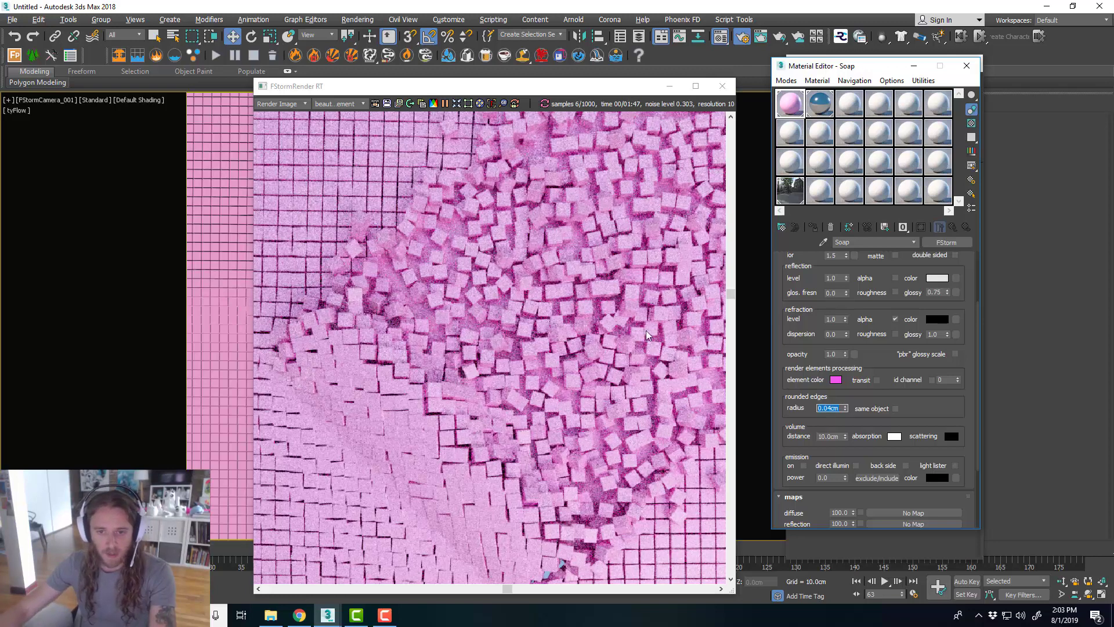
scroll(625, 344, up, 2)
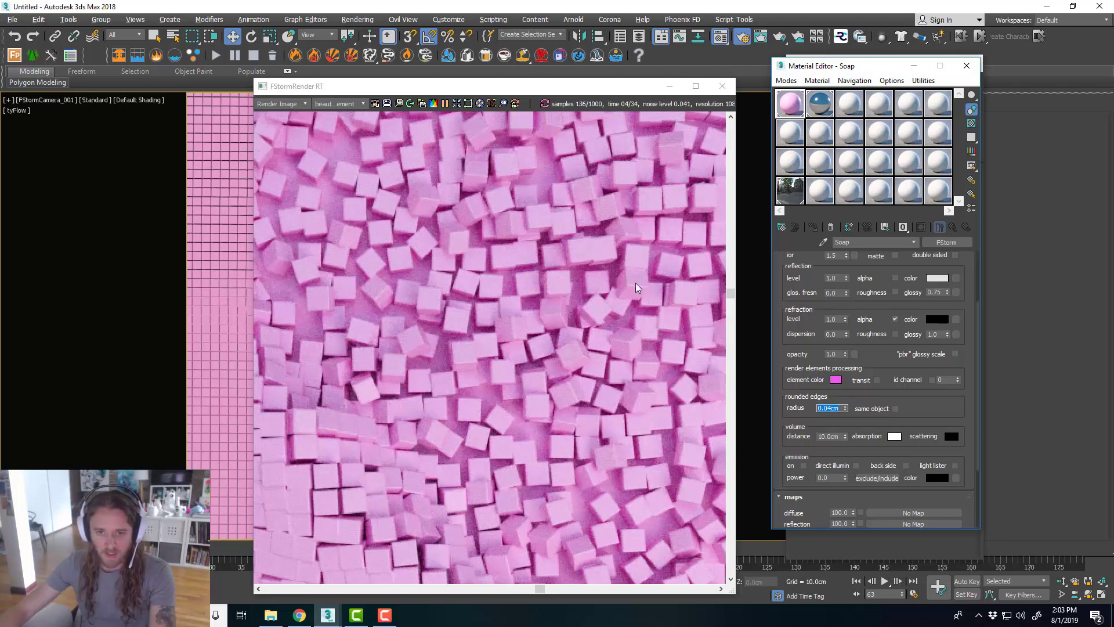
scroll(627, 291, down, 2)
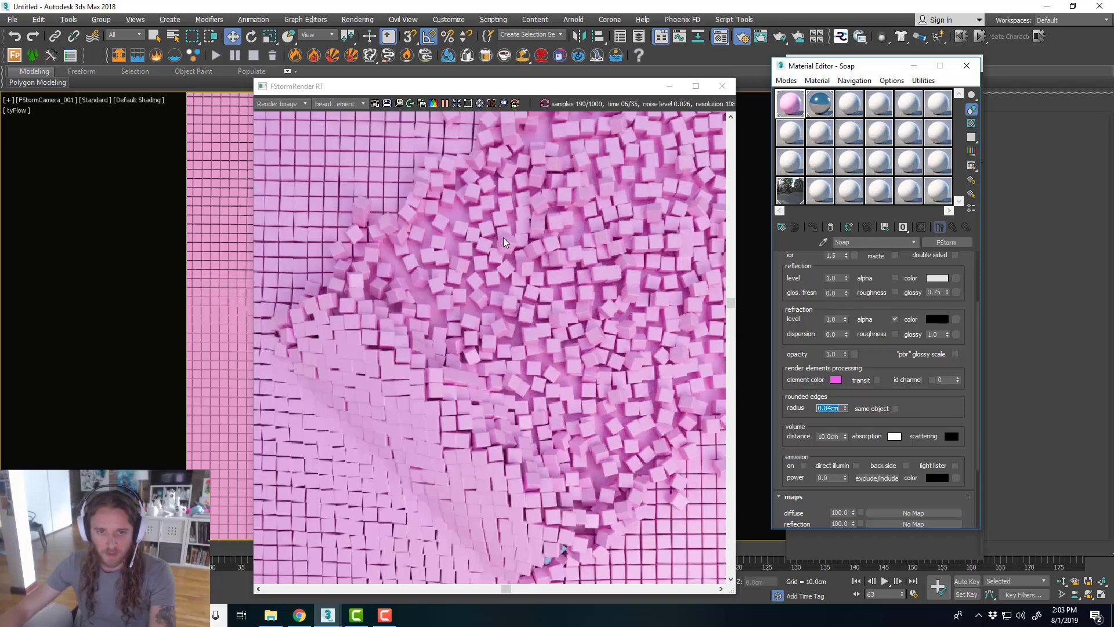
scroll(526, 301, down, 4)
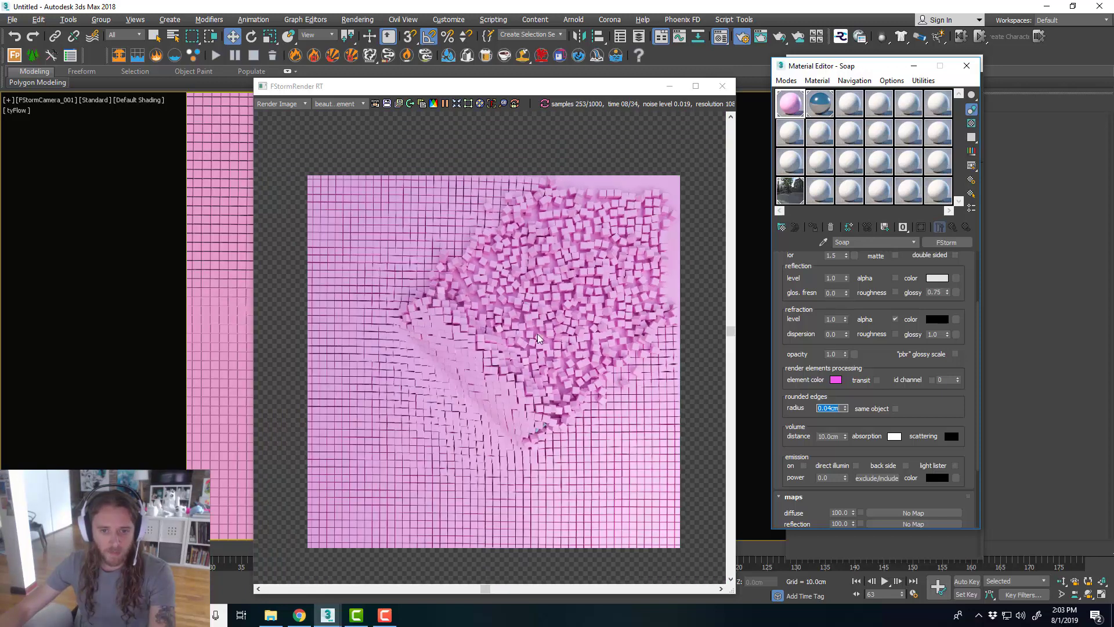
drag(555, 387, 562, 377)
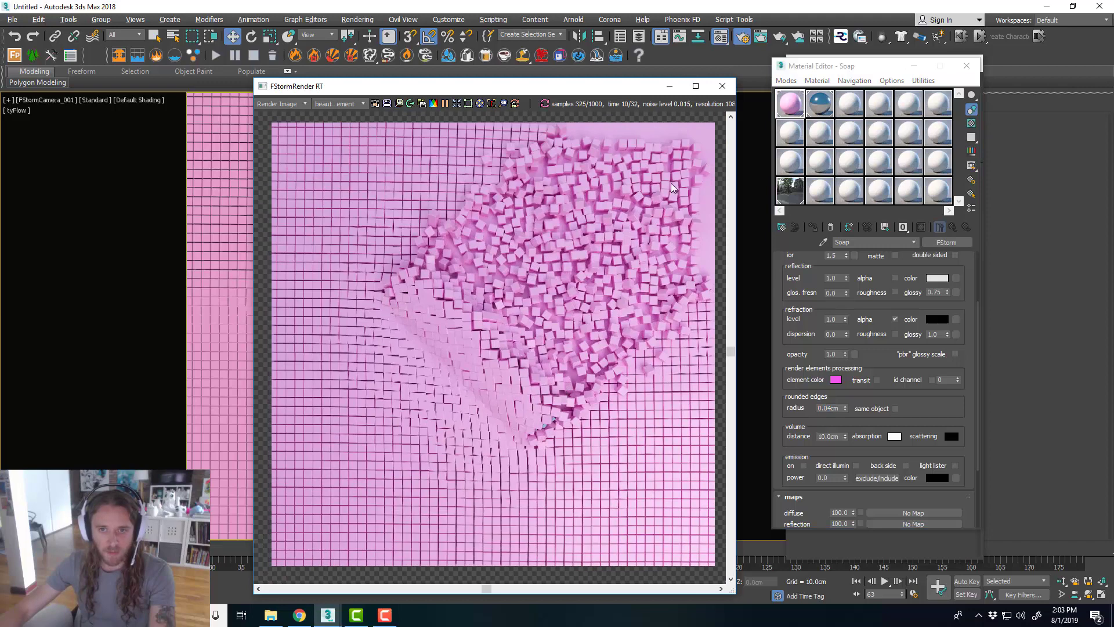
- Move the render window off the camera view, scrub the timeline to frame 48 and refresh the interactive render
drag(465, 90, 681, 44)
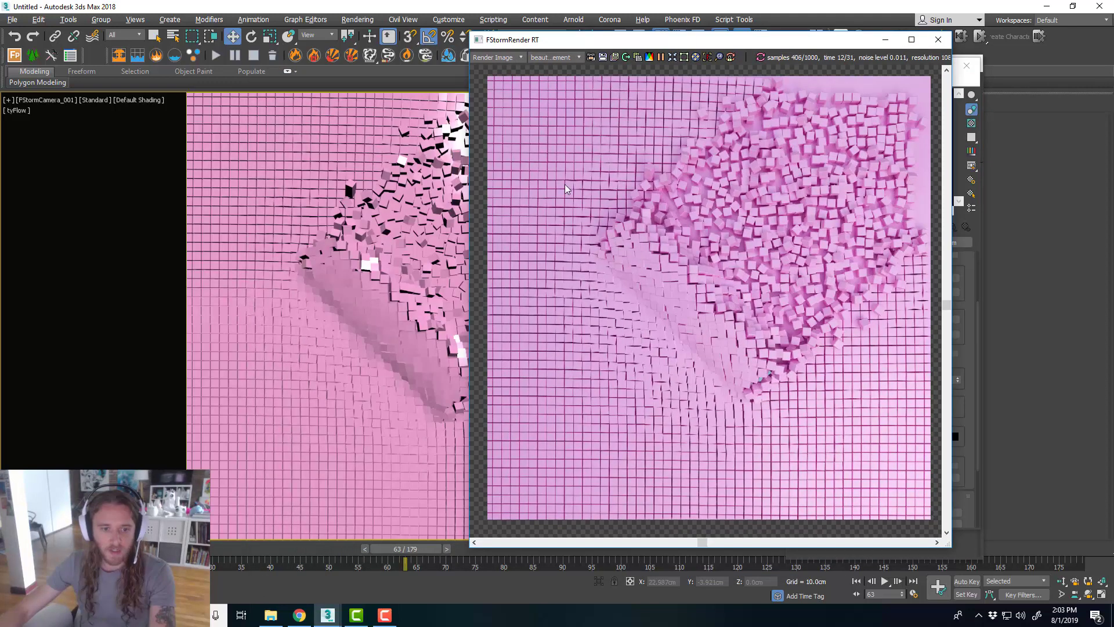
drag(403, 548, 324, 545)
key(w)
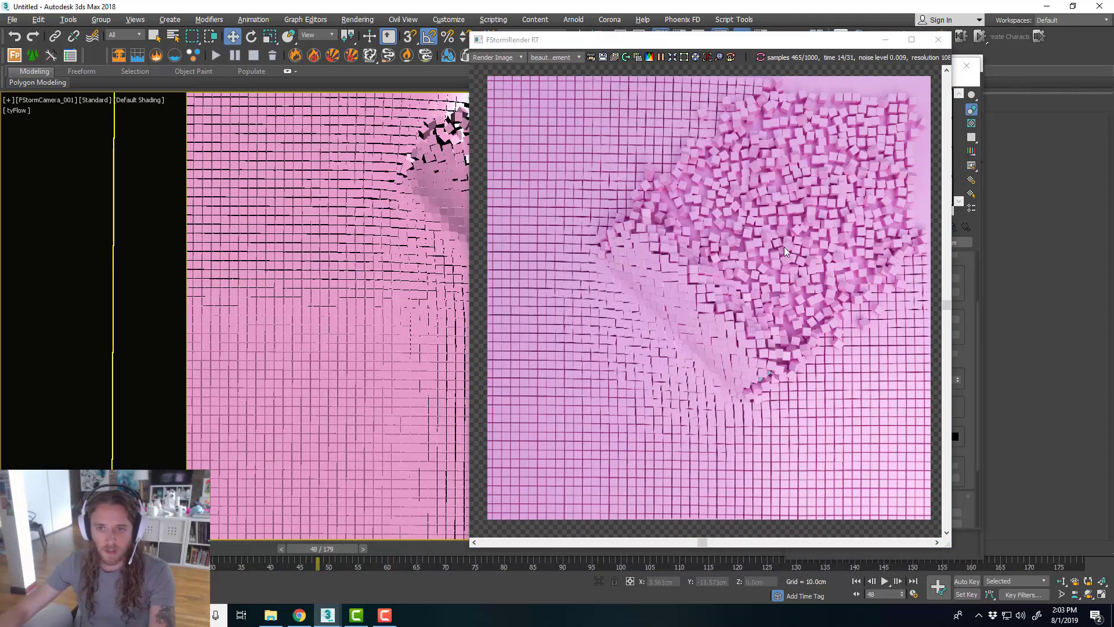
click(761, 58)
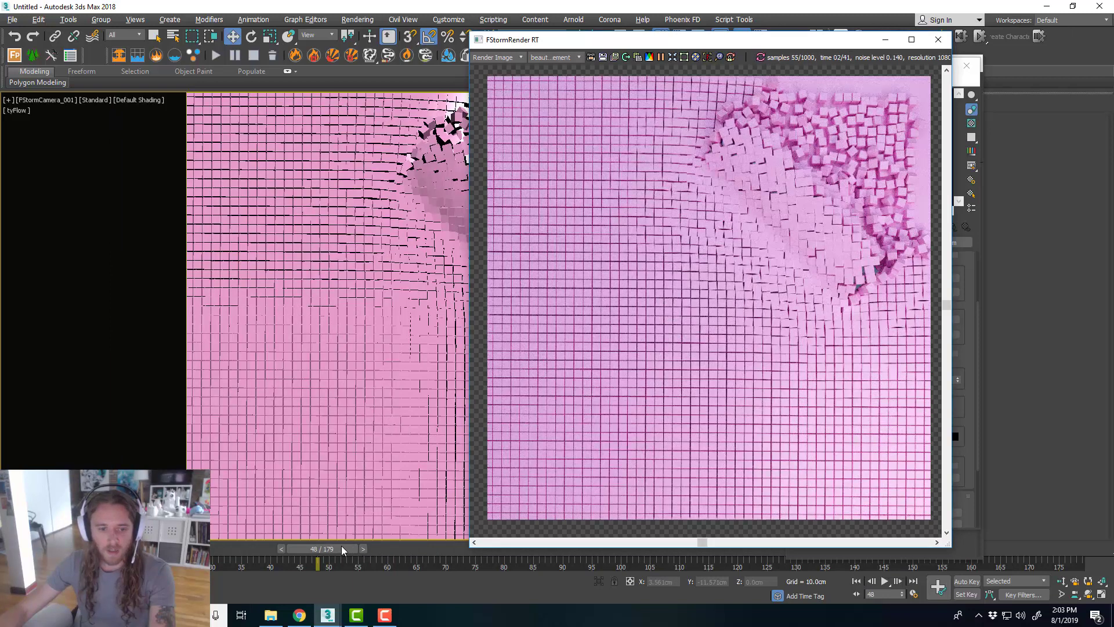
- Scrub the timeline to frame 85, refresh the interactive render, pause it and move its window clear of the Material Editor
drag(342, 549, 551, 546)
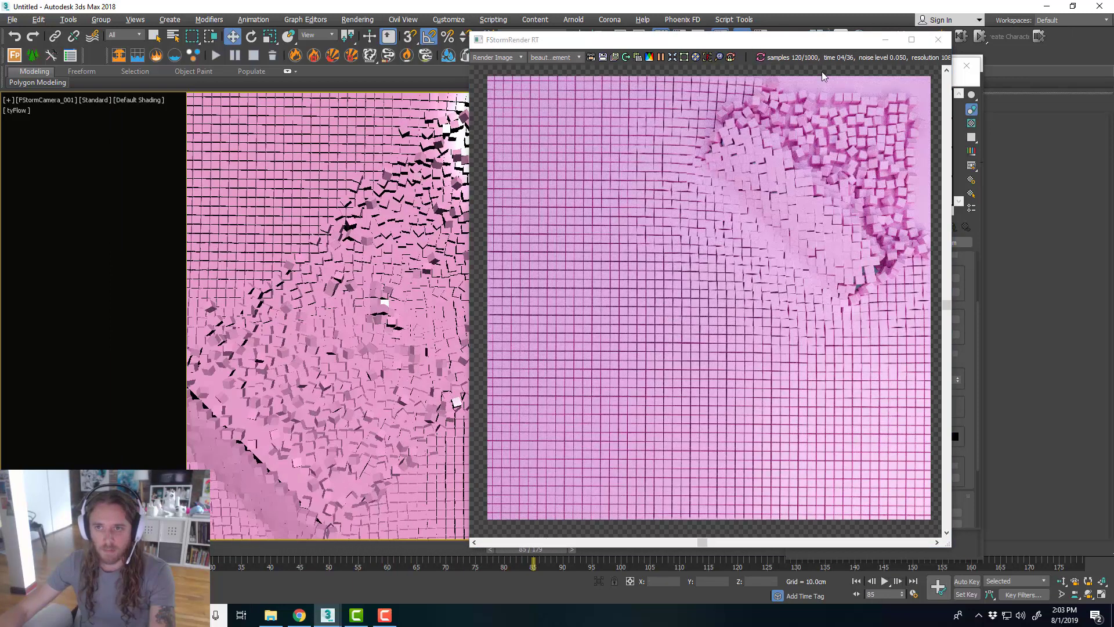
click(761, 57)
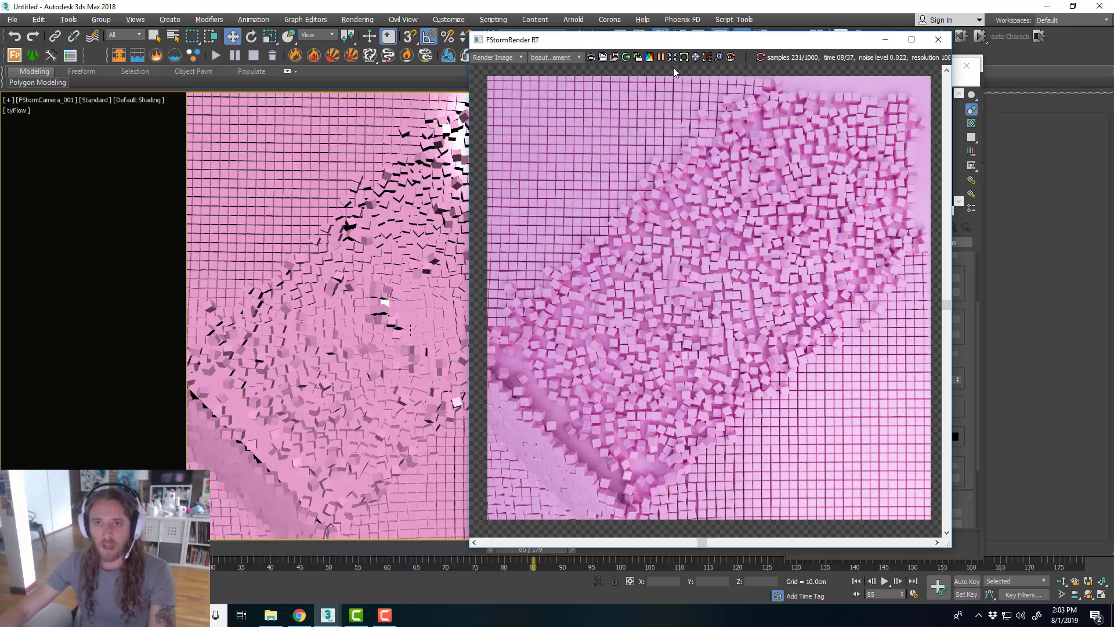
click(661, 57)
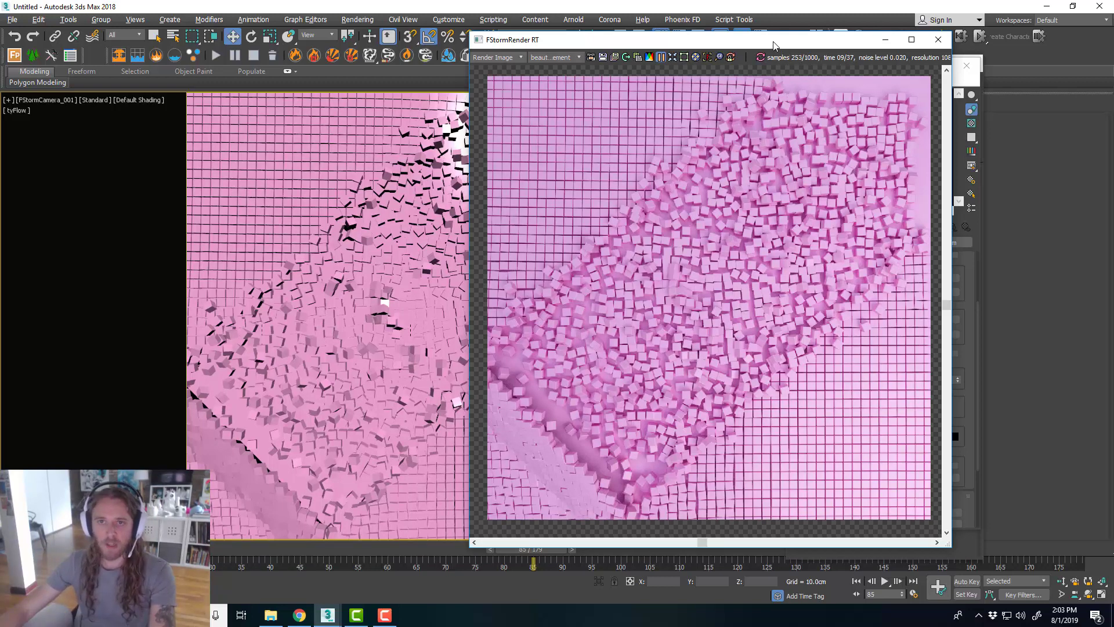
drag(773, 46, 603, 40)
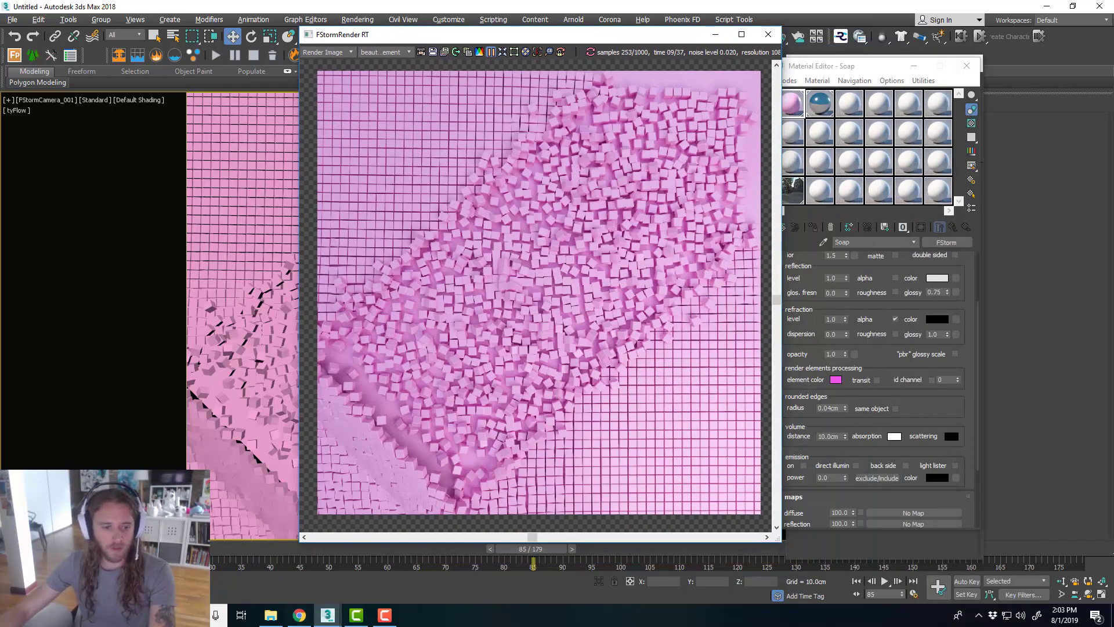
mouse_move(608, 39)
mouse_down()
mouse_move(576, 39)
mouse_move(595, 46)
mouse_up()
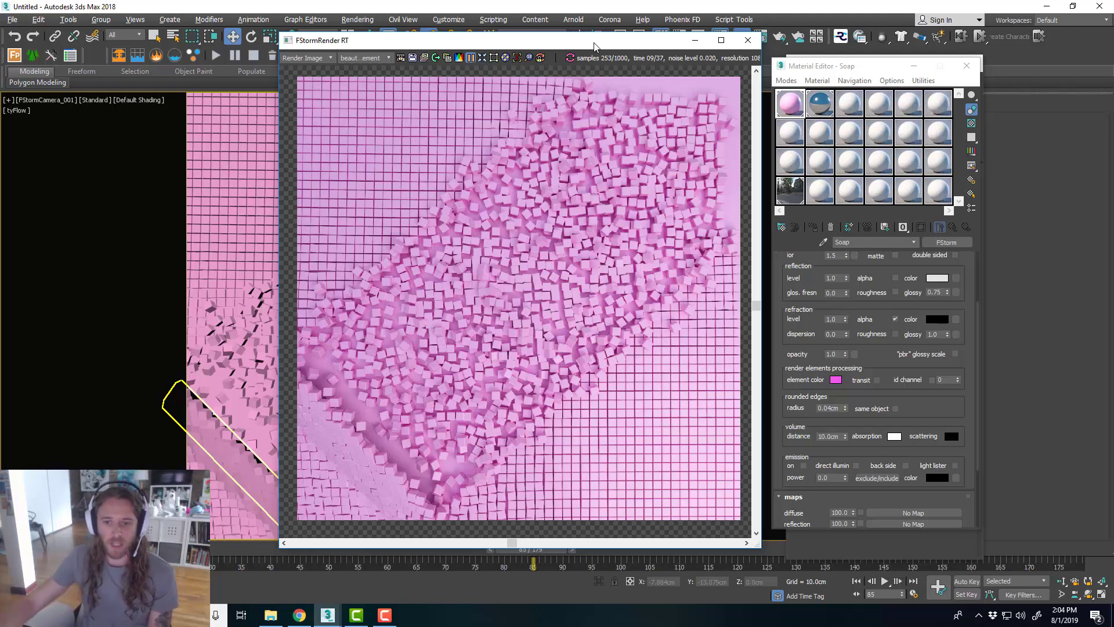
- Switch to Chrome, review the Files and Overview of the Modulatr soap cutting project, and return to 3ds Max
key(alt+Tab)
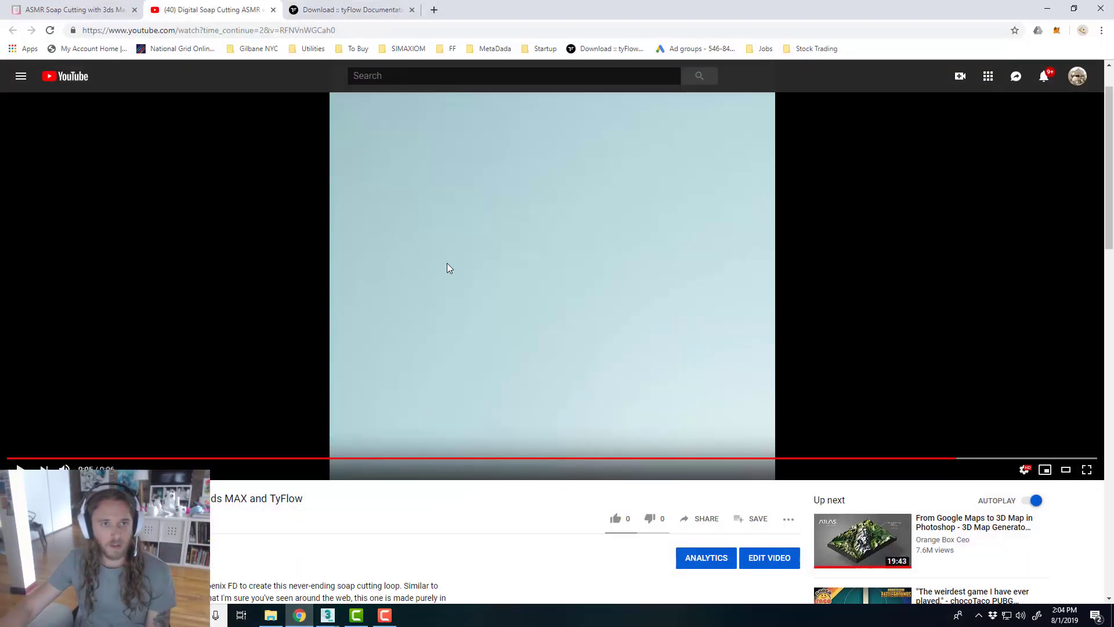
click(88, 12)
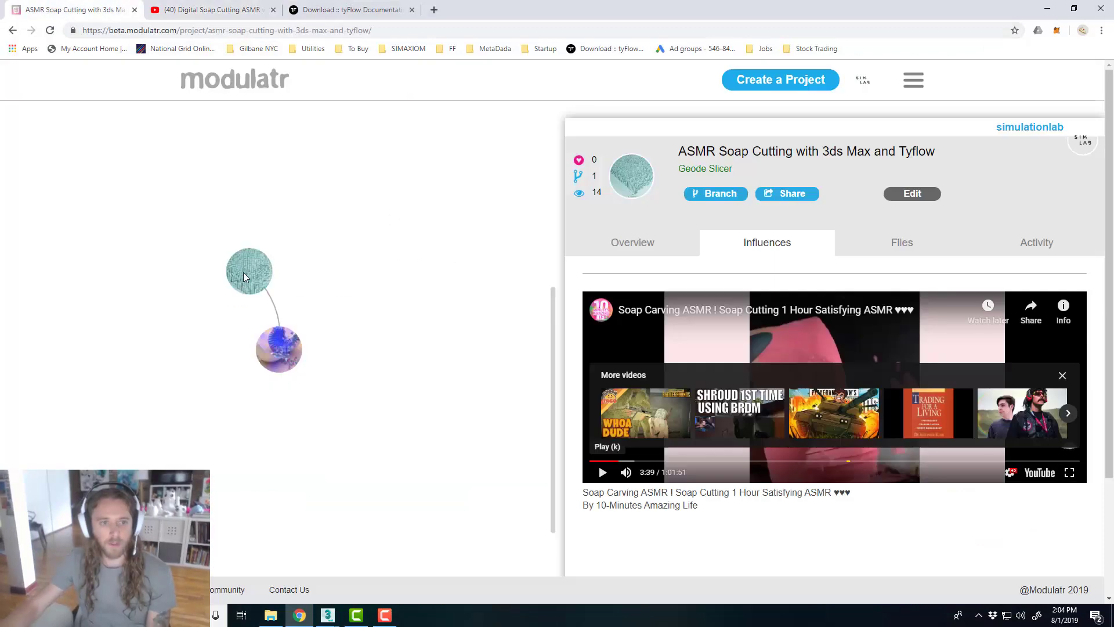
click(902, 246)
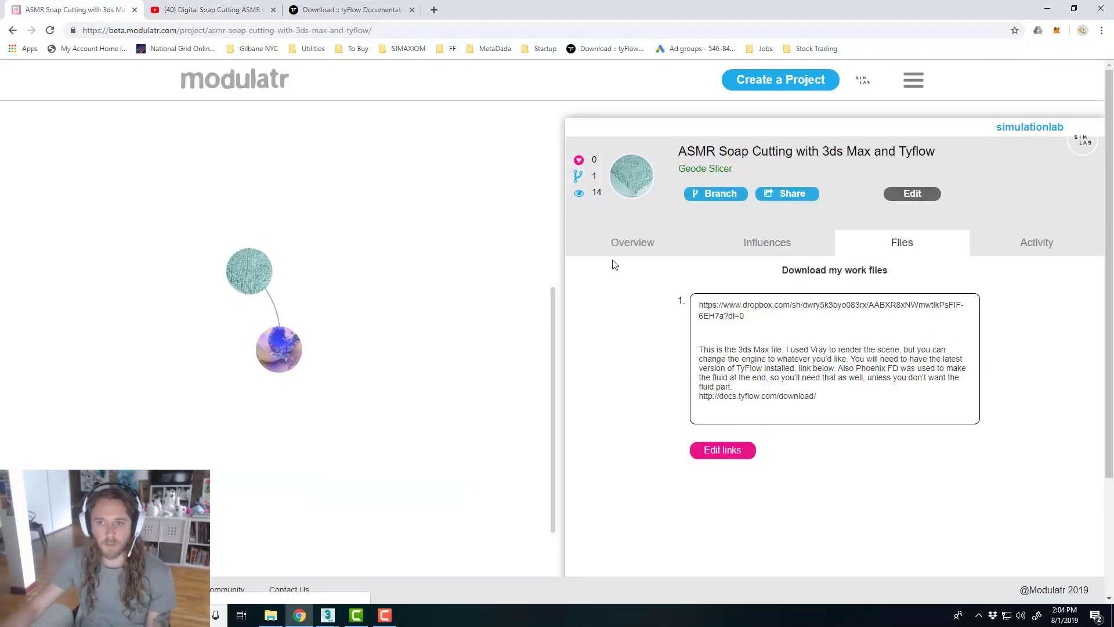
click(643, 242)
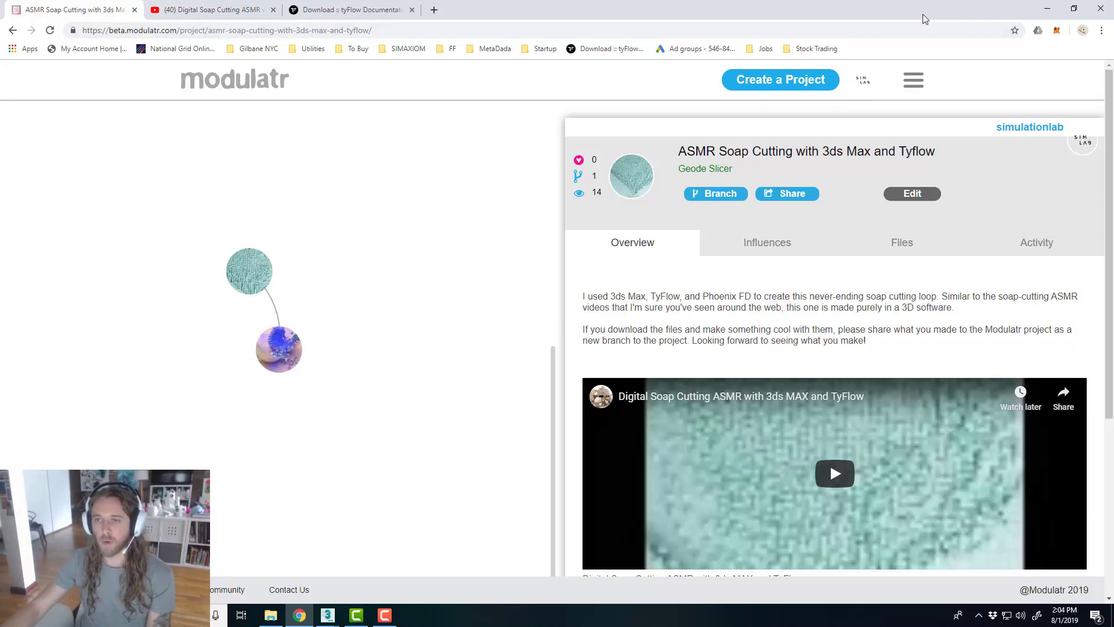
click(1046, 12)
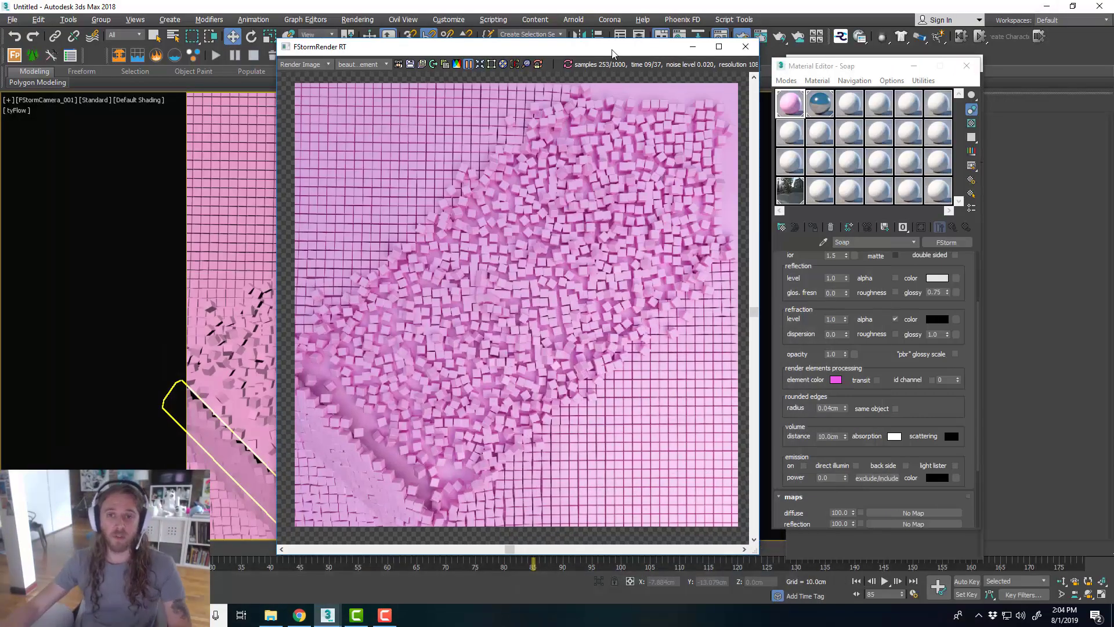
drag(606, 49, 610, 49)
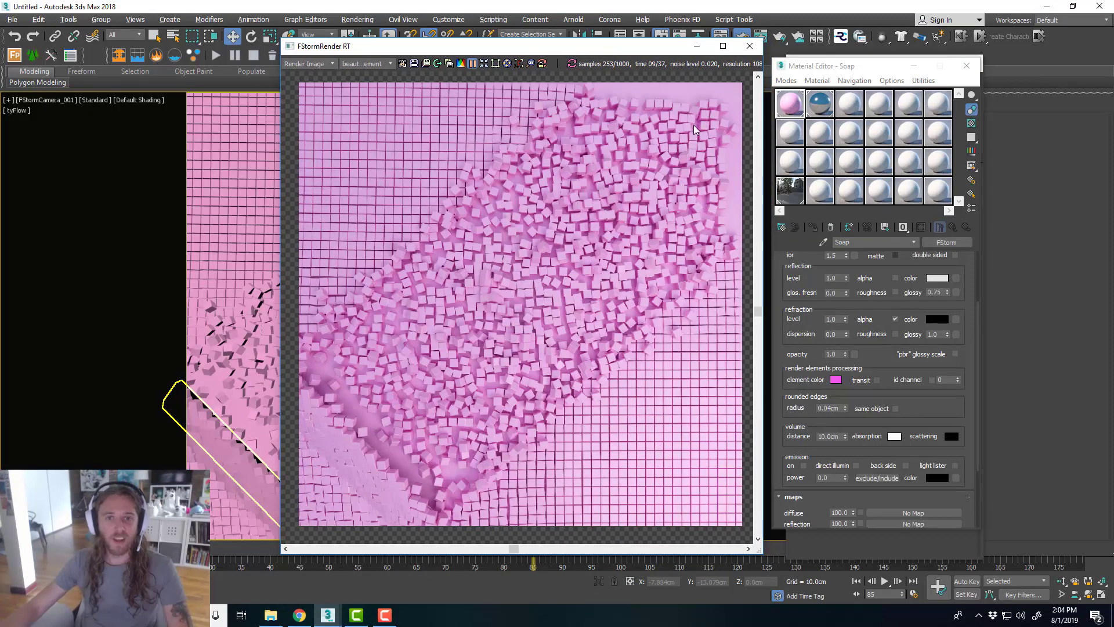